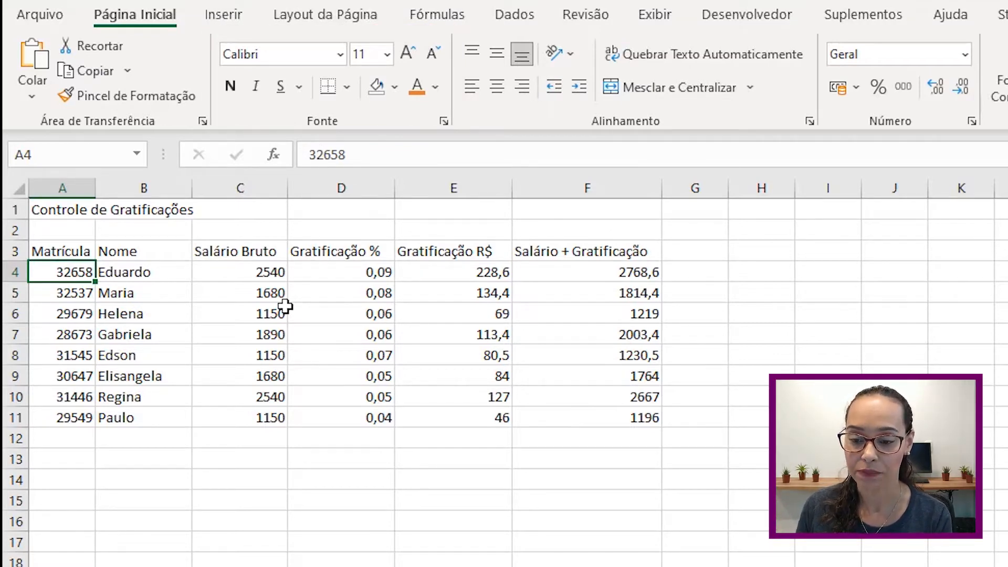
- Select the table A3:F11 together with the title cell A1 and set their font to Arial
{"action": "left_click", "coordinate": [366, 317]}
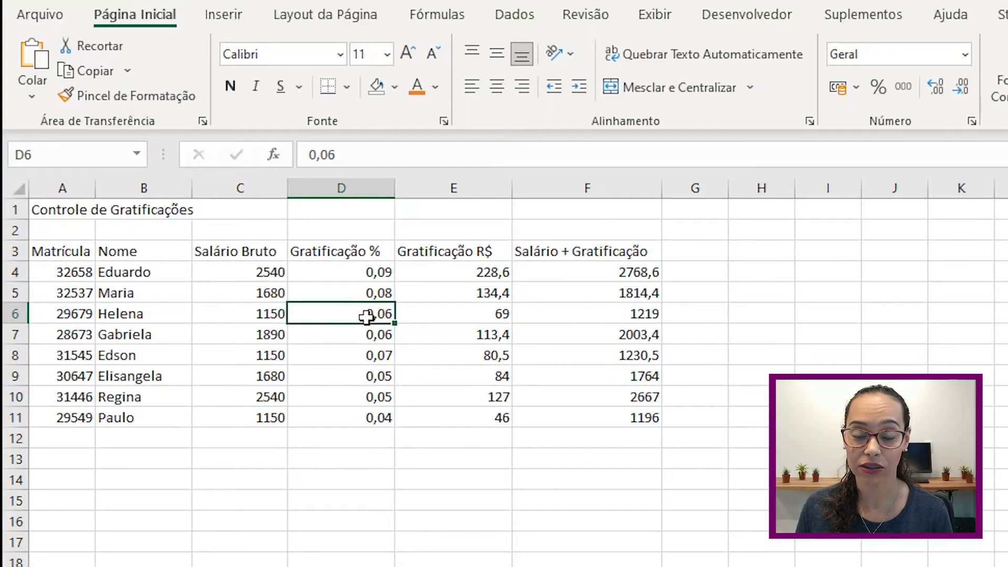
{"action": "left_click", "coordinate": [267, 311]}
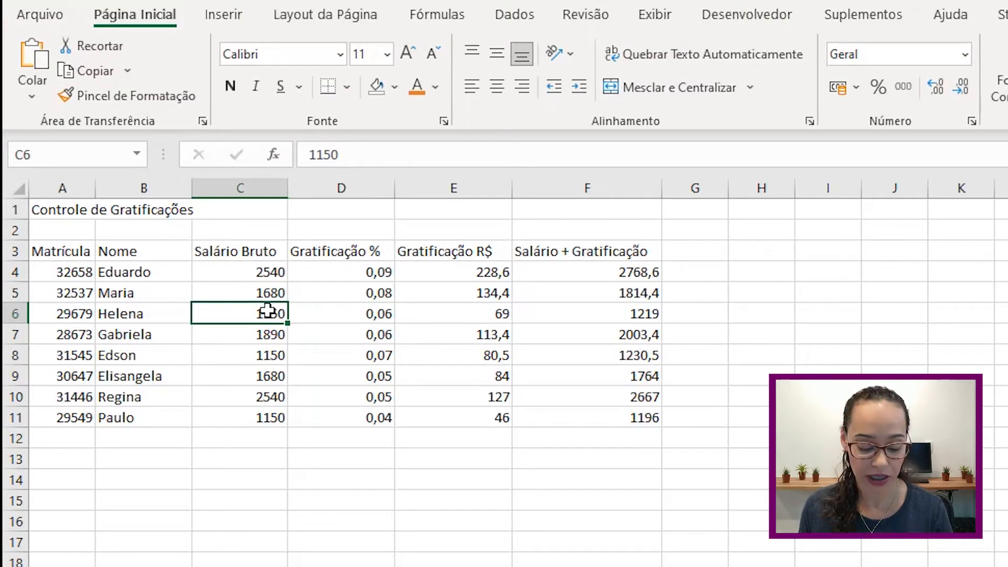
{"action": "key", "text": "ctrl+a"}
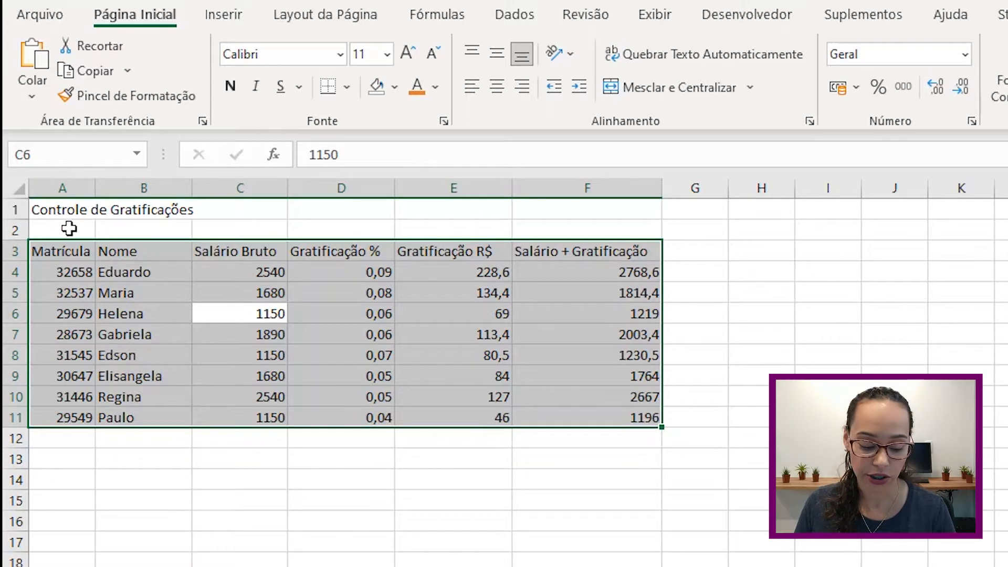
{"action": "left_click", "coordinate": [69, 210]}
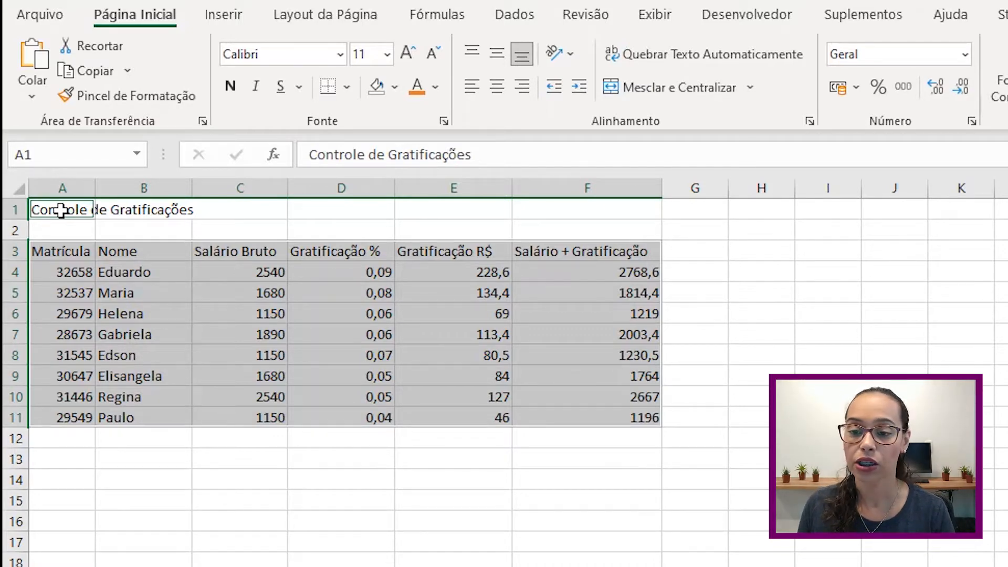
{"action": "left_click", "coordinate": [340, 54]}
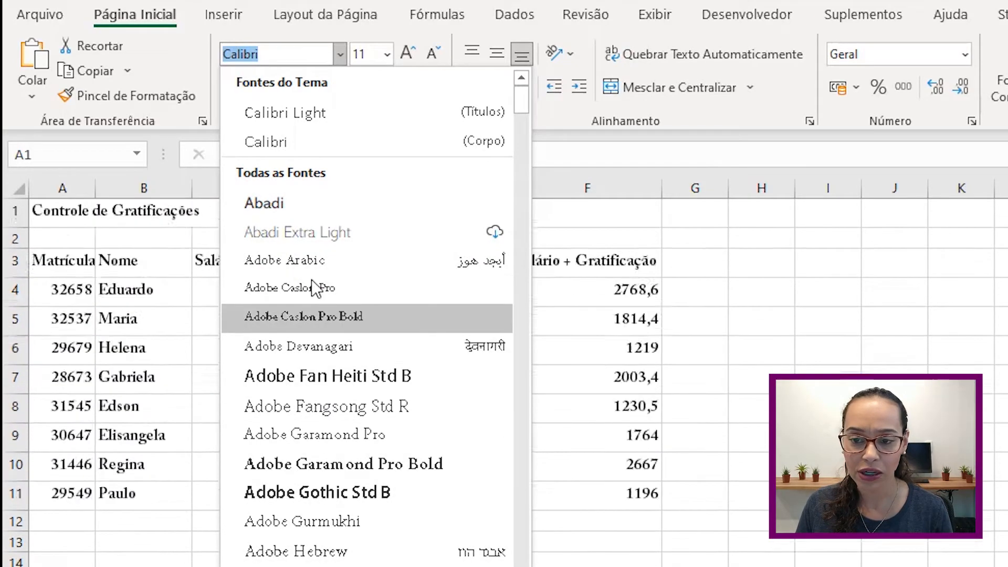
{"action": "type", "text": "Ari"}
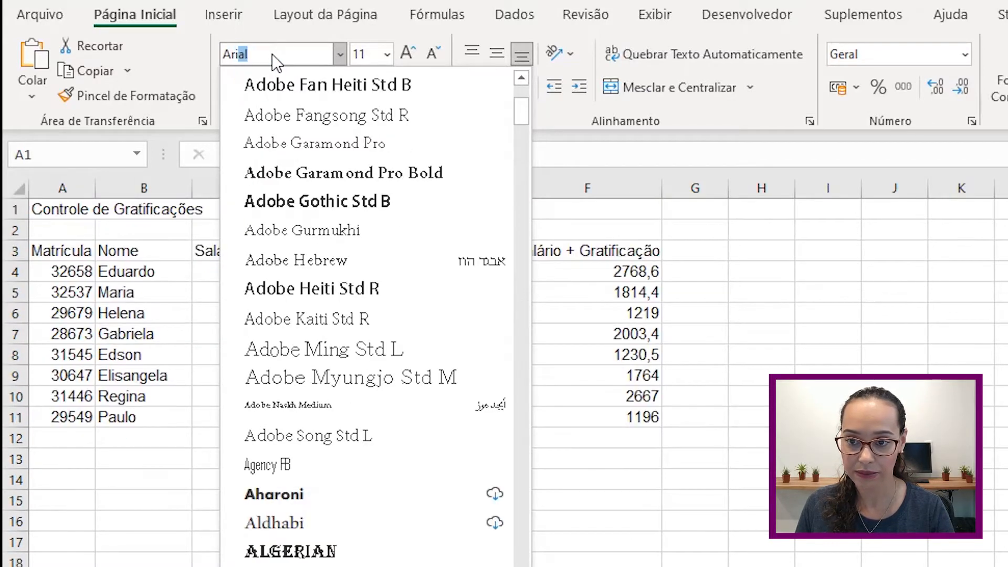
{"action": "type", "text": "al"}
{"action": "key", "text": "Return"}
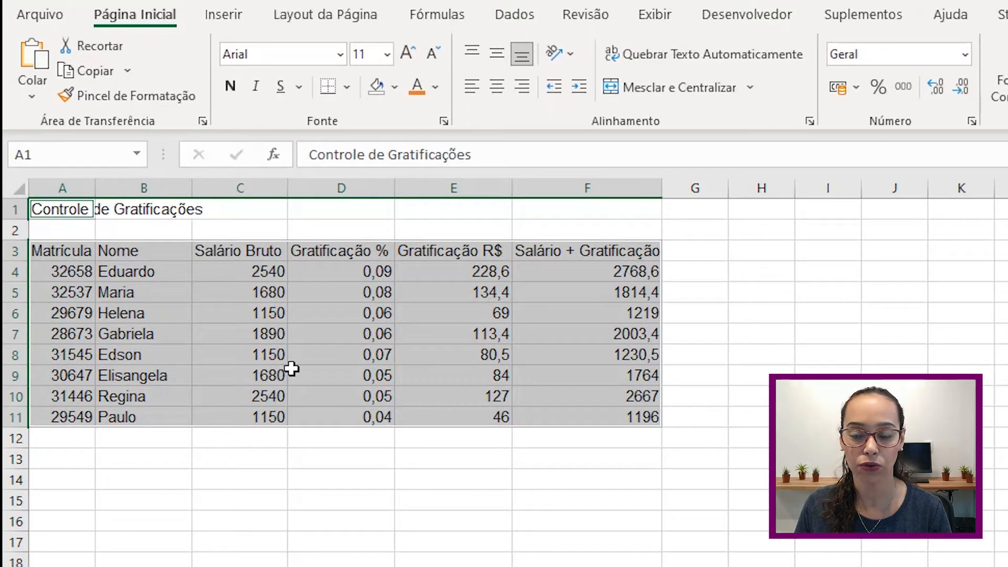
- Set the font size of the selected title and table to 10
{"action": "left_click", "coordinate": [380, 54]}
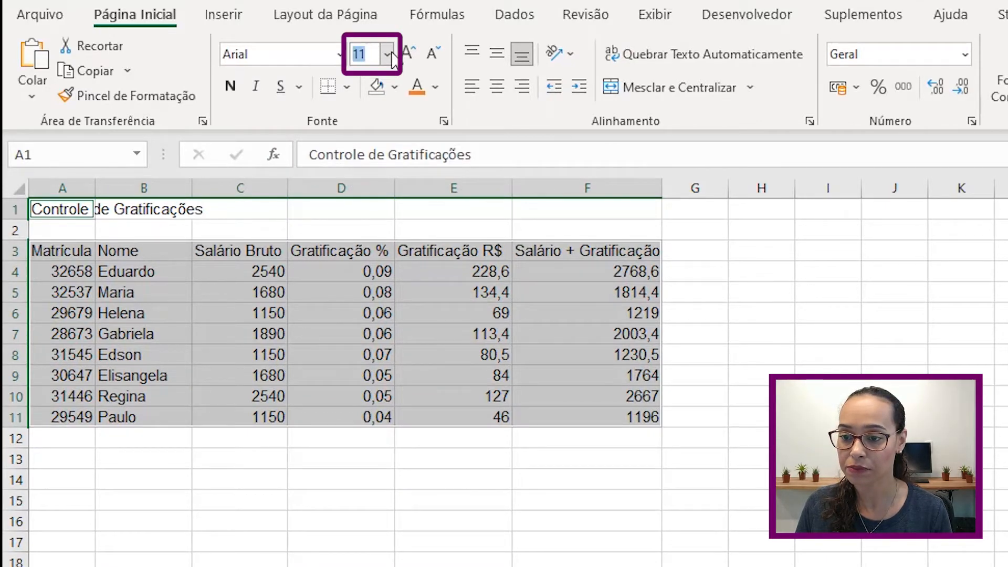
{"action": "left_click", "coordinate": [389, 54]}
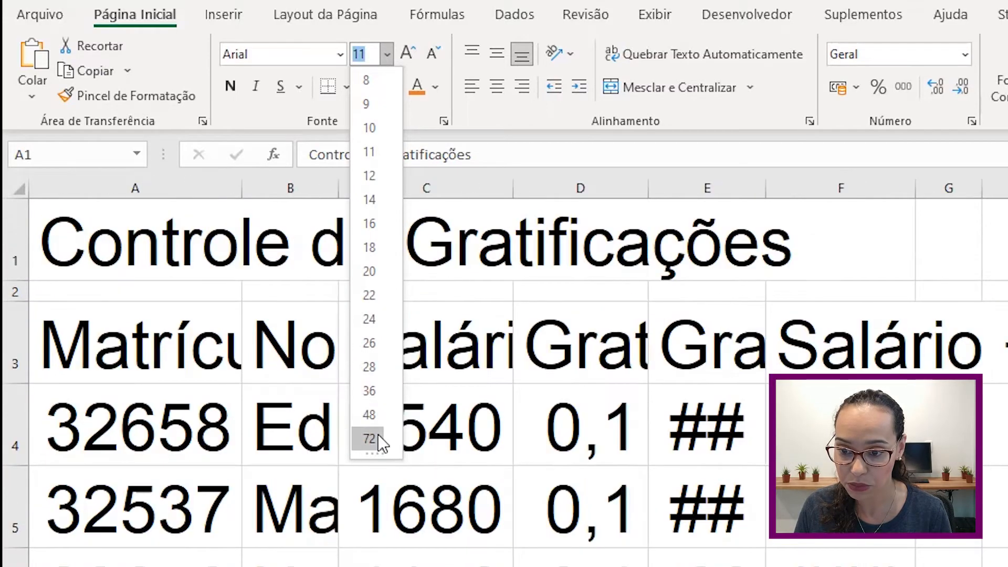
{"action": "left_click", "coordinate": [370, 128]}
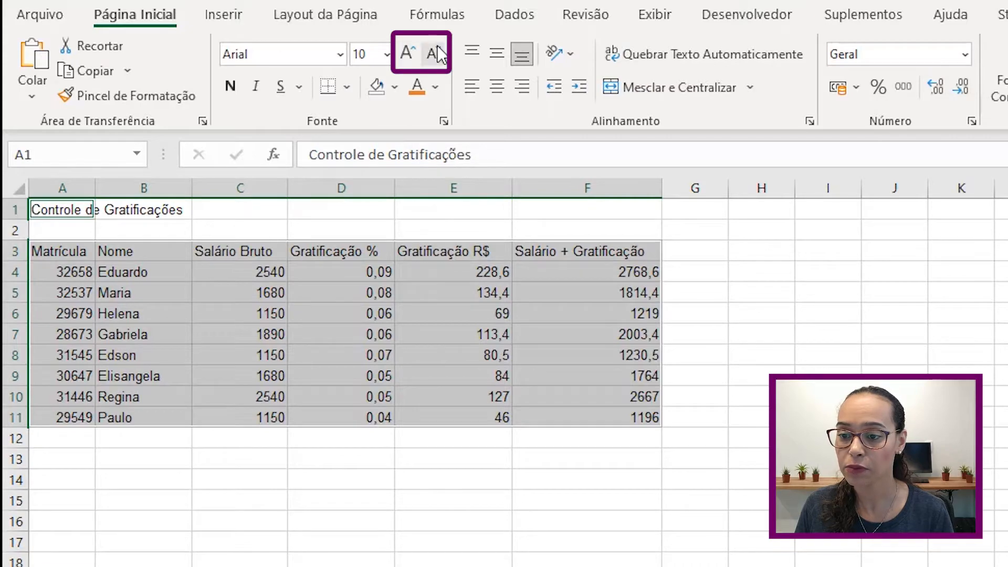
- Increase the font size of the selected title and table stepwise to 16 and reduce it back to 10
{"action": "left_click", "coordinate": [409, 48]}
{"action": "left_click", "coordinate": [408, 48]}
{"action": "left_click", "coordinate": [408, 48]}
{"action": "left_click", "coordinate": [408, 49]}
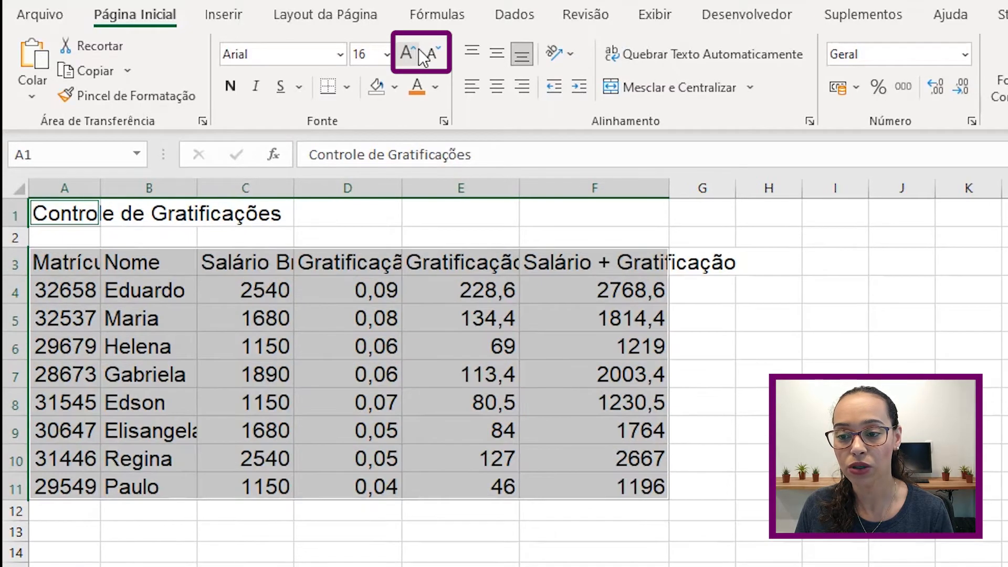
{"action": "left_click", "coordinate": [431, 50]}
{"action": "left_click", "coordinate": [431, 50]}
{"action": "left_click", "coordinate": [430, 50]}
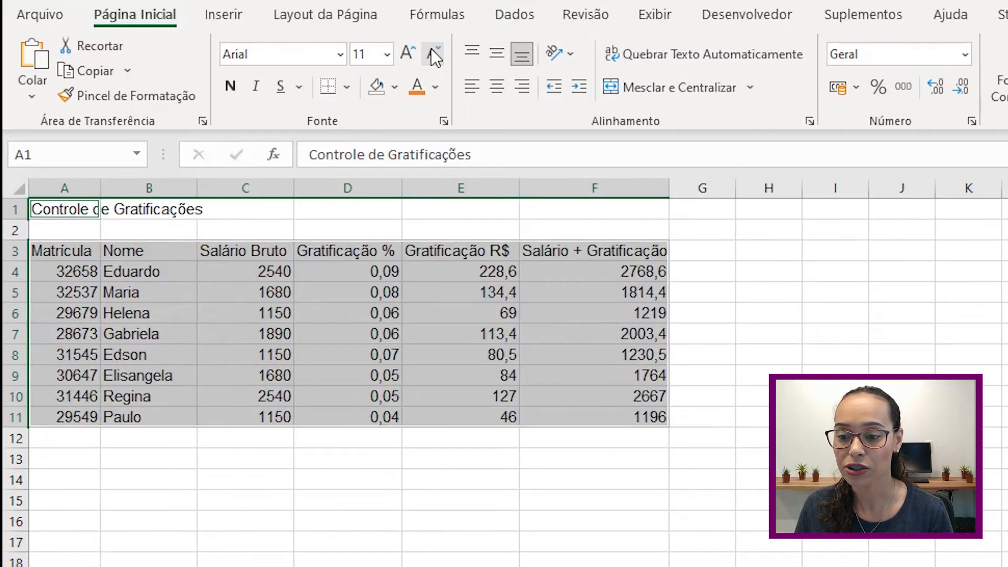
{"action": "left_click", "coordinate": [430, 50]}
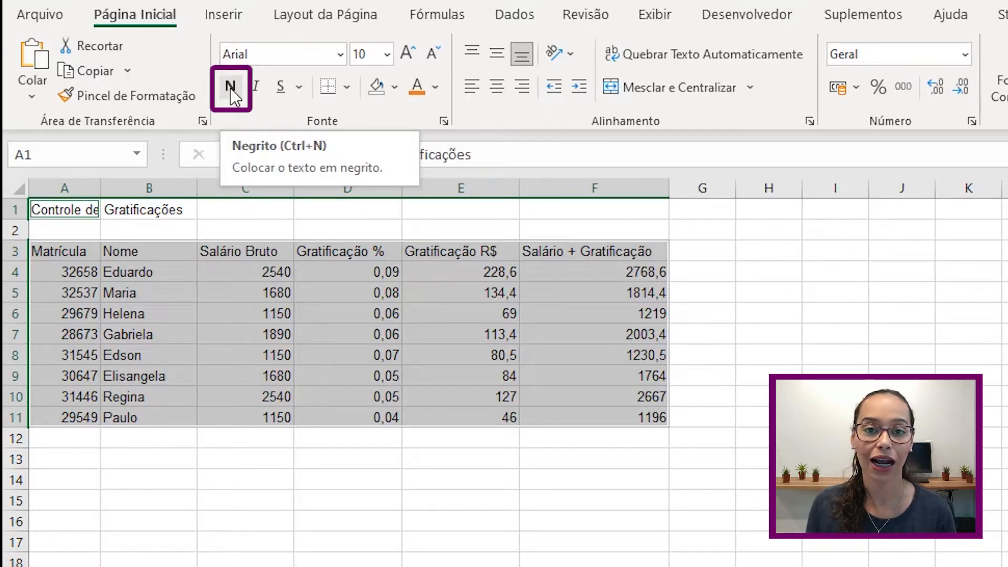
- Make the table's header row A3:F3 bold
{"action": "left_click", "coordinate": [76, 252]}
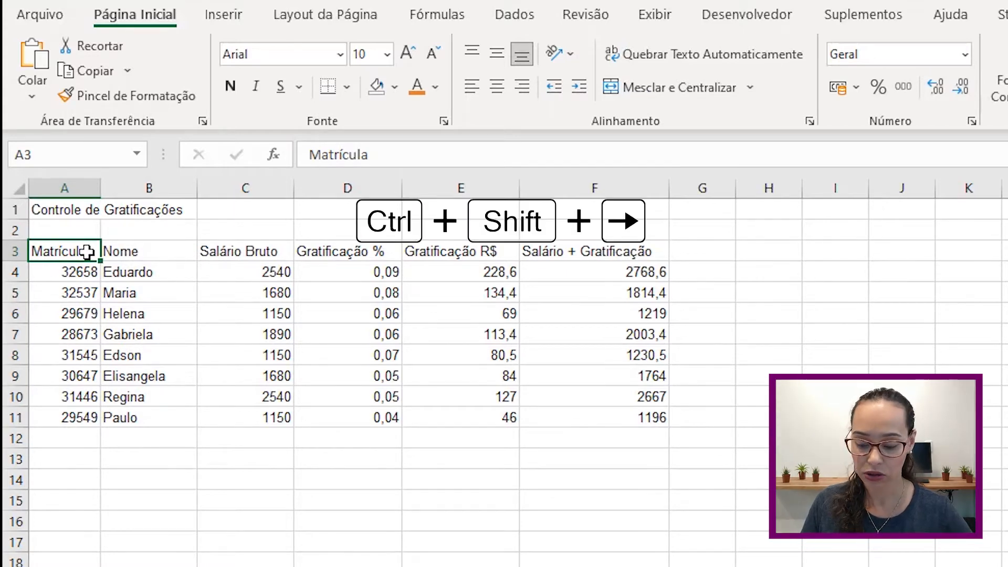
{"action": "key", "text": "ctrl+shift+Right"}
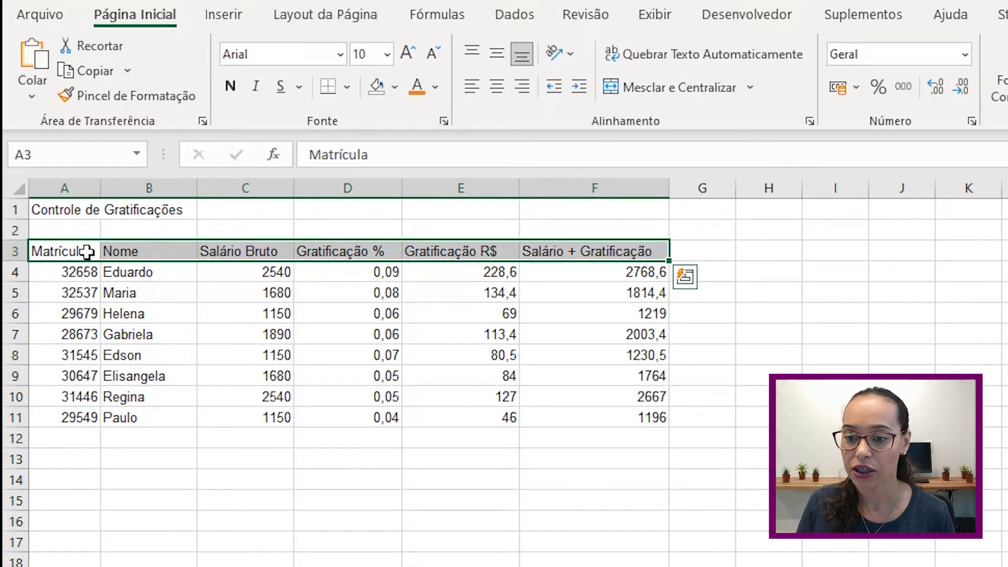
{"action": "left_click", "coordinate": [232, 89]}
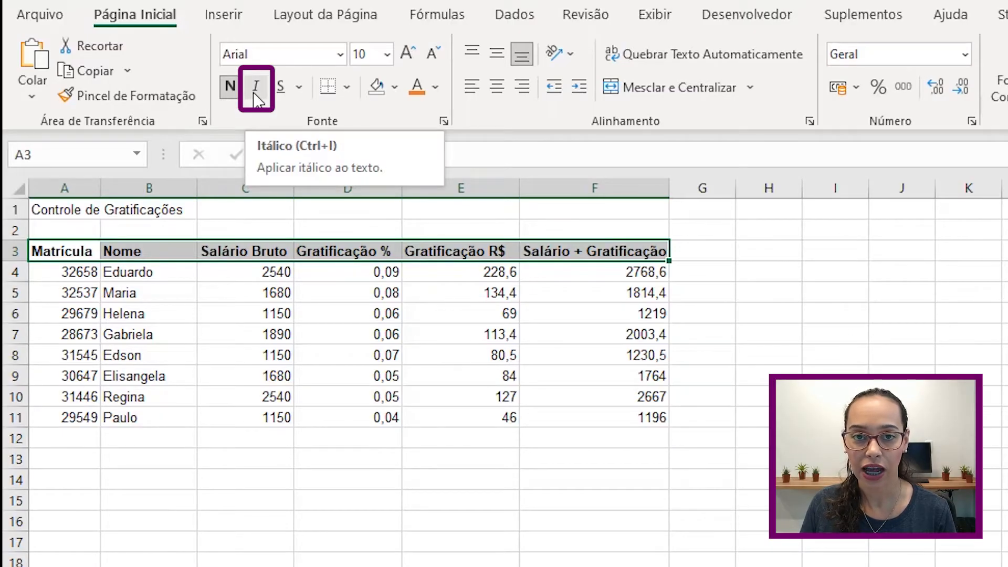
- Try italic and then single and double underlining on the header row, removing each again
{"action": "left_click", "coordinate": [254, 94]}
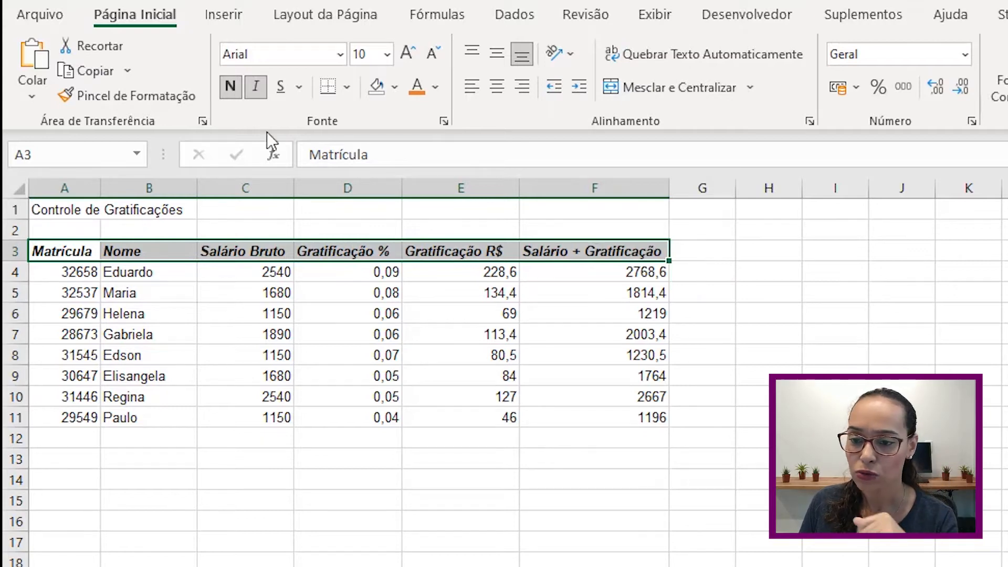
{"action": "left_click", "coordinate": [256, 86]}
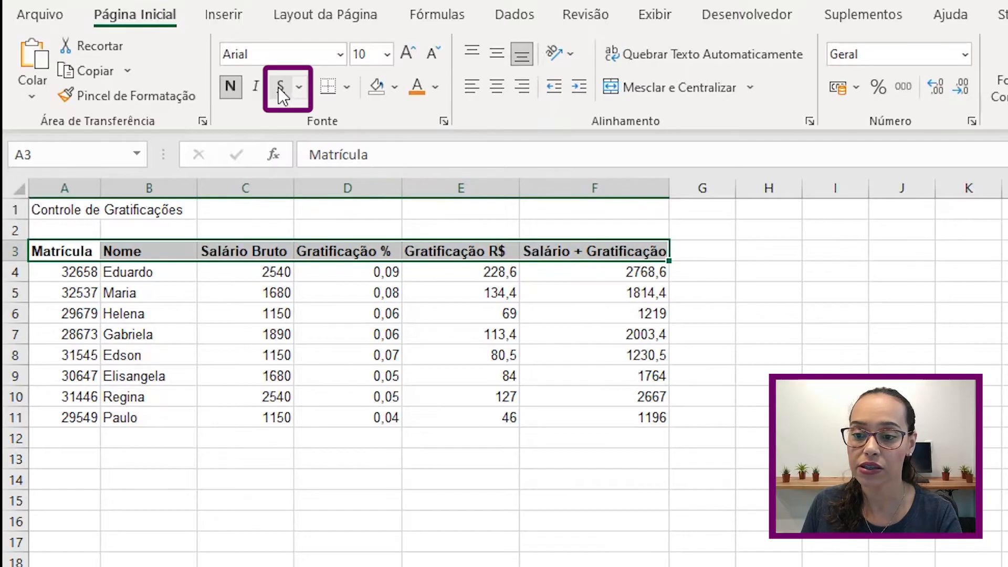
{"action": "left_click", "coordinate": [279, 87]}
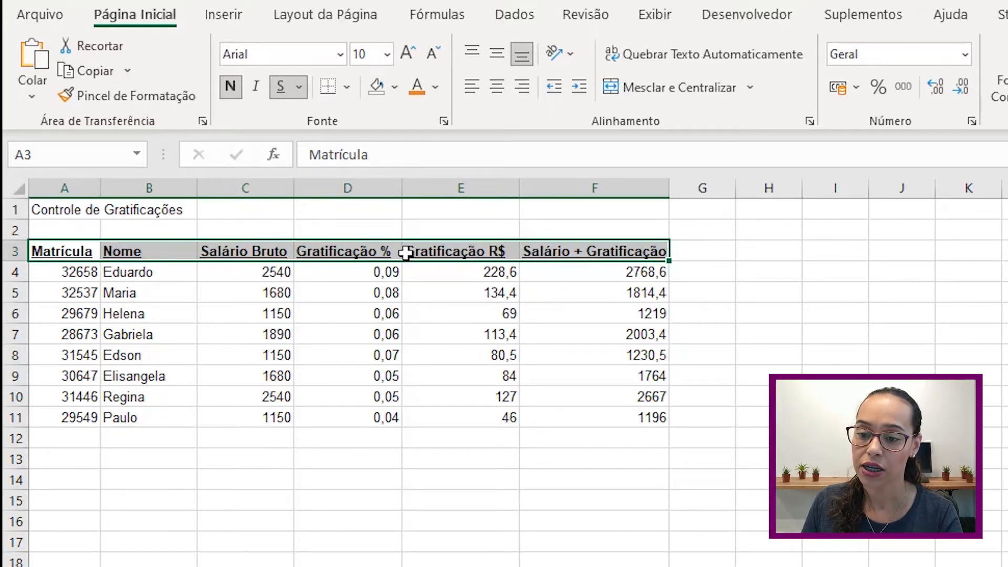
{"action": "left_click", "coordinate": [301, 92]}
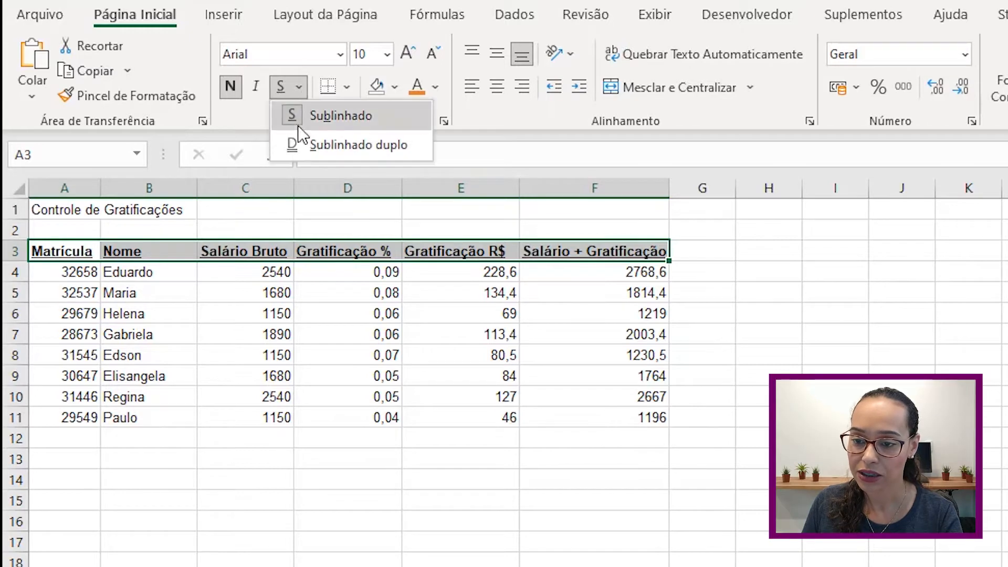
{"action": "left_click", "coordinate": [295, 142]}
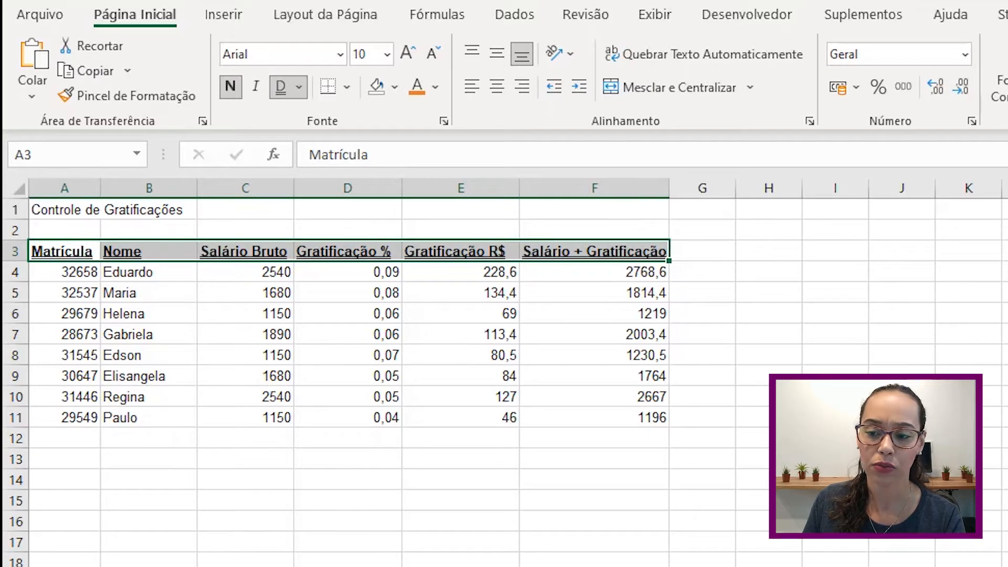
{"action": "left_click", "coordinate": [280, 87]}
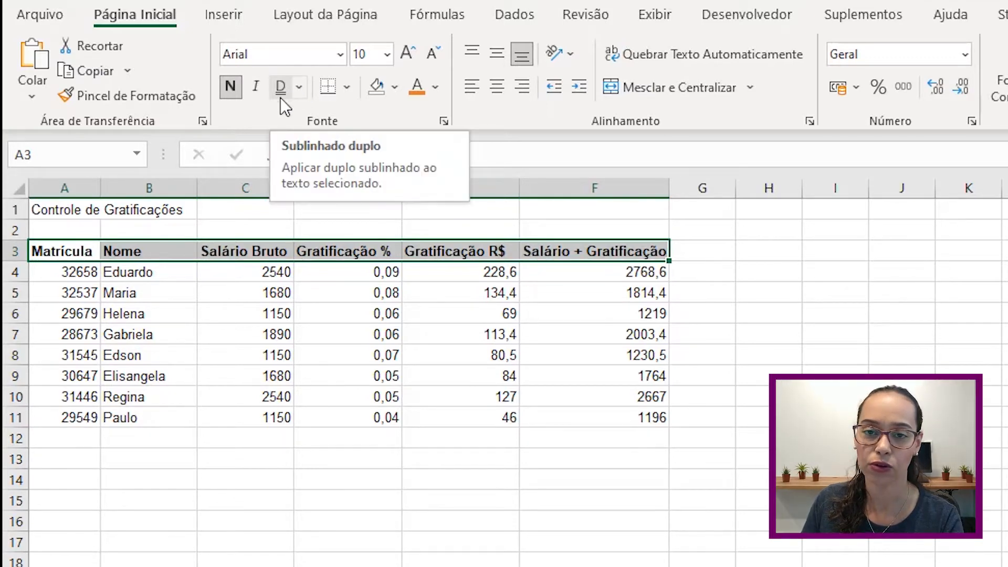
{"action": "left_click", "coordinate": [300, 88]}
{"action": "left_click", "coordinate": [300, 112]}
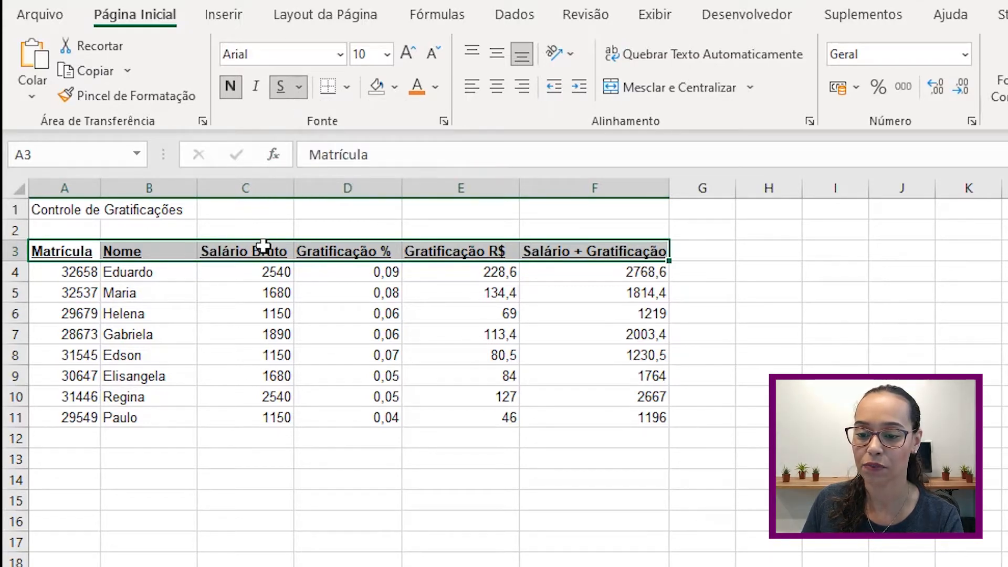
{"action": "left_click", "coordinate": [279, 92]}
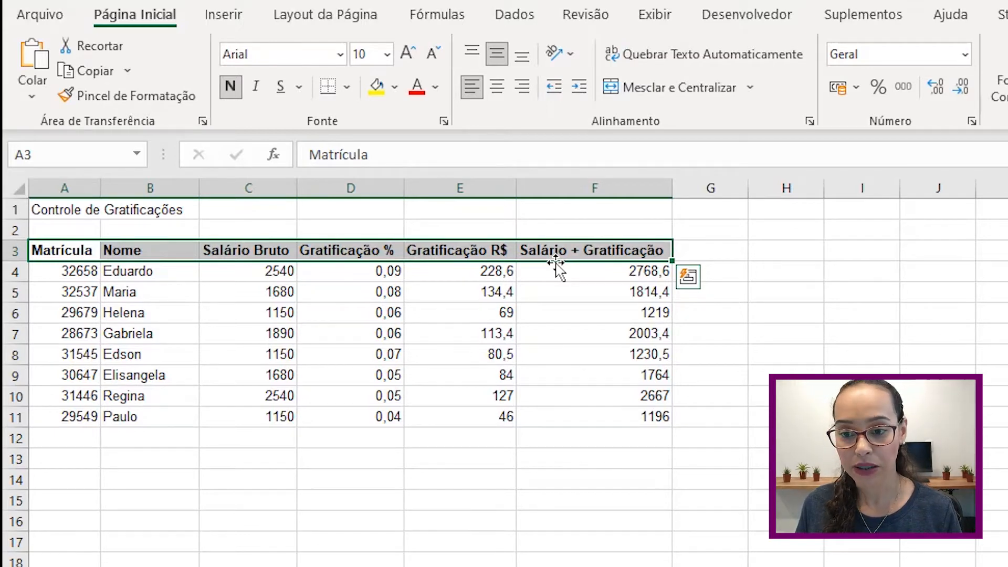
- View the print preview of the sheet and return to the worksheet
{"action": "left_click", "coordinate": [376, 250]}
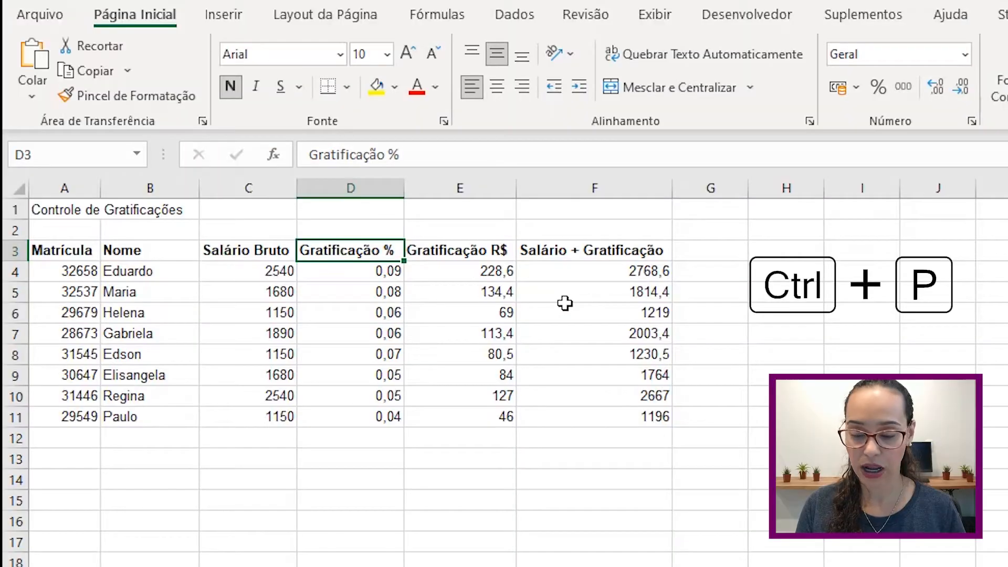
{"action": "key", "text": "ctrl+p"}
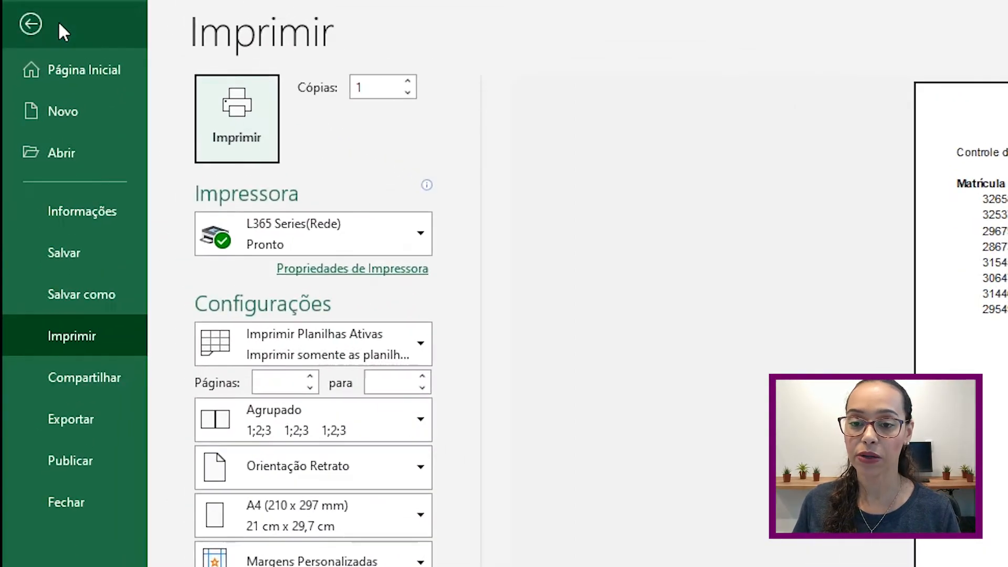
{"action": "left_click", "coordinate": [58, 21]}
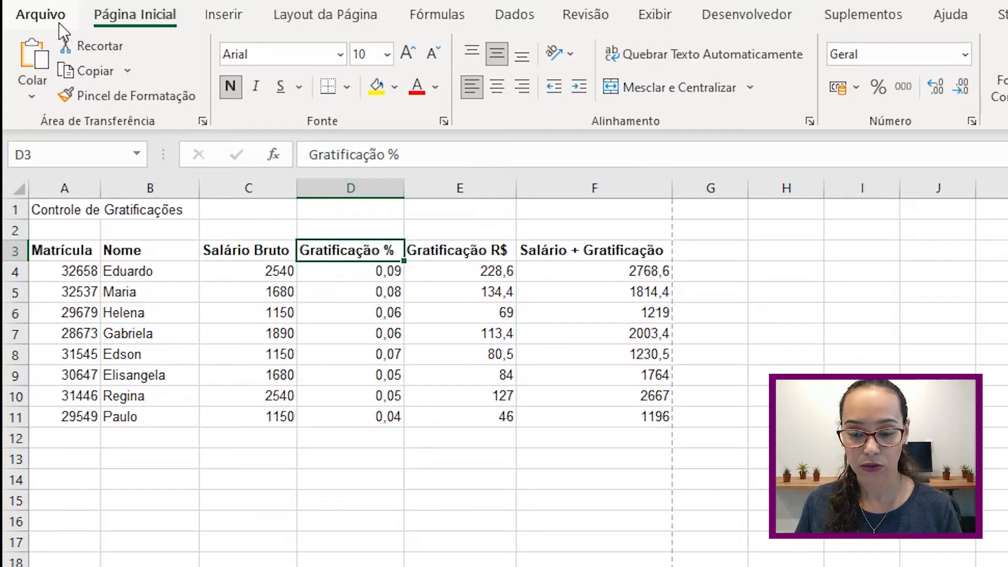
- Select the whole table A3:F11 and open the detailed border settings for its cells
{"action": "left_click", "coordinate": [195, 352]}
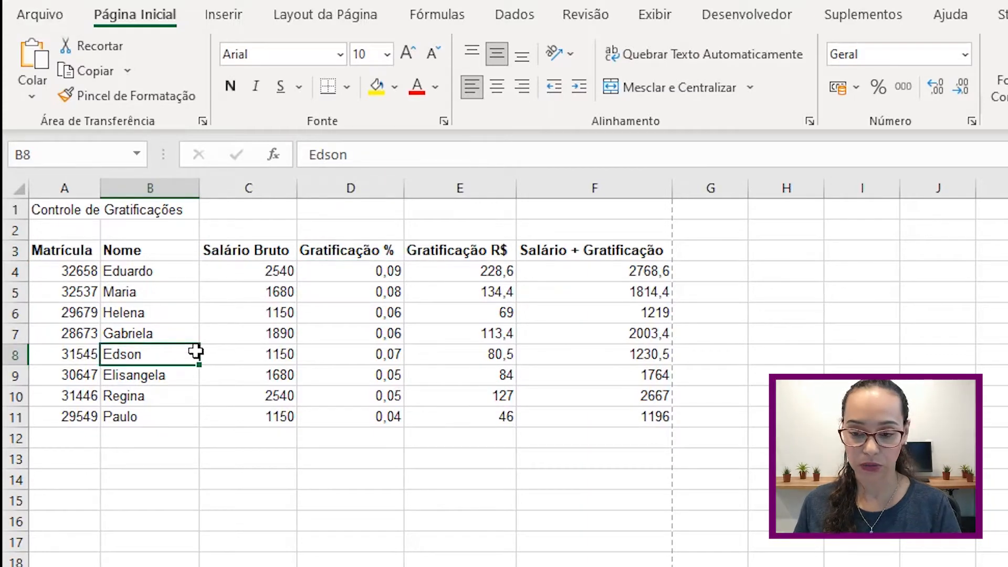
{"action": "key", "text": "ctrl+a"}
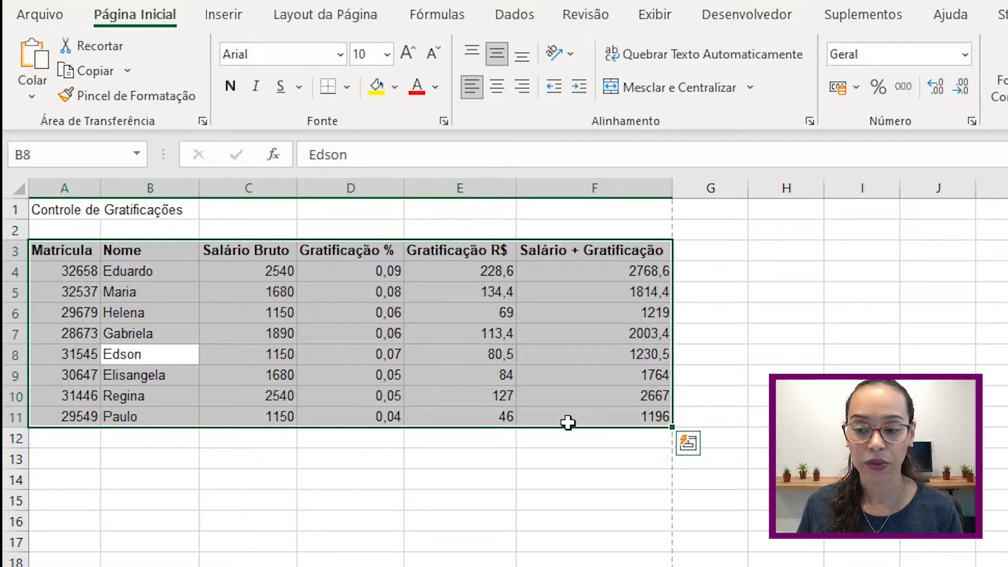
{"action": "left_click", "coordinate": [348, 87]}
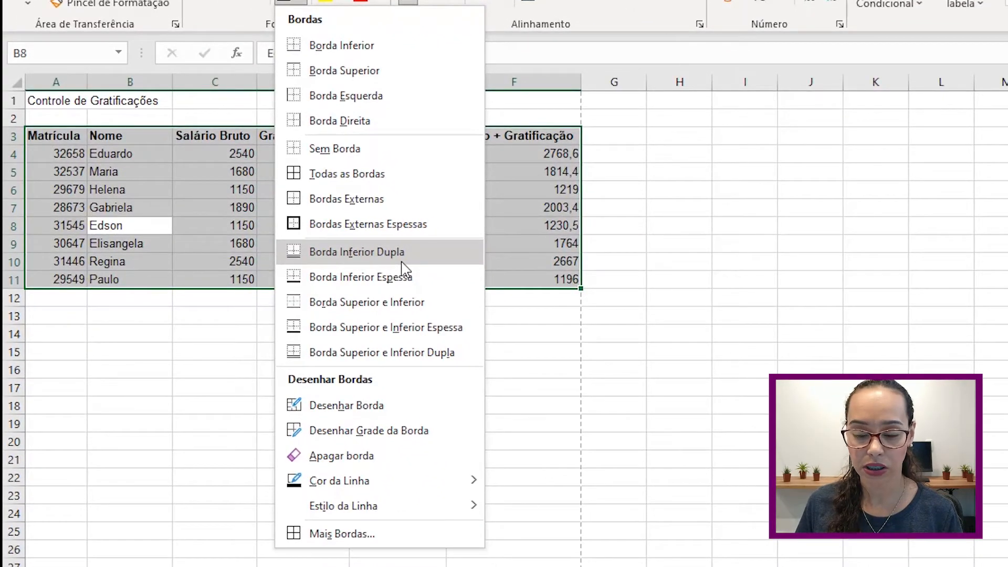
{"action": "left_click", "coordinate": [331, 534]}
{"action": "left_click_drag", "start_coordinate": [966, 76], "coordinate": [746, 75]}
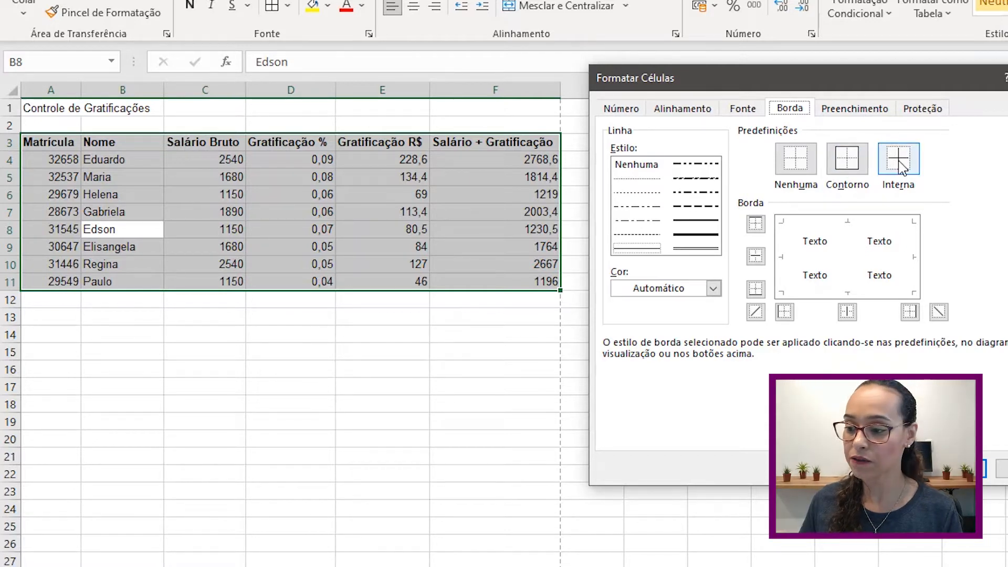
- Try top, inner horizontal, right and inner vertical borders in the table's border preview and remove them again
{"action": "left_click", "coordinate": [759, 225]}
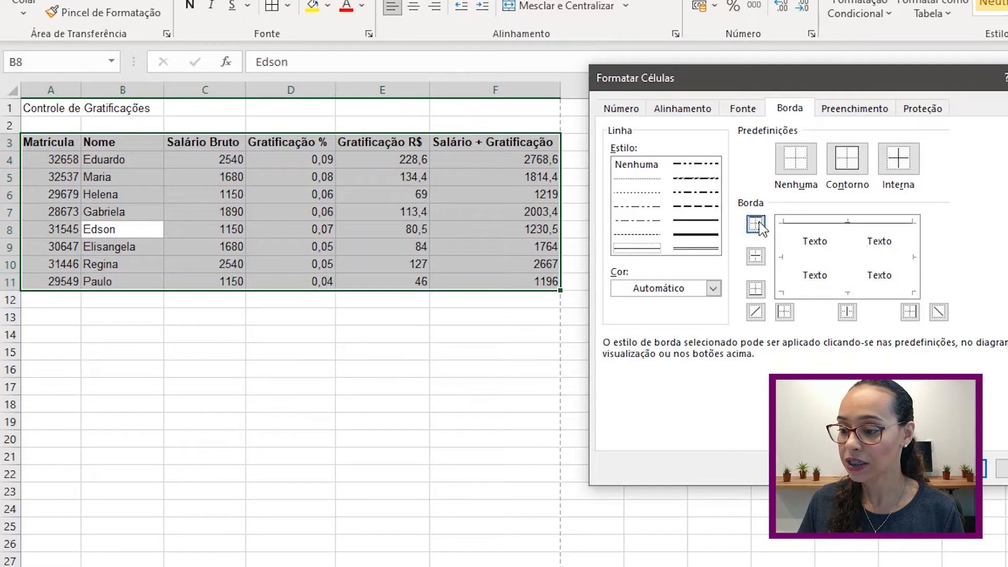
{"action": "left_click", "coordinate": [756, 256]}
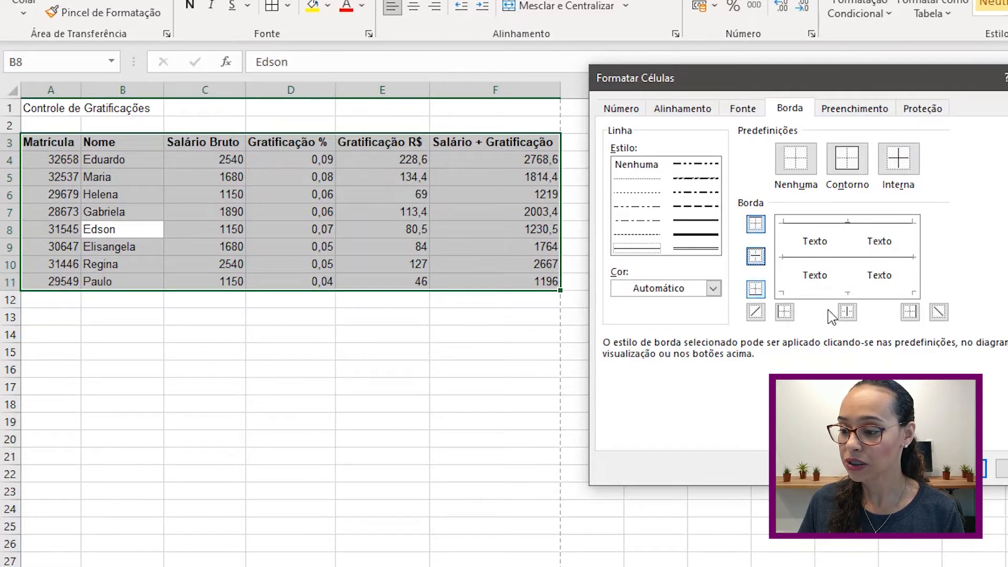
{"action": "left_click", "coordinate": [908, 314]}
{"action": "left_click", "coordinate": [847, 313]}
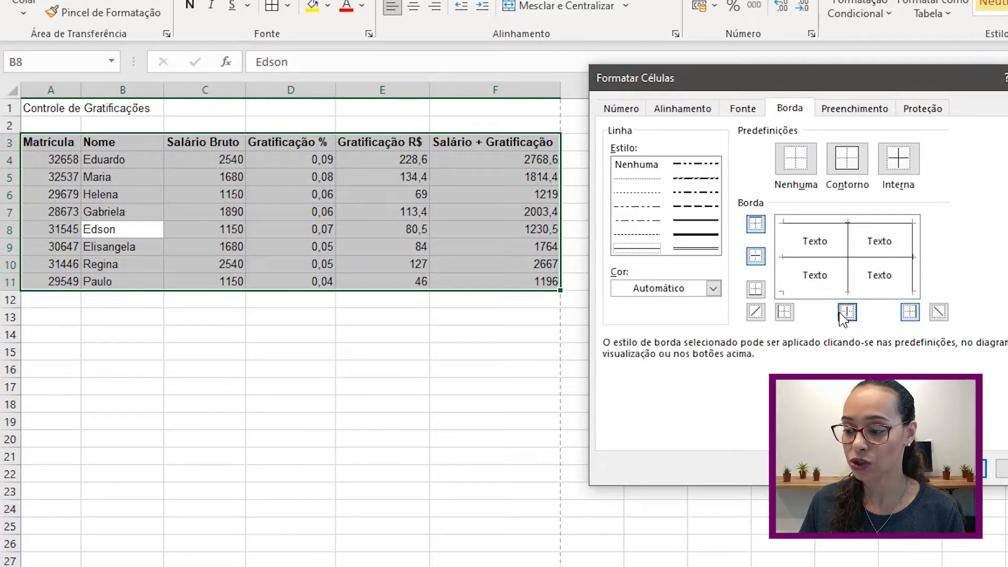
{"action": "left_click", "coordinate": [847, 314]}
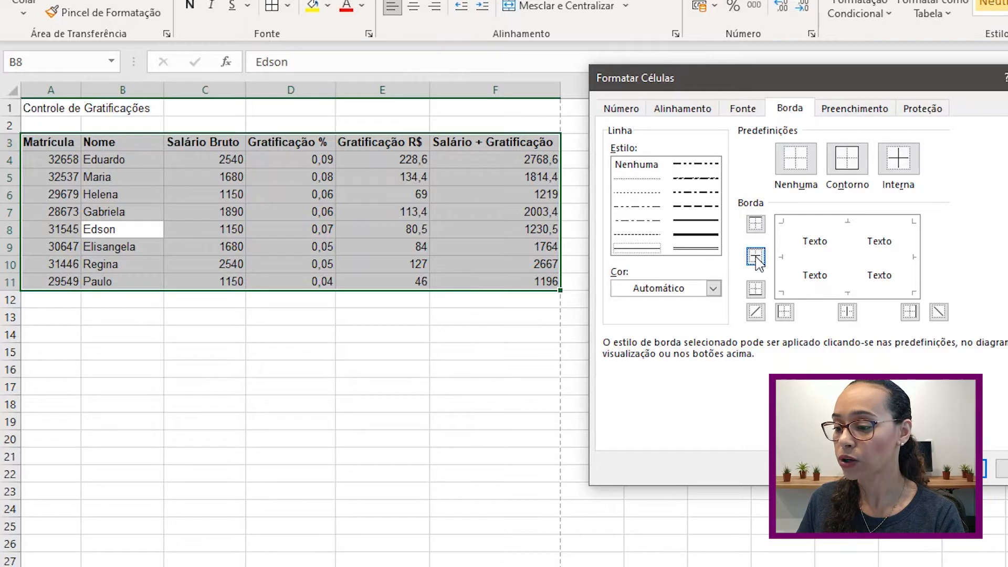
- Preview a red dashed outline border around the selected table
{"action": "left_click", "coordinate": [709, 206]}
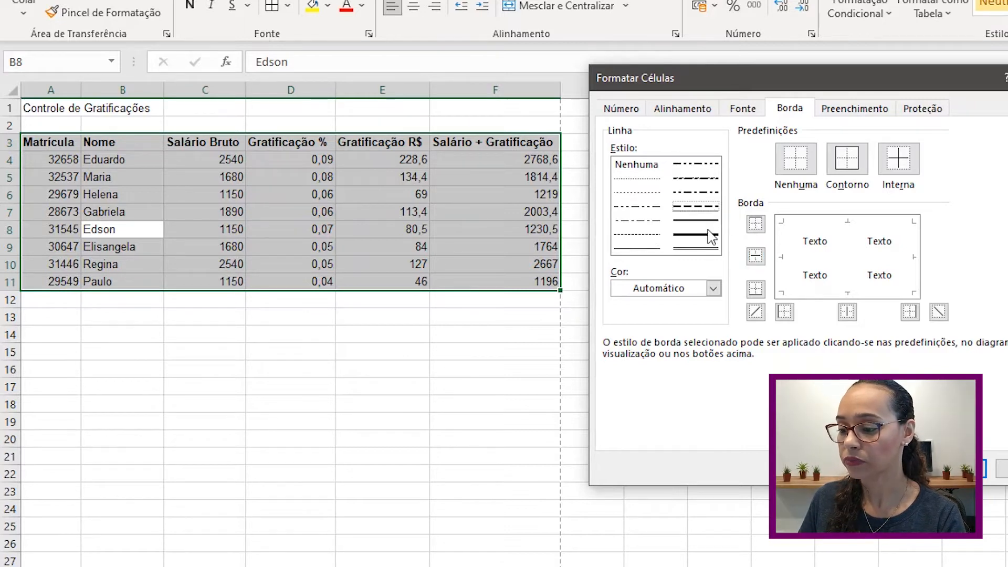
{"action": "left_click", "coordinate": [692, 293]}
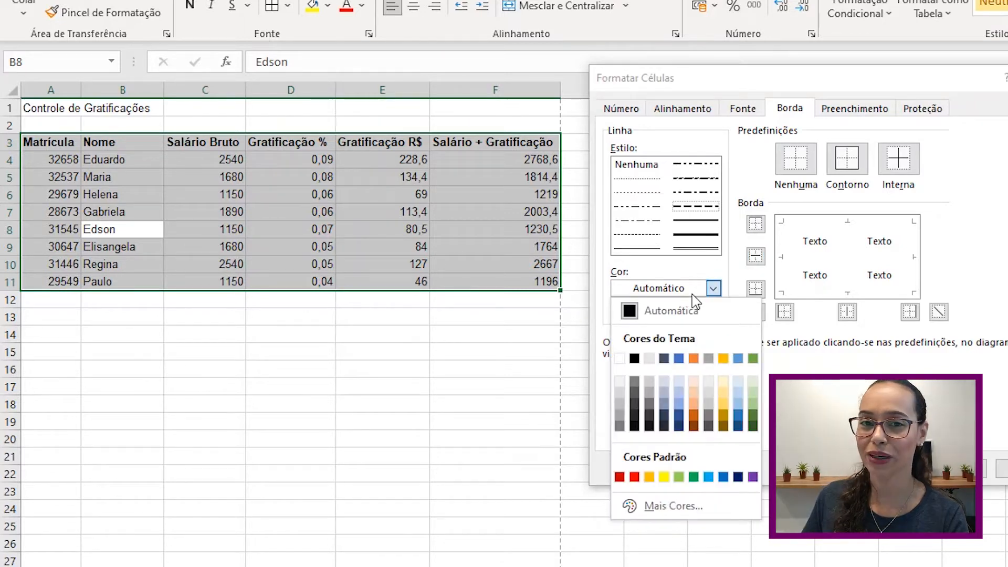
{"action": "left_click", "coordinate": [634, 477]}
{"action": "left_click", "coordinate": [847, 161]}
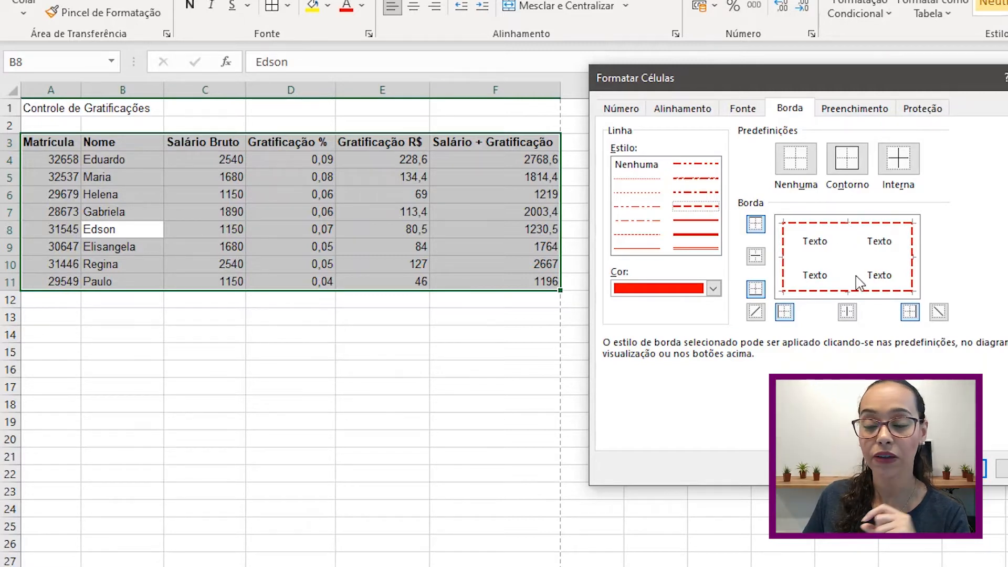
- Preview thin light green lines for the table's inner borders and its left border
{"action": "left_click", "coordinate": [637, 248]}
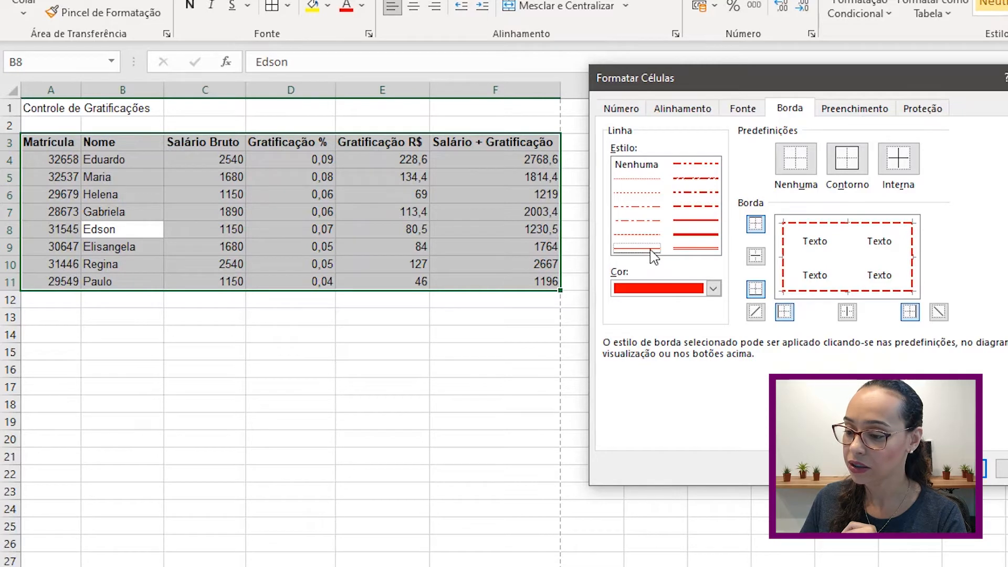
{"action": "left_click", "coordinate": [714, 289]}
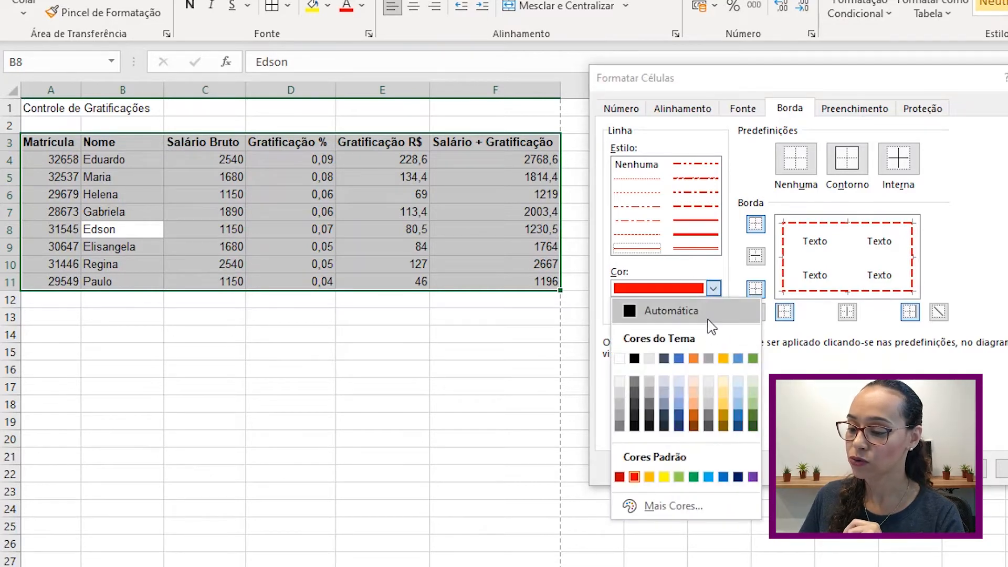
{"action": "left_click", "coordinate": [752, 408]}
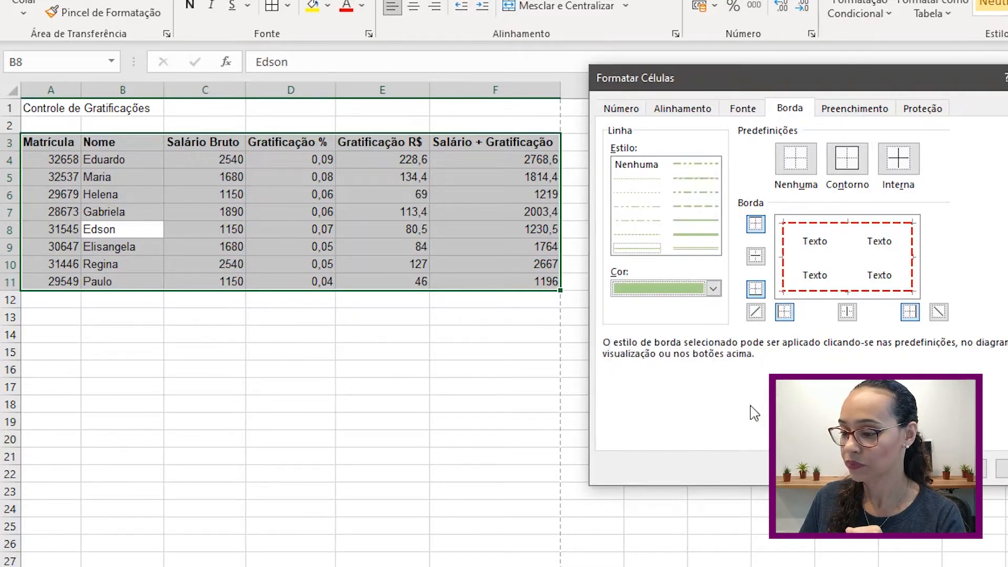
{"action": "left_click", "coordinate": [903, 165]}
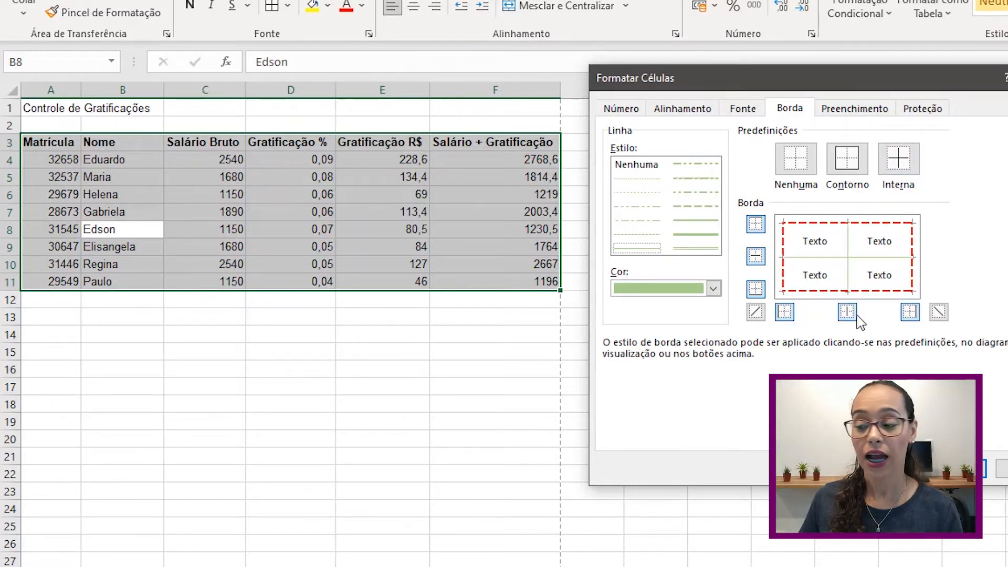
{"action": "left_click", "coordinate": [784, 243]}
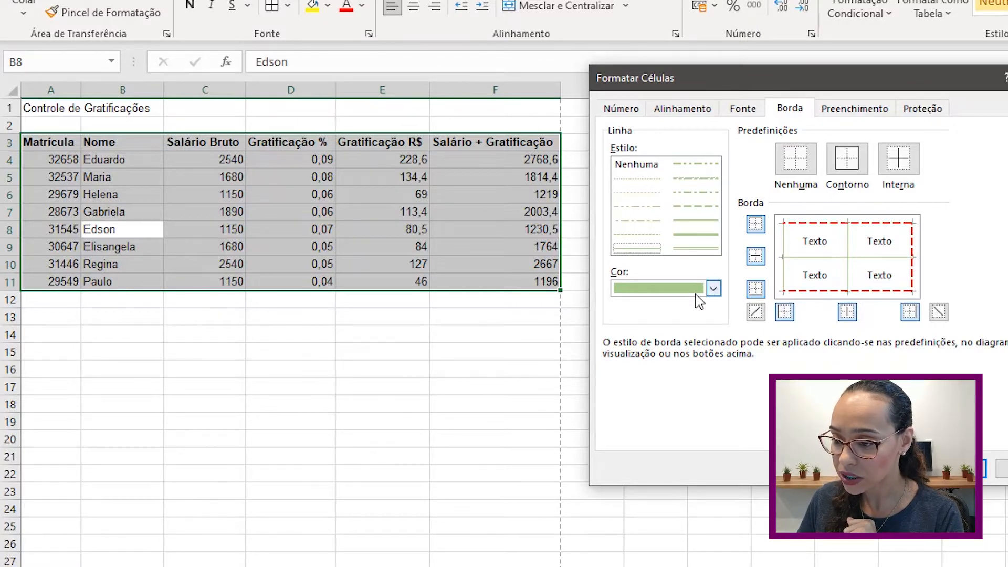
- Preview a thick right border in the automatic color for the table
{"action": "left_click", "coordinate": [651, 251]}
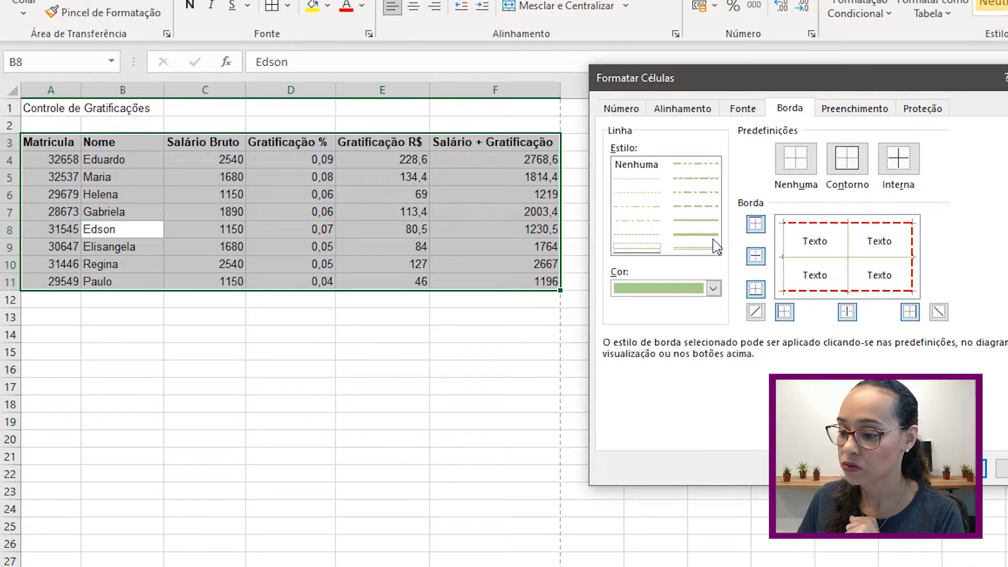
{"action": "left_click", "coordinate": [698, 234]}
{"action": "left_click", "coordinate": [714, 289]}
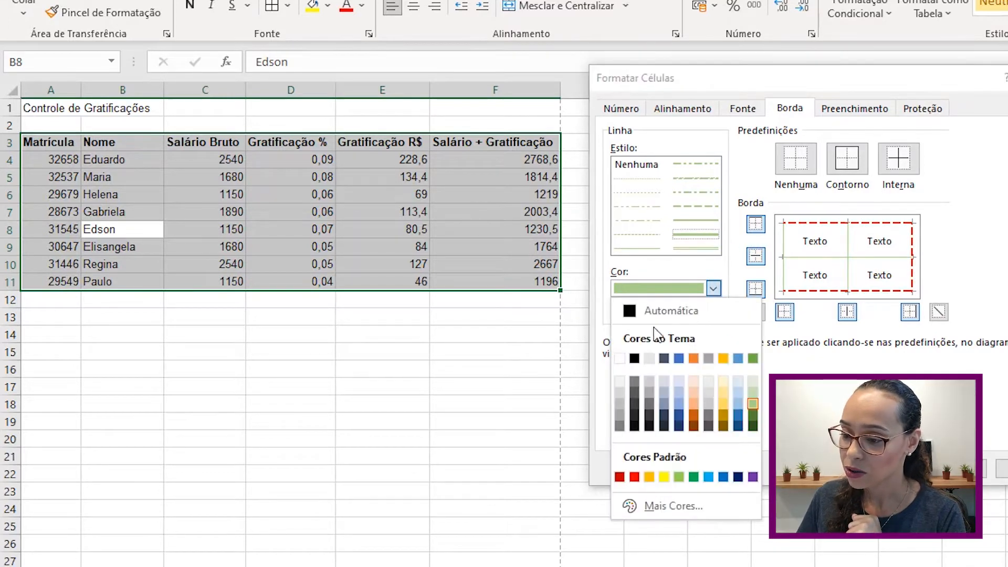
{"action": "left_click", "coordinate": [638, 312]}
{"action": "left_click", "coordinate": [914, 246]}
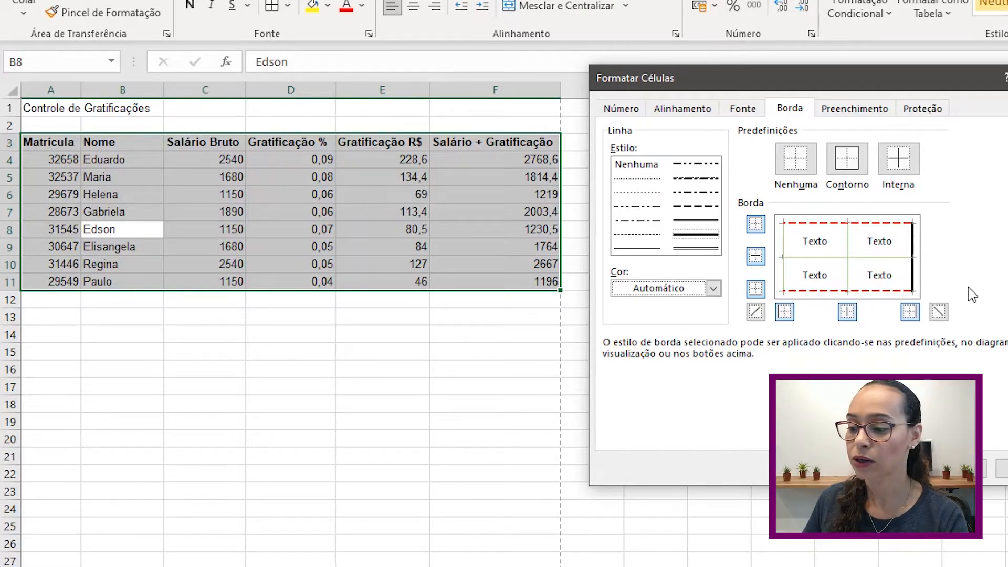
- Set the table's outline and inner borders to a thin solid dark gray line
{"action": "left_click", "coordinate": [650, 247]}
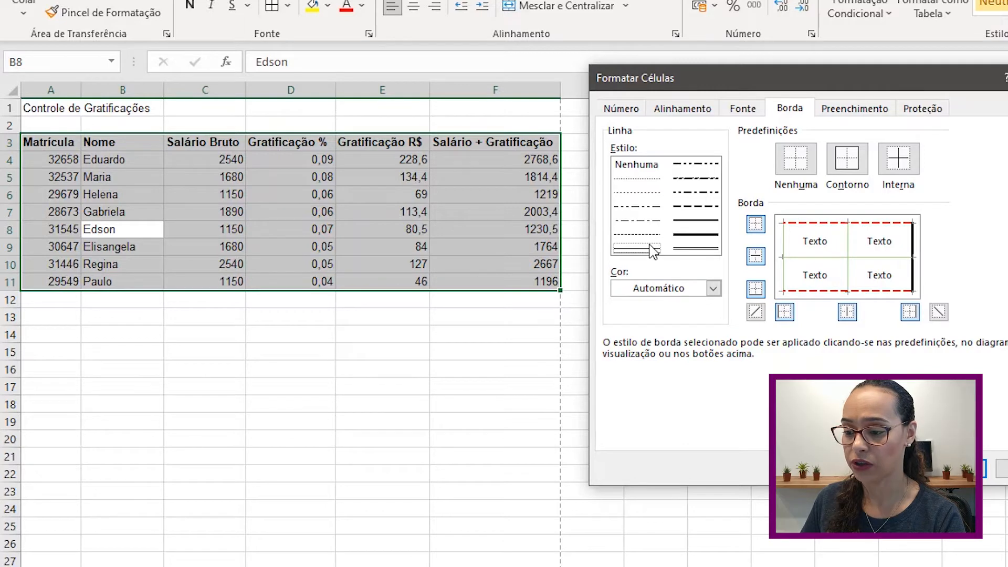
{"action": "left_click", "coordinate": [652, 292]}
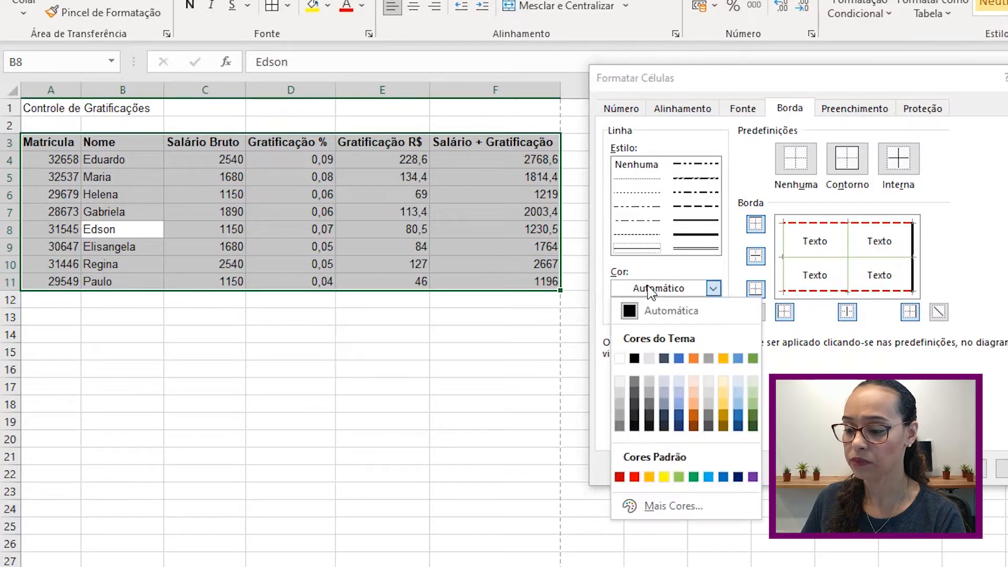
{"action": "left_click", "coordinate": [619, 425]}
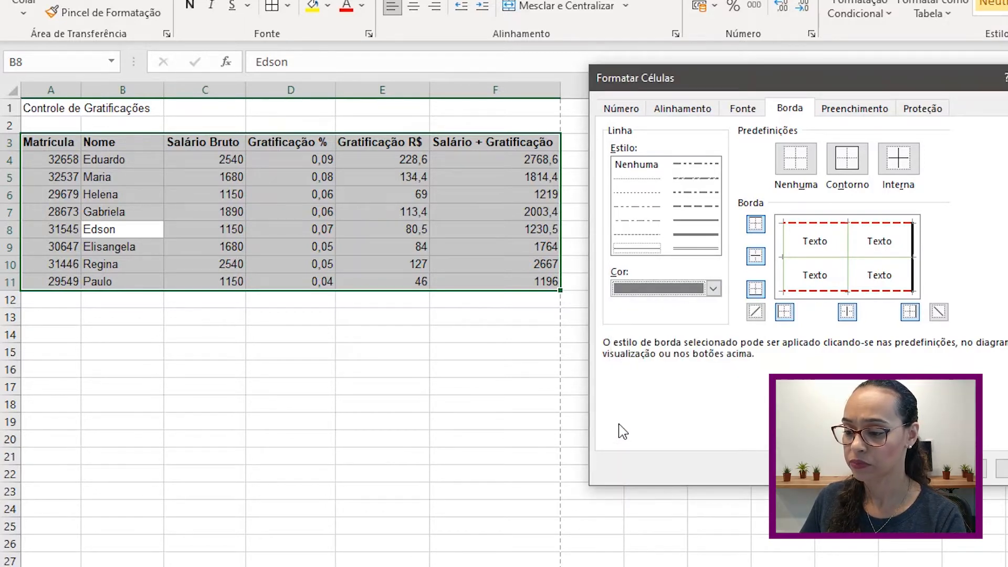
{"action": "left_click", "coordinate": [846, 167]}
{"action": "left_click", "coordinate": [901, 165]}
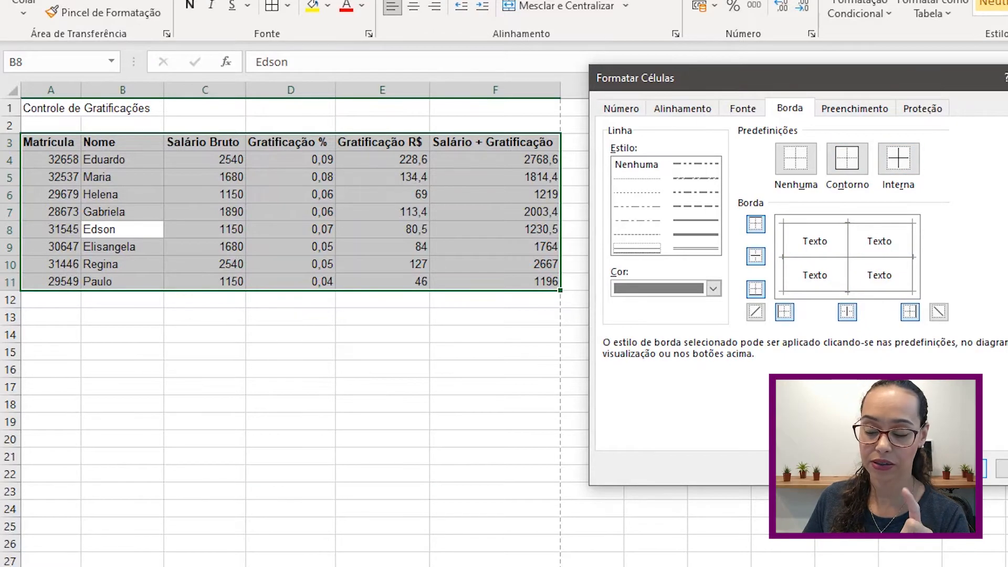
- Try both diagonal borders in the preview, remove them again and apply the gray borders to the table
{"action": "left_click", "coordinate": [939, 318]}
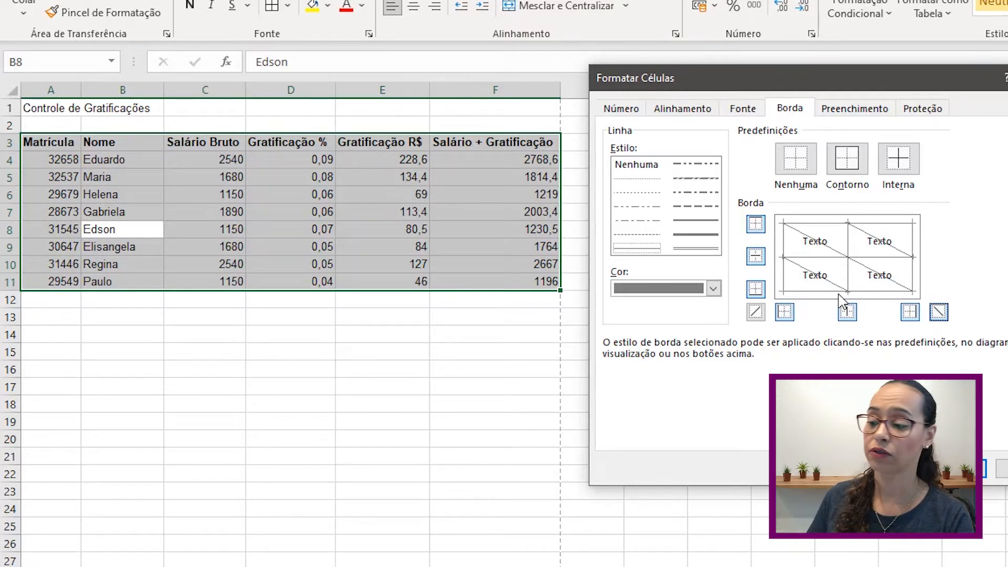
{"action": "left_click", "coordinate": [756, 313]}
{"action": "left_click", "coordinate": [939, 313]}
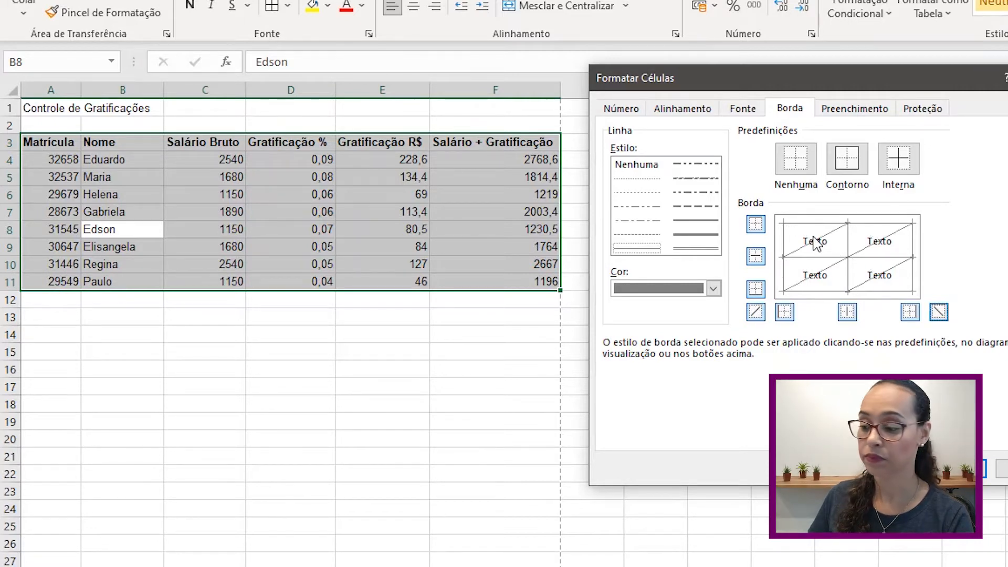
{"action": "left_click", "coordinate": [939, 311]}
{"action": "left_click", "coordinate": [941, 315]}
{"action": "left_click", "coordinate": [756, 313]}
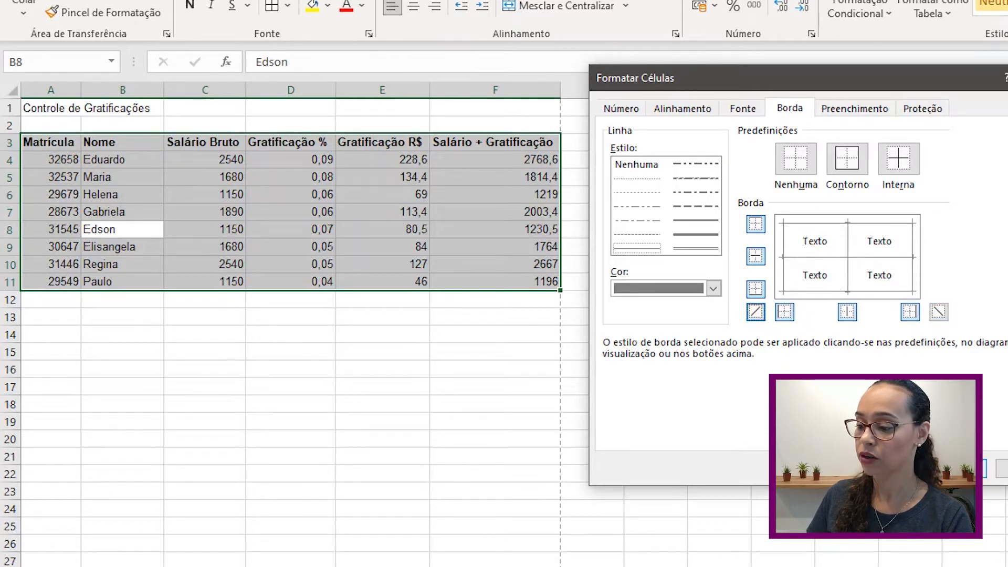
{"action": "key", "text": "Return"}
{"action": "left_click", "coordinate": [473, 407]}
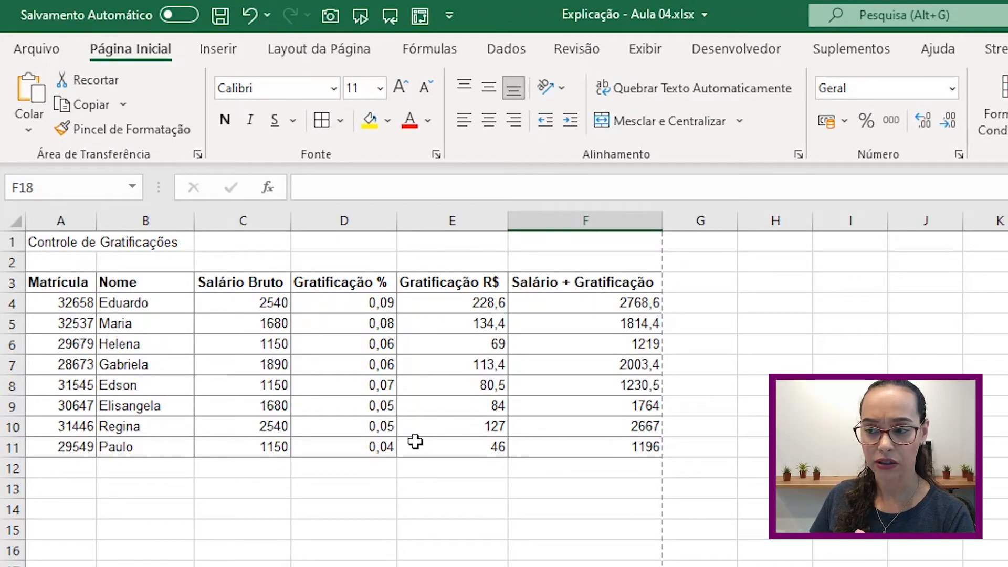
- Hide the sheet's gridlines, check the table in the print preview and return to the worksheet
{"action": "left_click", "coordinate": [650, 42]}
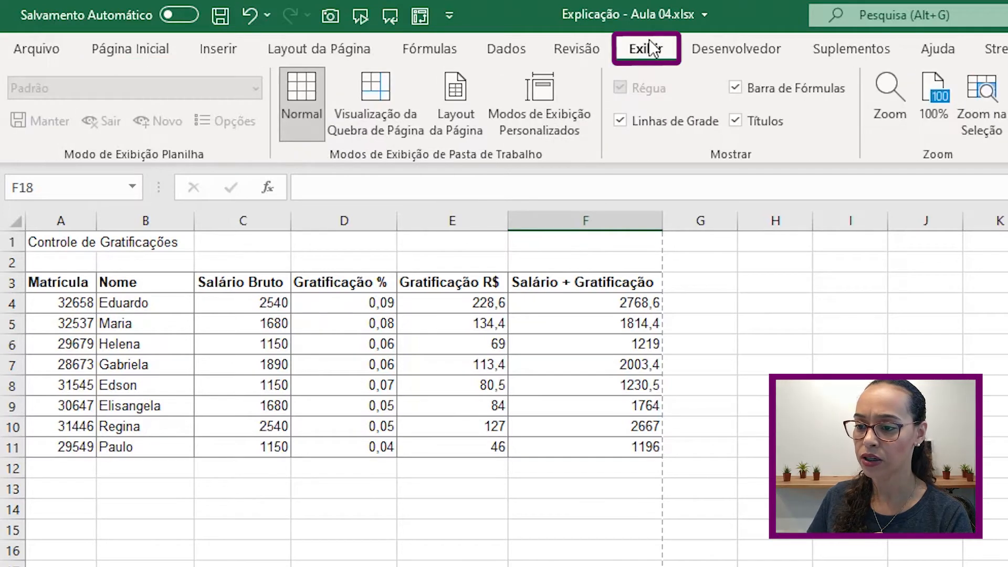
{"action": "left_click", "coordinate": [620, 120]}
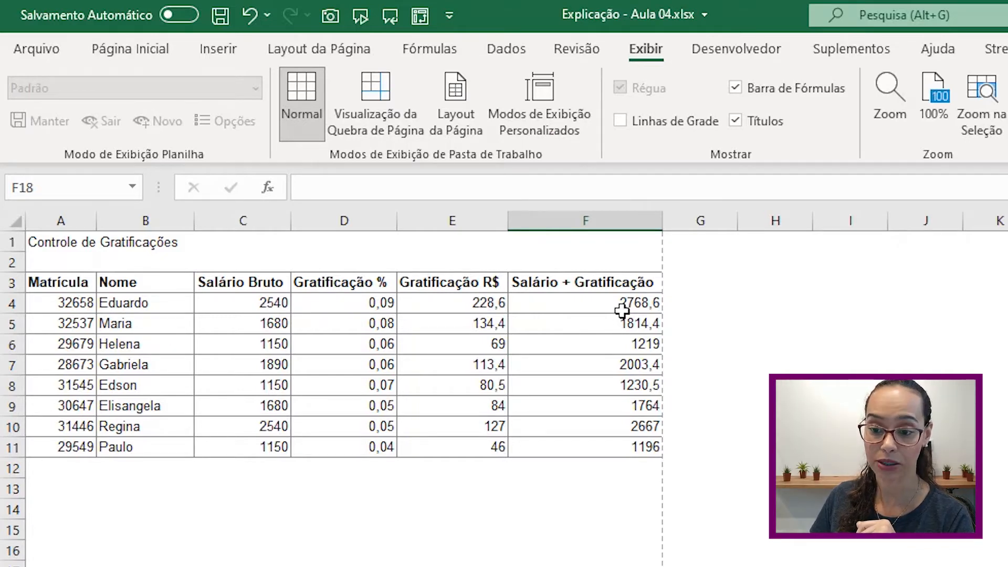
{"action": "key", "text": "ctrl+p"}
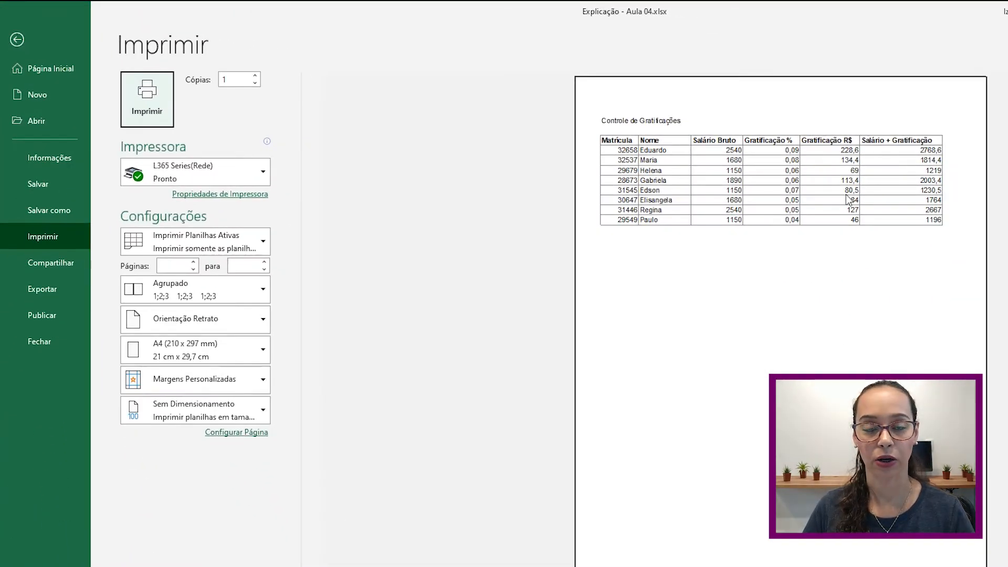
{"action": "key", "text": "Escape"}
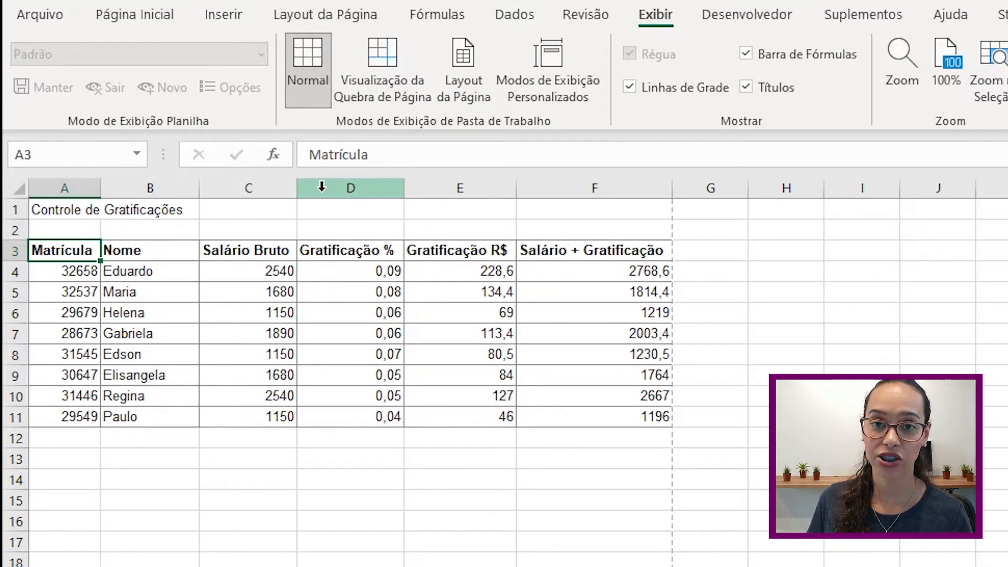
- Remove all borders from the table A3:F11
{"action": "left_click", "coordinate": [156, 13]}
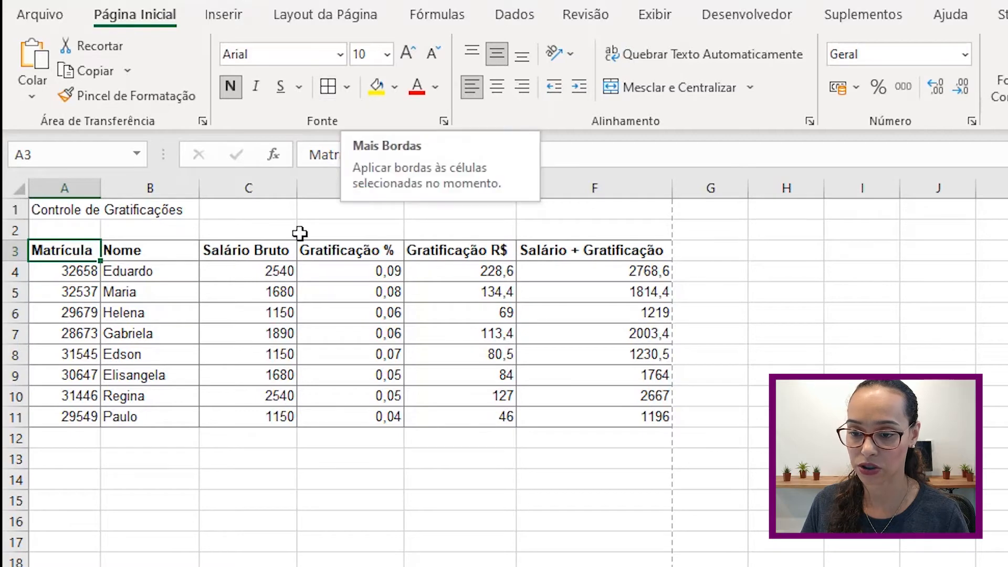
{"action": "left_click", "coordinate": [292, 263]}
{"action": "key", "text": "ctrl+a"}
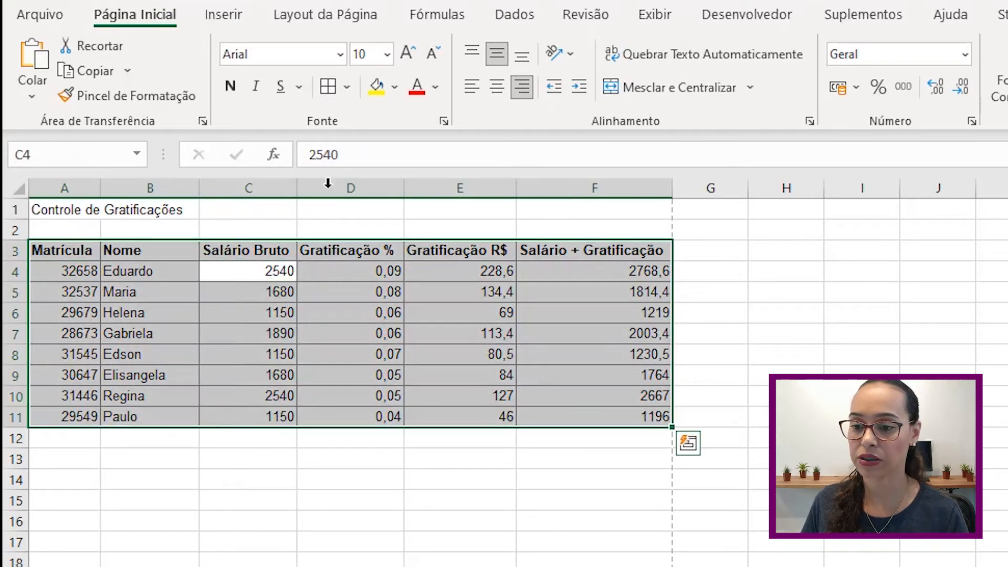
{"action": "left_click", "coordinate": [348, 86]}
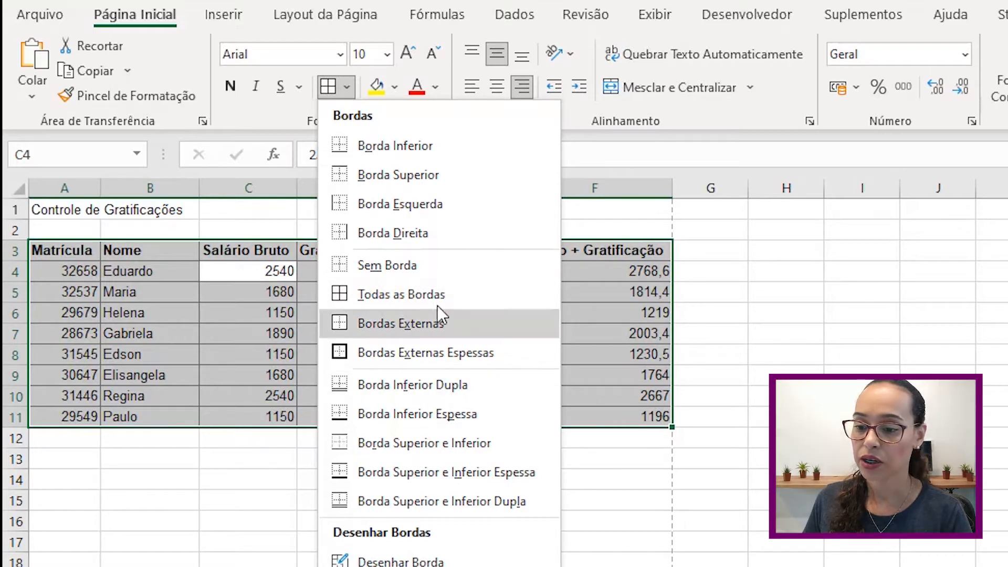
{"action": "left_click", "coordinate": [421, 266]}
{"action": "left_click", "coordinate": [476, 331]}
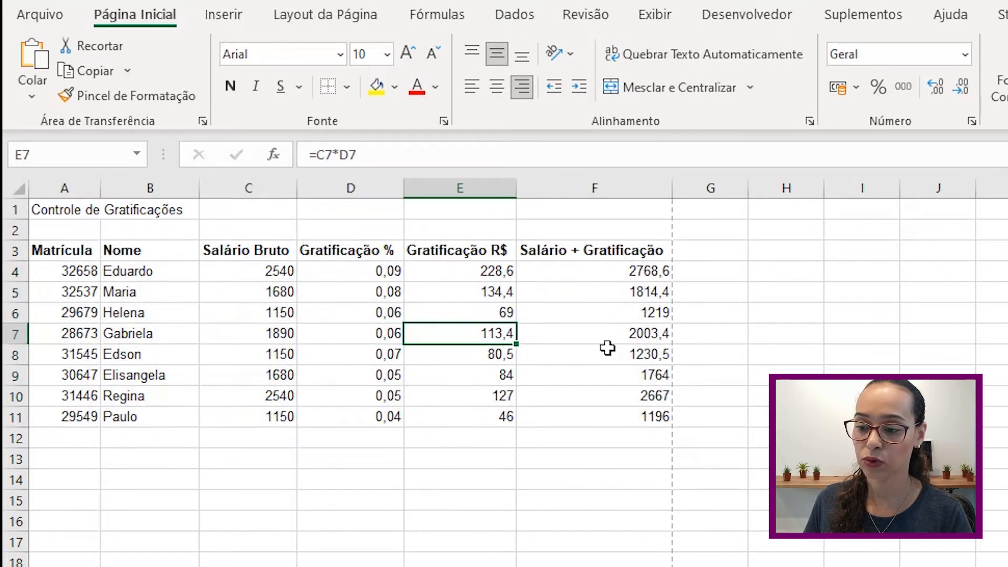
{"action": "left_click", "coordinate": [647, 417]}
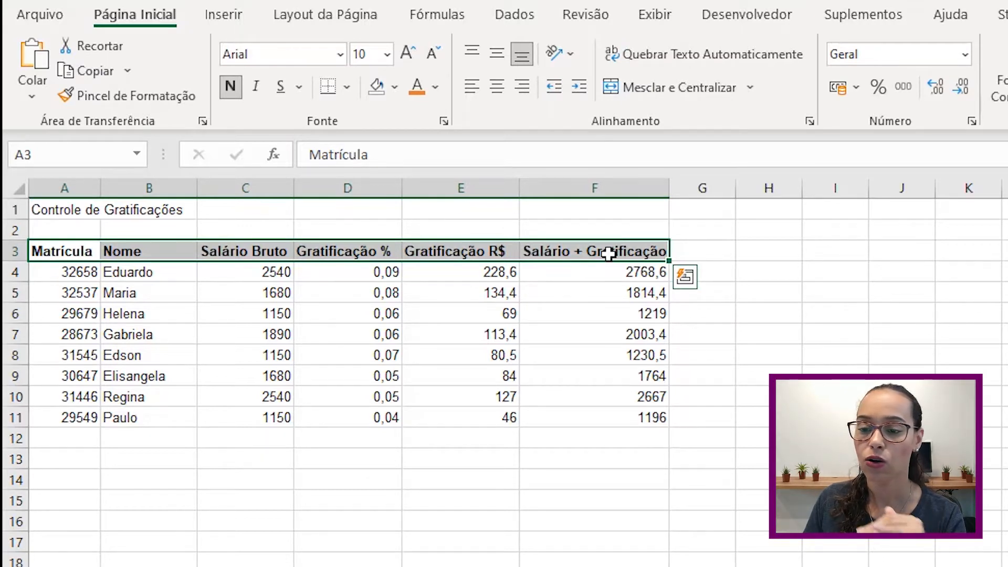
- Fill the header row A3:F3 with light gray and set its font color to dark green
{"action": "left_click", "coordinate": [395, 87]}
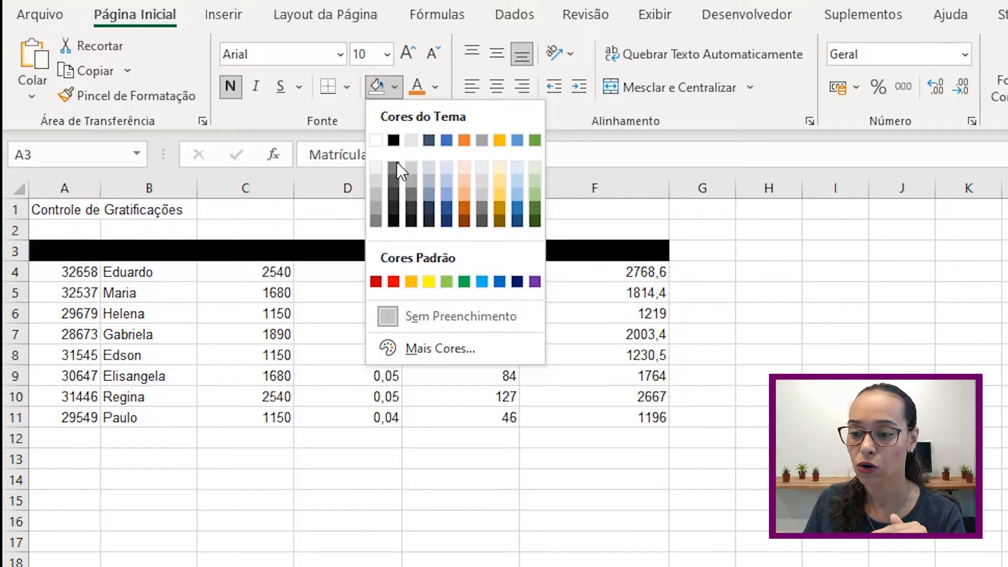
{"action": "left_click", "coordinate": [415, 173]}
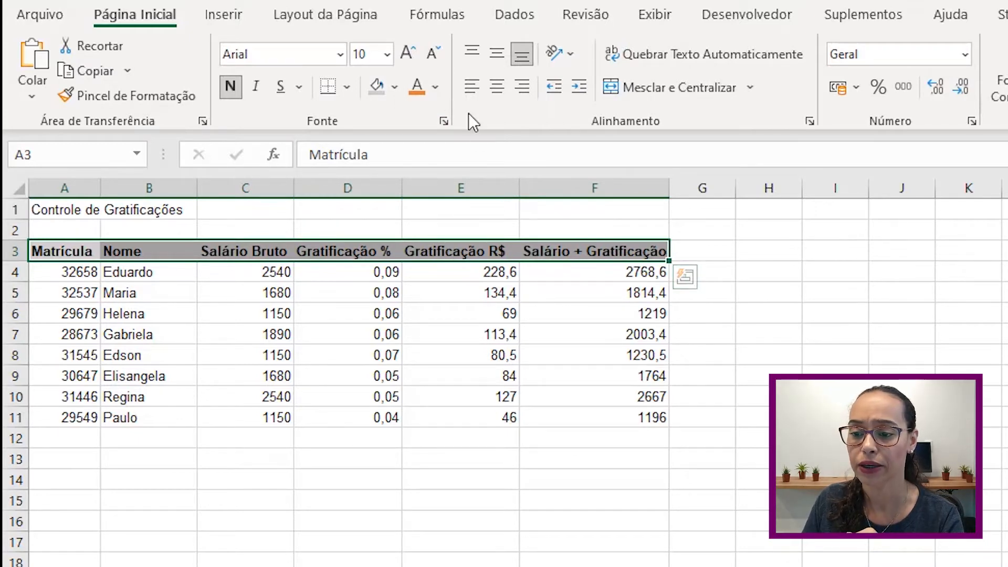
{"action": "left_click", "coordinate": [436, 85]}
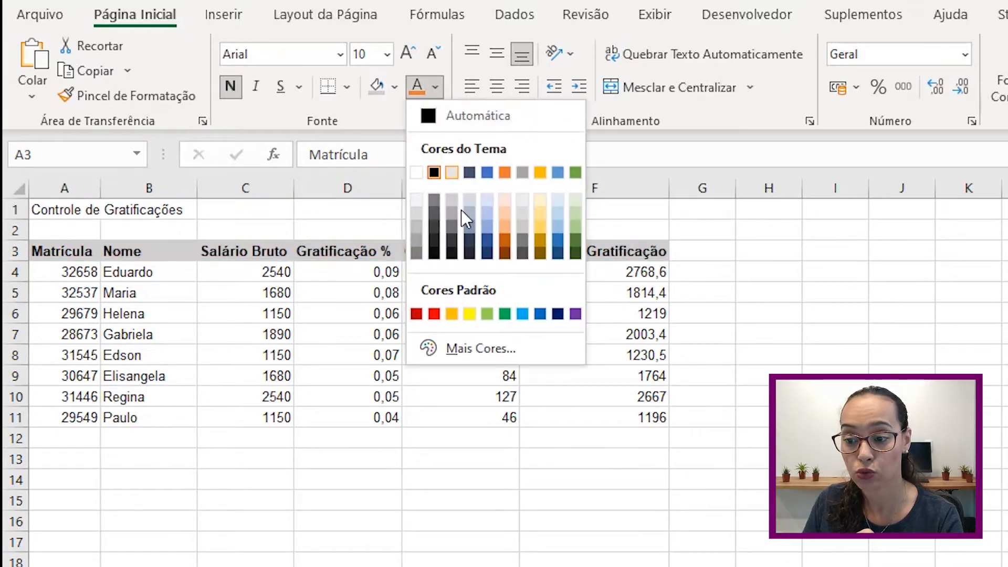
{"action": "left_click", "coordinate": [577, 240]}
{"action": "left_click", "coordinate": [524, 319]}
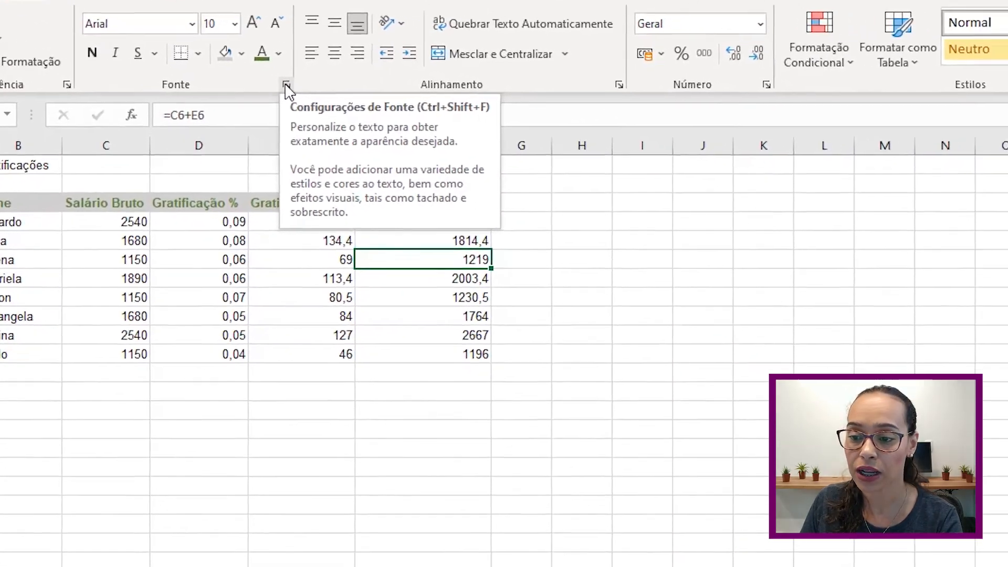
- Open the font settings for cell F6, review the underline options keeping Nenhum, and move the dialog off the table
{"action": "left_click", "coordinate": [286, 85]}
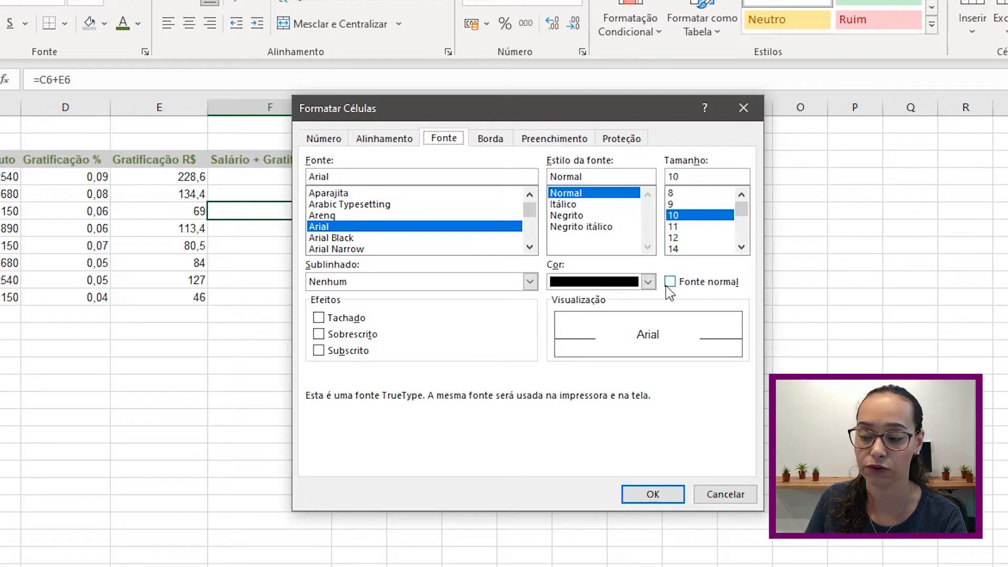
{"action": "left_click", "coordinate": [354, 282]}
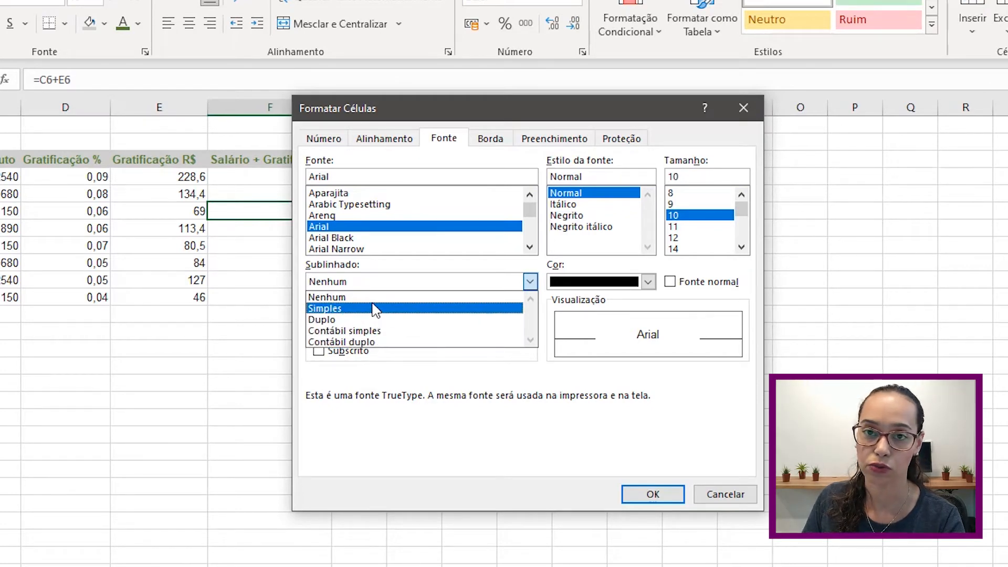
{"action": "left_click", "coordinate": [375, 296]}
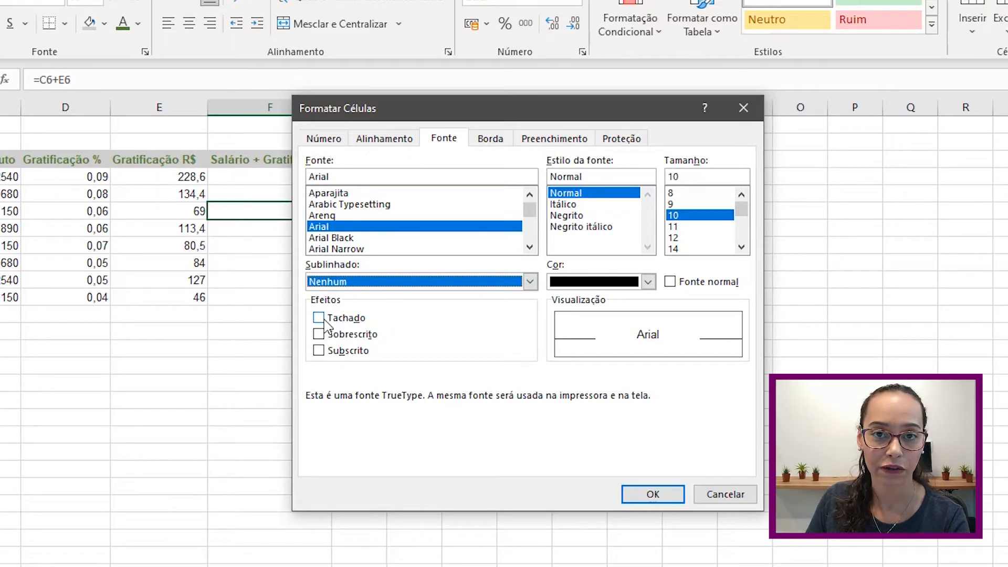
{"action": "left_click_drag", "start_coordinate": [386, 107], "coordinate": [455, 89]}
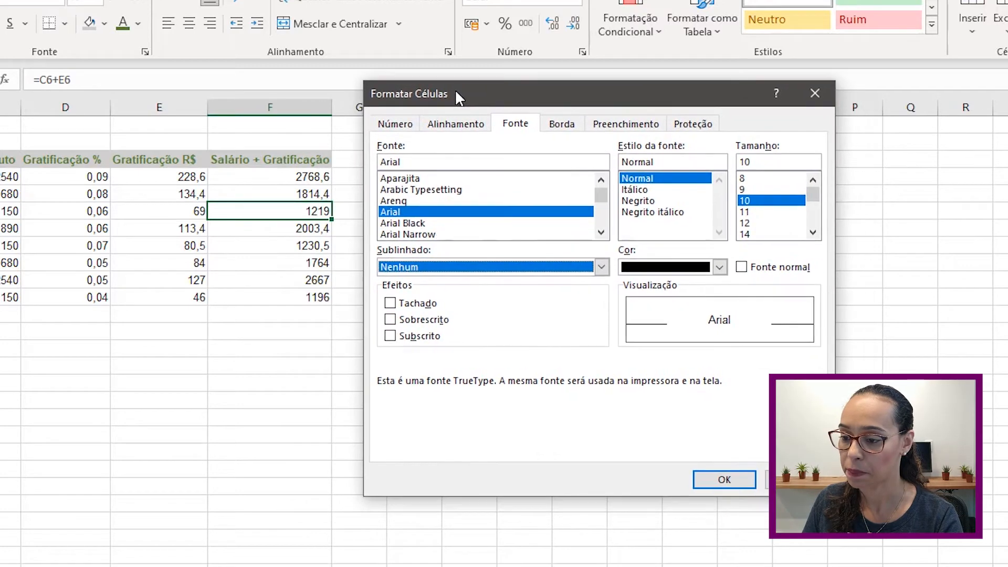
- Try the Tachado, Sobrescrito and Subscrito effects on cell F6 in the font preview, then close the font settings
{"action": "left_click", "coordinate": [390, 303]}
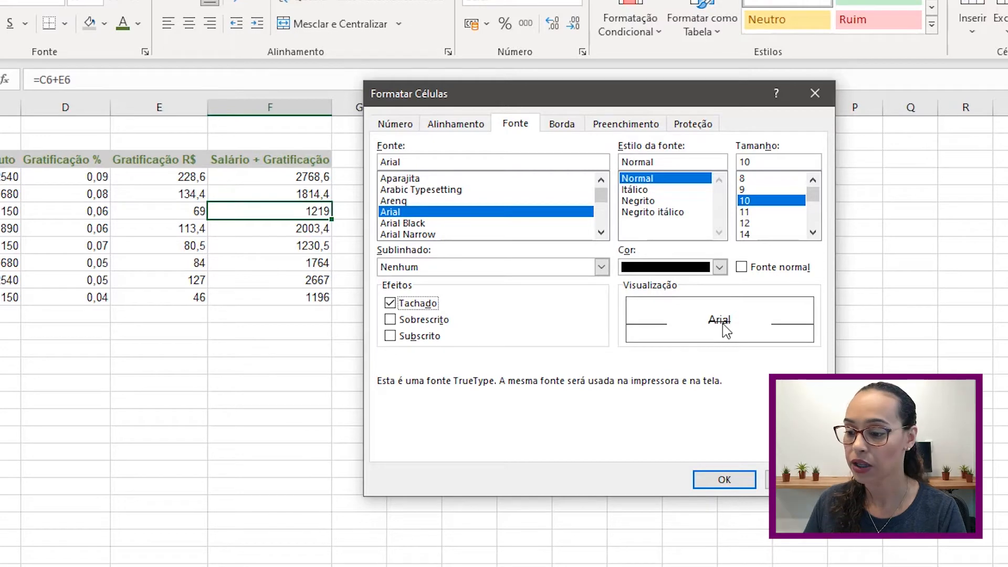
{"action": "left_click", "coordinate": [390, 319]}
{"action": "left_click", "coordinate": [390, 337]}
{"action": "left_click", "coordinate": [391, 304]}
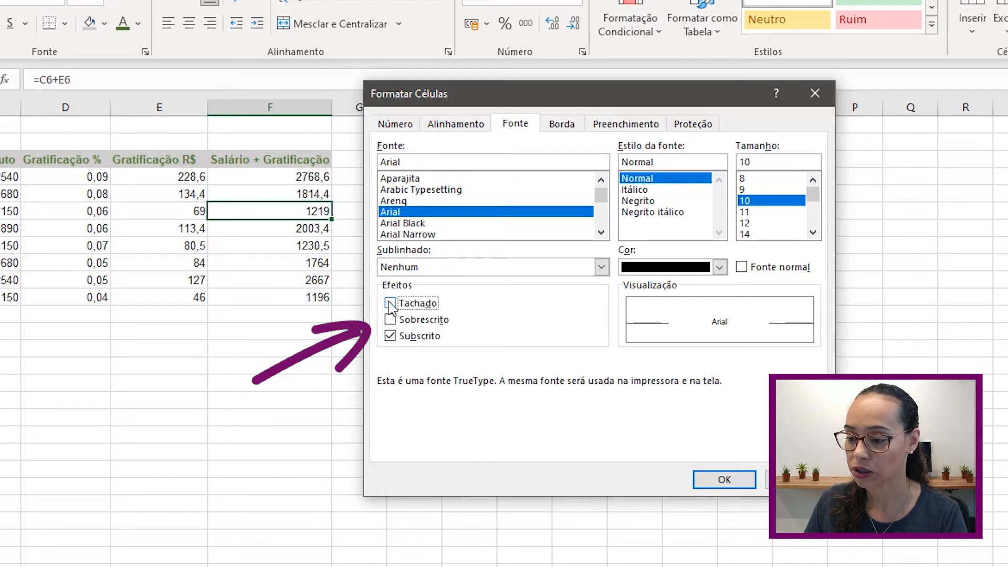
{"action": "left_click", "coordinate": [390, 320]}
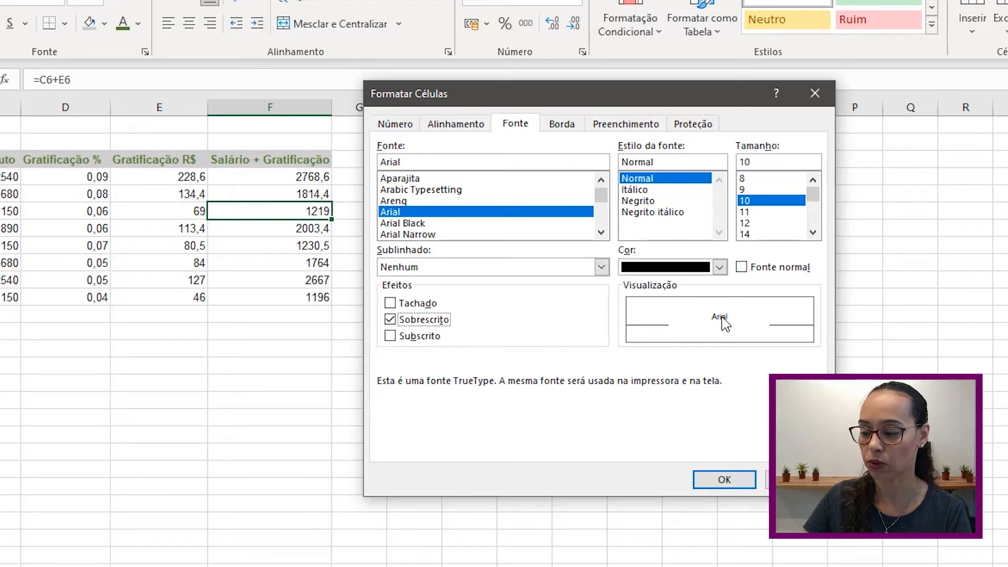
{"action": "left_click", "coordinate": [390, 336]}
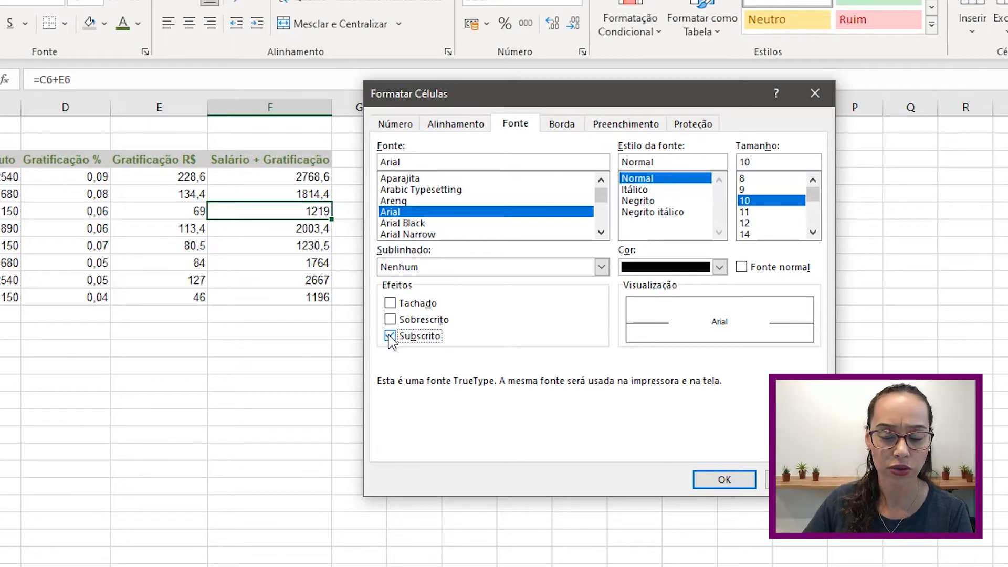
{"action": "left_click", "coordinate": [725, 479]}
- Enter X2 in cell F13 and format only the 2 as superscript (Sobrescrito)
{"action": "left_click", "coordinate": [261, 336]}
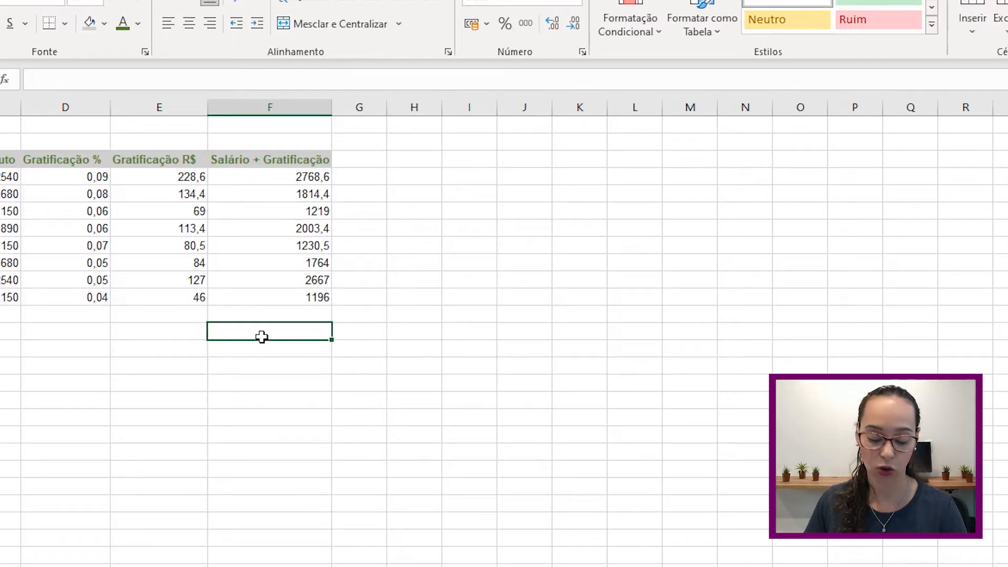
{"action": "type", "text": "X2"}
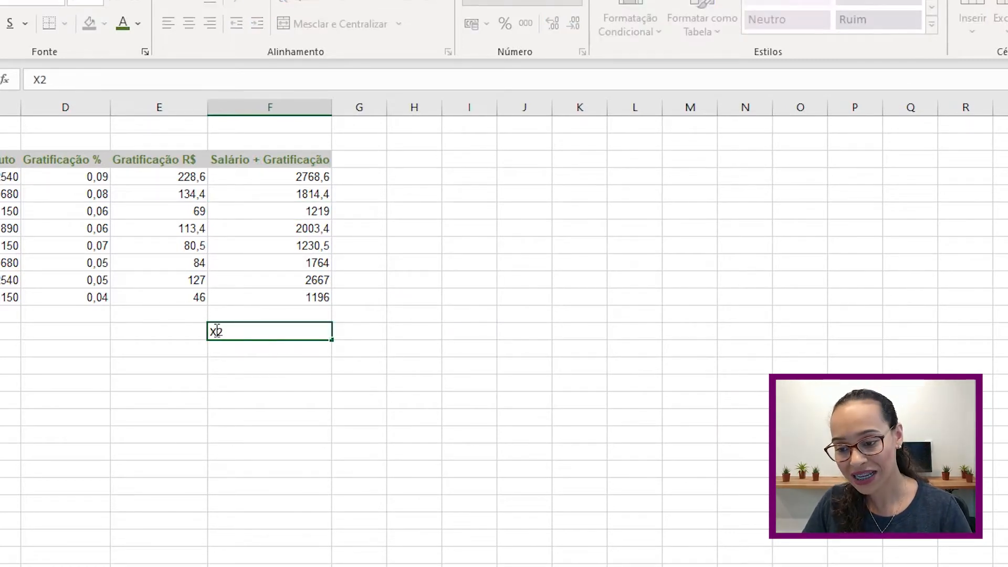
{"action": "left_click_drag", "start_coordinate": [220, 331], "coordinate": [224, 331]}
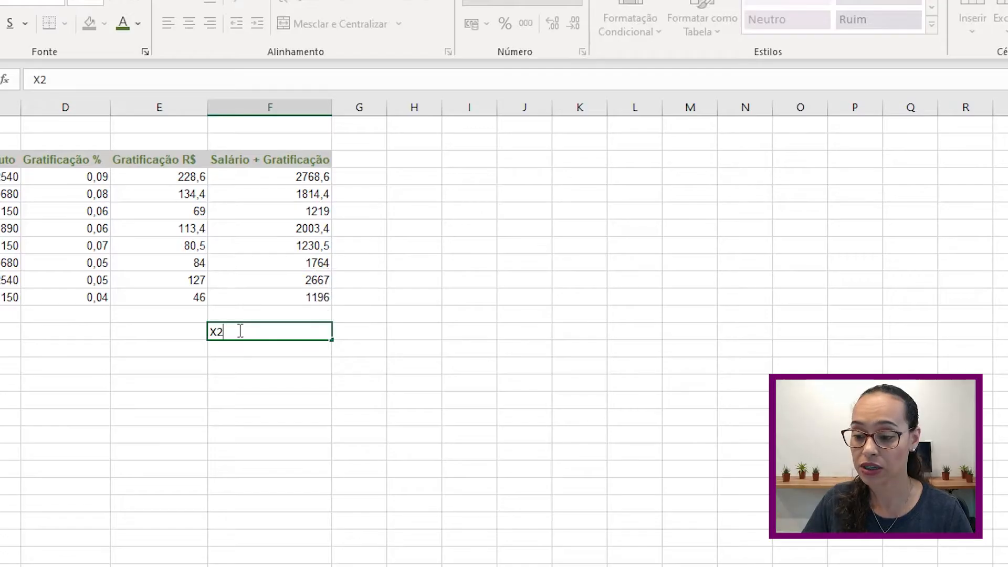
{"action": "left_click", "coordinate": [145, 52]}
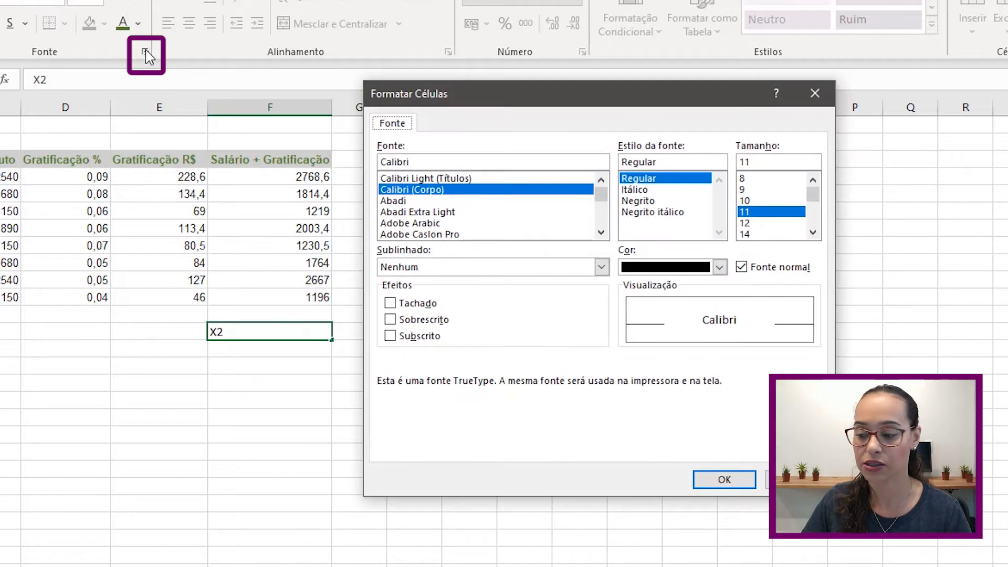
{"action": "left_click", "coordinate": [389, 320]}
{"action": "left_click", "coordinate": [732, 476]}
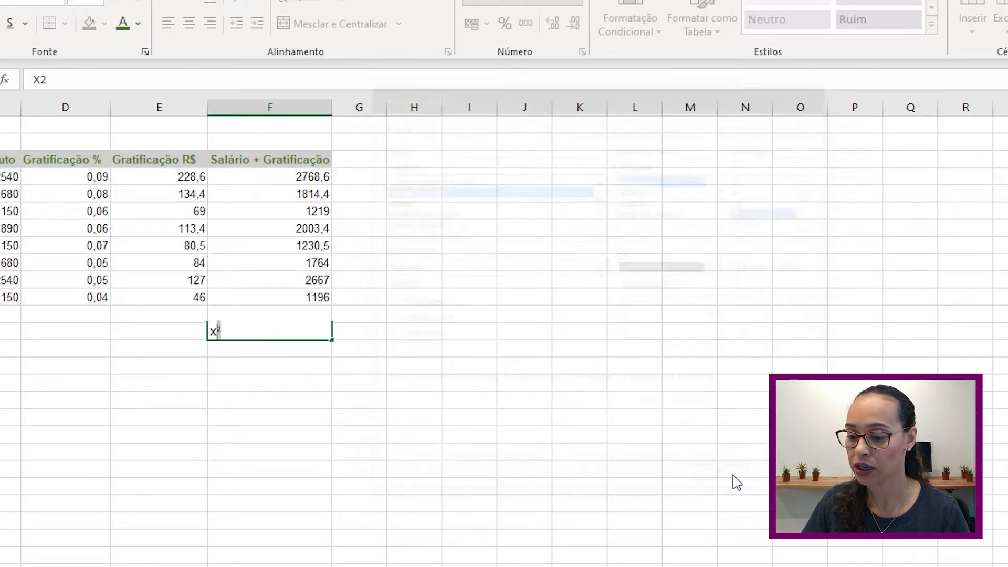
- Enter H2O in cell F15 and format only the 2 as subscript (Subscrito)
{"action": "left_click", "coordinate": [282, 363]}
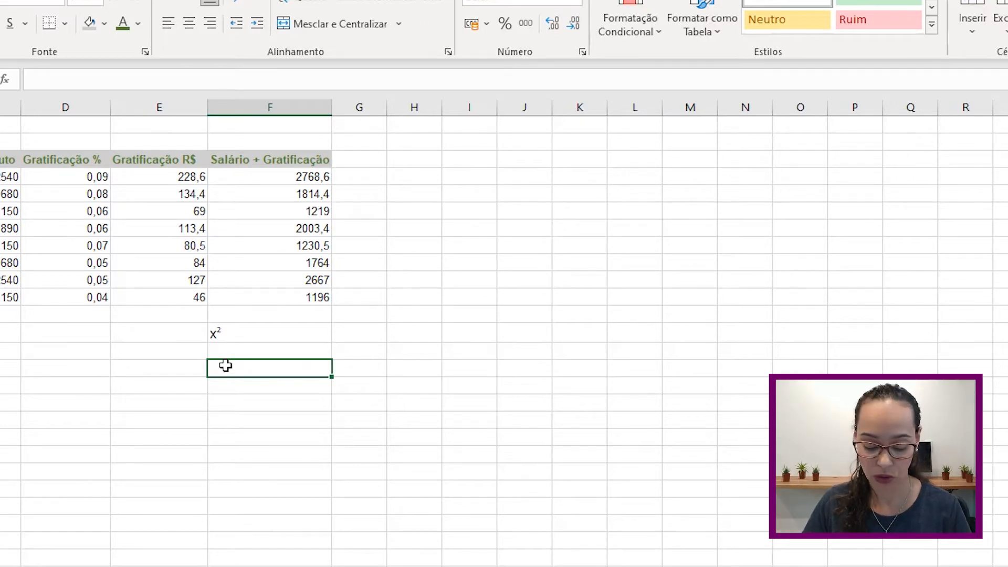
{"action": "type", "text": "H2O"}
{"action": "left_click_drag", "start_coordinate": [223, 368], "coordinate": [217, 369]}
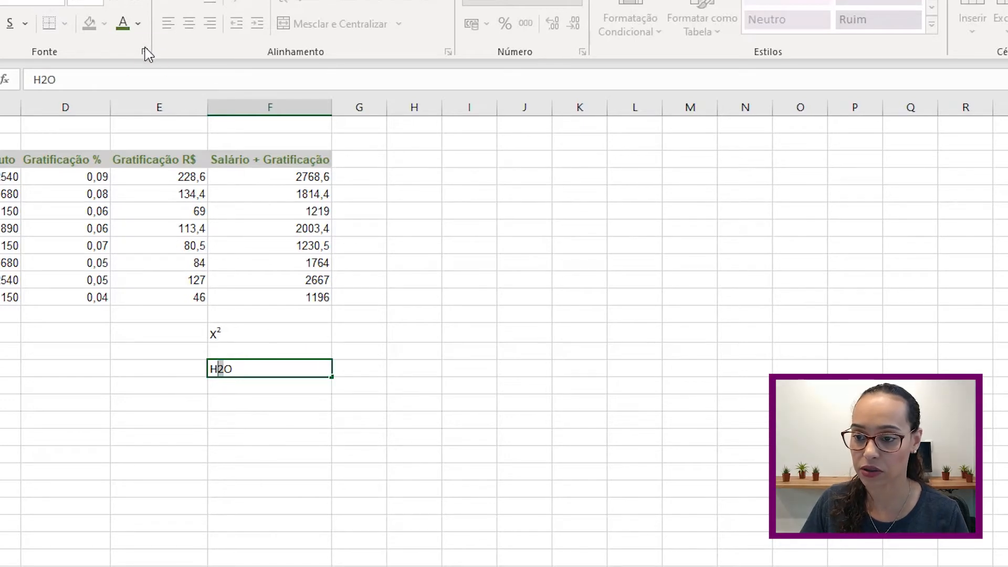
{"action": "left_click", "coordinate": [146, 54]}
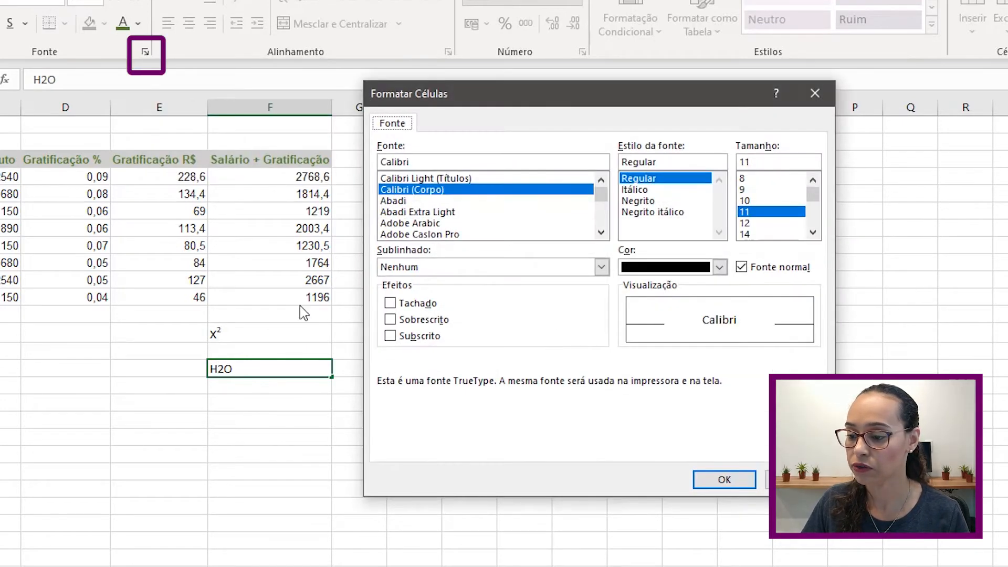
{"action": "left_click", "coordinate": [390, 336]}
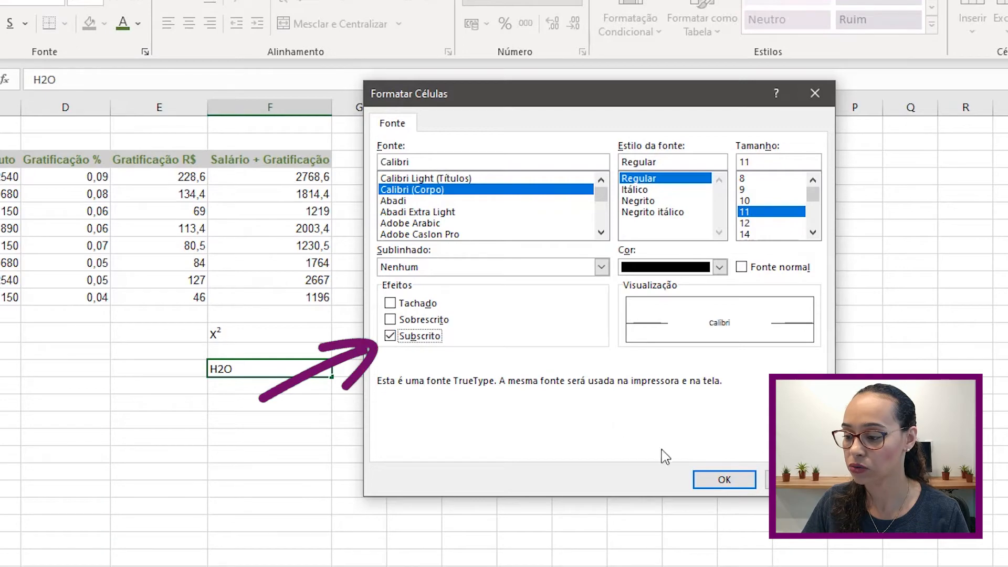
{"action": "left_click", "coordinate": [709, 479]}
- Delete the superscript and subscript sample texts from cells F13:F15
{"action": "left_click", "coordinate": [329, 448]}
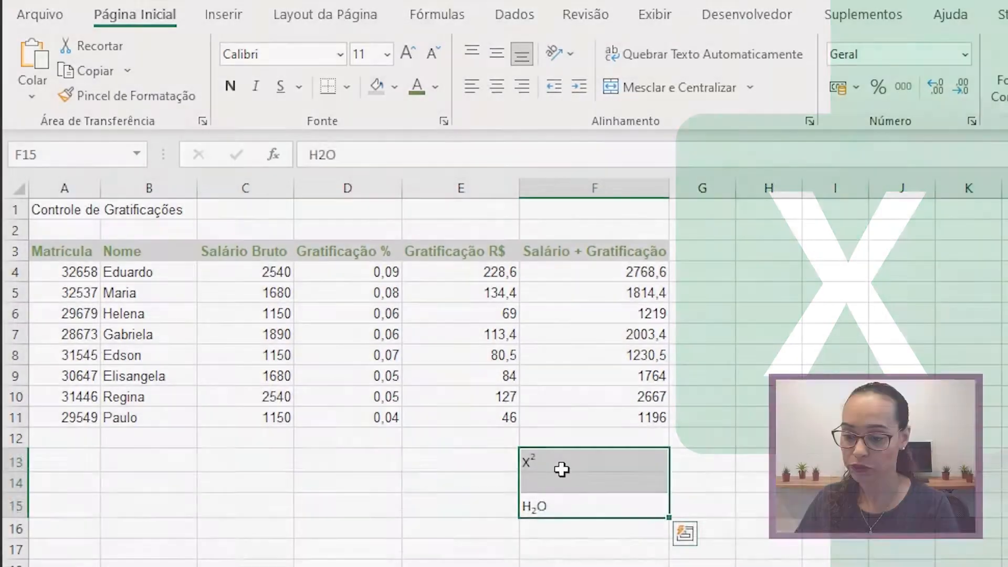
{"action": "key", "text": "Delete"}
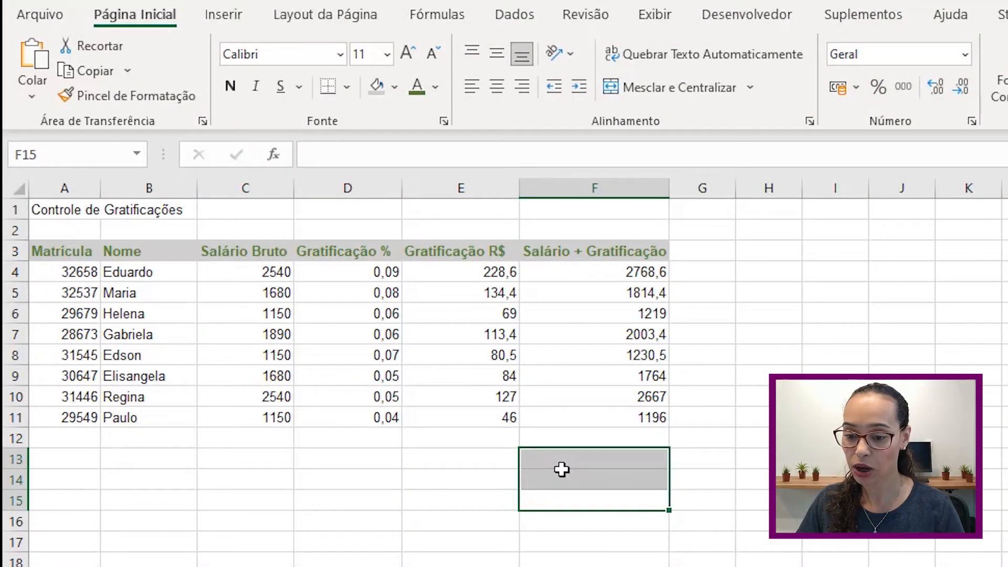
{"action": "left_click", "coordinate": [562, 470]}
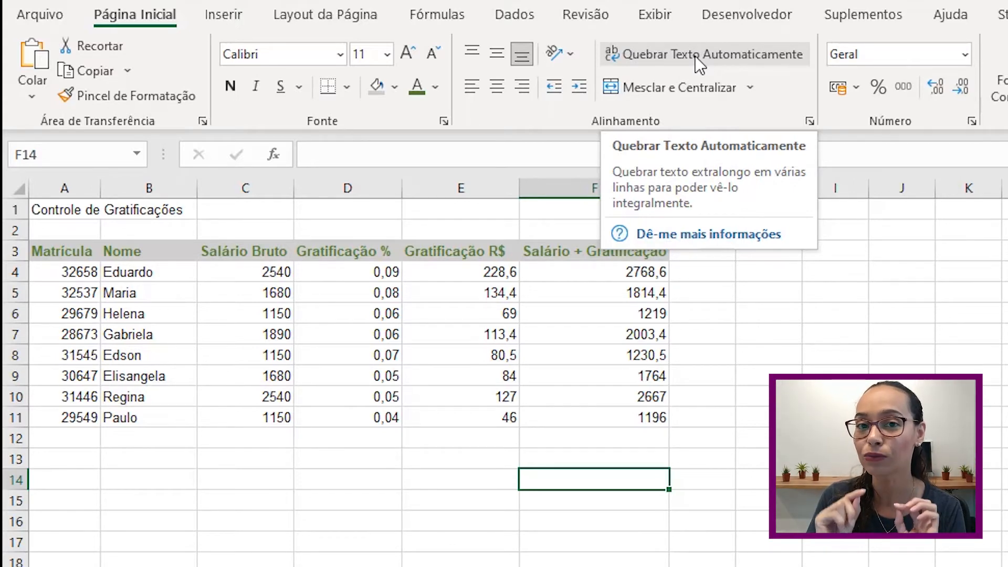
- Try left and right horizontal alignment on the whole table A3:F11, then center its contents
{"action": "left_click", "coordinate": [436, 290]}
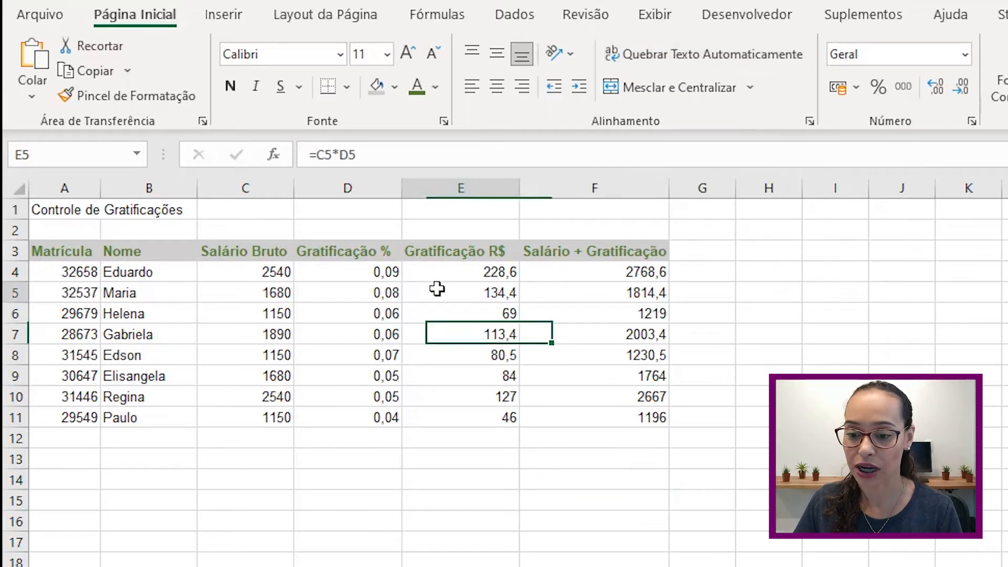
{"action": "left_click", "coordinate": [87, 257]}
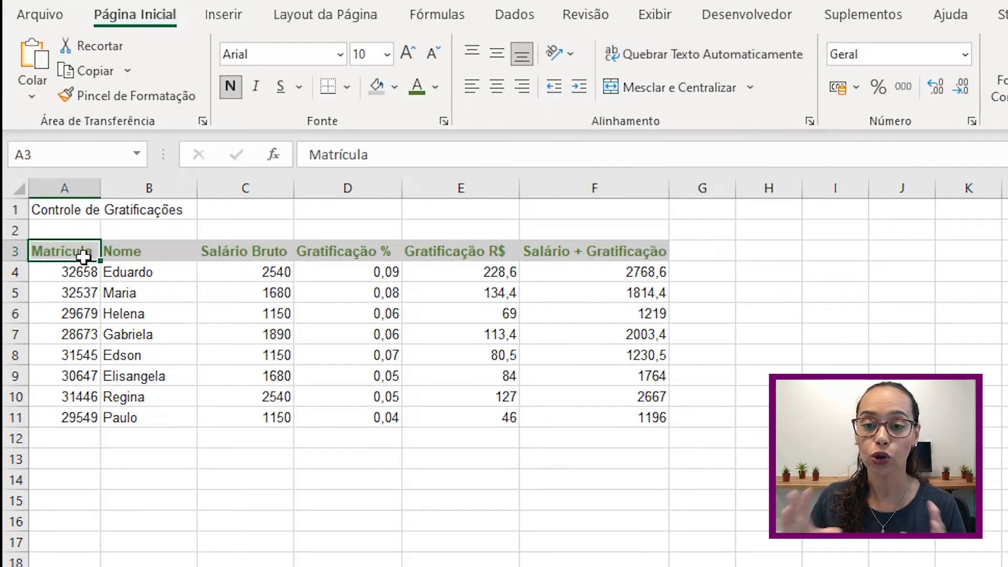
{"action": "key", "text": "ctrl+a"}
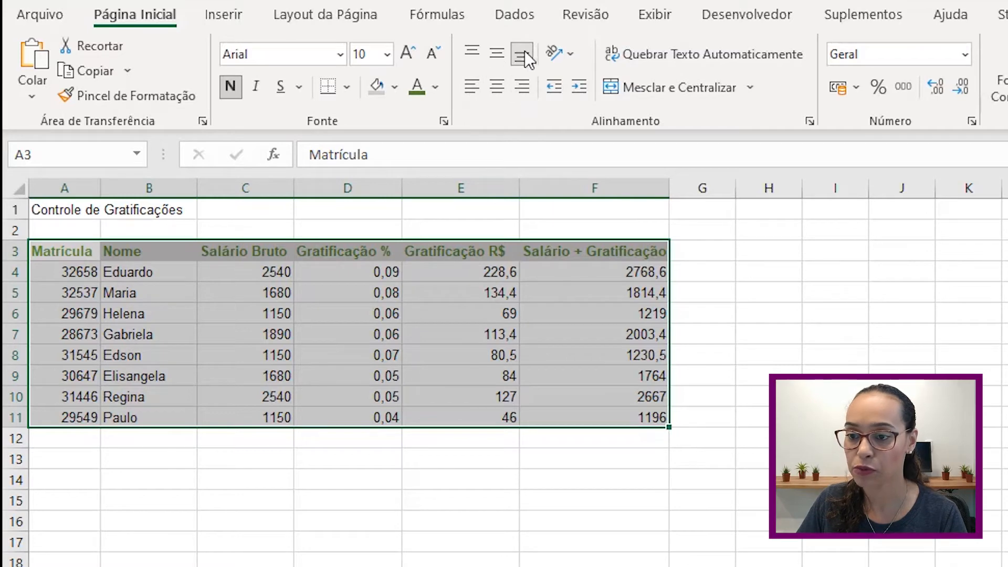
{"action": "left_click", "coordinate": [466, 84]}
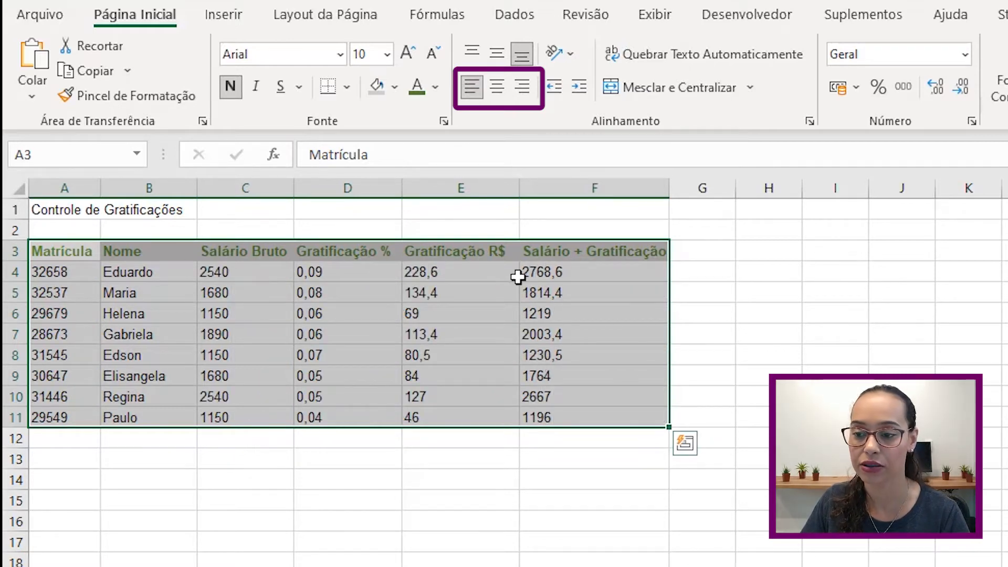
{"action": "left_click", "coordinate": [497, 89]}
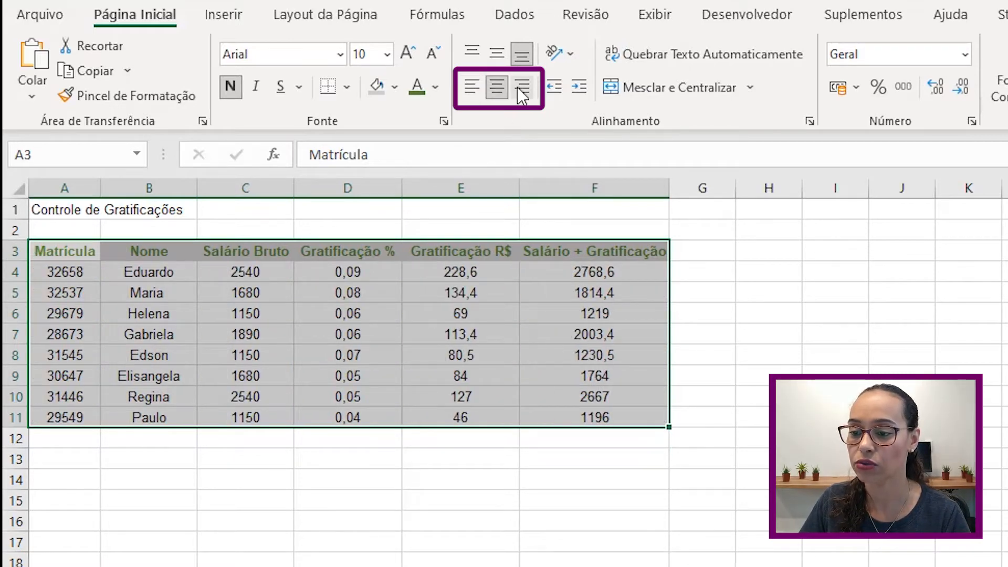
{"action": "left_click", "coordinate": [518, 86]}
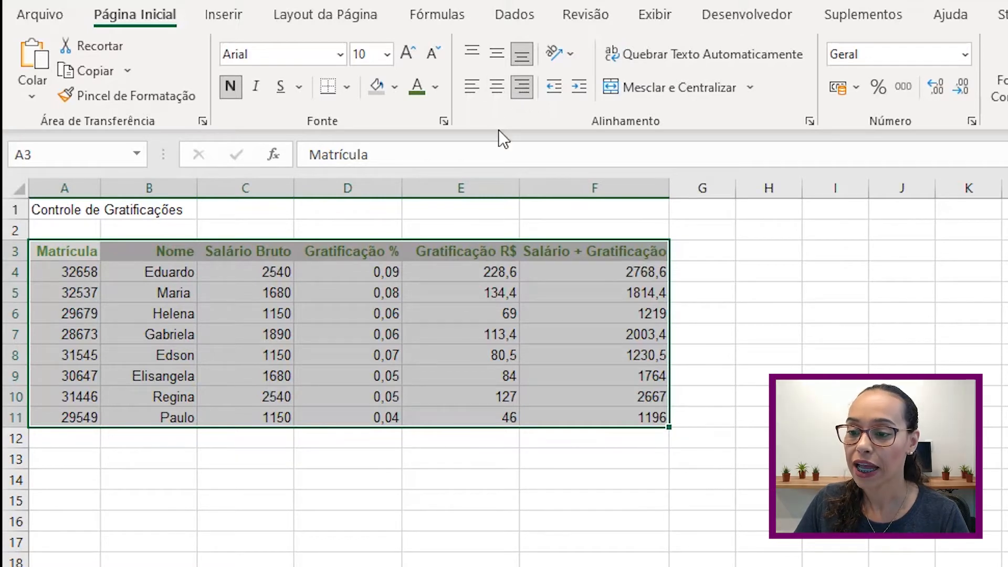
{"action": "left_click", "coordinate": [498, 86]}
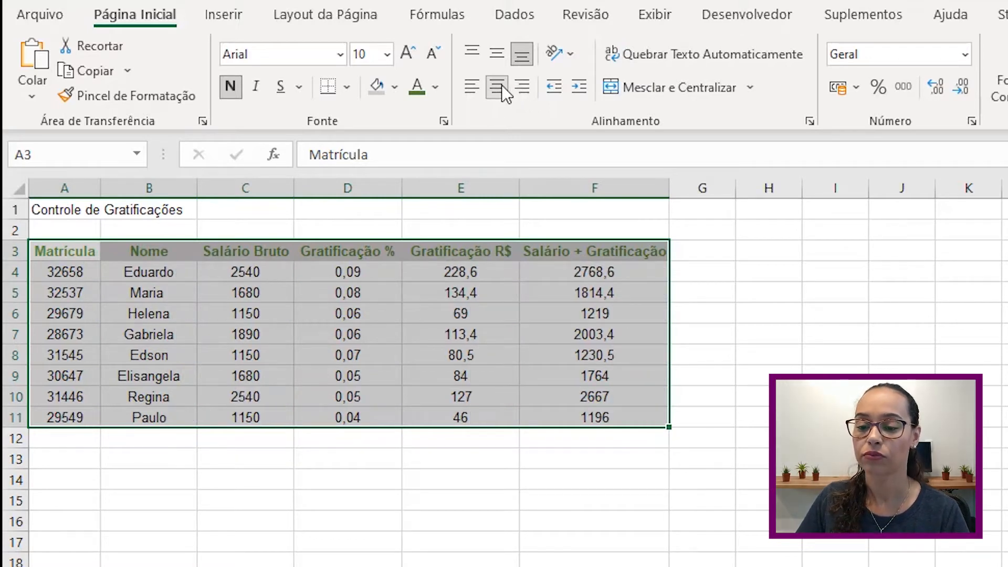
- Left-align the entries of the Matrícula and Nome columns, A4:A11 and B4:B11, below the header
{"action": "left_click", "coordinate": [158, 367]}
{"action": "left_click_drag", "start_coordinate": [67, 272], "coordinate": [68, 415]}
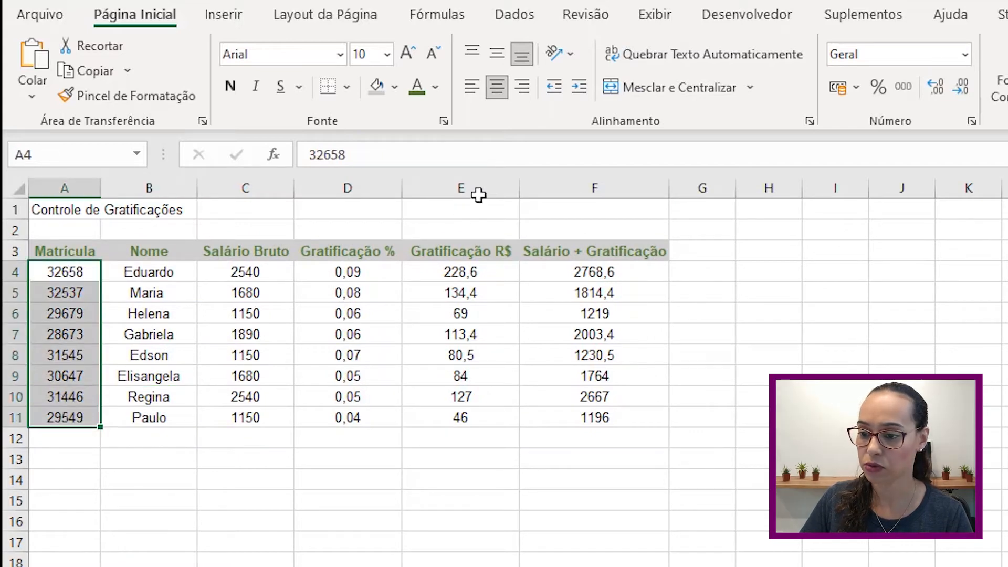
{"action": "left_click", "coordinate": [475, 90]}
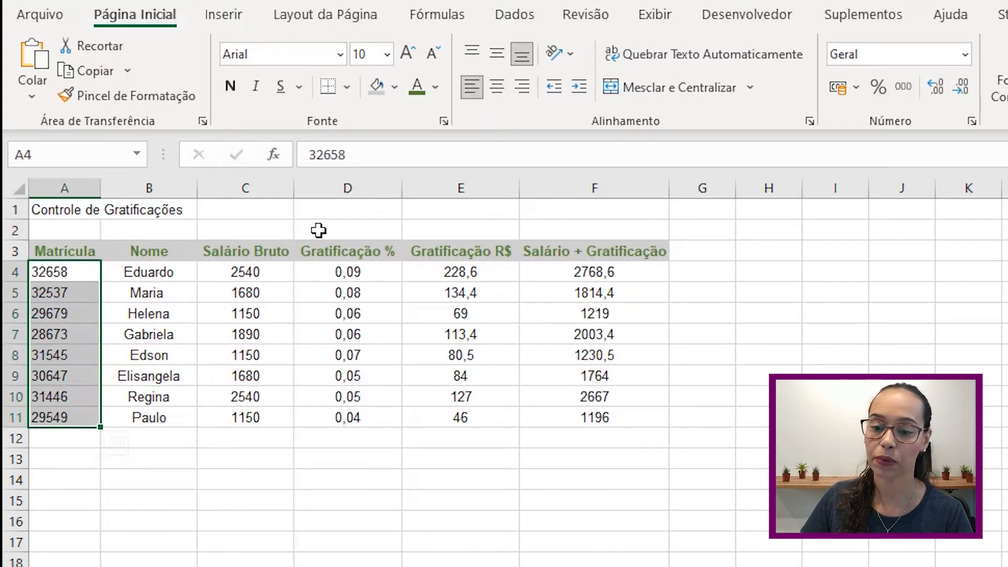
{"action": "left_click_drag", "start_coordinate": [181, 273], "coordinate": [187, 417]}
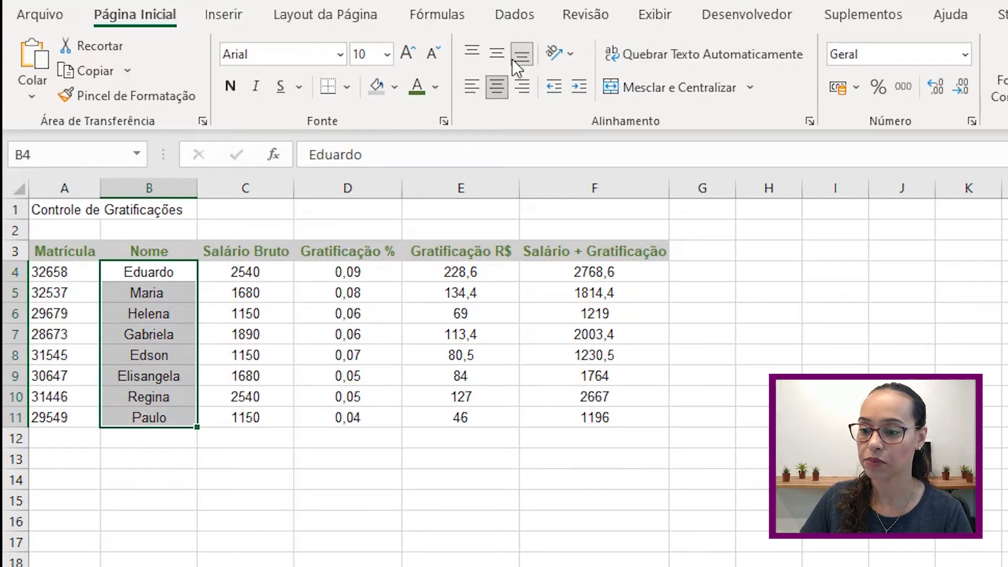
{"action": "left_click", "coordinate": [474, 89]}
- Try centering the Matrícula and Nome entries in A4:B11, then align them left again
{"action": "left_click_drag", "start_coordinate": [282, 273], "coordinate": [563, 423]}
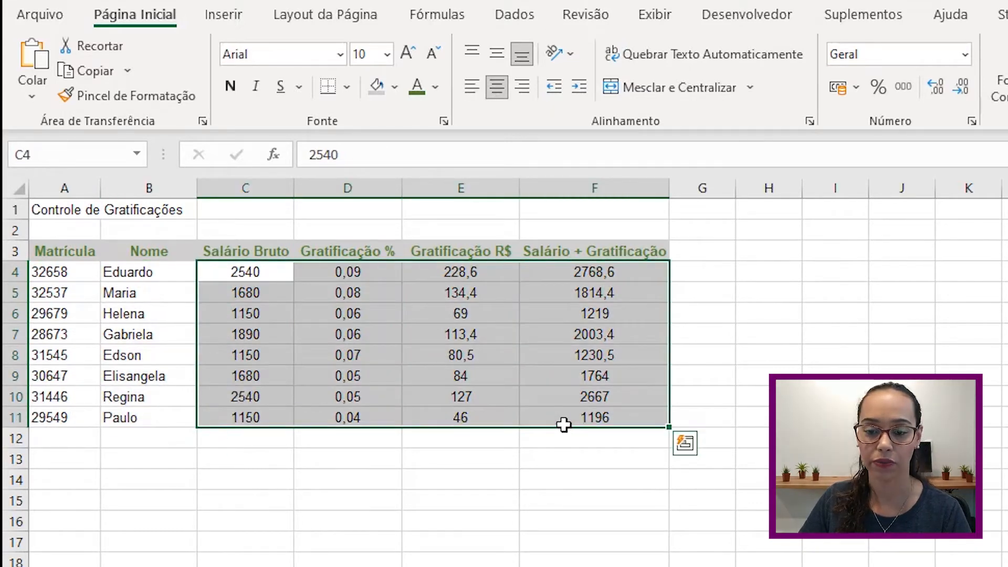
{"action": "left_click", "coordinate": [48, 276]}
{"action": "left_click_drag", "start_coordinate": [47, 276], "coordinate": [150, 418]}
{"action": "left_click", "coordinate": [496, 87]}
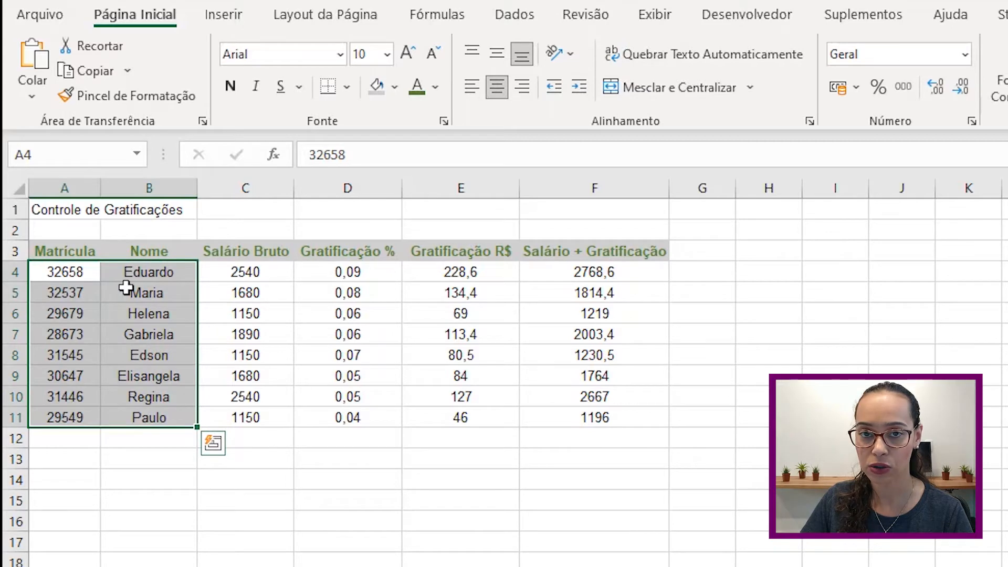
{"action": "left_click", "coordinate": [476, 96]}
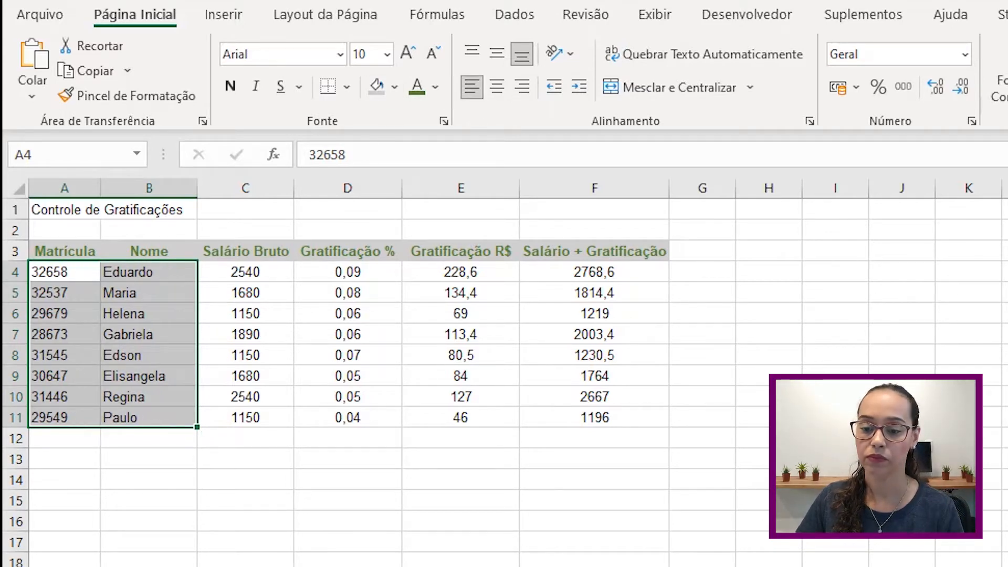
{"action": "left_click", "coordinate": [96, 333]}
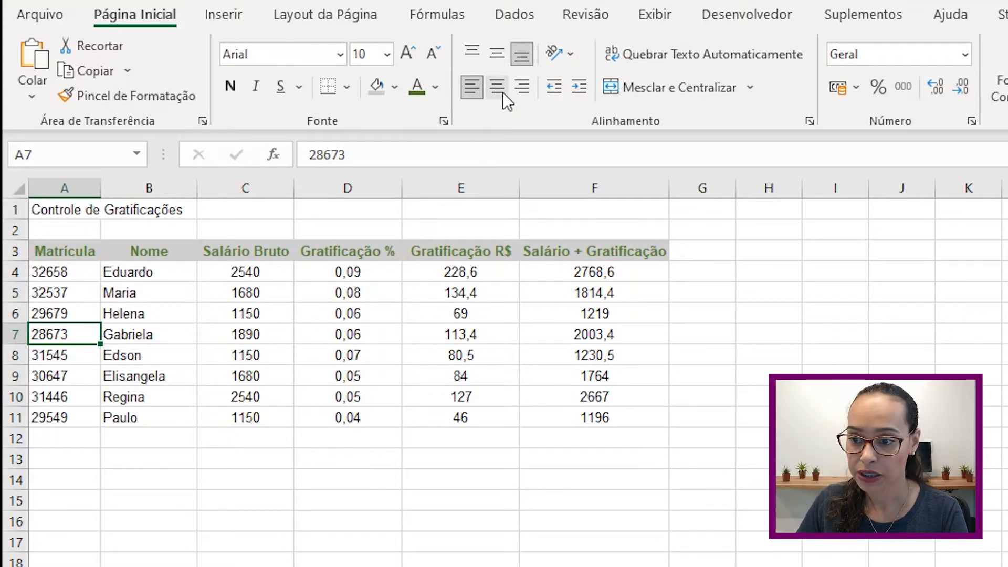
{"action": "left_click", "coordinate": [524, 57]}
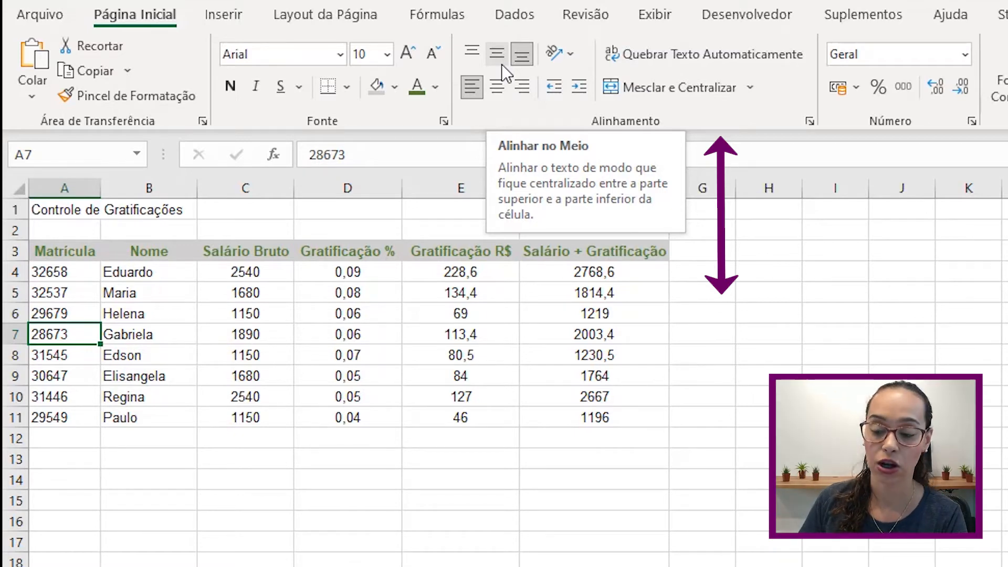
- Set the row height of the whole table A3:F11 to 30
{"action": "left_click", "coordinate": [120, 275]}
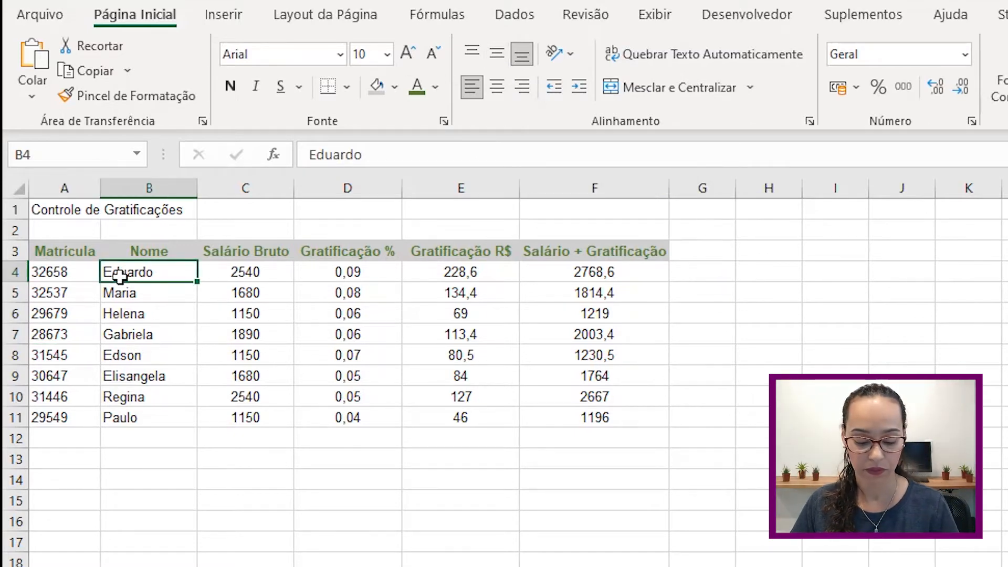
{"action": "key", "text": "ctrl+a"}
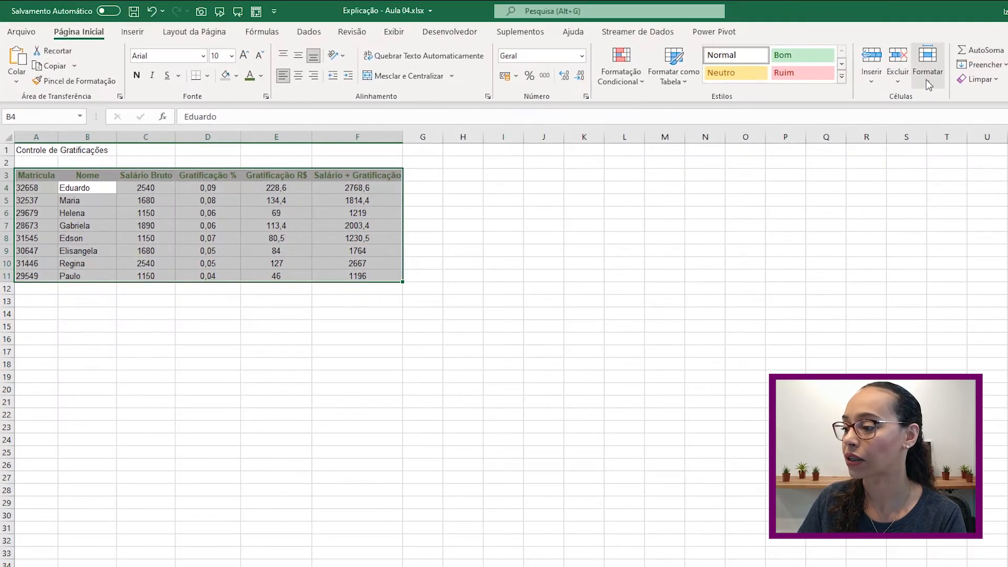
{"action": "left_click", "coordinate": [928, 80]}
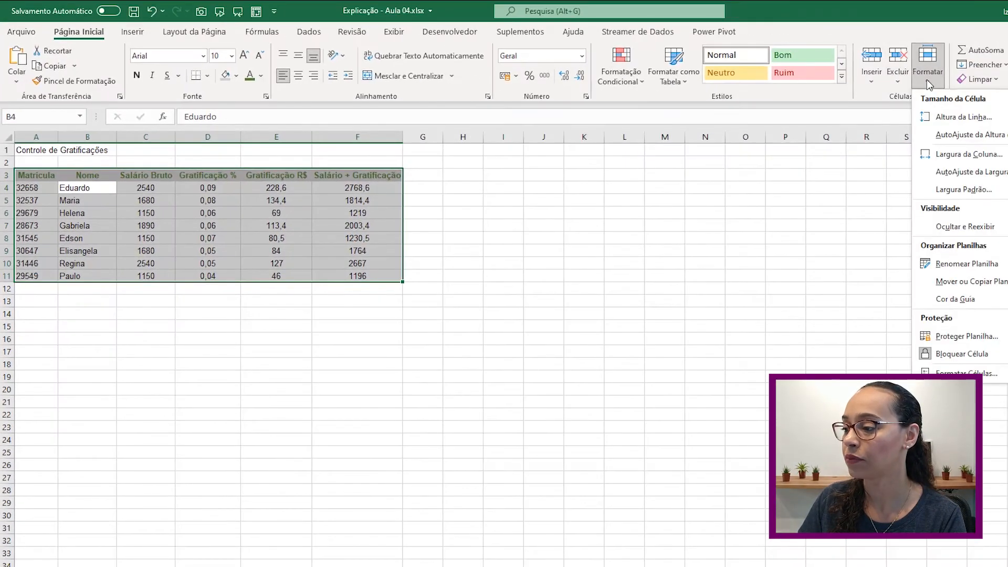
{"action": "left_click", "coordinate": [937, 117]}
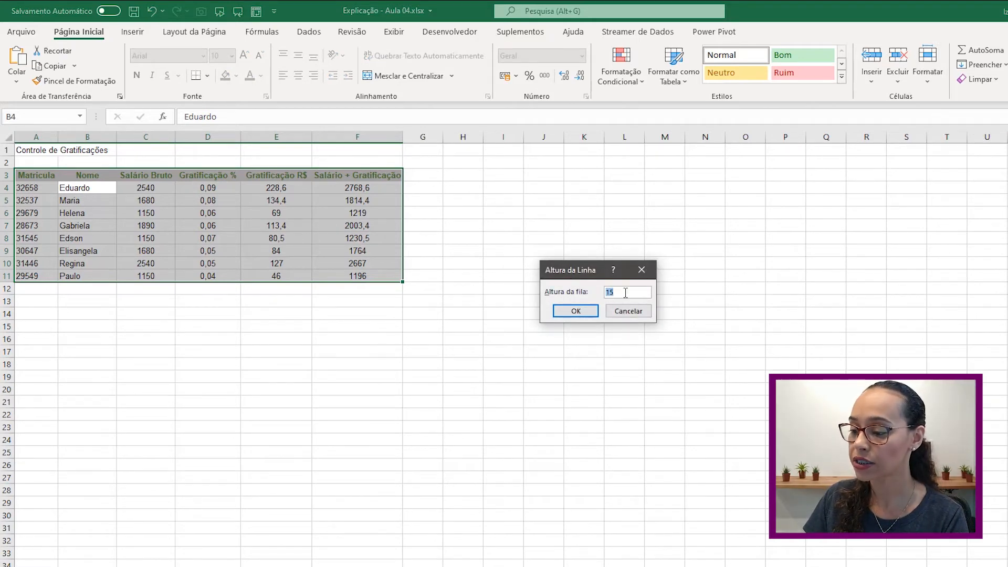
{"action": "type", "text": "30"}
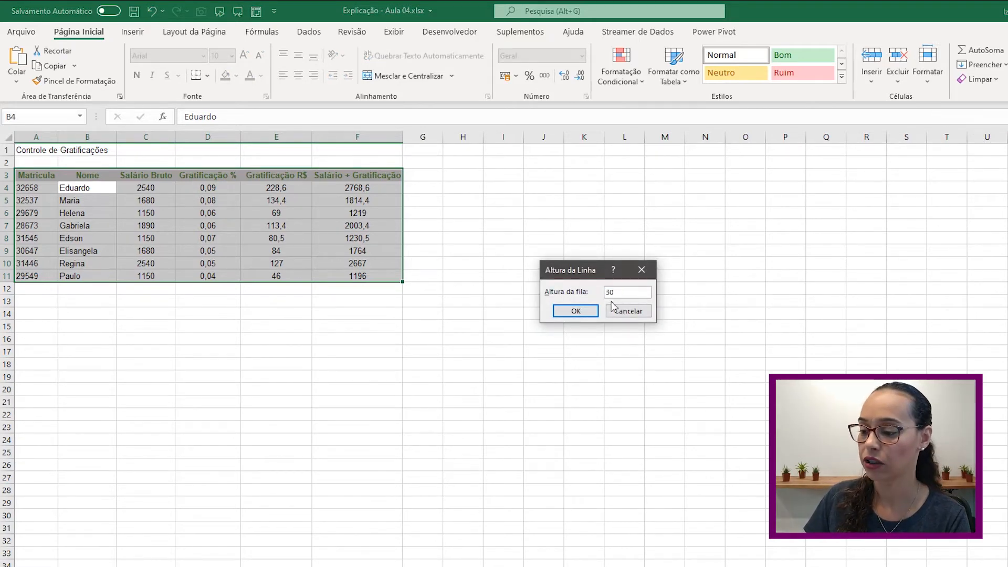
{"action": "left_click", "coordinate": [578, 311]}
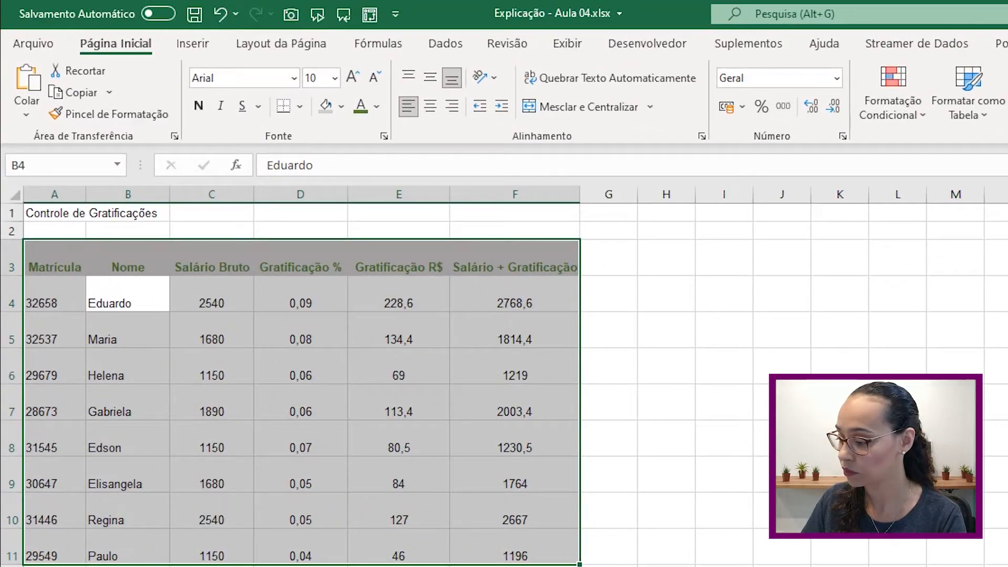
- Try top vertical alignment on the table A3:F11, then align its contents to the middle of the cells
{"action": "scroll", "coordinate": [504, 376], "scroll_direction": "up", "scroll_amount": 4}
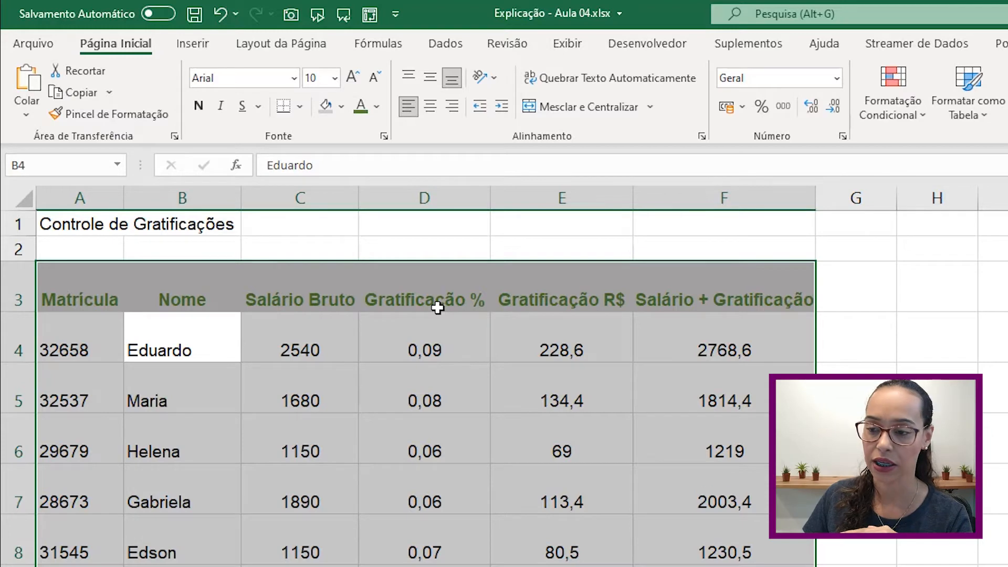
{"action": "left_click", "coordinate": [430, 79]}
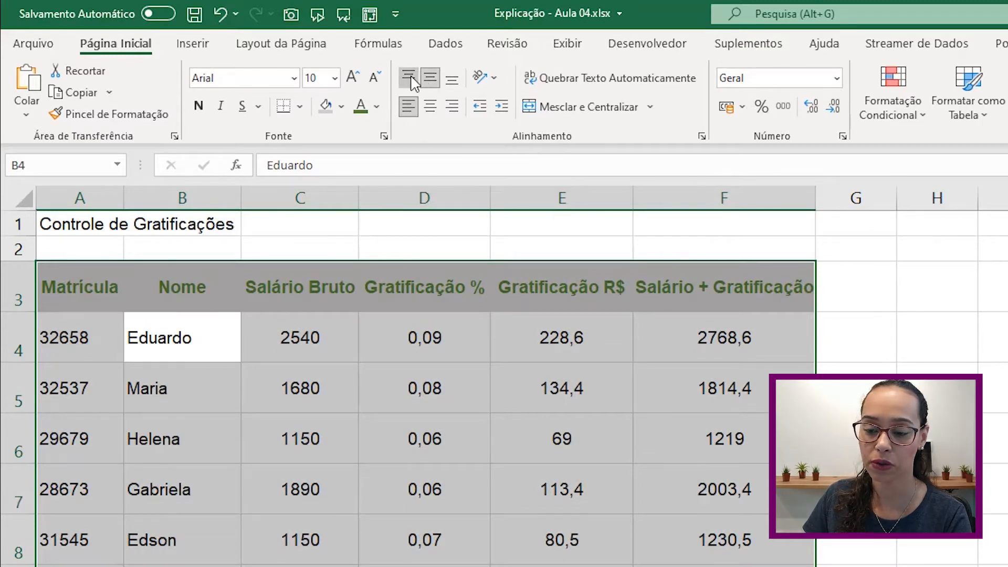
{"action": "left_click", "coordinate": [409, 77]}
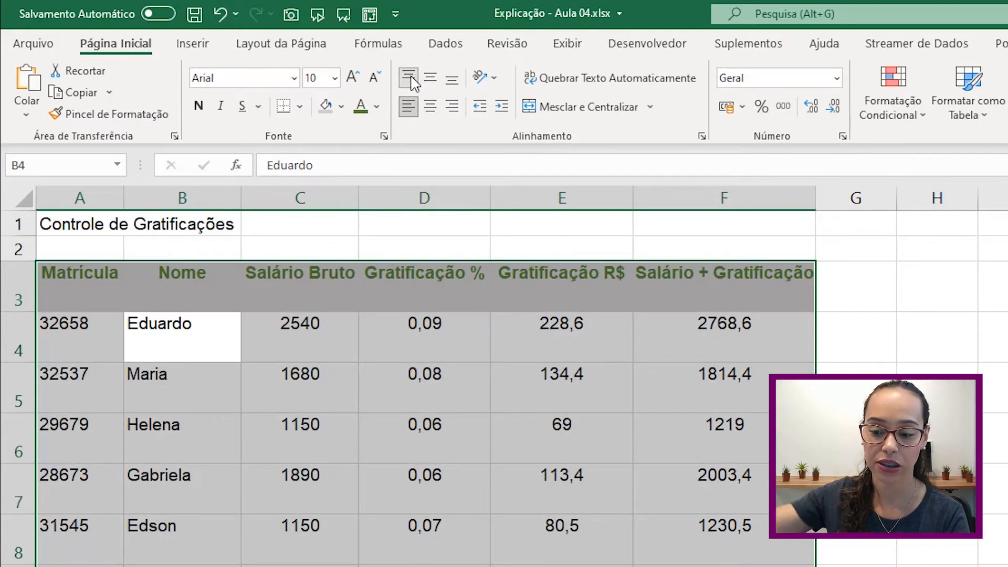
{"action": "left_click", "coordinate": [430, 83]}
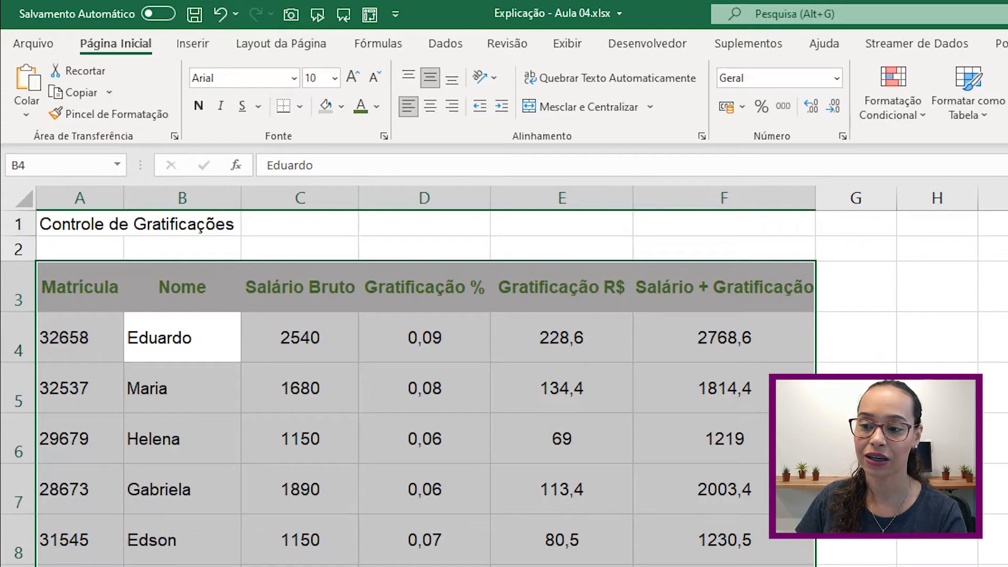
{"action": "left_click", "coordinate": [414, 79]}
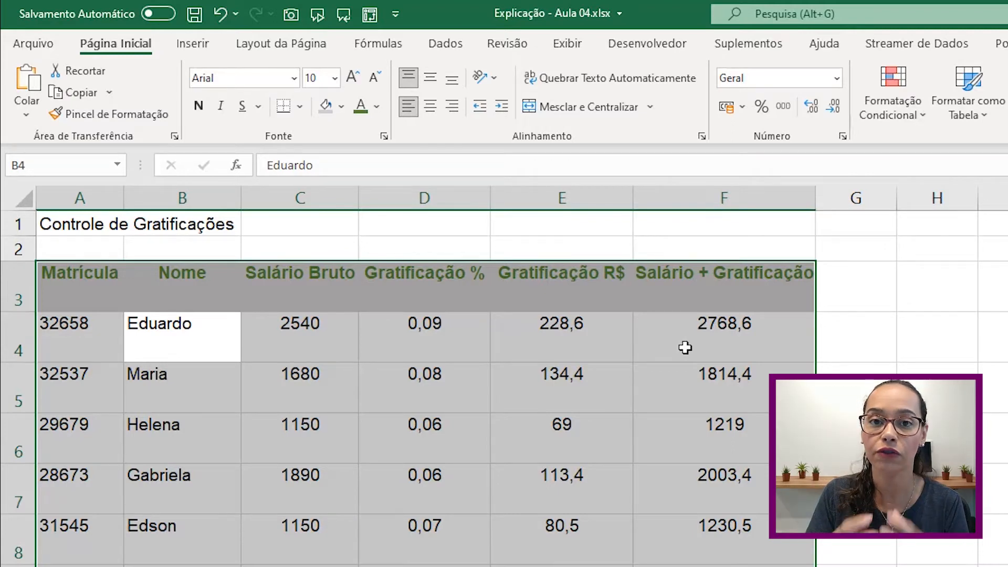
{"action": "left_click", "coordinate": [432, 80]}
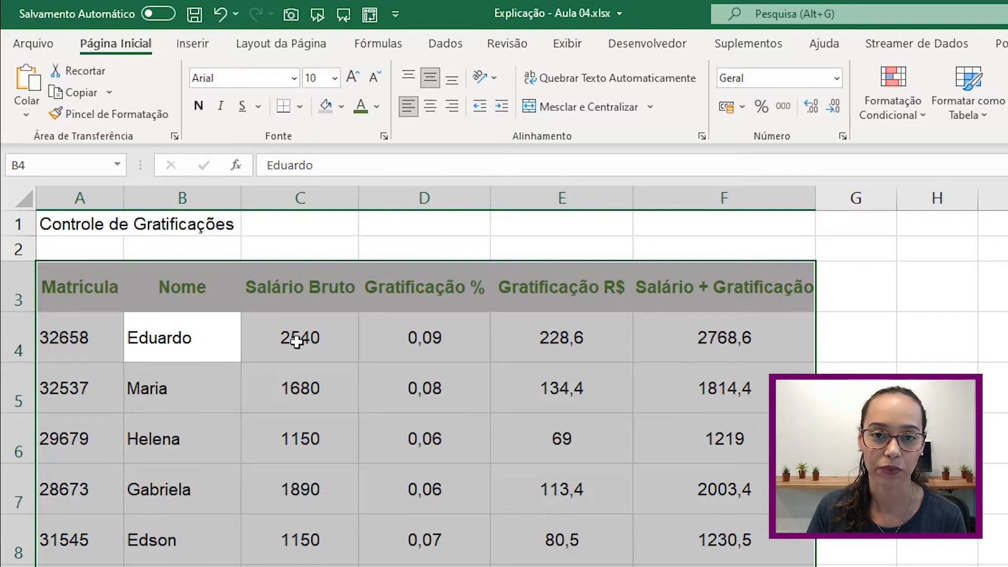
{"action": "left_click", "coordinate": [350, 338]}
{"action": "left_click", "coordinate": [754, 359]}
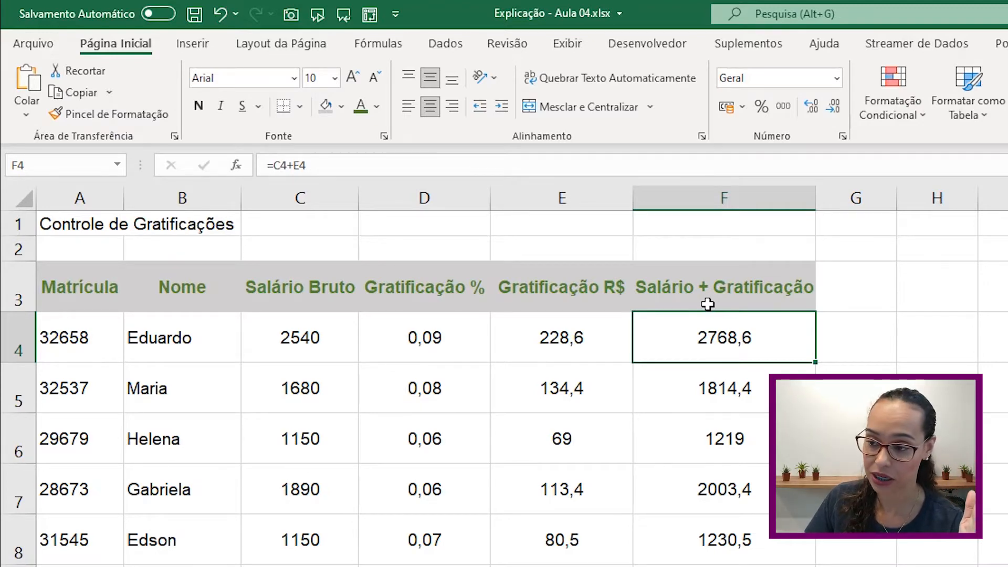
- Apply the Texto Vertical orientation to the header cells A3:F3 and enlarge row 3 to fit the stacked letters
{"action": "left_click", "coordinate": [83, 287]}
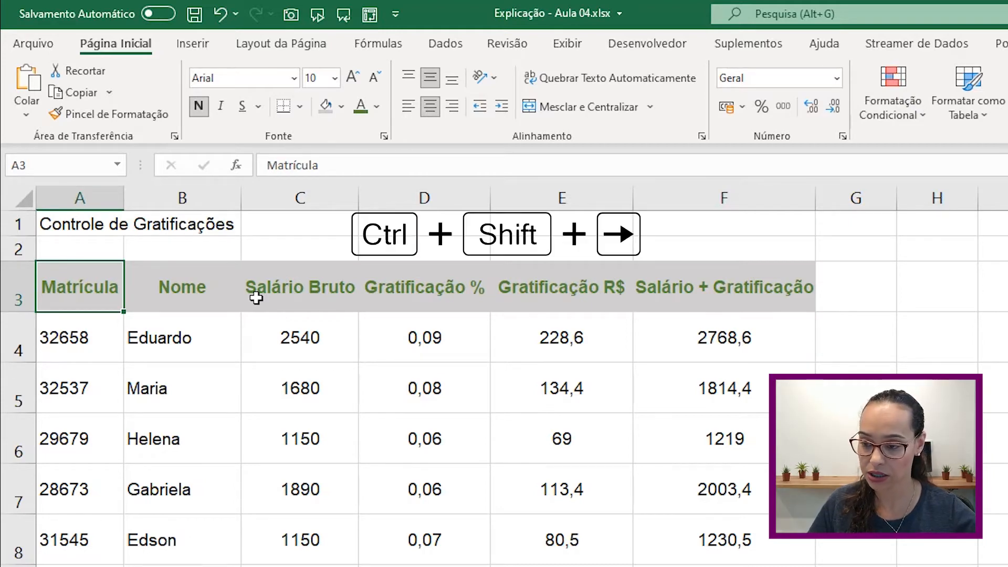
{"action": "key", "text": "ctrl+shift+Right"}
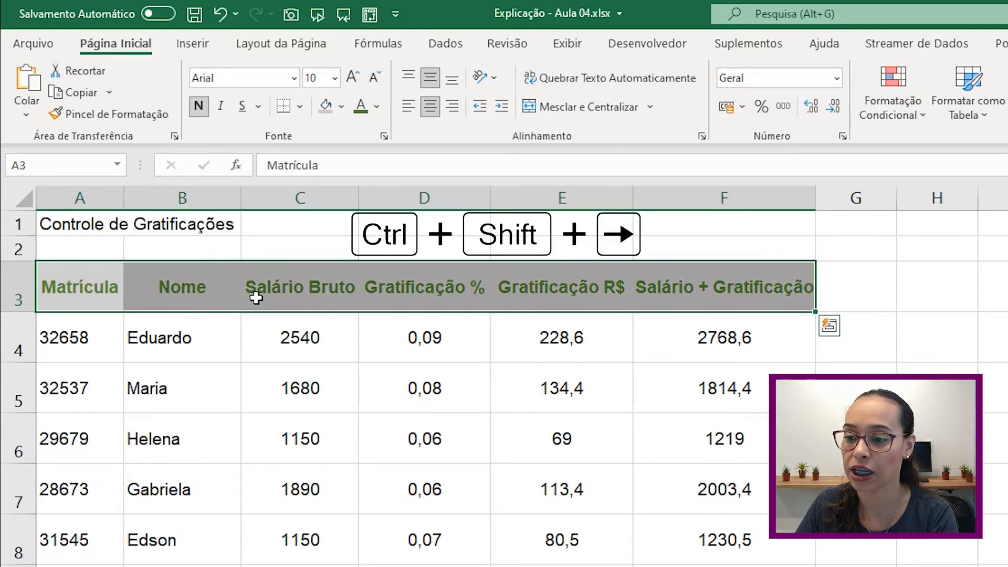
{"action": "left_click", "coordinate": [493, 79]}
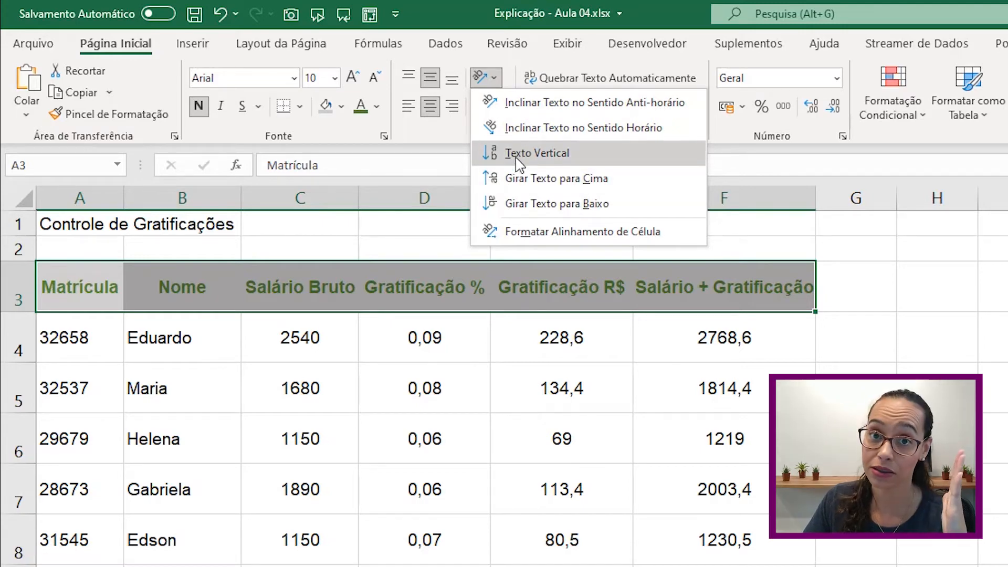
{"action": "left_click", "coordinate": [553, 158]}
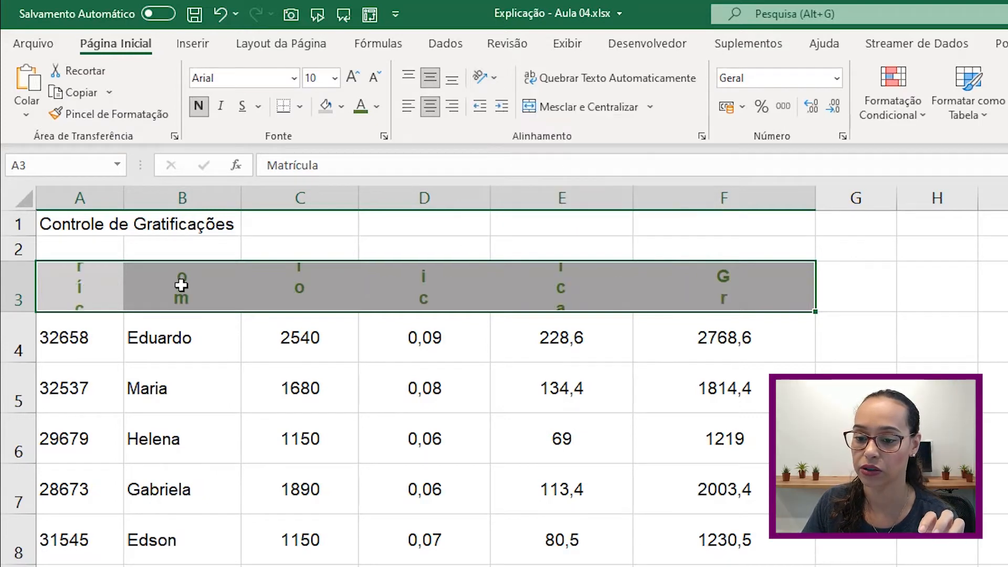
{"action": "left_click_drag", "start_coordinate": [21, 319], "coordinate": [19, 446]}
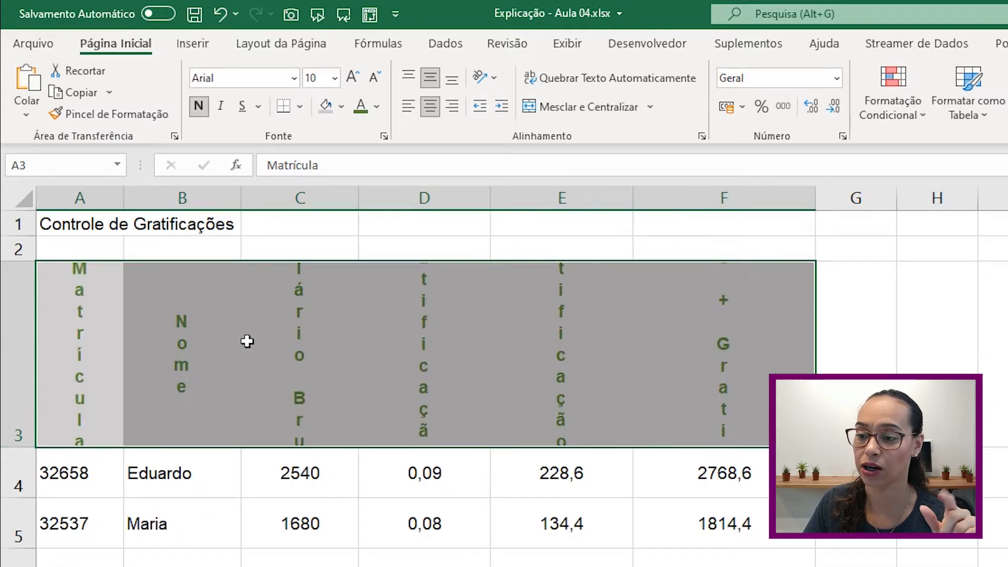
- Rotate the header text in A3:F3 upward, try rotating it downward, then set it to Girar Texto para Cima again
{"action": "left_click", "coordinate": [485, 79]}
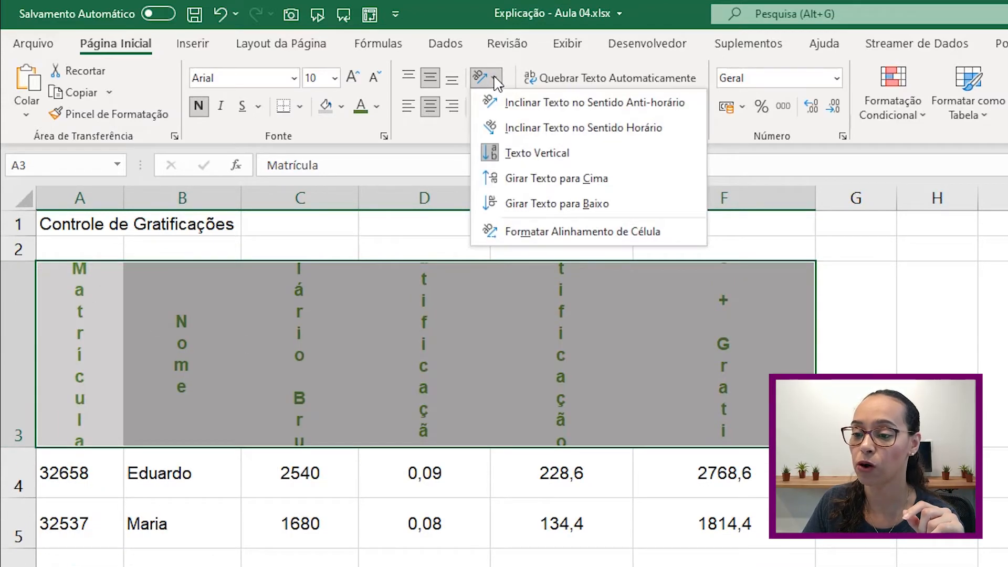
{"action": "left_click", "coordinate": [525, 184]}
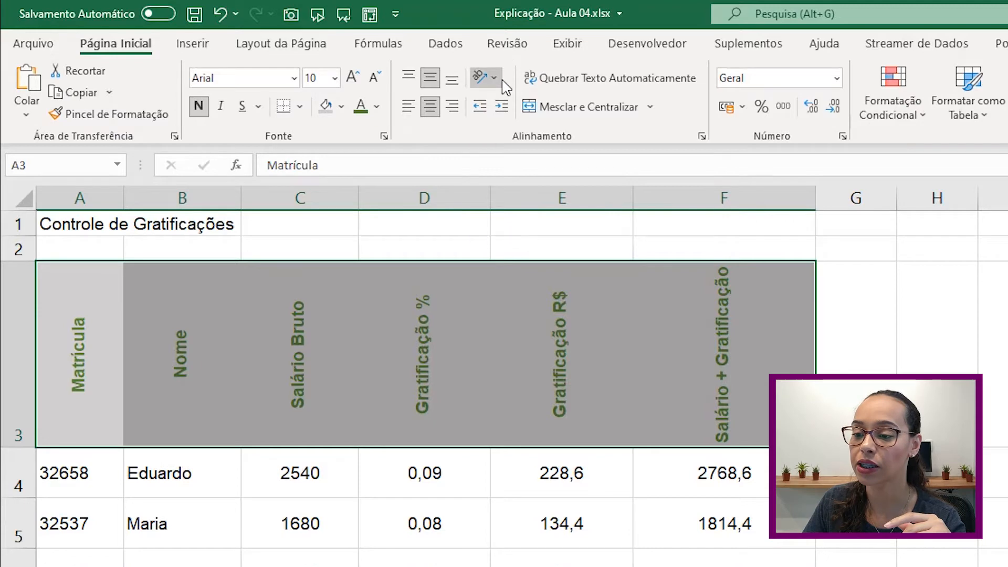
{"action": "left_click", "coordinate": [486, 78]}
{"action": "left_click", "coordinate": [527, 206]}
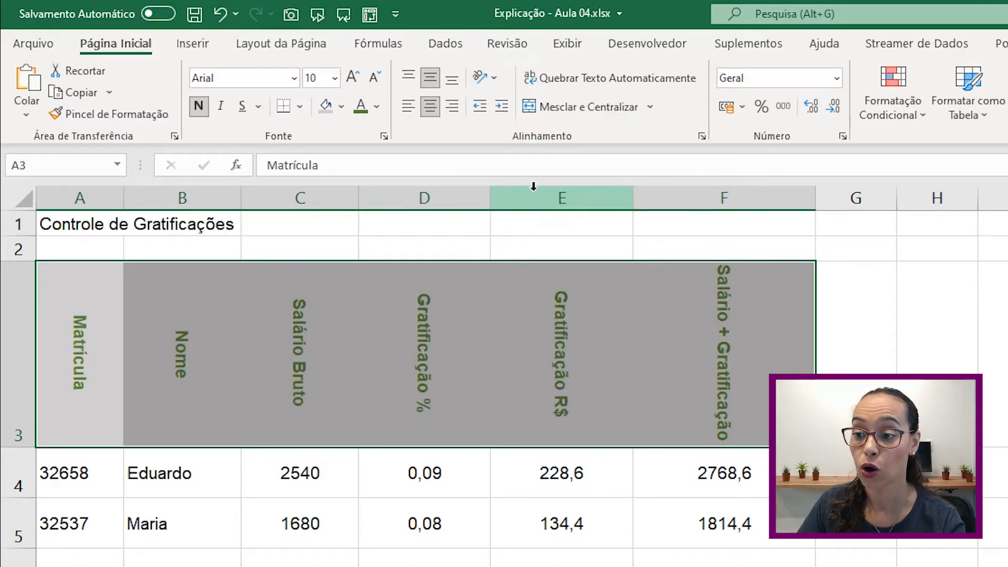
{"action": "left_click", "coordinate": [486, 77]}
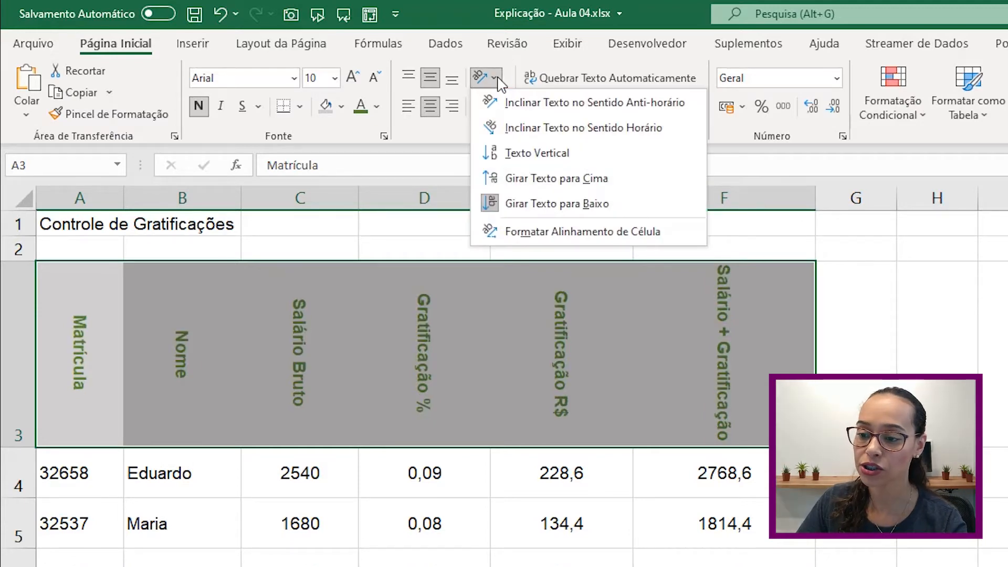
{"action": "left_click", "coordinate": [518, 180]}
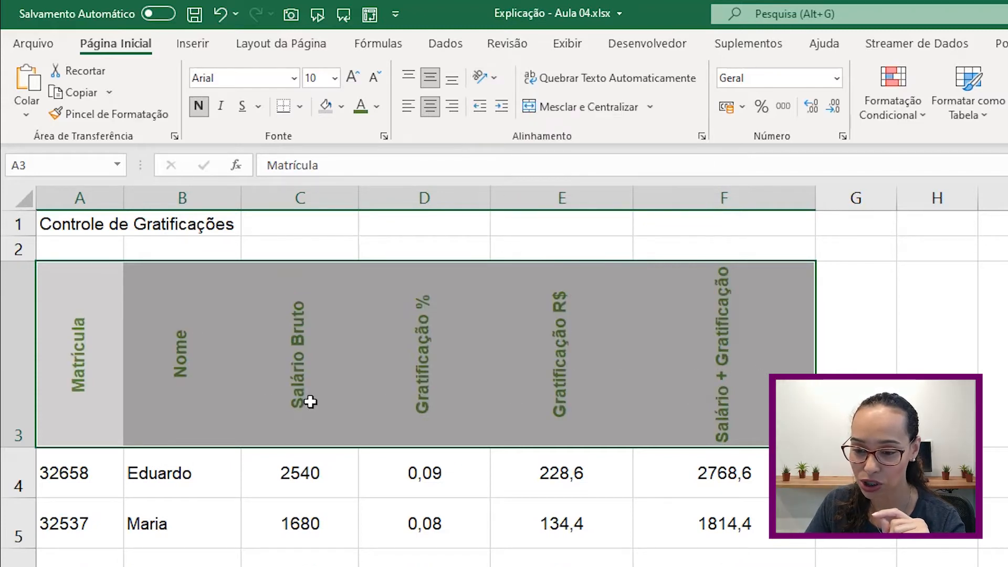
- Autofit all column widths of the sheet to the rotated headers
{"action": "left_click", "coordinate": [24, 199]}
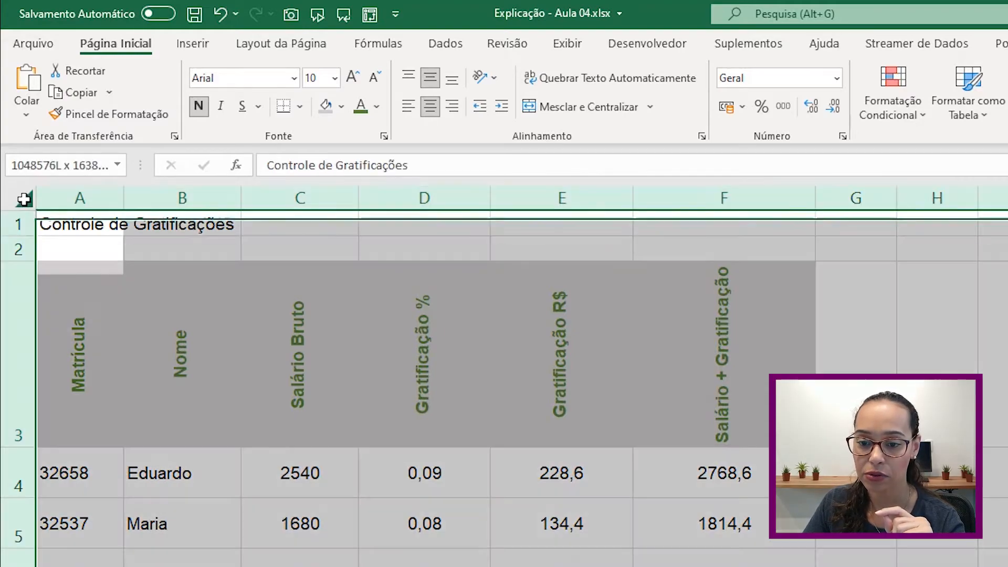
{"action": "double_click", "coordinate": [121, 199]}
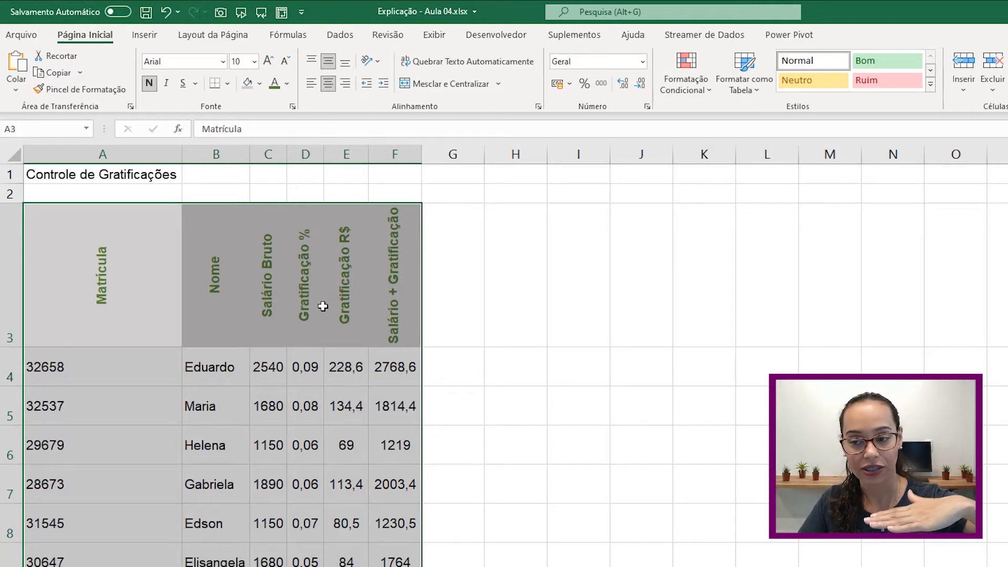
- Turn off the upward rotation so the header text is horizontal, and autofit all column widths to it
{"action": "left_click", "coordinate": [379, 56]}
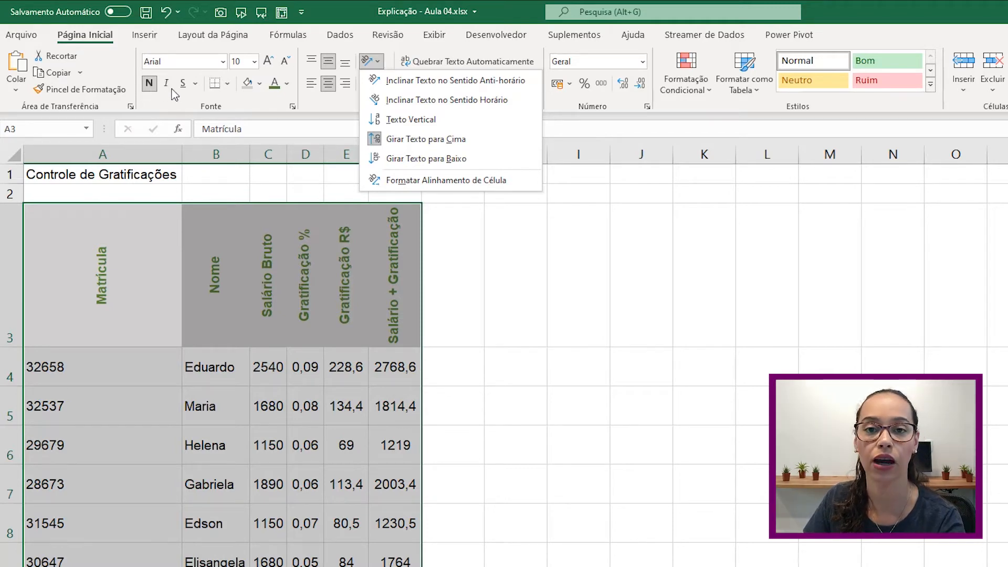
{"action": "left_click", "coordinate": [377, 140]}
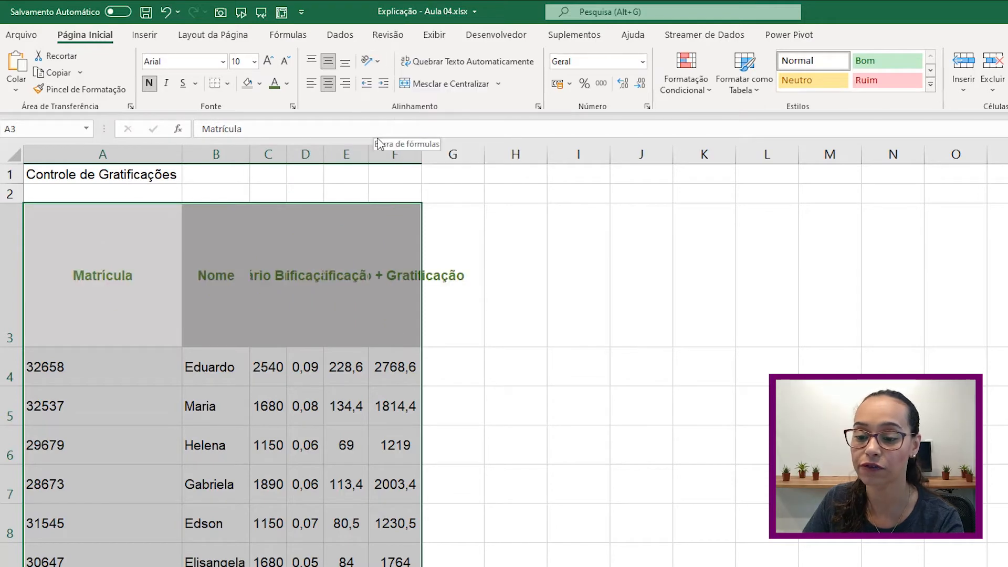
{"action": "left_click", "coordinate": [16, 161]}
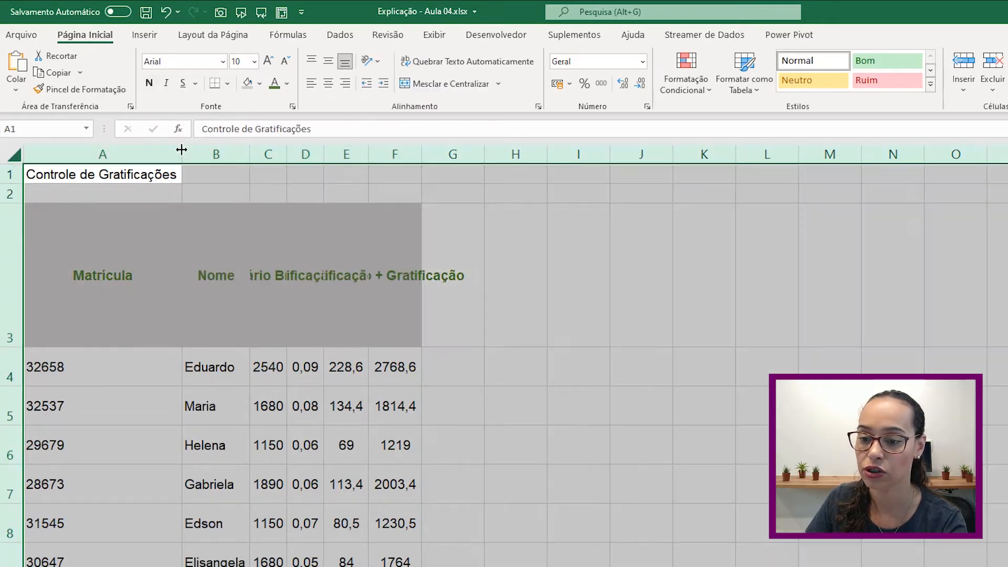
{"action": "double_click", "coordinate": [181, 149]}
{"action": "left_click", "coordinate": [441, 301]}
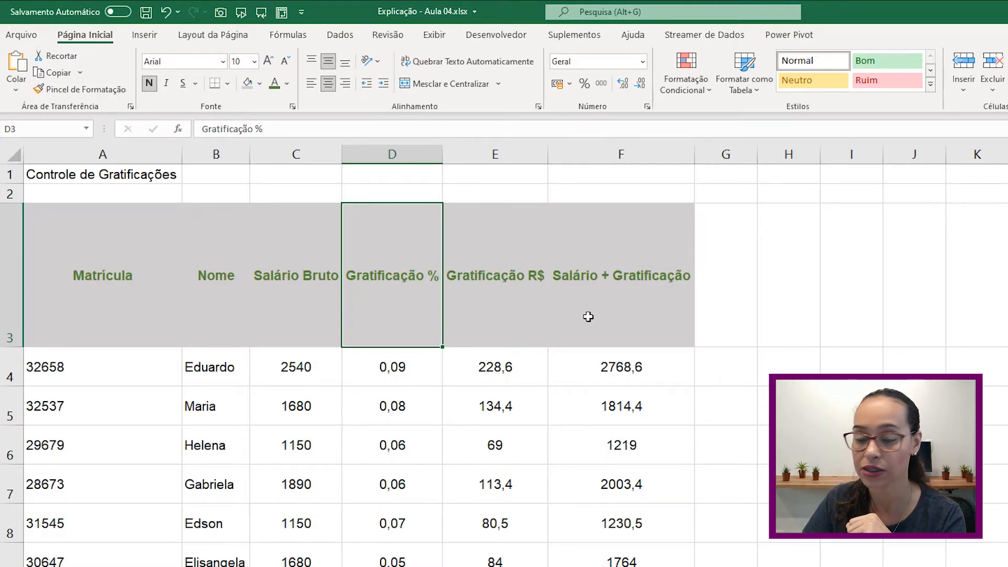
- Turn on automatic text wrapping for the header cells A3:F3
{"action": "left_click", "coordinate": [626, 294]}
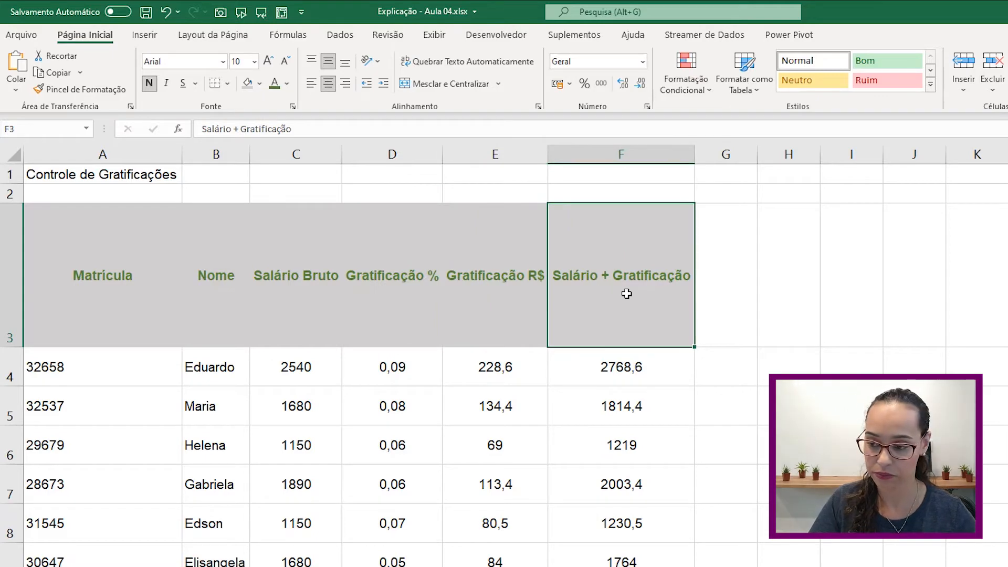
{"action": "key", "text": "ctrl+shift+Left"}
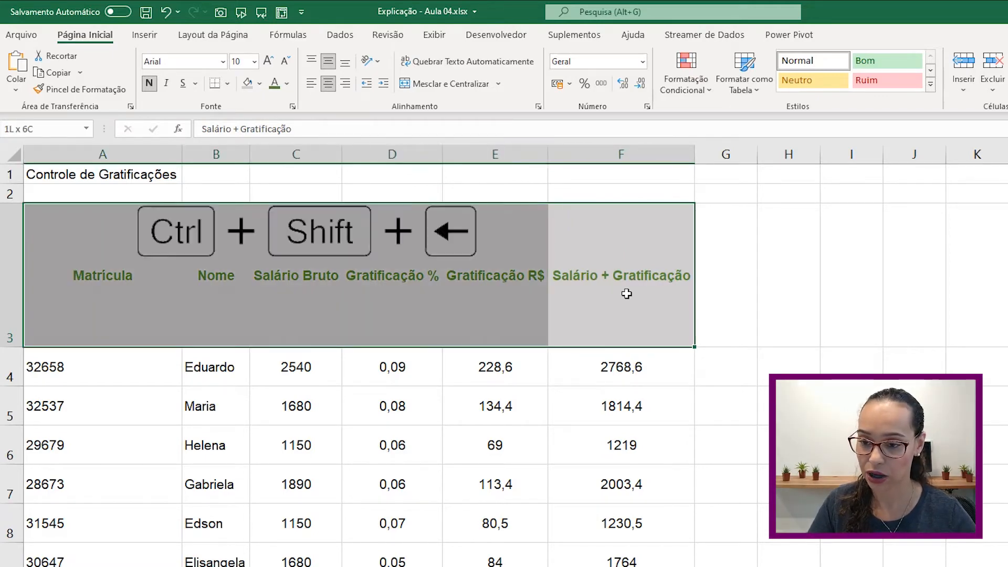
{"action": "left_click", "coordinate": [626, 294]}
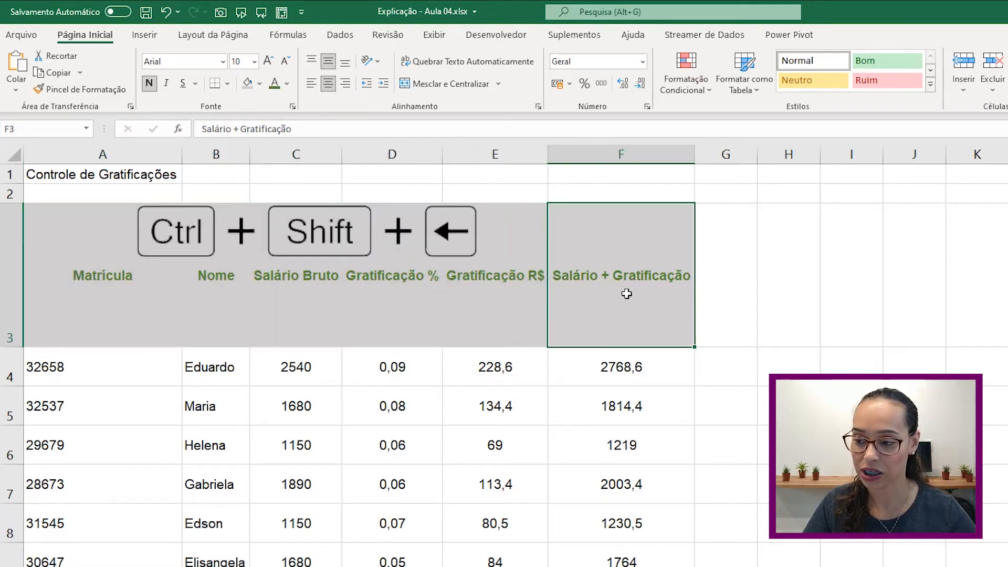
{"action": "key", "text": "ctrl+shift+Left"}
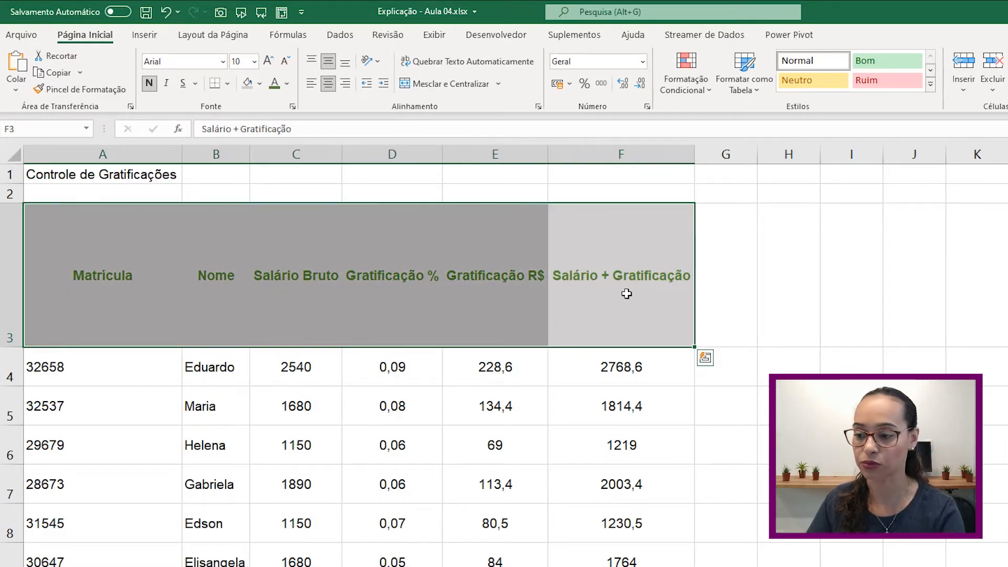
{"action": "left_click", "coordinate": [520, 62]}
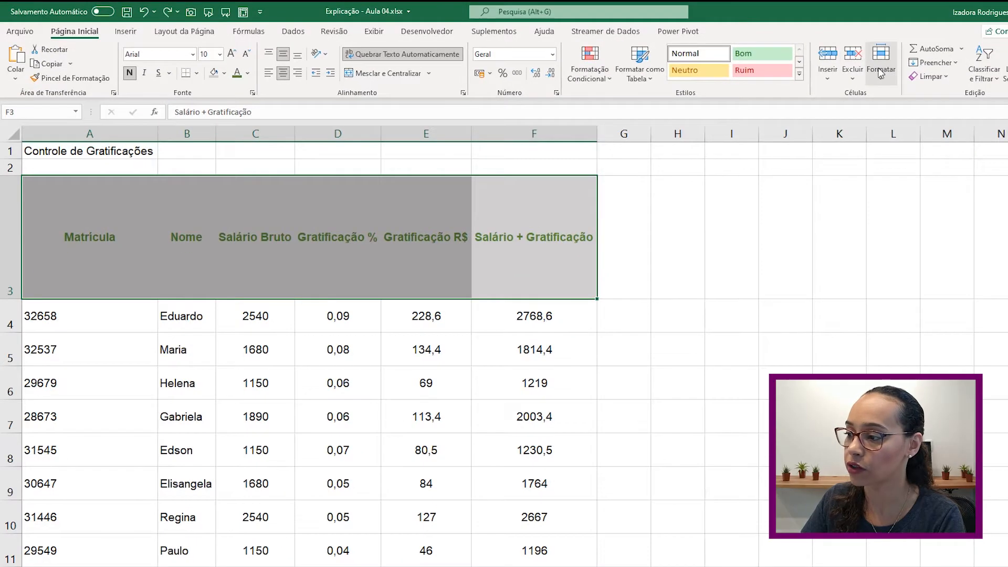
- Set the width of columns A to F to 12 and autofit the height of header row 3
{"action": "left_click", "coordinate": [882, 81]}
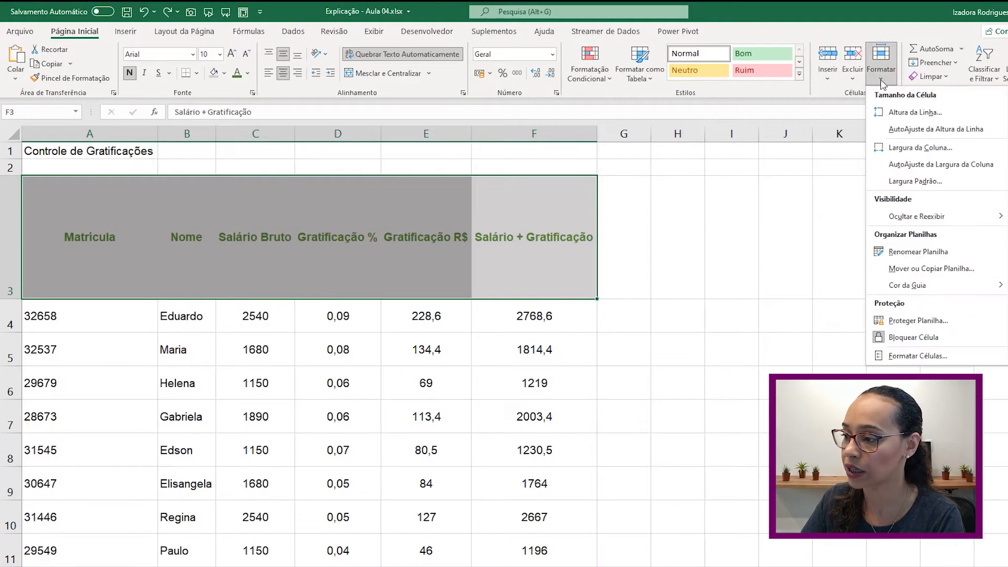
{"action": "left_click", "coordinate": [890, 148]}
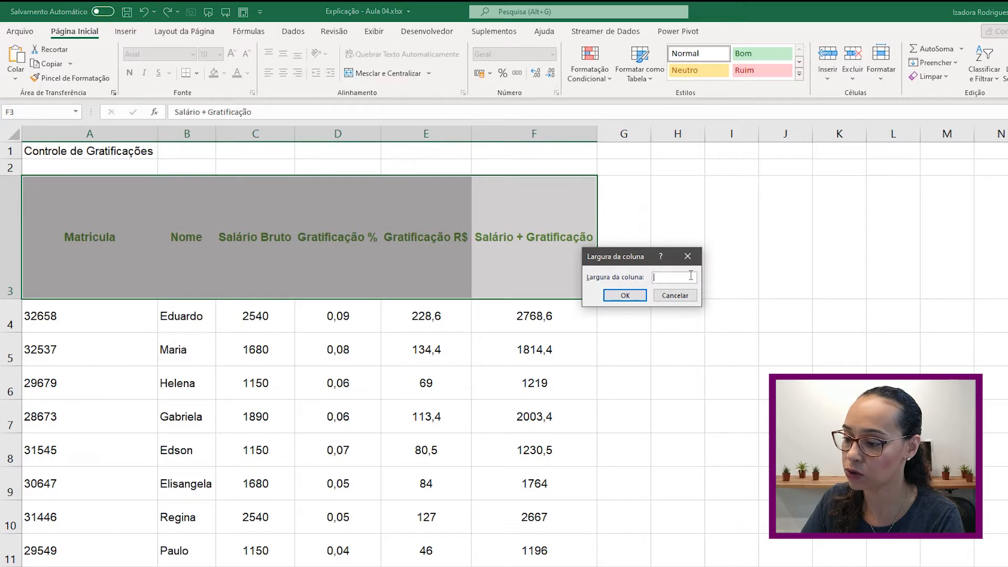
{"action": "type", "text": "12"}
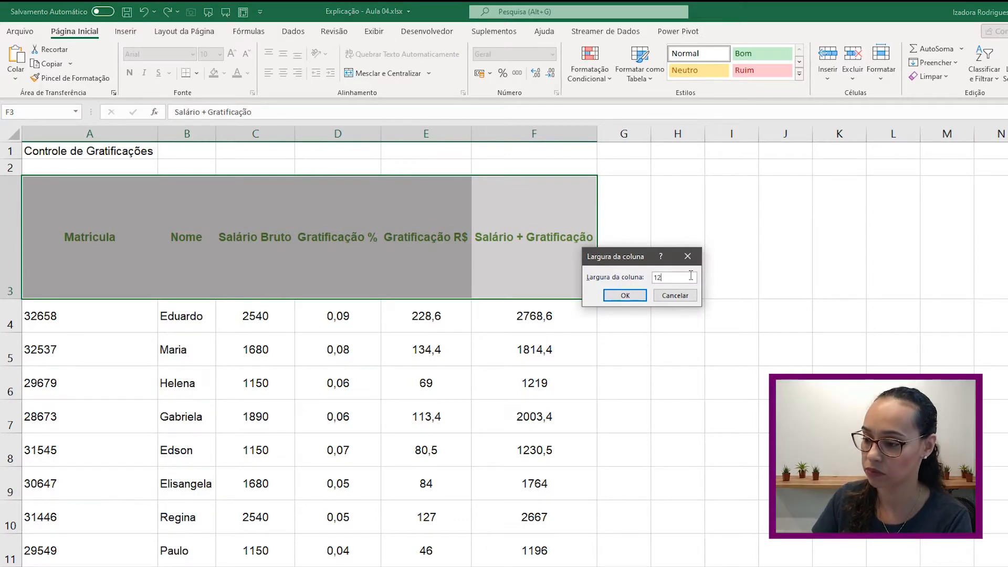
{"action": "left_click", "coordinate": [625, 295]}
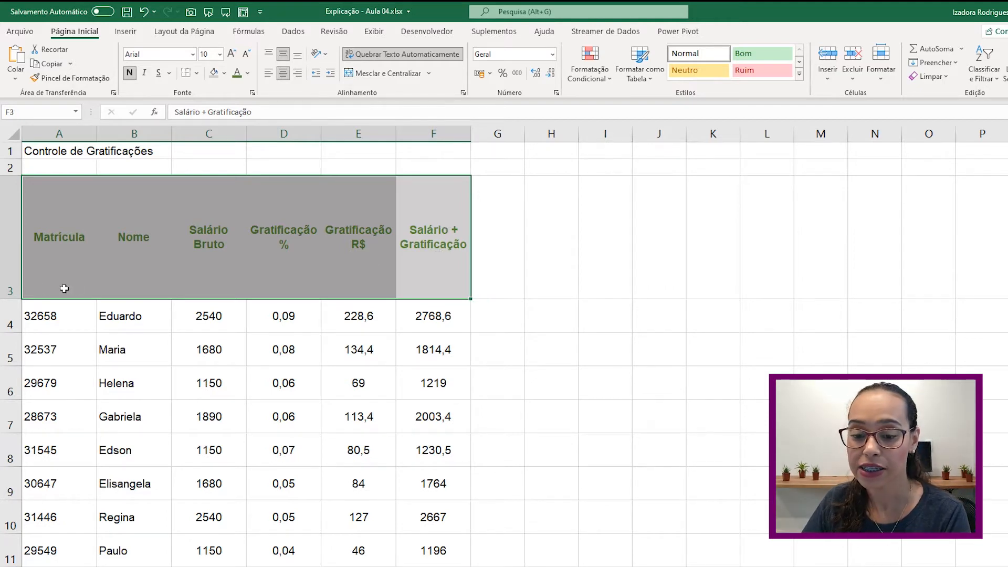
{"action": "double_click", "coordinate": [10, 298]}
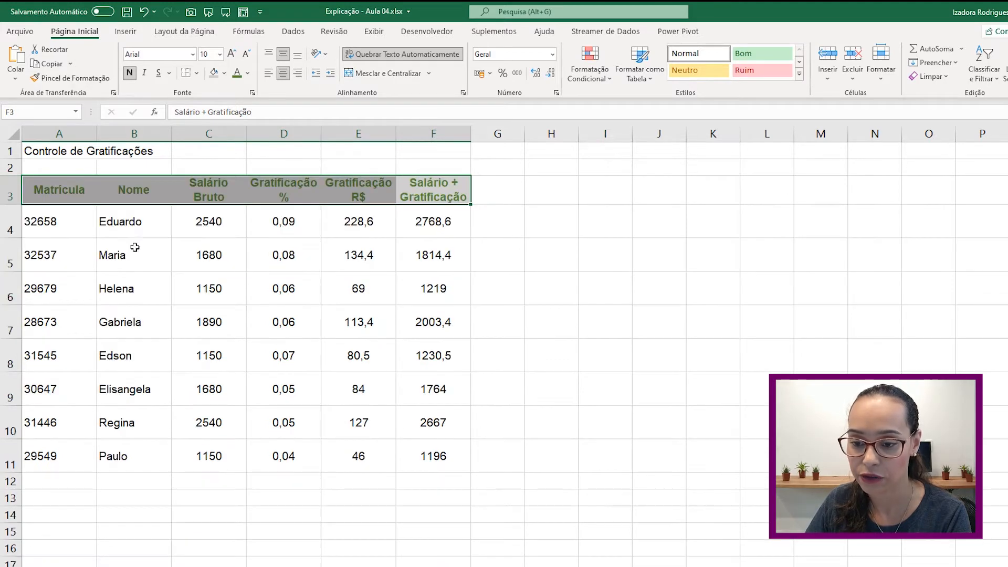
{"action": "left_click", "coordinate": [437, 194]}
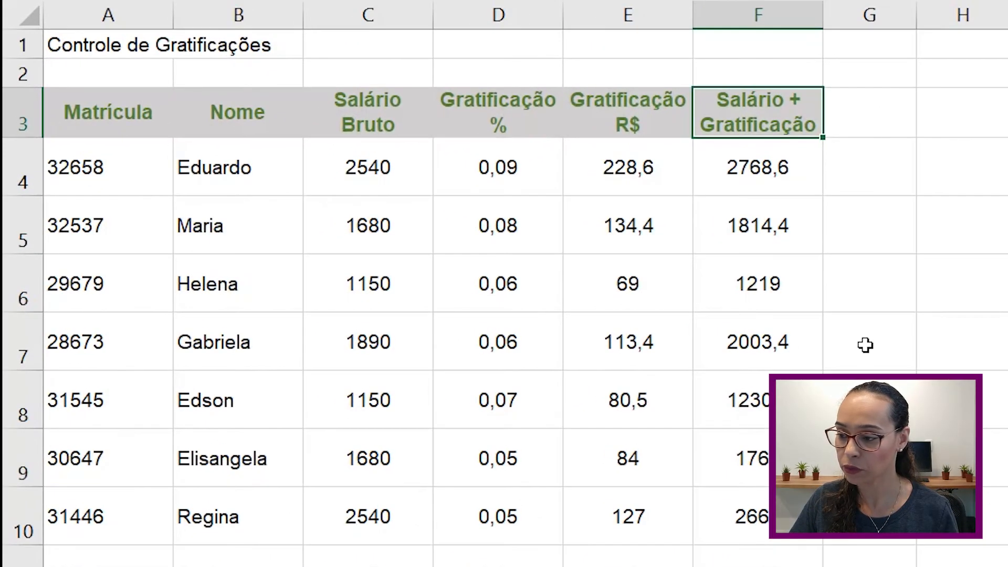
- Enter the sample text "Excel Avançado" in cell D14 below the table
{"action": "scroll", "coordinate": [865, 345], "scroll_direction": "down", "scroll_amount": 2}
{"action": "left_click", "coordinate": [472, 393]}
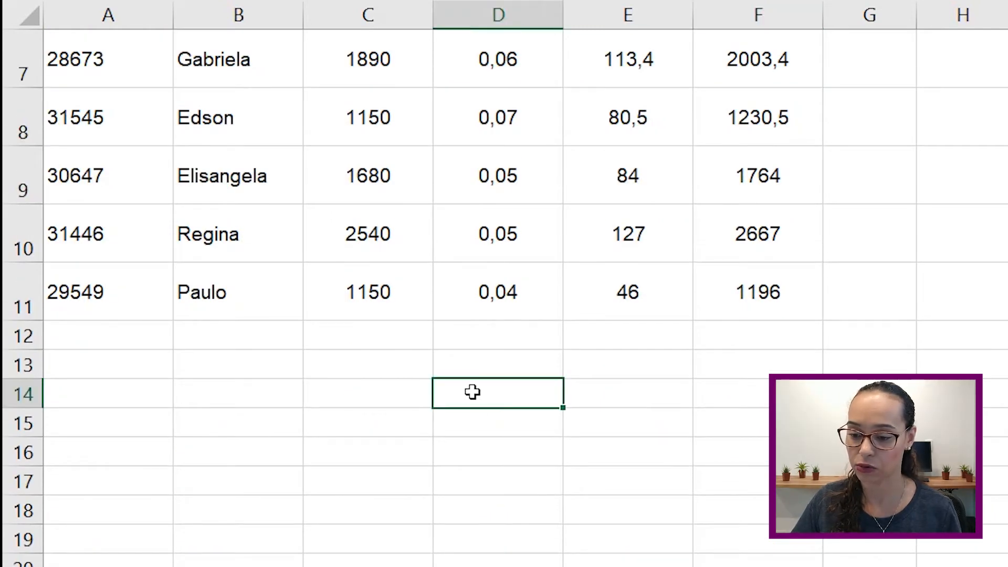
{"action": "type", "text": "E"}
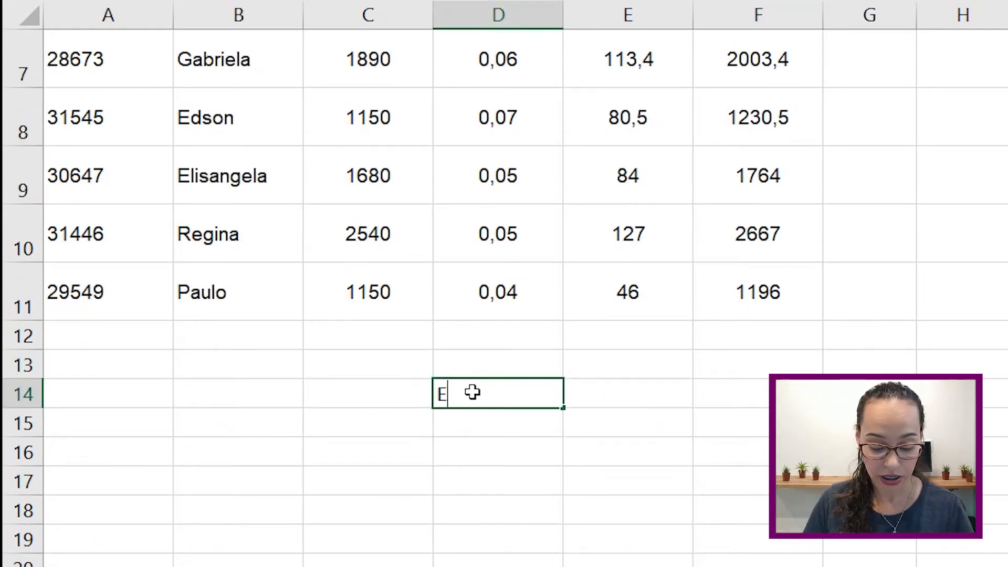
{"action": "type", "text": "xcel Ava"}
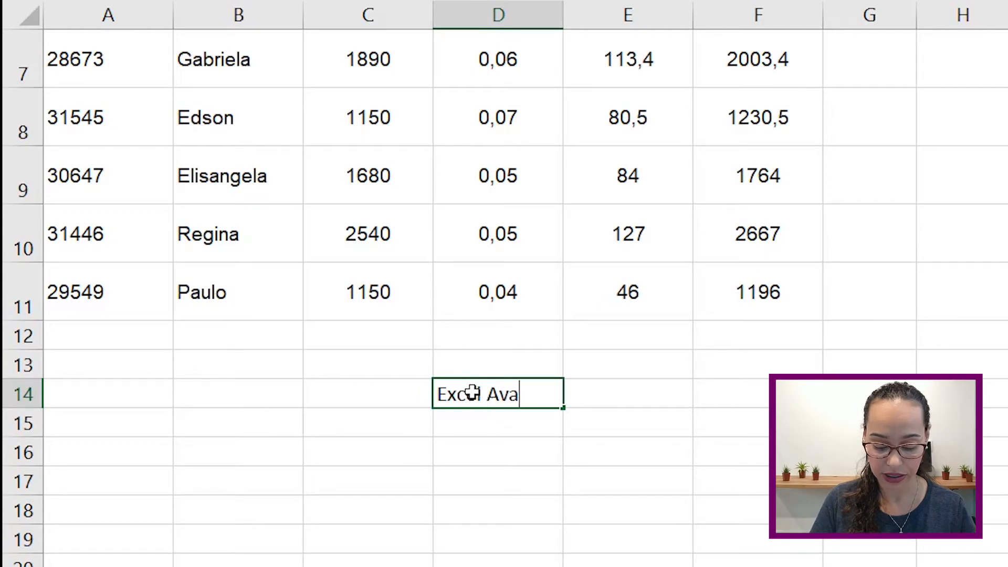
{"action": "type", "text": "nçado"}
{"action": "key", "text": "Return"}
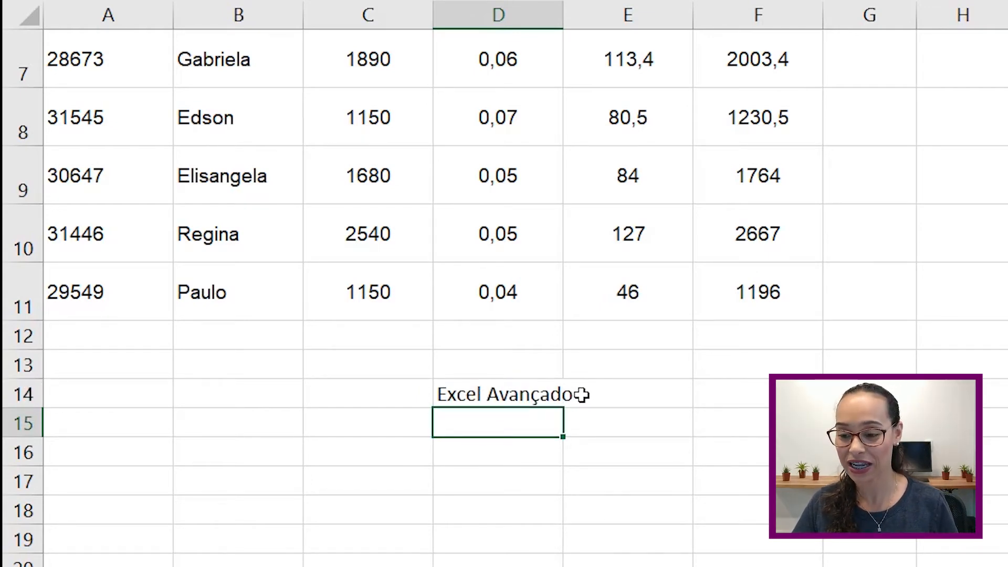
- Insert a manual line break inside cell D14 so that "Avançado" starts on a second line below "Excel"
{"action": "left_click", "coordinate": [544, 395]}
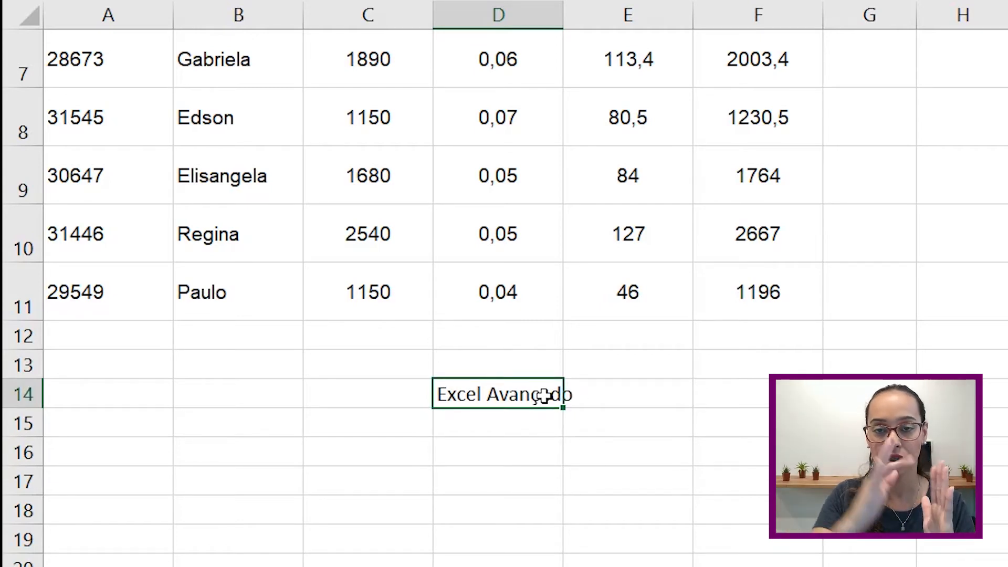
{"action": "double_click", "coordinate": [489, 397]}
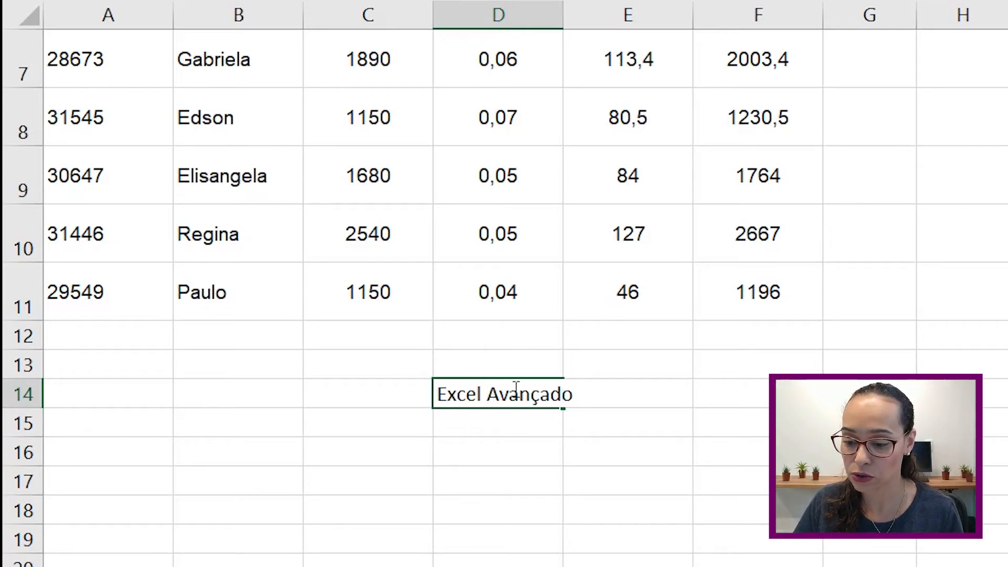
{"action": "key", "text": "BackSpace"}
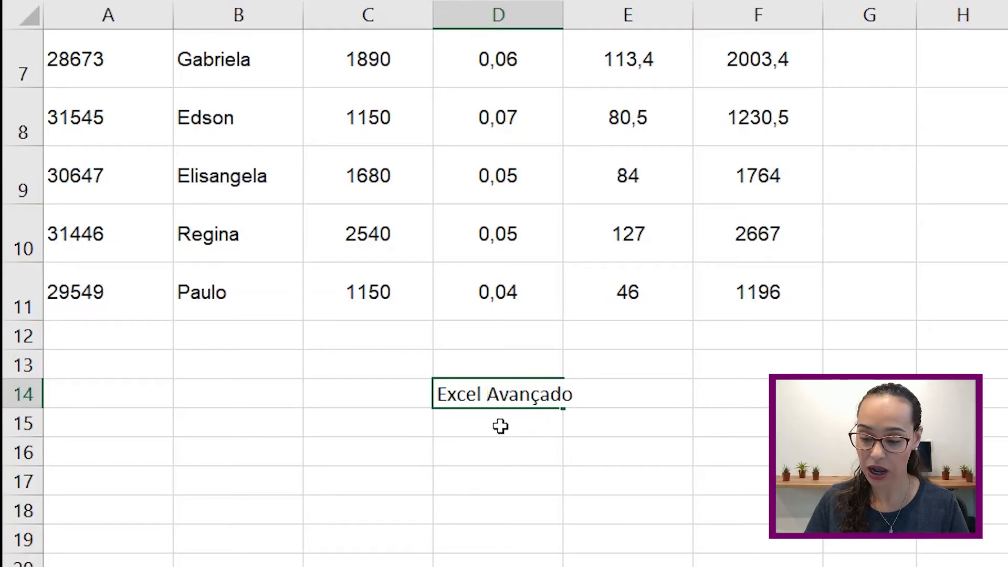
{"action": "key", "text": "alt+Return"}
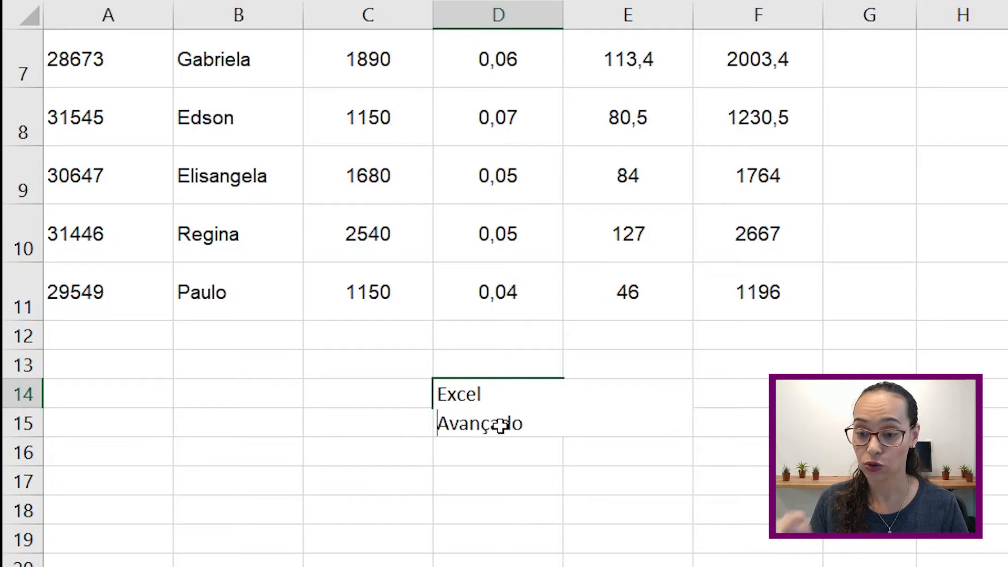
{"action": "key", "text": "Return"}
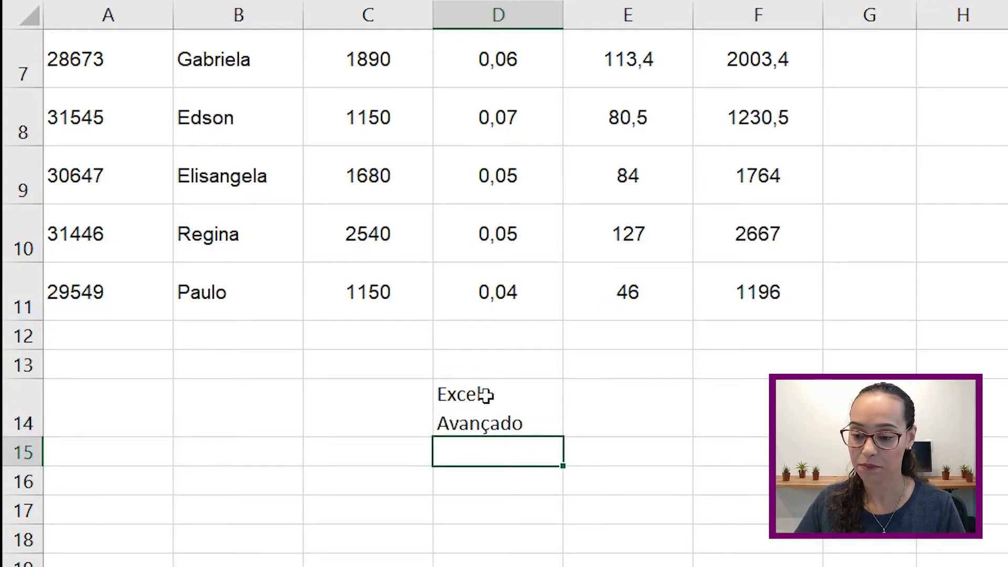
{"action": "left_click", "coordinate": [537, 409]}
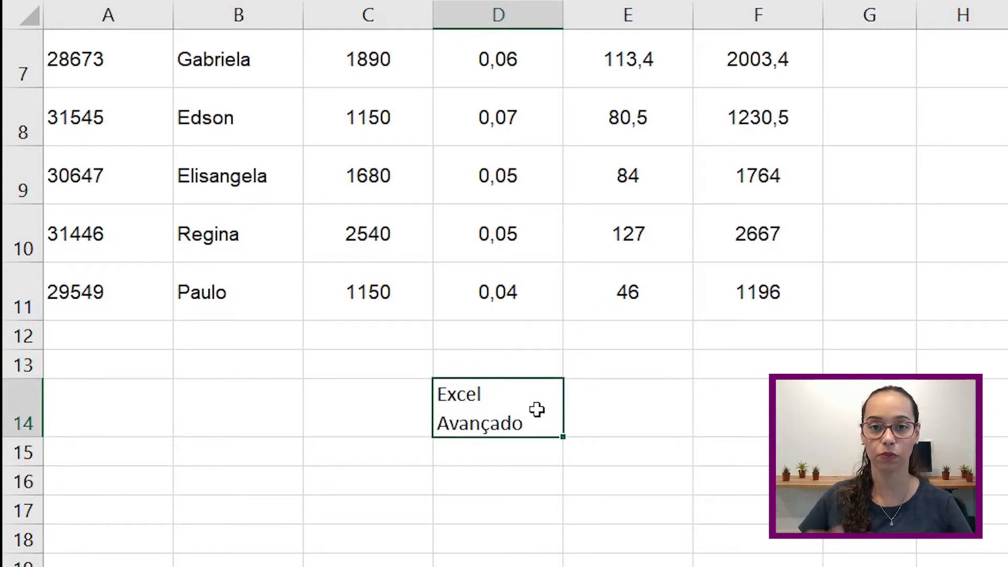
{"action": "scroll", "coordinate": [537, 410], "scroll_direction": "up", "scroll_amount": 2}
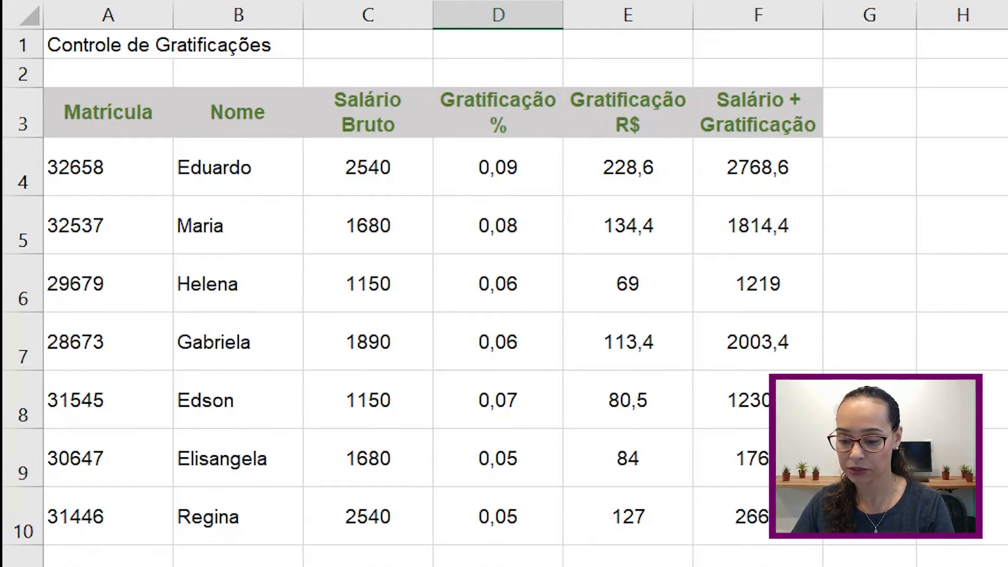
{"action": "left_click", "coordinate": [615, 400]}
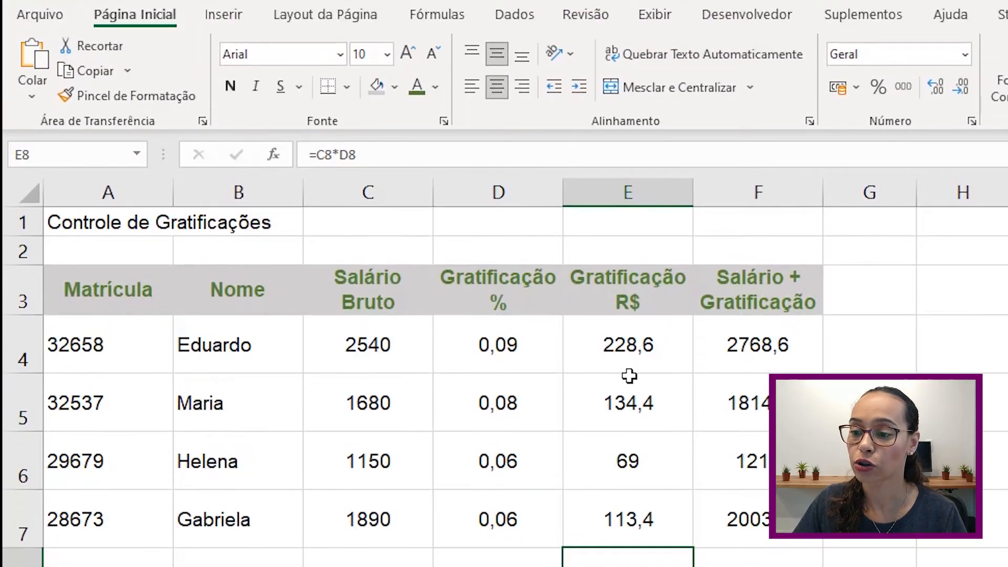
{"action": "left_click", "coordinate": [629, 200]}
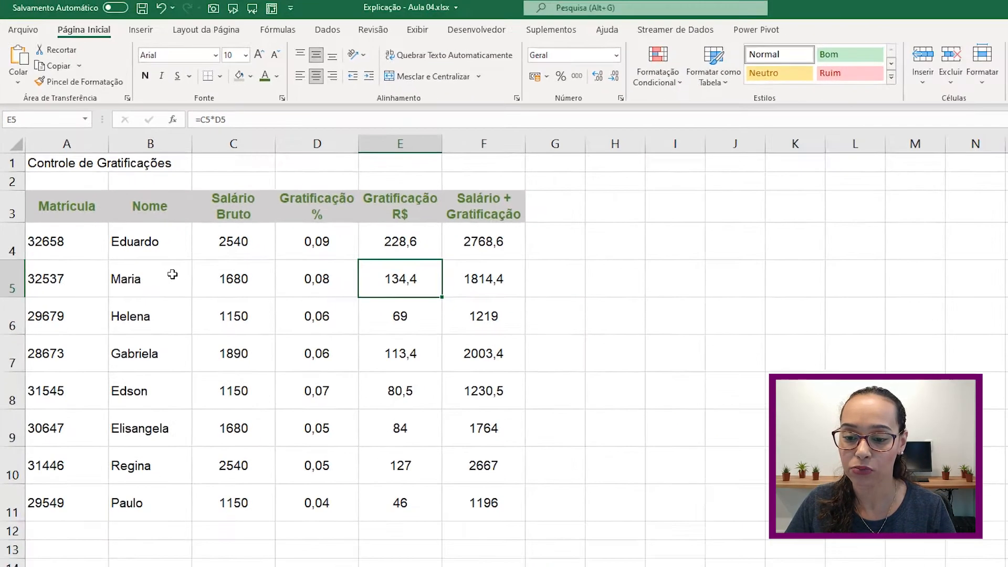
{"action": "left_click", "coordinate": [271, 394]}
{"action": "left_click_drag", "start_coordinate": [163, 238], "coordinate": [157, 497]}
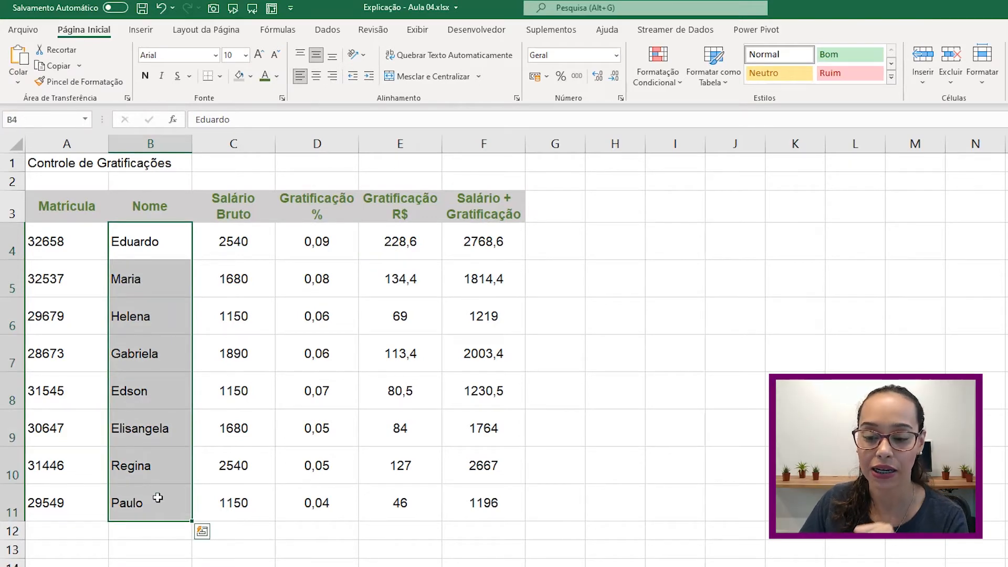
{"action": "left_click", "coordinate": [158, 246]}
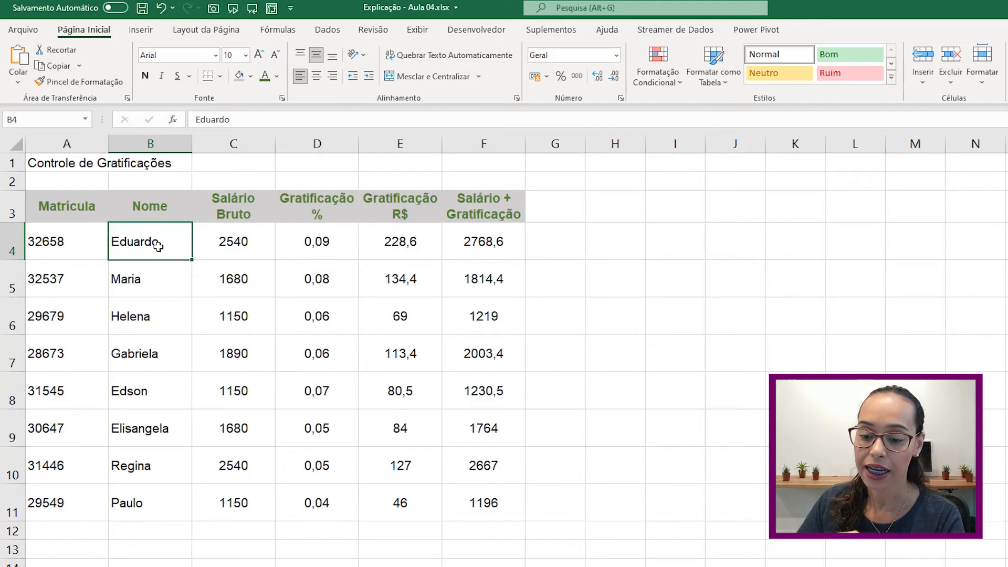
{"action": "left_click", "coordinate": [148, 357]}
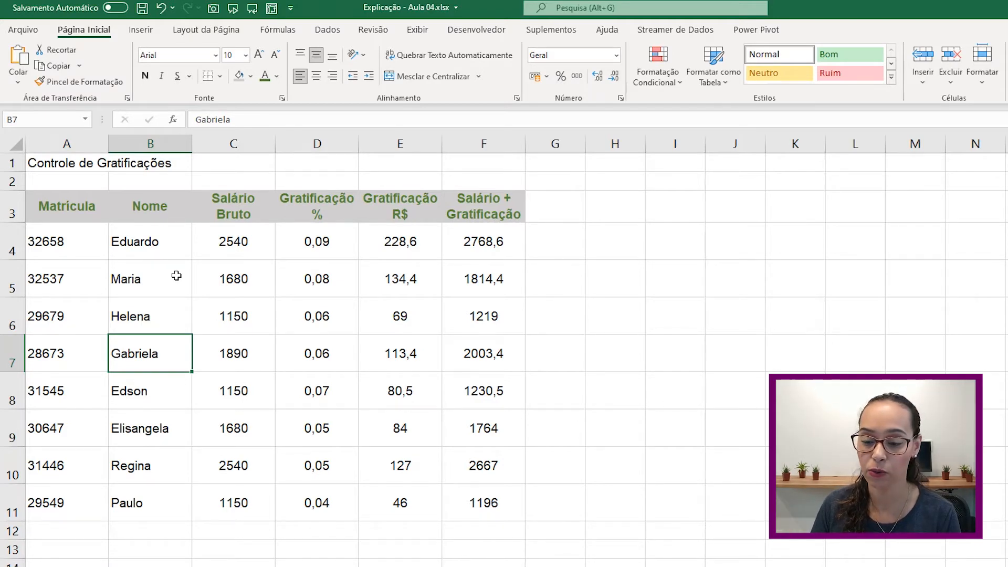
- Increase the indent of the non-adjacent name cells B5:B6 and B8:B11 by three levels
{"action": "left_click_drag", "start_coordinate": [176, 275], "coordinate": [175, 308]}
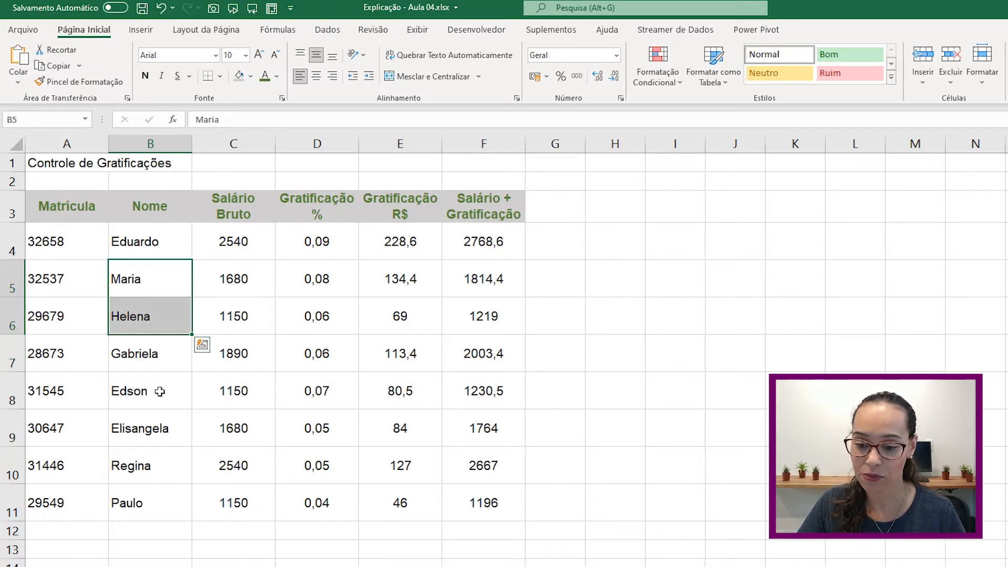
{"action": "key", "text": "ctrl+q"}
{"action": "left_click", "coordinate": [156, 274]}
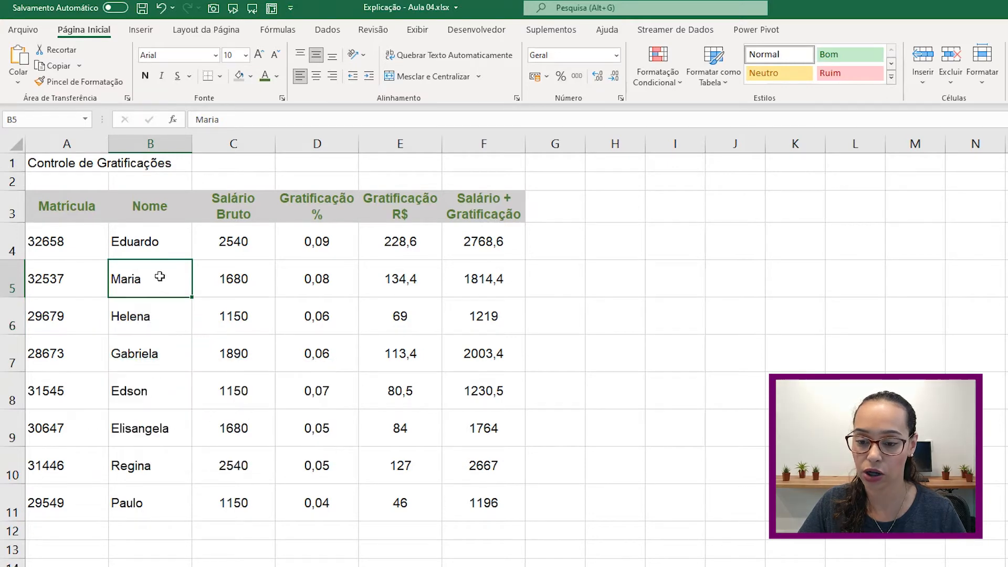
{"action": "left_click_drag", "start_coordinate": [156, 275], "coordinate": [157, 309]}
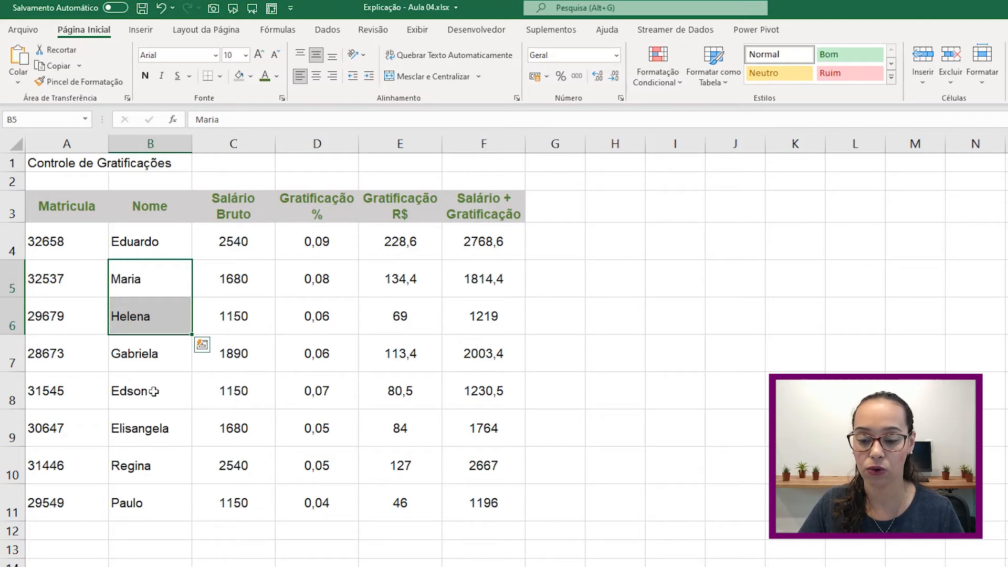
{"action": "left_click", "coordinate": [153, 391], "text": "ctrl"}
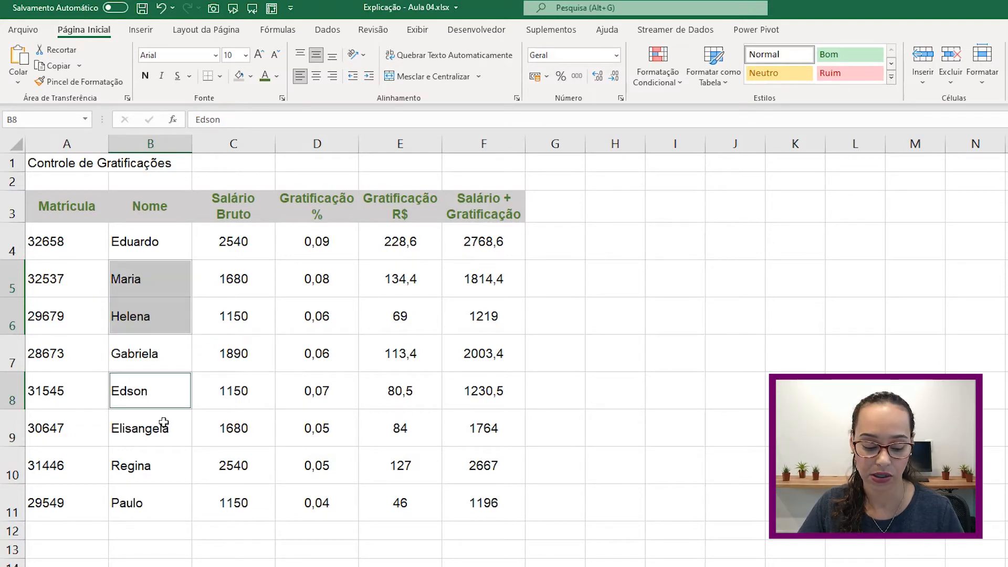
{"action": "left_click", "coordinate": [163, 502], "text": "shift"}
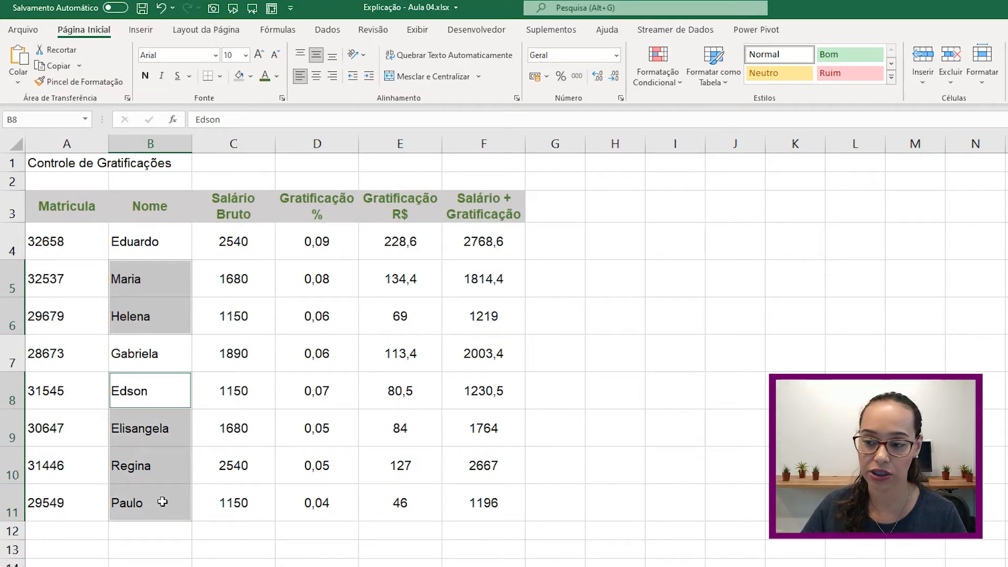
{"action": "left_click", "coordinate": [370, 82]}
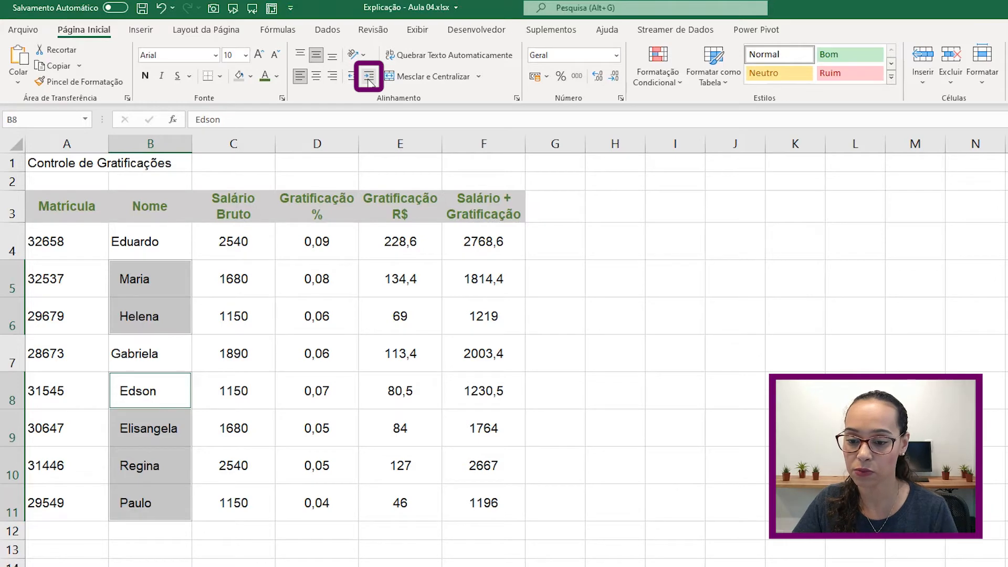
{"action": "left_click", "coordinate": [370, 83]}
{"action": "left_click", "coordinate": [370, 82]}
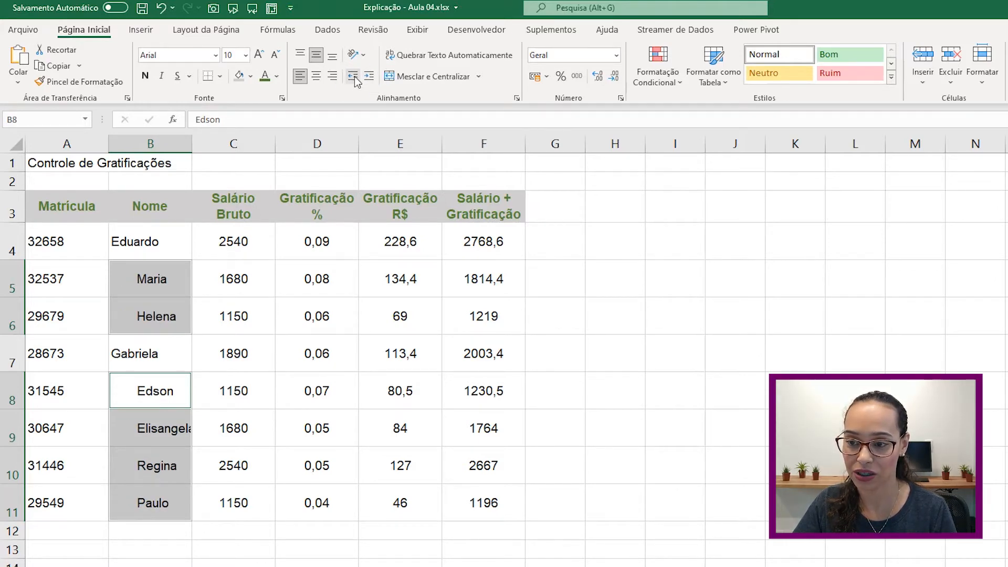
- Decrease the indent of the names in B5:B6 and B8:B11 by one level
{"action": "left_click", "coordinate": [355, 80]}
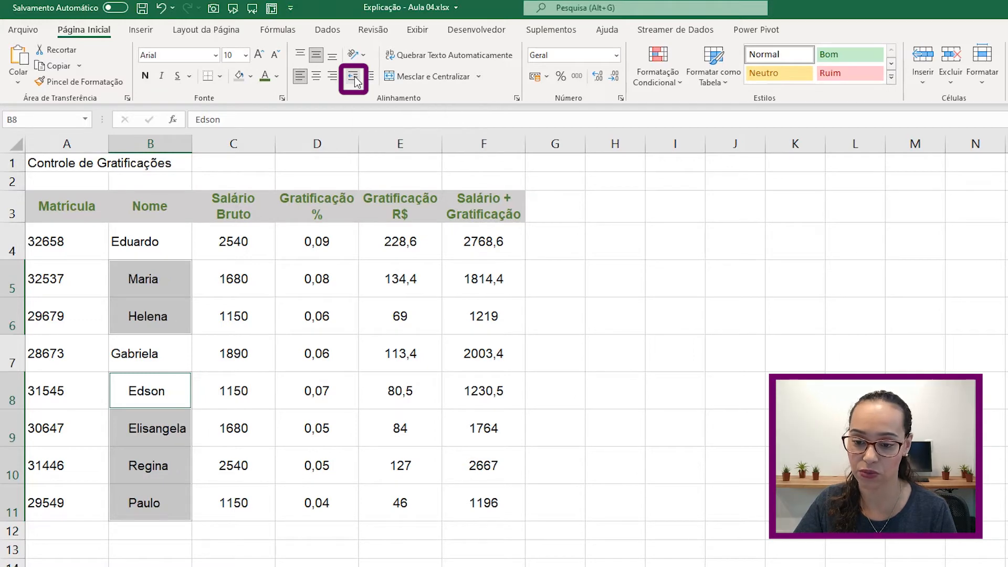
{"action": "left_click", "coordinate": [348, 436]}
{"action": "left_click", "coordinate": [165, 290]}
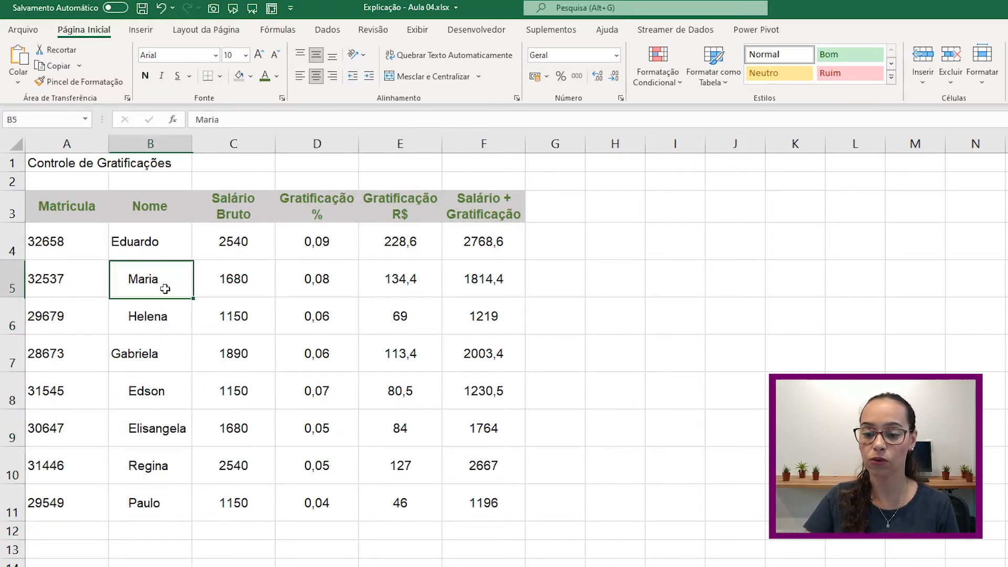
{"action": "left_click", "coordinate": [153, 241]}
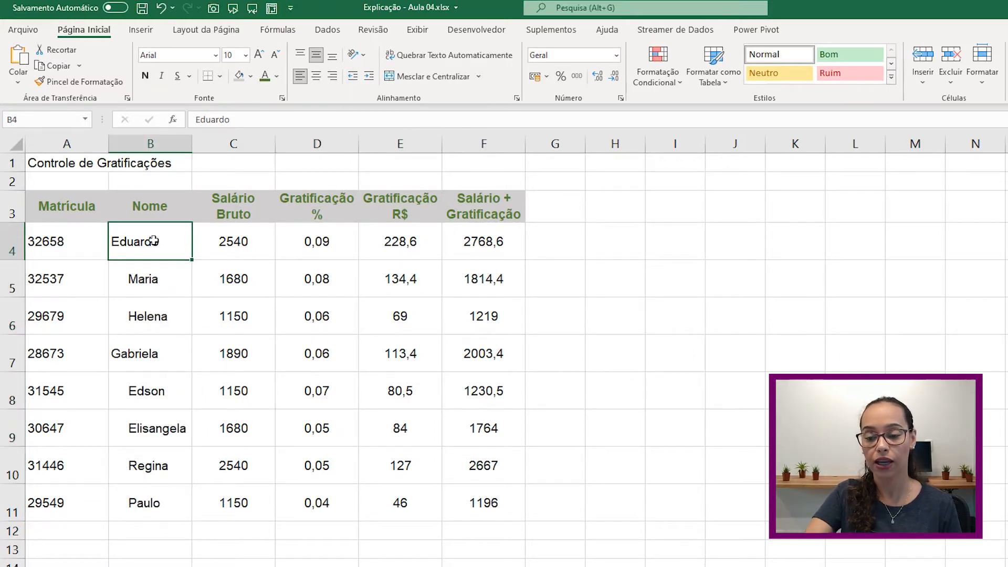
{"action": "left_click", "coordinate": [146, 354]}
{"action": "left_click", "coordinate": [147, 391]}
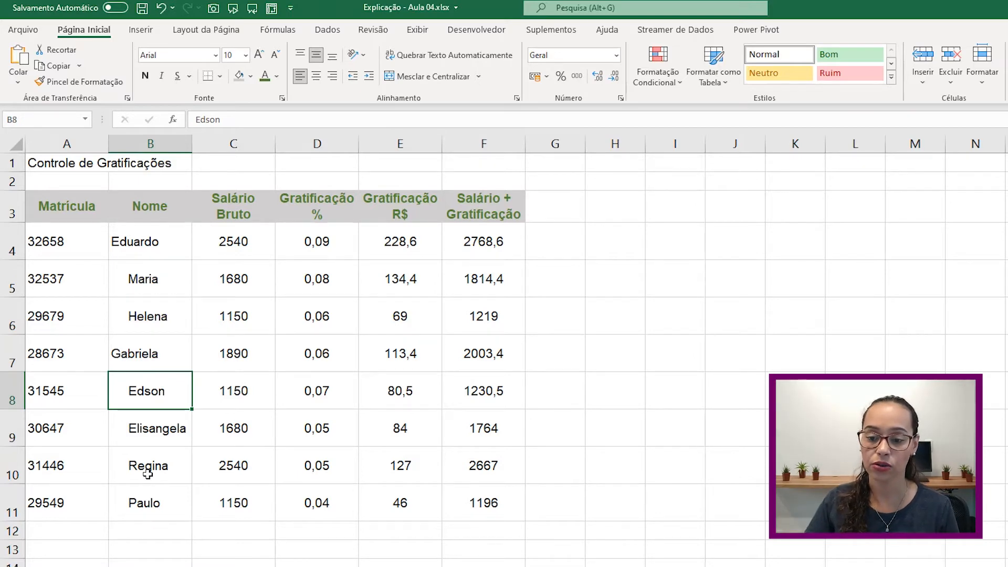
- Reselect B5:B6 together with B8:B11 and increase their indent by two more levels
{"action": "left_click_drag", "start_coordinate": [157, 281], "coordinate": [155, 318]}
{"action": "left_click_drag", "start_coordinate": [175, 411], "coordinate": [168, 504], "text": "ctrl"}
{"action": "left_click", "coordinate": [369, 76]}
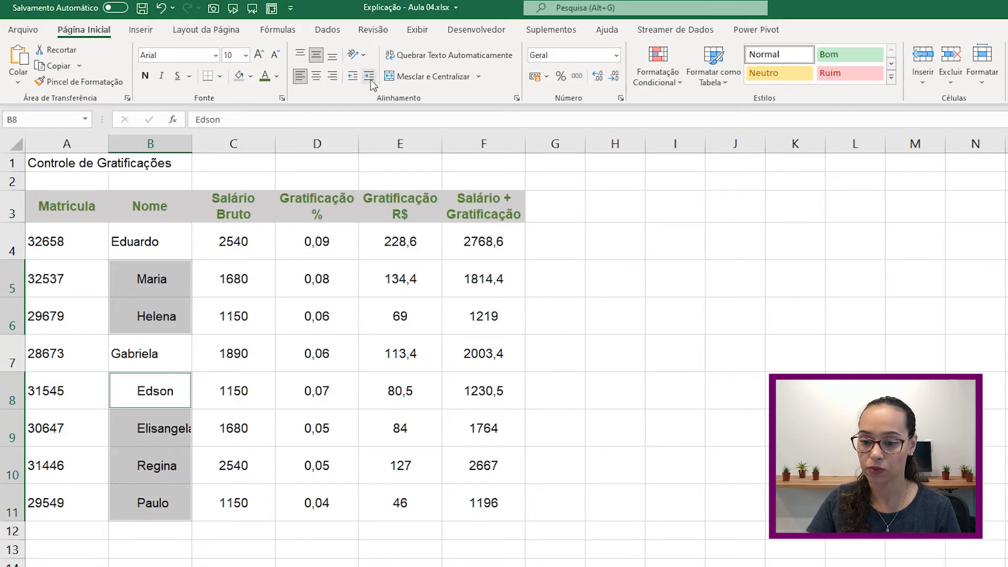
{"action": "left_click", "coordinate": [371, 80]}
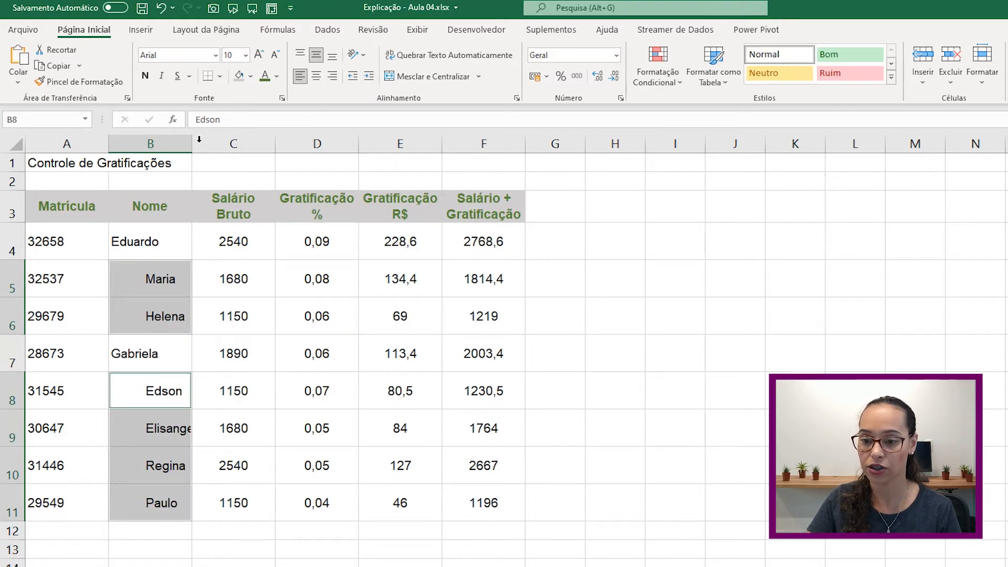
- Autofit the width of column B to the indented names
{"action": "left_click_drag", "start_coordinate": [191, 150], "coordinate": [191, 150]}
{"action": "double_click", "coordinate": [191, 150]}
{"action": "left_click", "coordinate": [191, 150]}
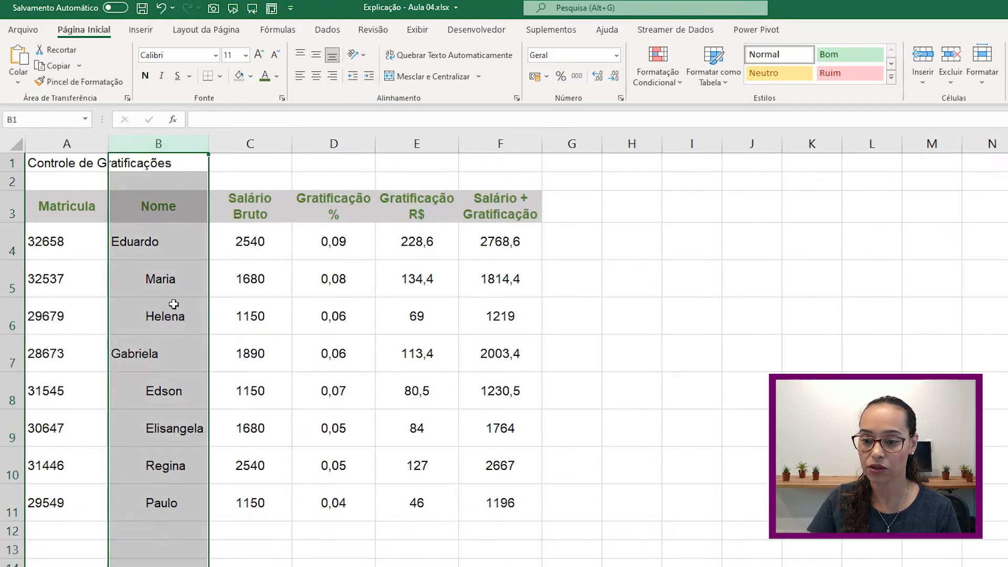
{"action": "left_click", "coordinate": [180, 366]}
{"action": "left_click", "coordinate": [181, 476]}
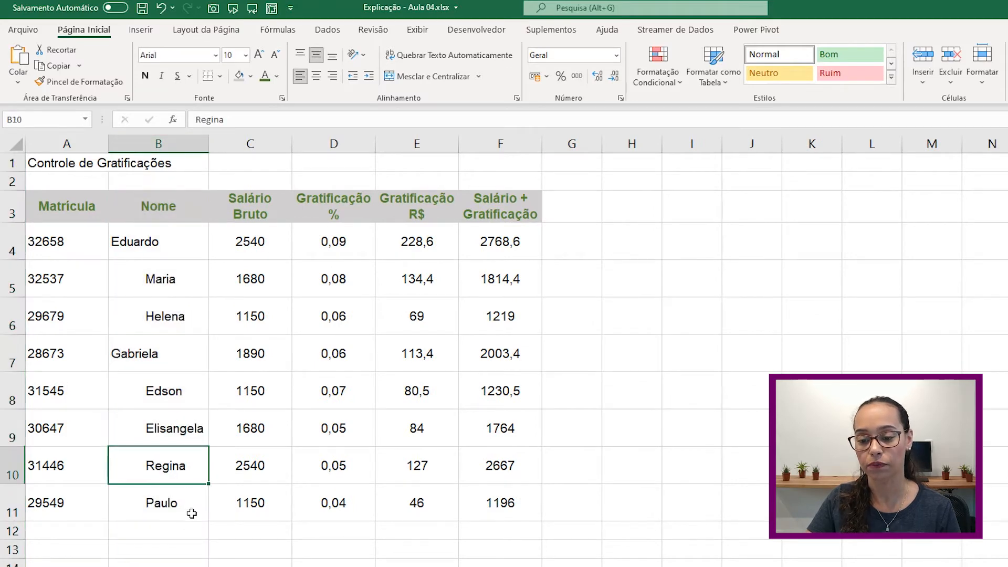
{"action": "left_click", "coordinate": [191, 513]}
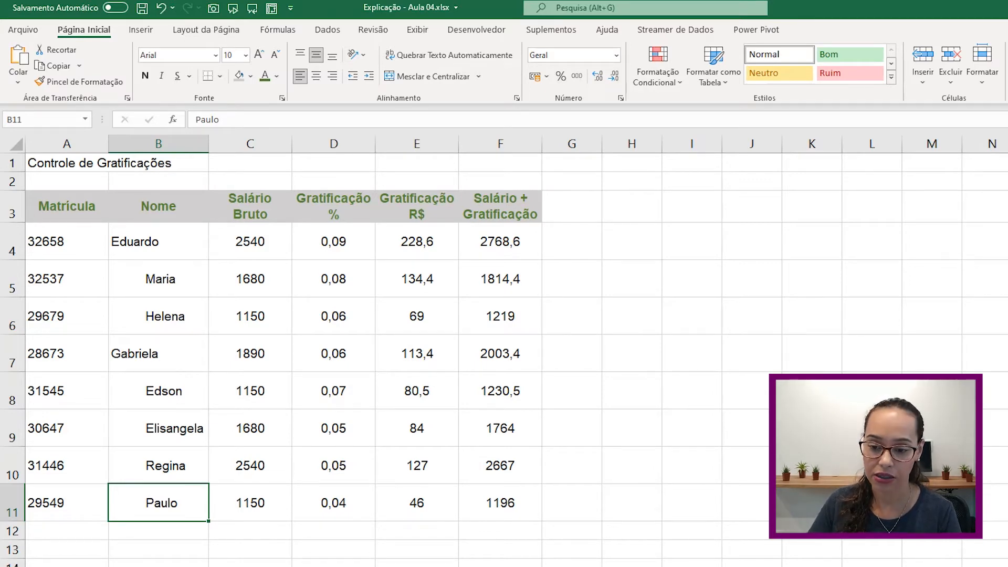
- Remove the indent from the non-adjacent name cells B5:B6 and B8:B11 by decreasing it four levels
{"action": "left_click_drag", "start_coordinate": [169, 284], "coordinate": [165, 317]}
{"action": "left_click_drag", "start_coordinate": [160, 392], "coordinate": [163, 481], "text": "ctrl"}
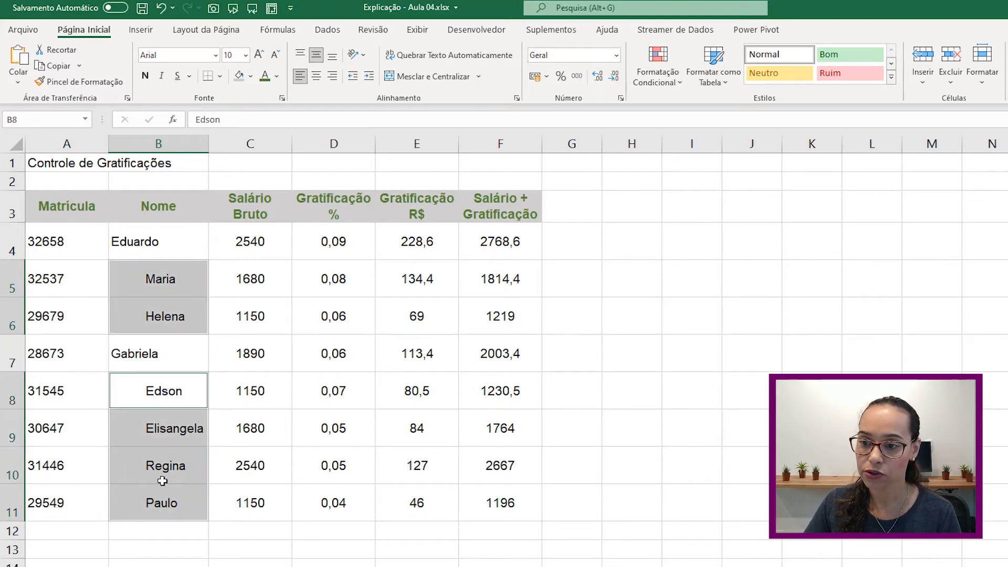
{"action": "left_click", "coordinate": [352, 77]}
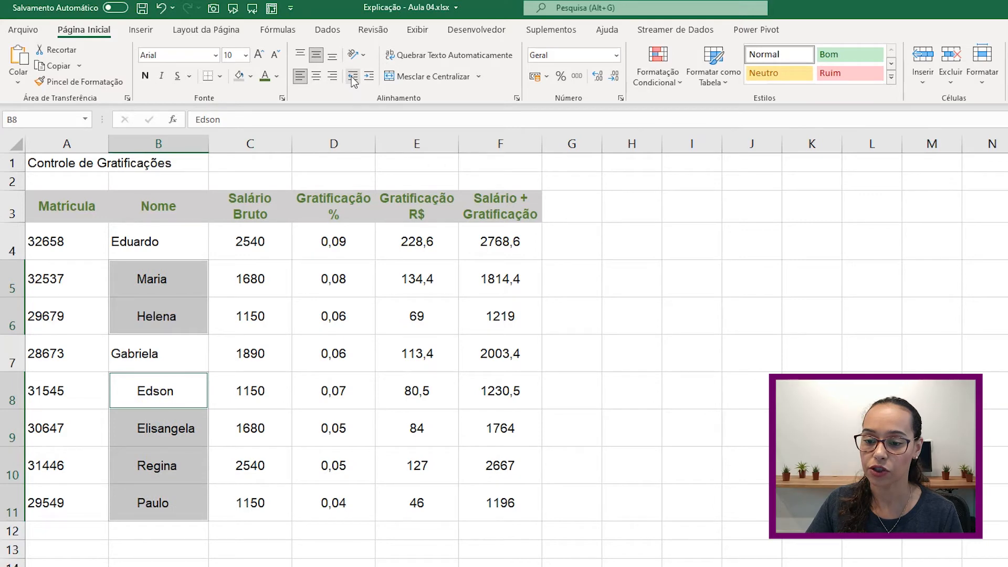
{"action": "left_click", "coordinate": [352, 78]}
{"action": "left_click", "coordinate": [352, 77]}
{"action": "left_click", "coordinate": [352, 78]}
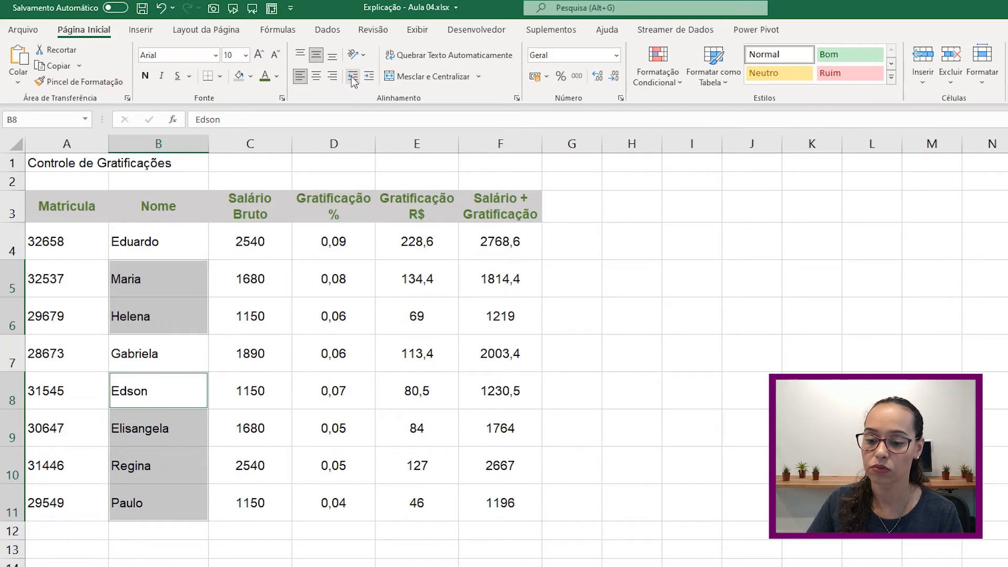
- Autofit the width of the Nome column to its unindented names
{"action": "double_click", "coordinate": [209, 142]}
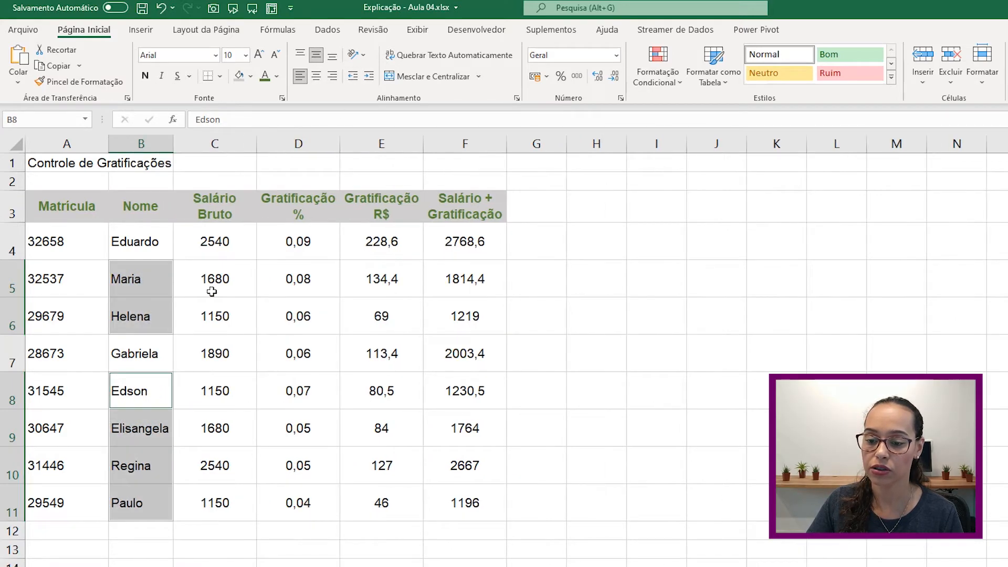
{"action": "left_click", "coordinate": [231, 317]}
{"action": "left_click", "coordinate": [155, 298]}
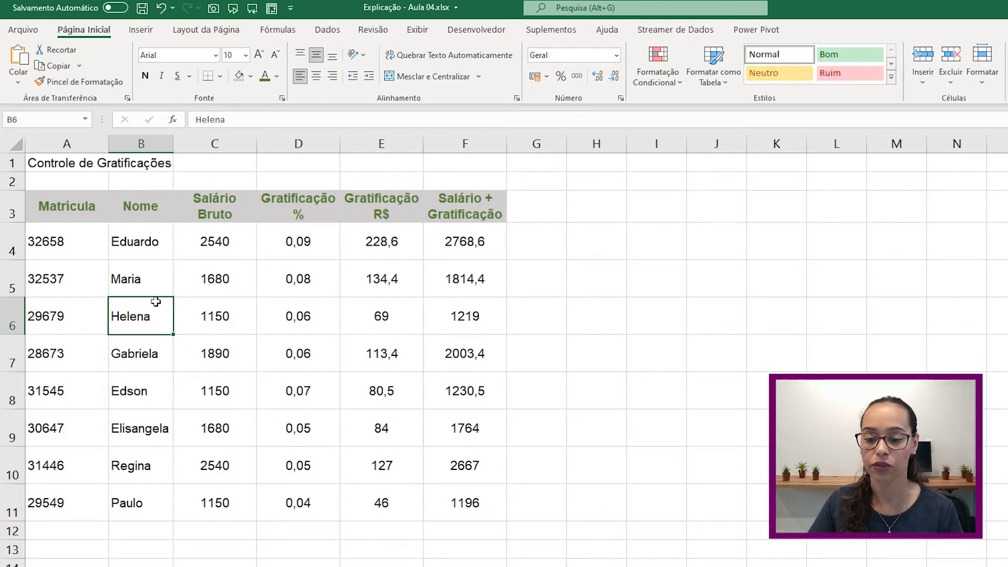
{"action": "left_click", "coordinate": [278, 323]}
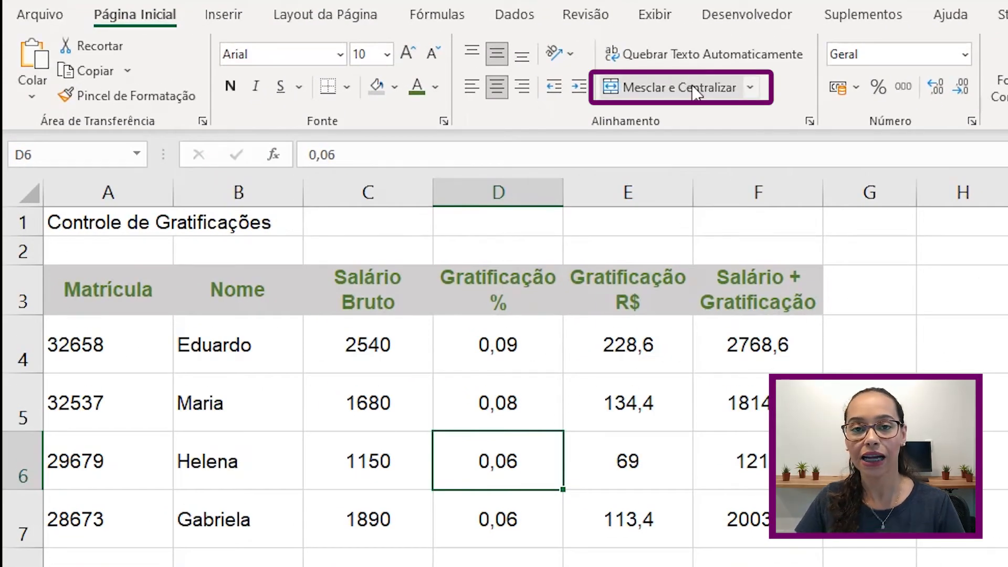
- Merge and center the title "Controle de Gratificações" across cells A1:F1
{"action": "left_click", "coordinate": [108, 223]}
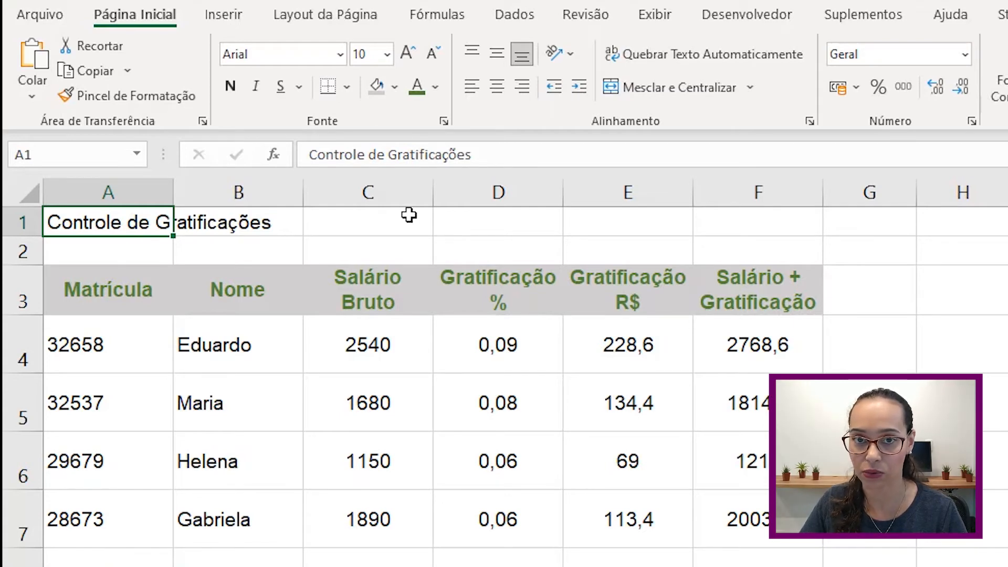
{"action": "left_click", "coordinate": [713, 224], "text": "shift"}
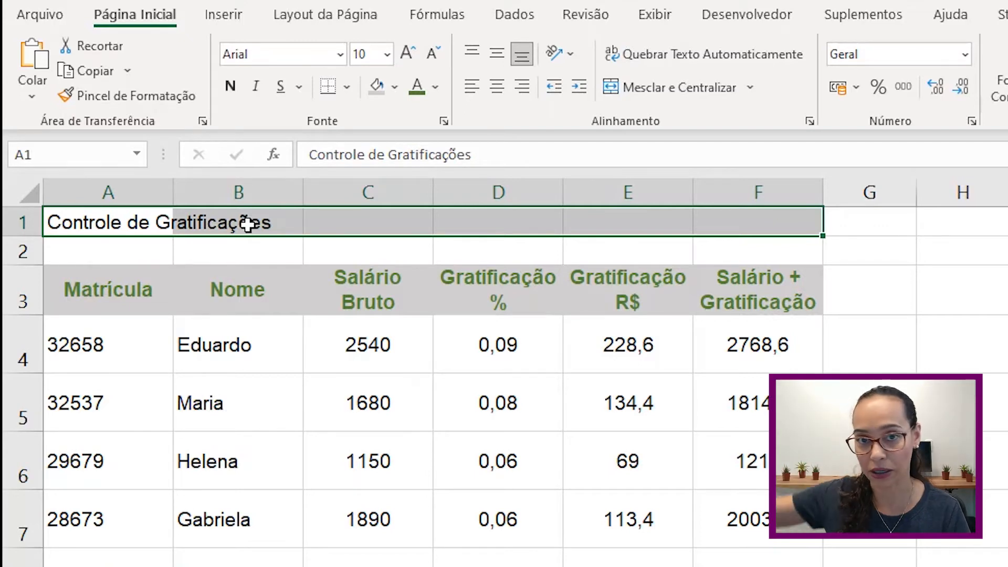
{"action": "left_click", "coordinate": [125, 216]}
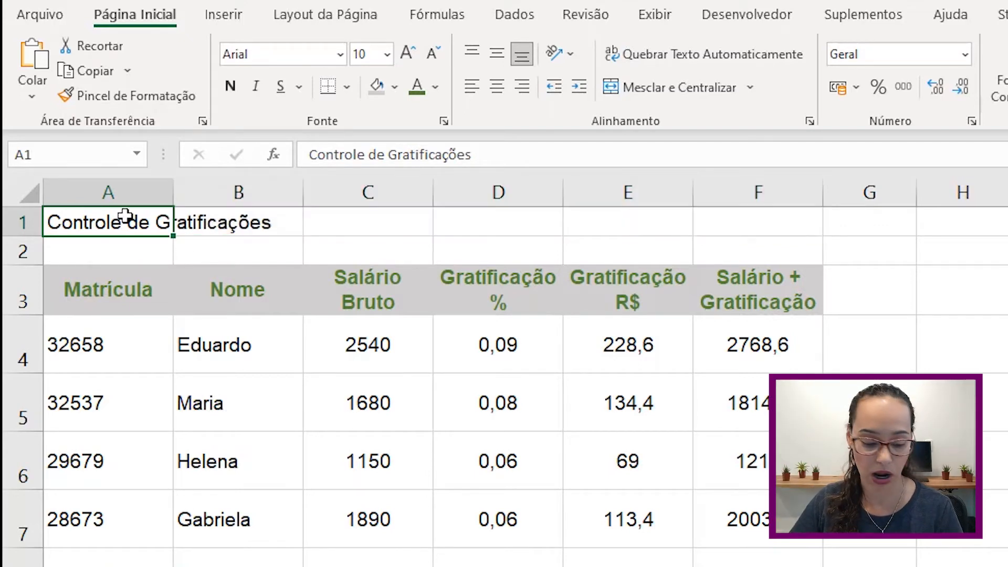
{"action": "left_click", "coordinate": [714, 221], "text": "shift"}
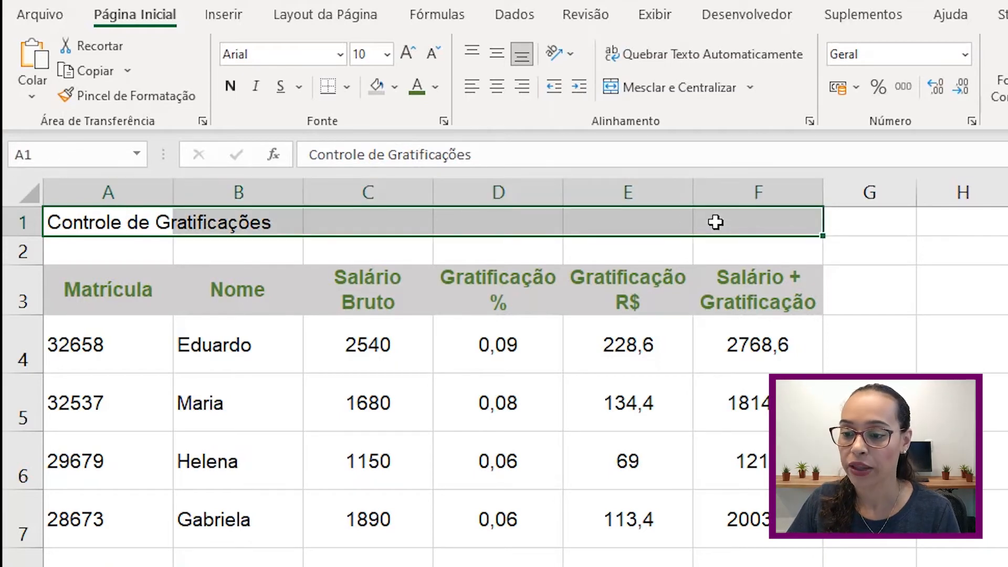
{"action": "left_click", "coordinate": [673, 88]}
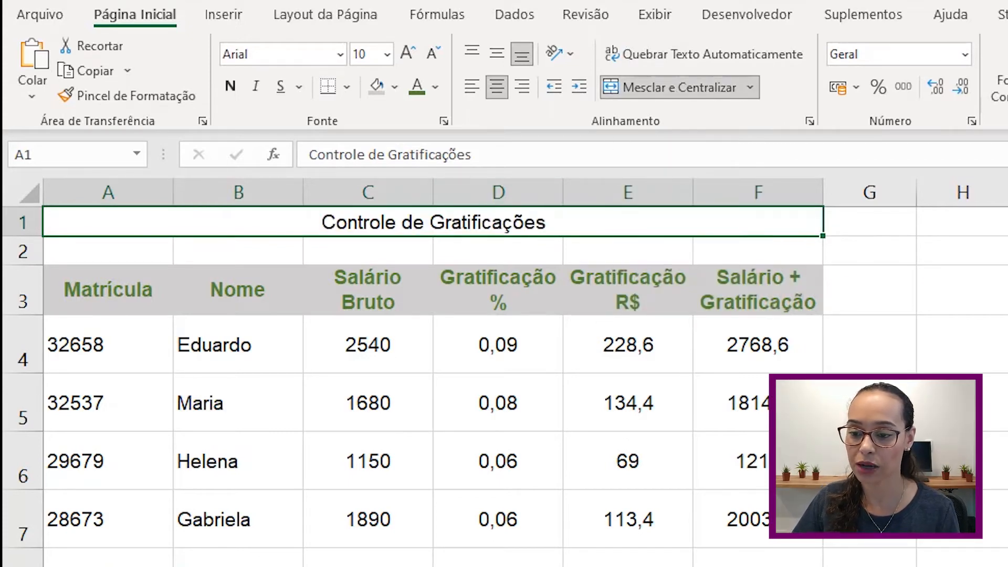
{"action": "left_click", "coordinate": [1007, 344]}
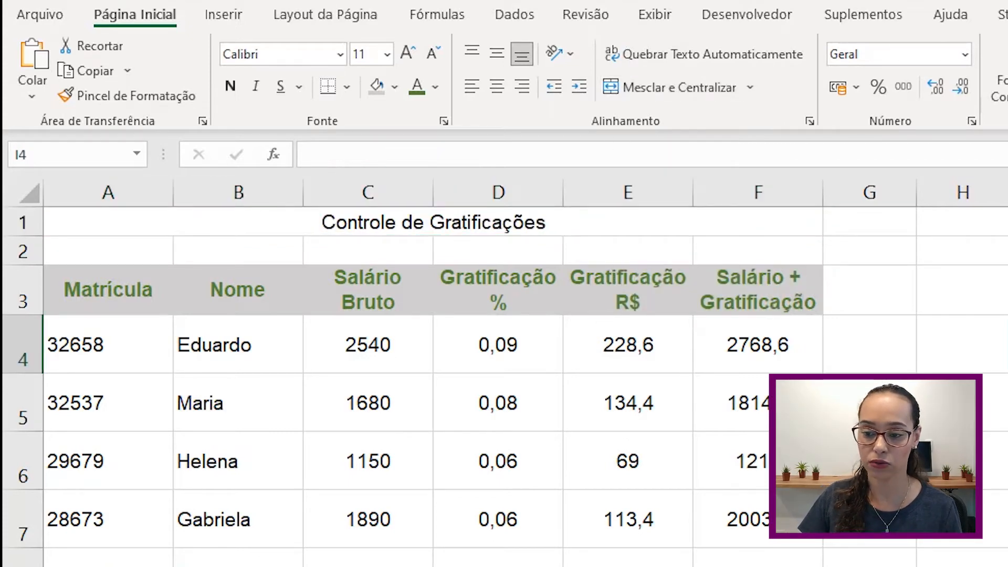
{"action": "left_click", "coordinate": [479, 224]}
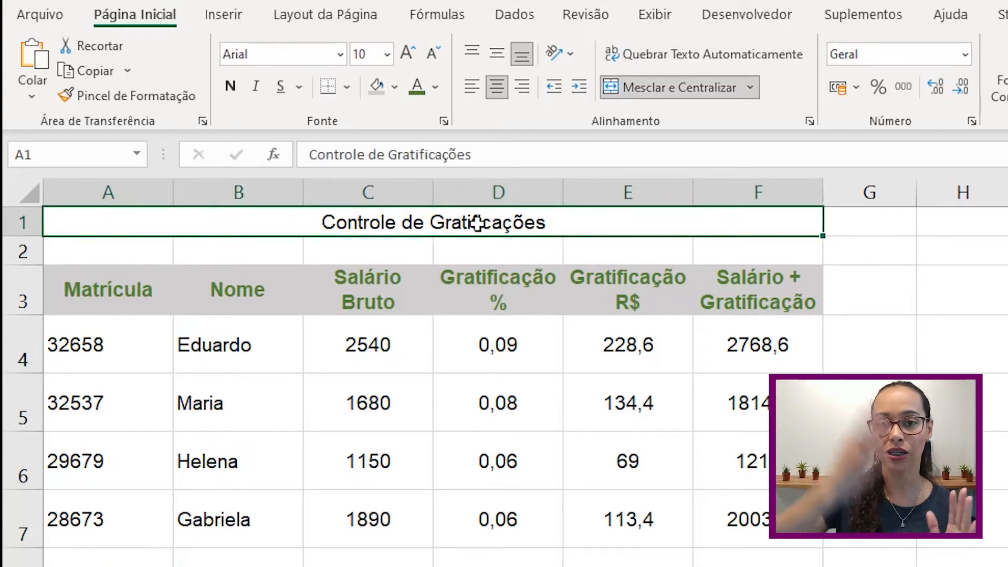
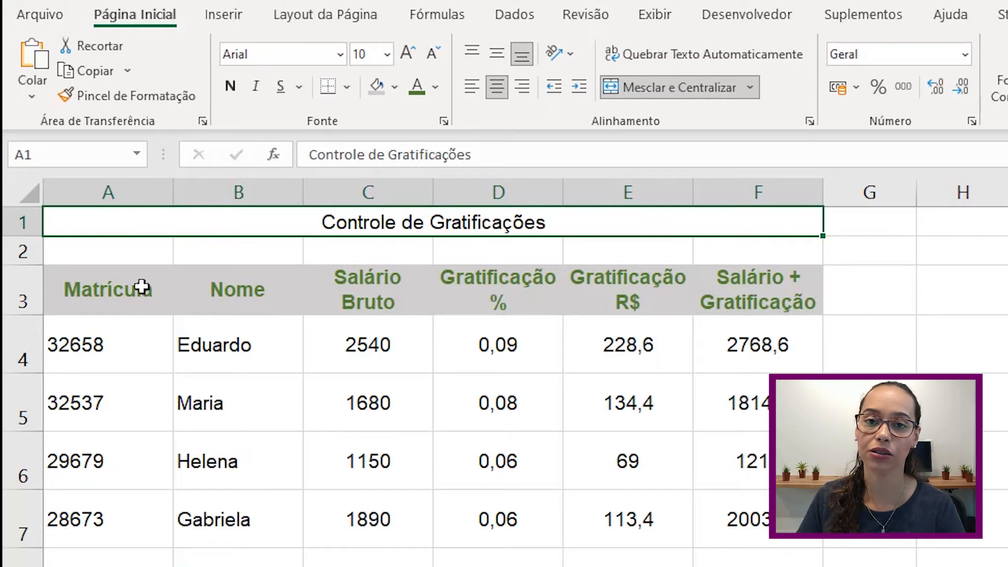
- Look over the merge options for the title, then undo the merge and centering of A1:F1
{"action": "left_click", "coordinate": [752, 87]}
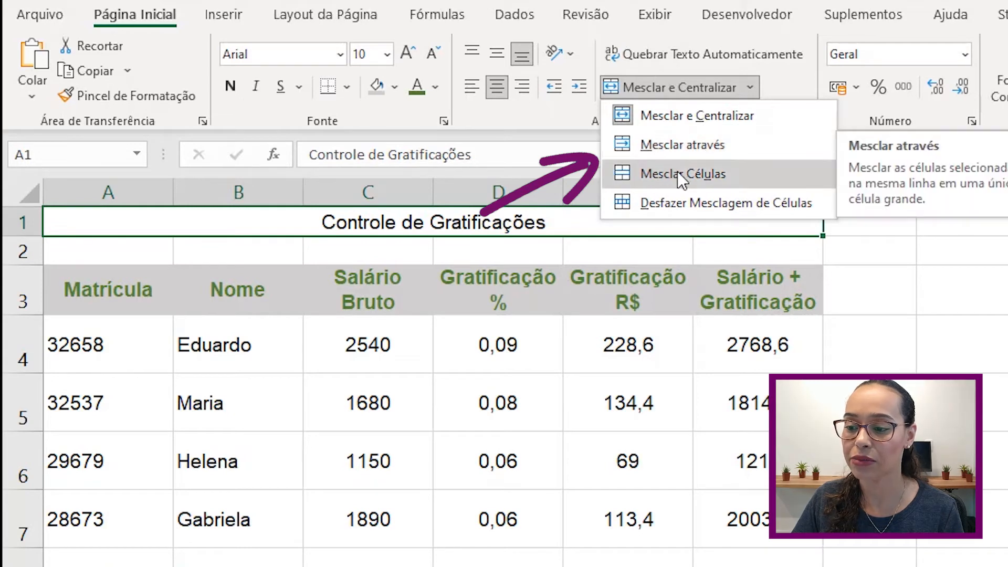
{"action": "left_click", "coordinate": [407, 221]}
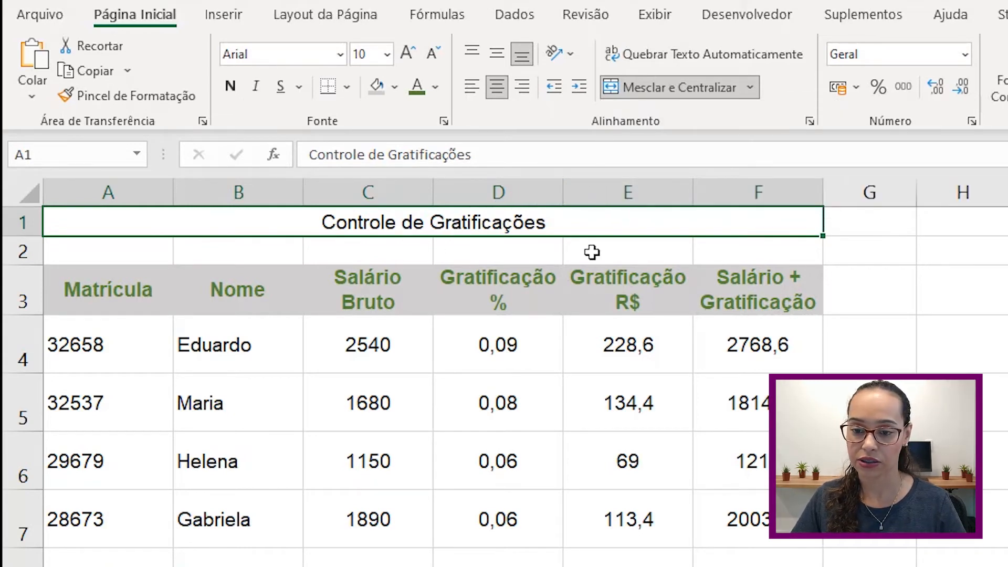
{"action": "key", "text": "ctrl+z"}
{"action": "left_click", "coordinate": [305, 216]}
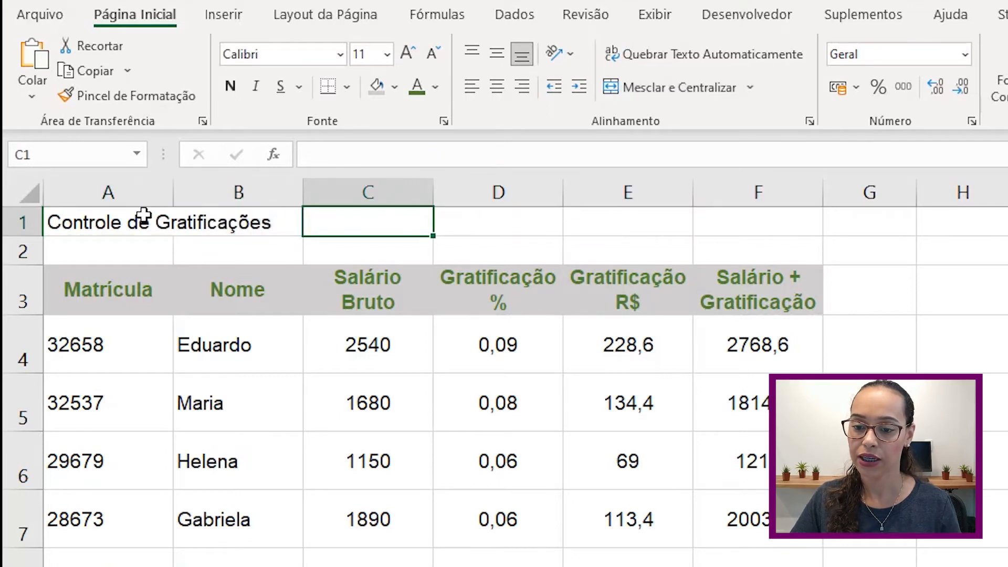
- Merge the title cells A1:F1 without centering, using Mesclar Células, and undo that merge
{"action": "left_click", "coordinate": [117, 221]}
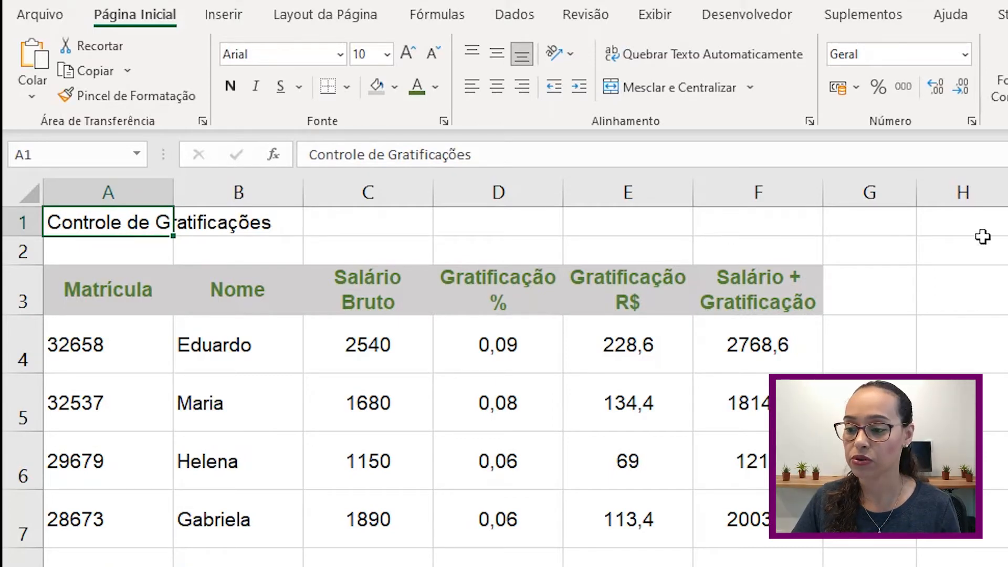
{"action": "left_click", "coordinate": [805, 220], "text": "shift"}
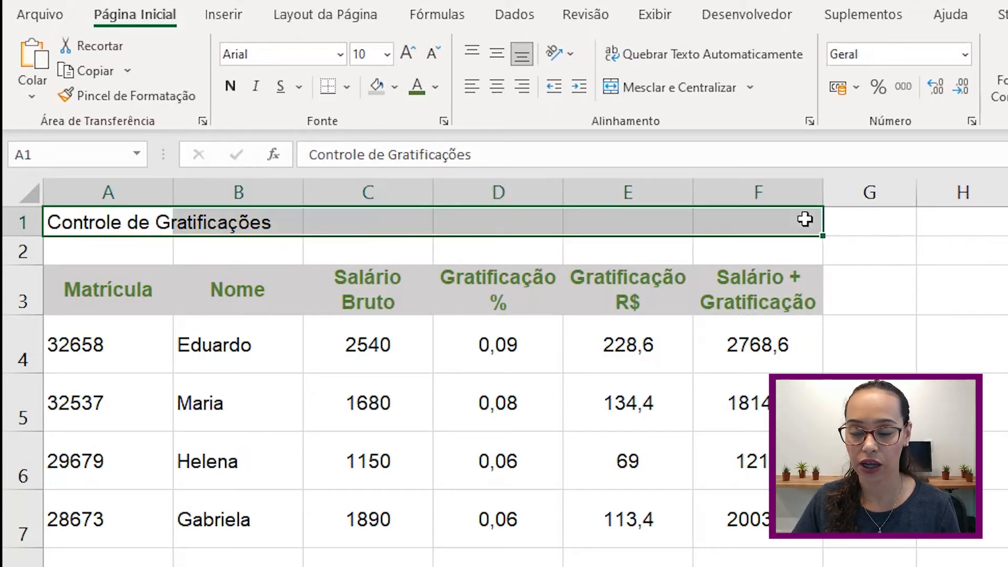
{"action": "left_click", "coordinate": [752, 86]}
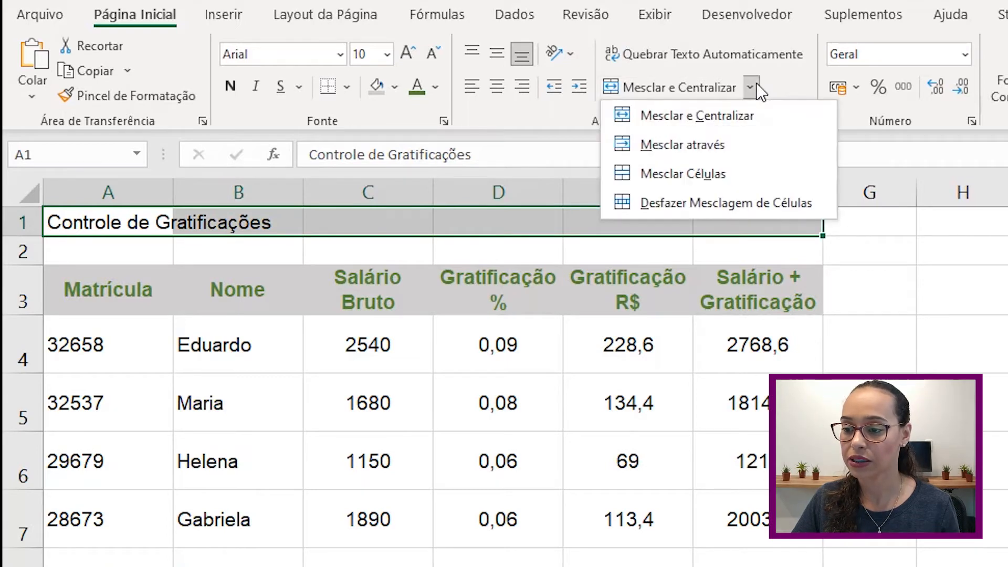
{"action": "left_click", "coordinate": [707, 172]}
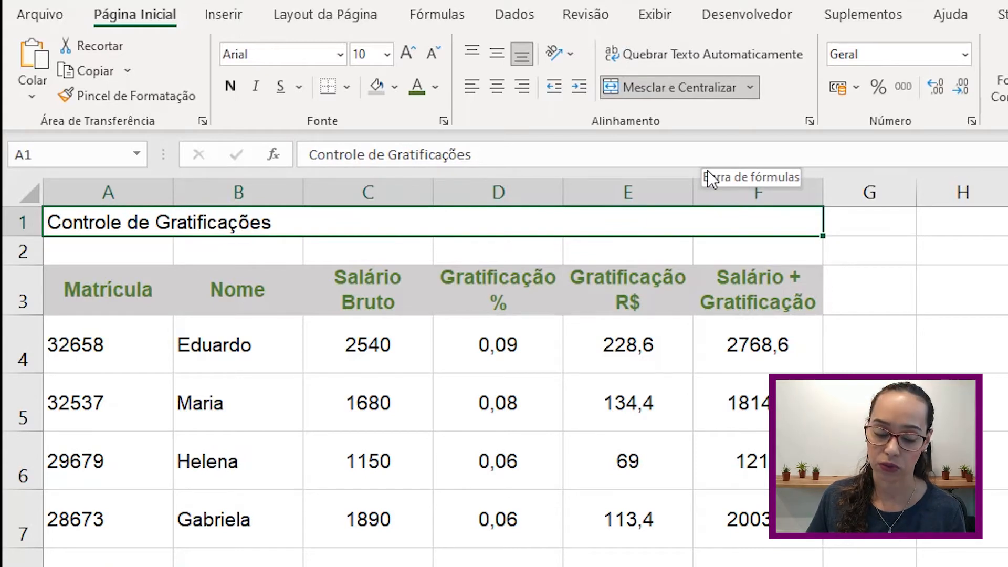
{"action": "key", "text": "ctrl+z"}
{"action": "key", "text": "ctrl+z"}
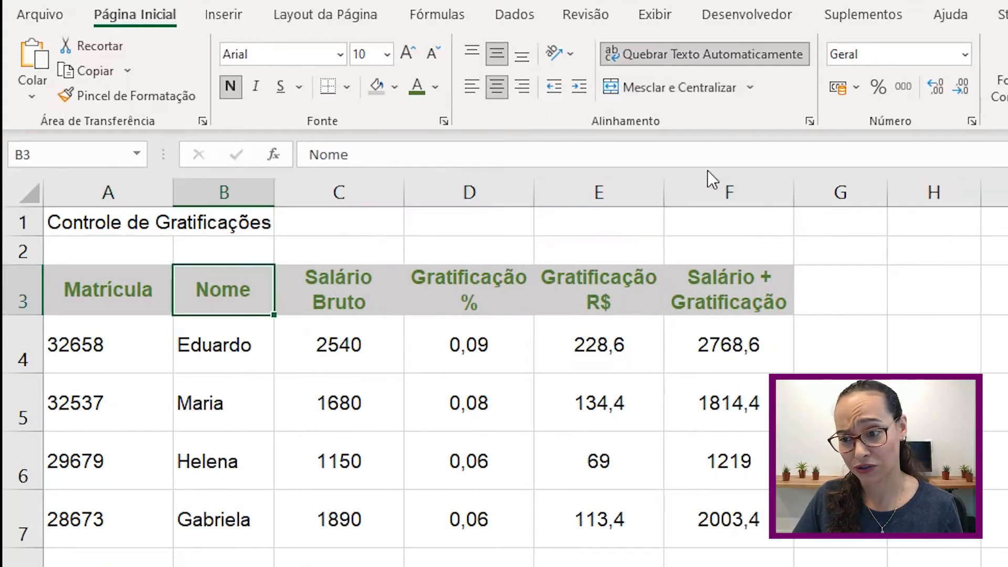
- Merge and center the title across A1:F1 again, and left-align the text in the merged cell
{"action": "left_click", "coordinate": [139, 225]}
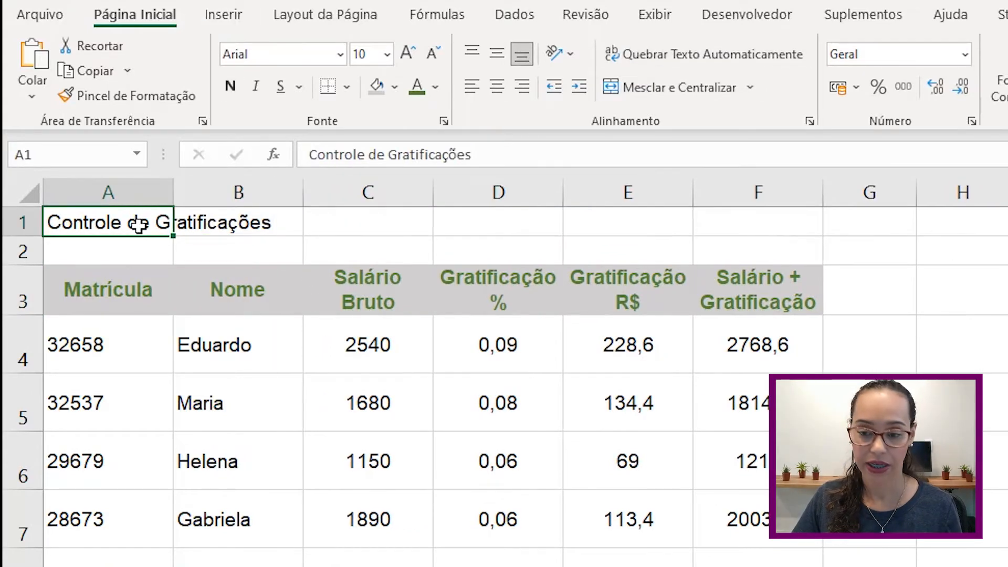
{"action": "left_click_drag", "start_coordinate": [139, 225], "coordinate": [731, 215]}
{"action": "left_click", "coordinate": [717, 89]}
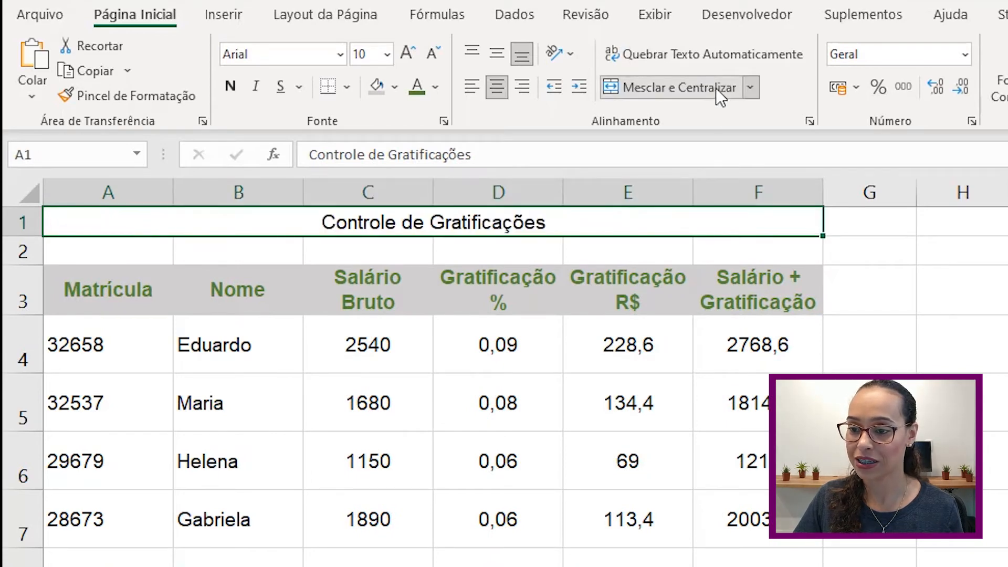
{"action": "left_click", "coordinate": [471, 90]}
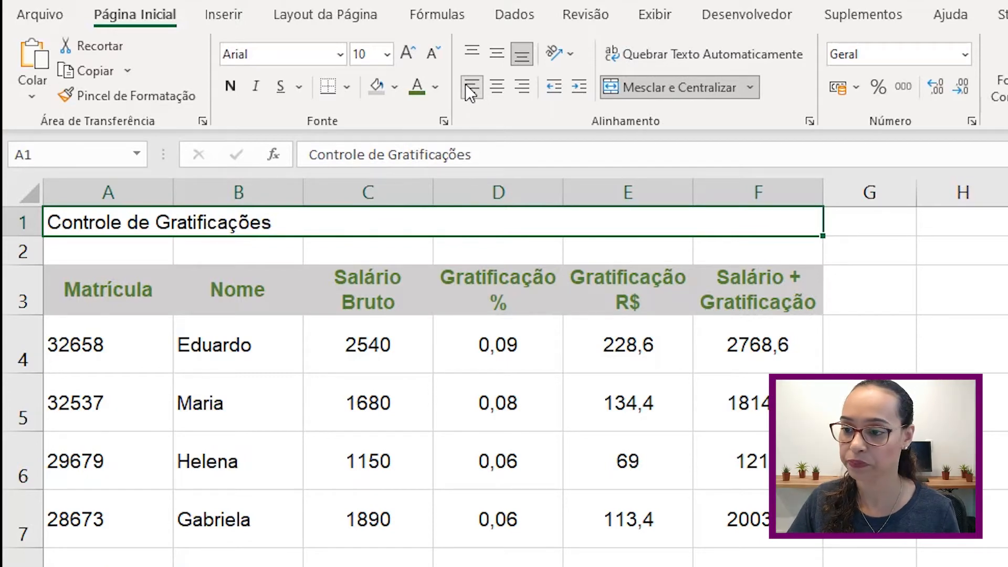
{"action": "left_click", "coordinate": [755, 88]}
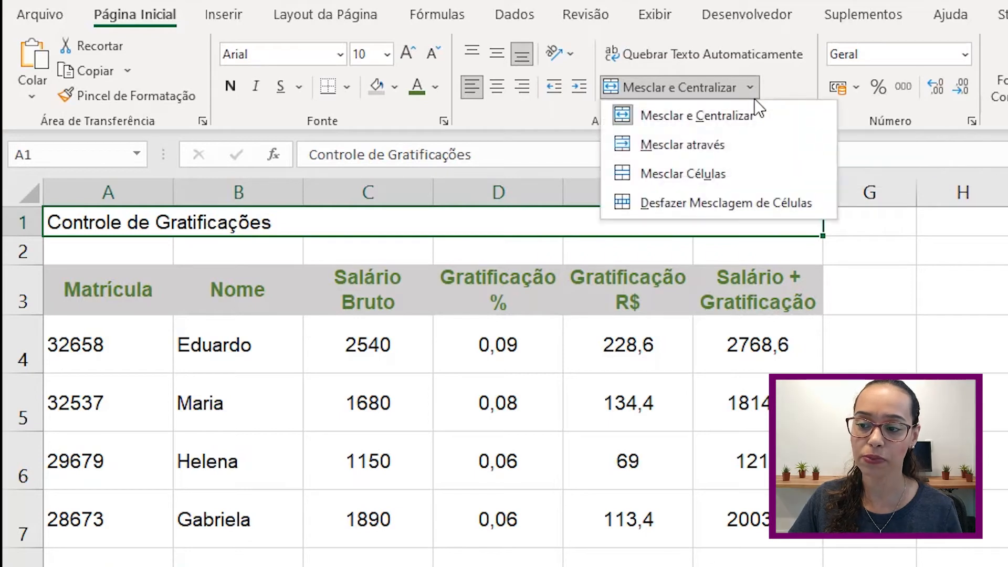
{"action": "left_click", "coordinate": [739, 148]}
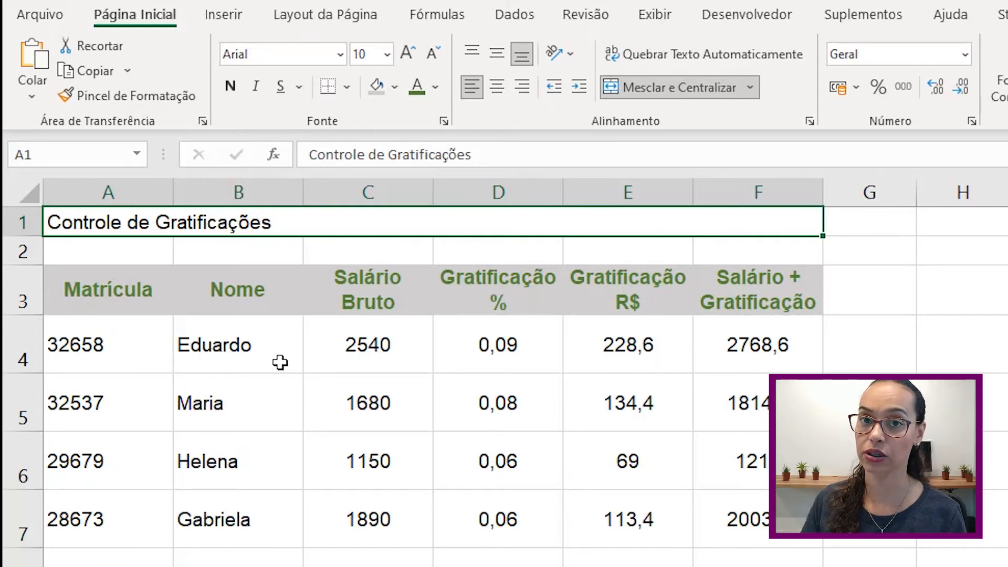
- Insert a blank column between the Nome and Salário Bruto columns
{"action": "right_click", "coordinate": [363, 185]}
{"action": "left_click", "coordinate": [399, 359]}
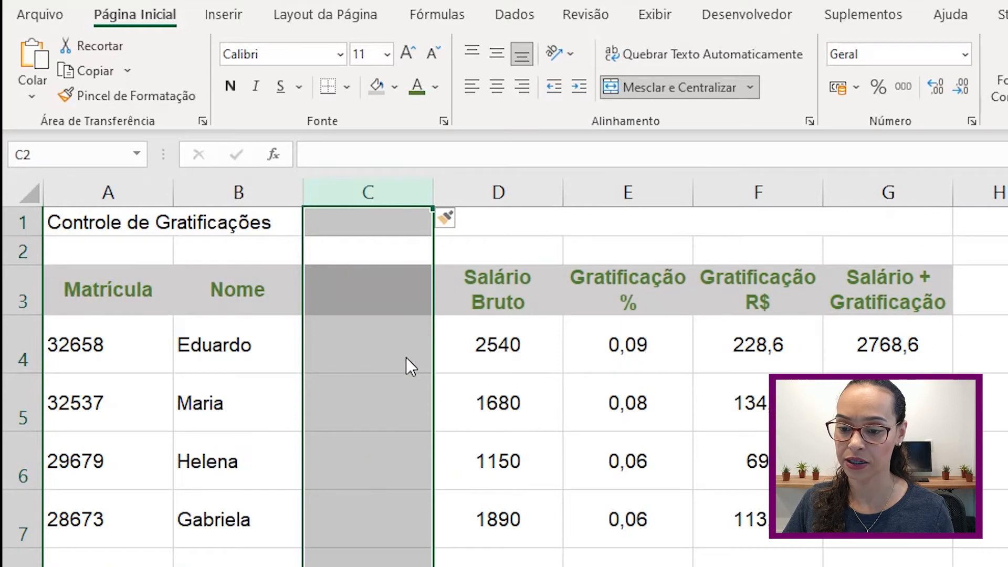
{"action": "left_click", "coordinate": [405, 358]}
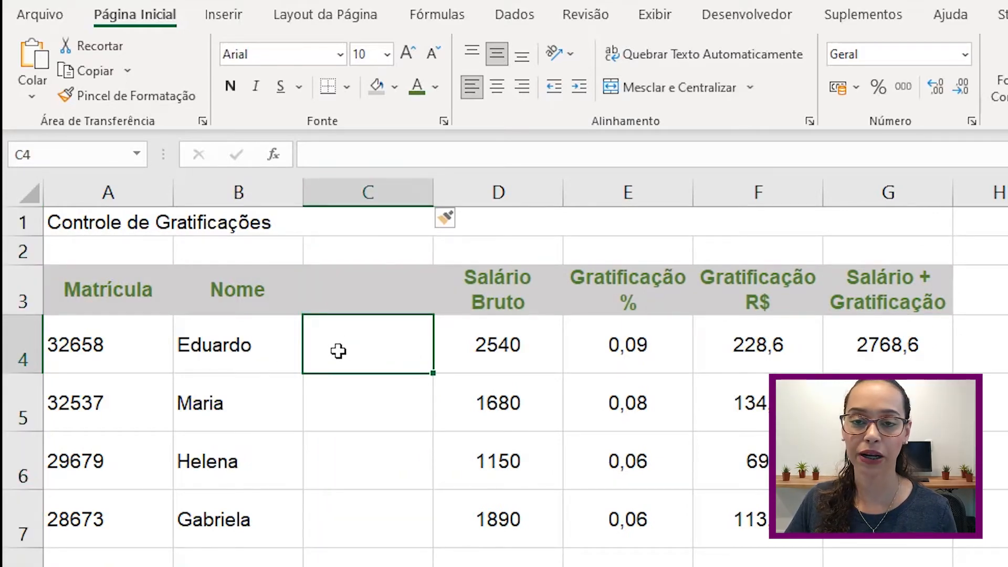
- Merge each employee's name cell with the blank cell in column C, row by row from row 4, using Mesclar através
{"action": "left_click_drag", "start_coordinate": [186, 303], "coordinate": [262, 560]}
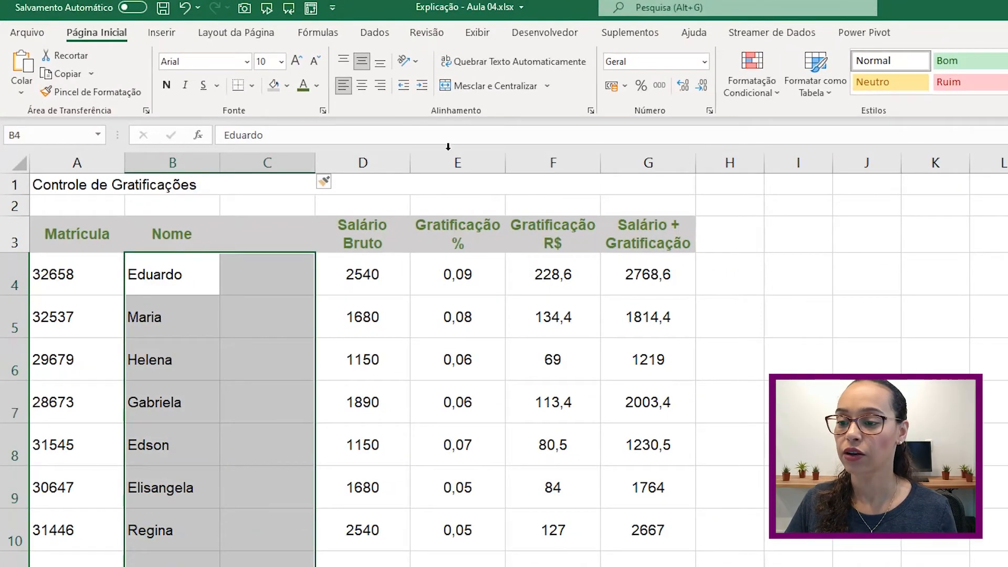
{"action": "left_click", "coordinate": [549, 87]}
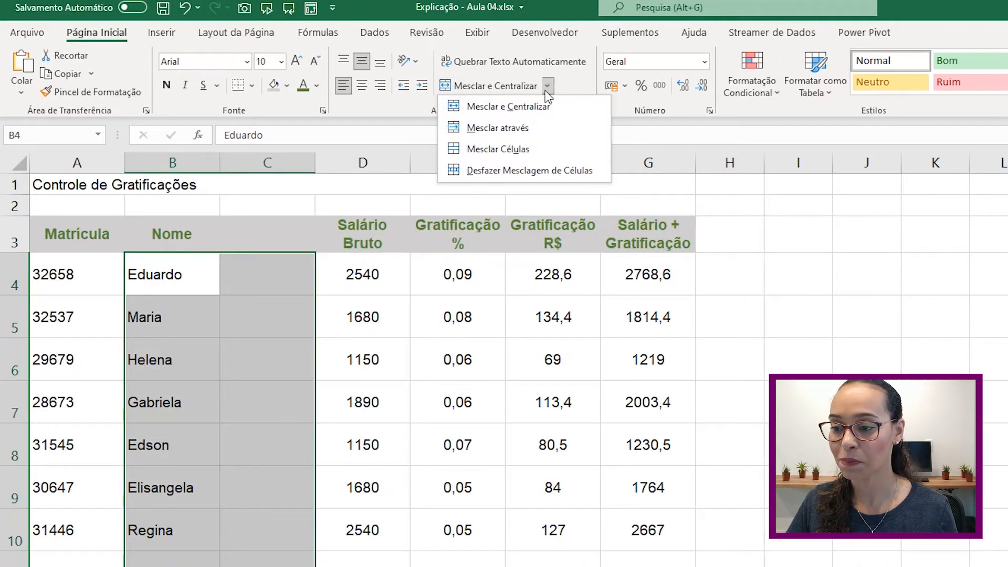
{"action": "left_click", "coordinate": [496, 128]}
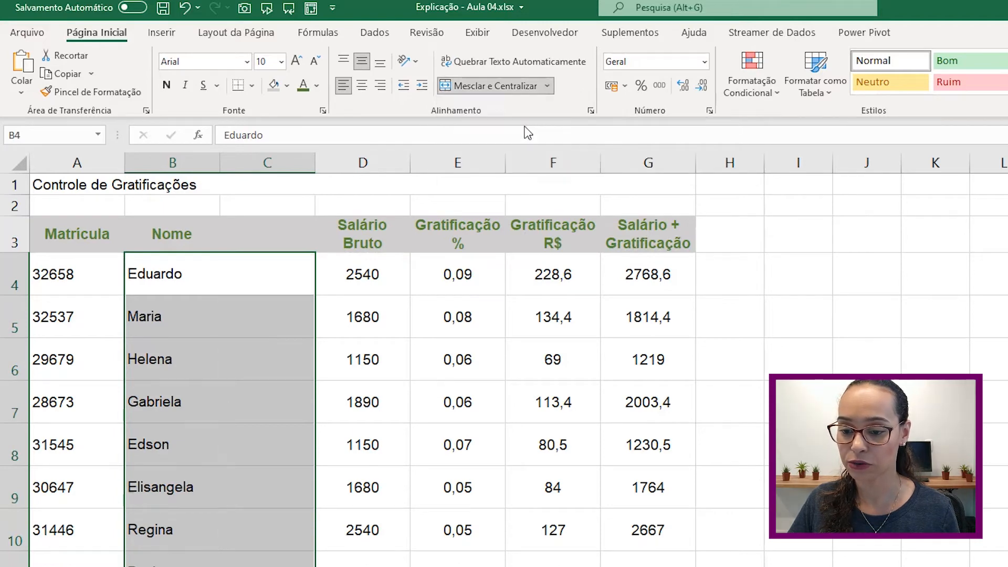
- Examine the merged name cells from row 4 to row 11 one by one to check how Mesclar através joined them
{"action": "left_click", "coordinate": [192, 268]}
{"action": "left_click", "coordinate": [194, 314]}
{"action": "left_click", "coordinate": [191, 357]}
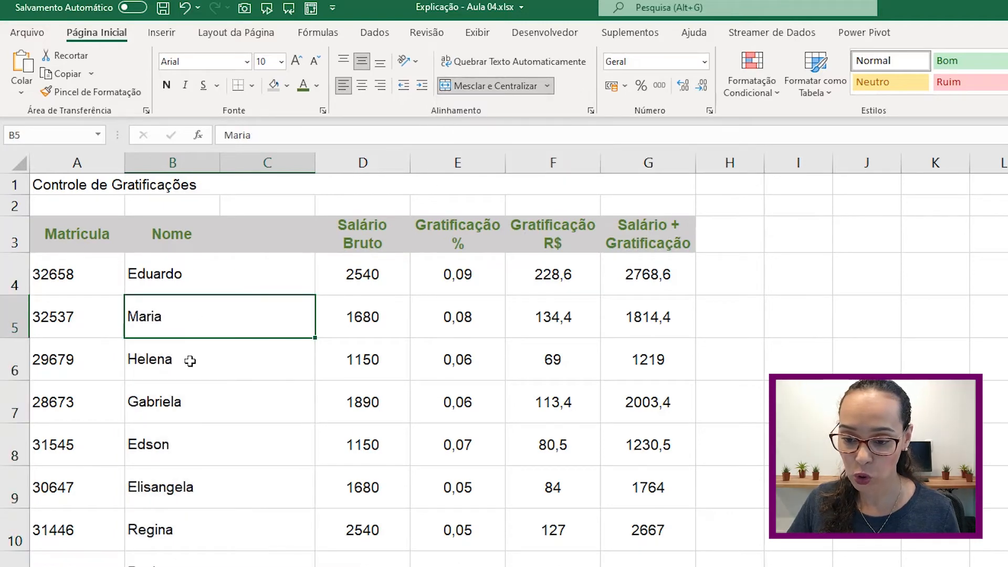
{"action": "left_click", "coordinate": [169, 408]}
{"action": "left_click", "coordinate": [172, 444]}
{"action": "left_click", "coordinate": [173, 490]}
{"action": "left_click", "coordinate": [172, 533]}
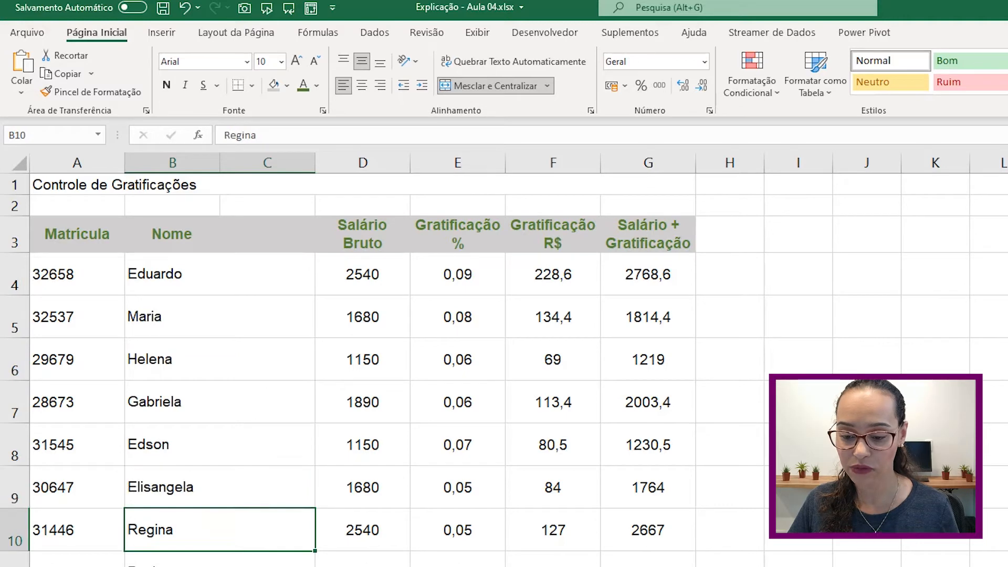
{"action": "left_click", "coordinate": [173, 565]}
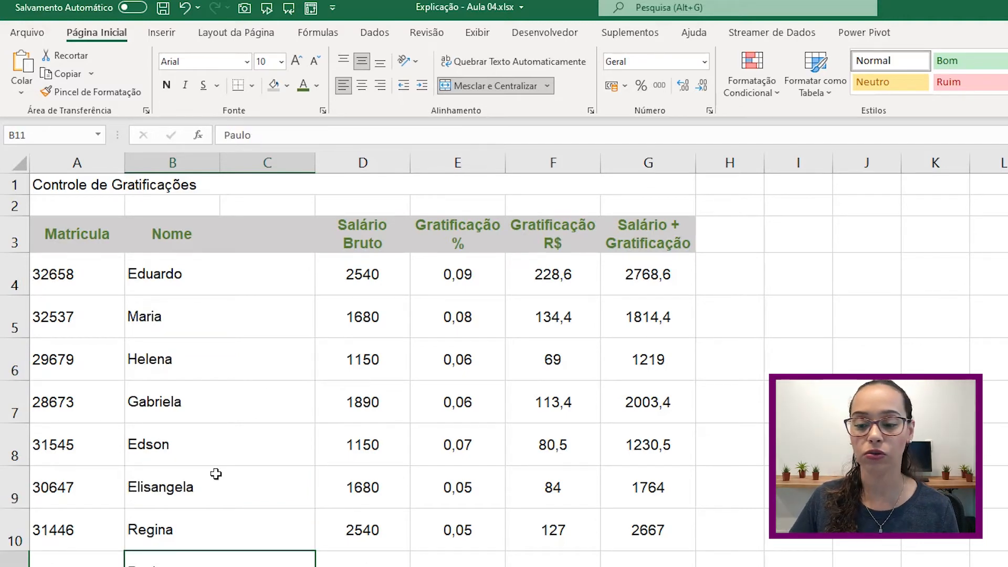
{"action": "left_click_drag", "start_coordinate": [207, 273], "coordinate": [197, 563]}
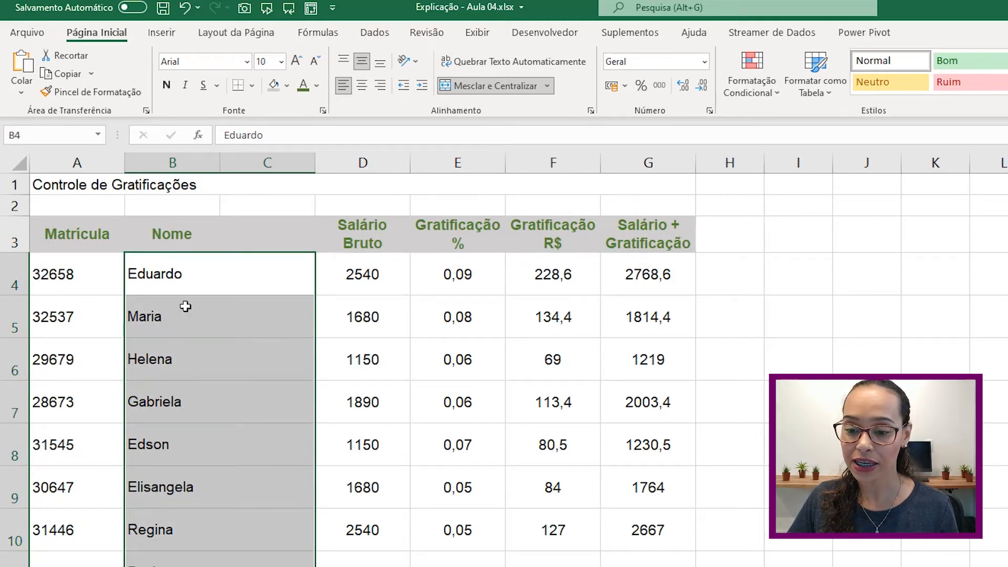
{"action": "left_click", "coordinate": [175, 274]}
{"action": "left_click", "coordinate": [179, 322]}
{"action": "left_click", "coordinate": [175, 359]}
{"action": "left_click", "coordinate": [174, 391]}
{"action": "left_click", "coordinate": [173, 273]}
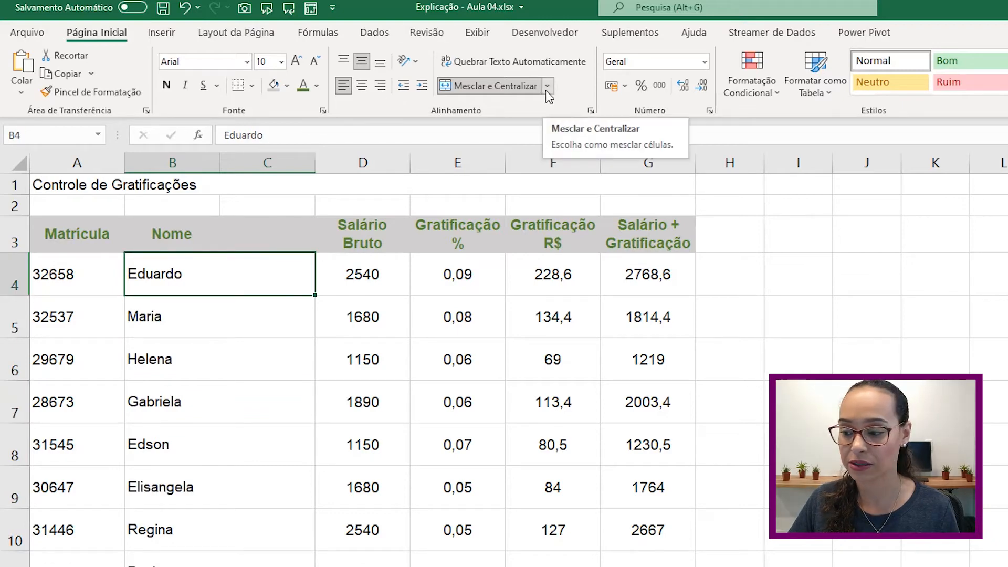
- Merge the empty cells I4:I7 vertically into one cell with Mesclar Células
{"action": "left_click", "coordinate": [809, 272]}
{"action": "left_click_drag", "start_coordinate": [808, 272], "coordinate": [803, 407]}
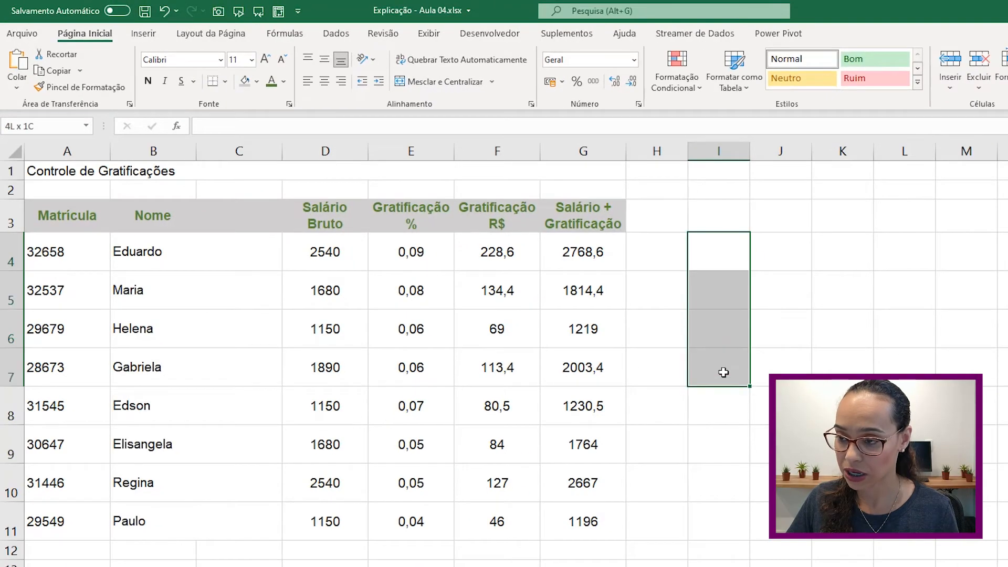
{"action": "left_click_drag", "start_coordinate": [723, 372], "coordinate": [724, 372]}
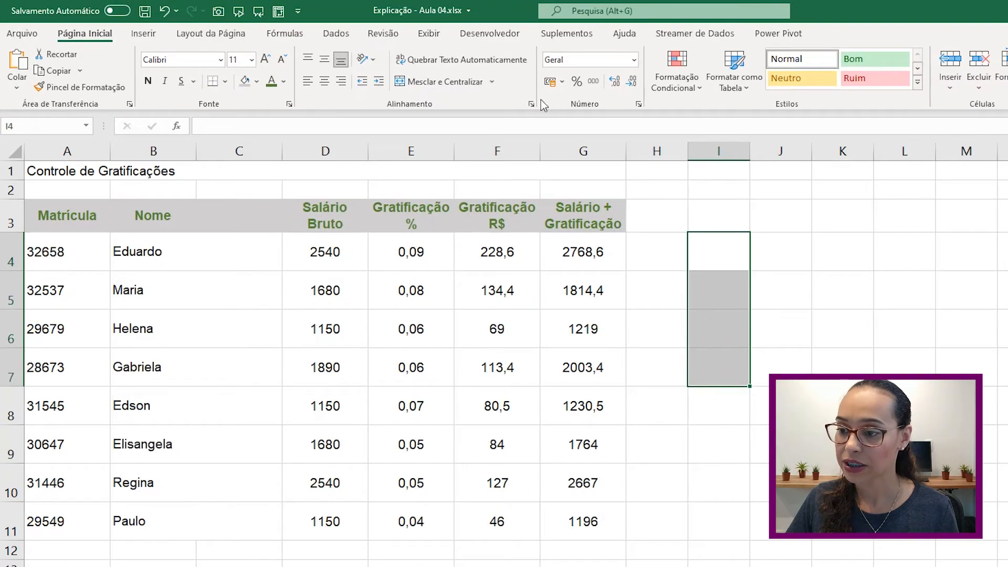
{"action": "left_click", "coordinate": [497, 78]}
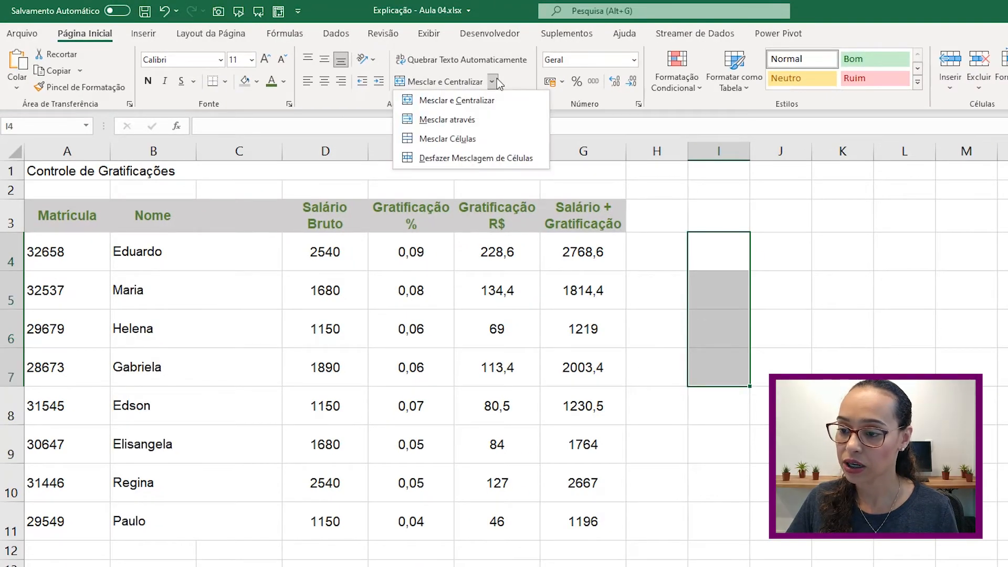
{"action": "left_click", "coordinate": [481, 139]}
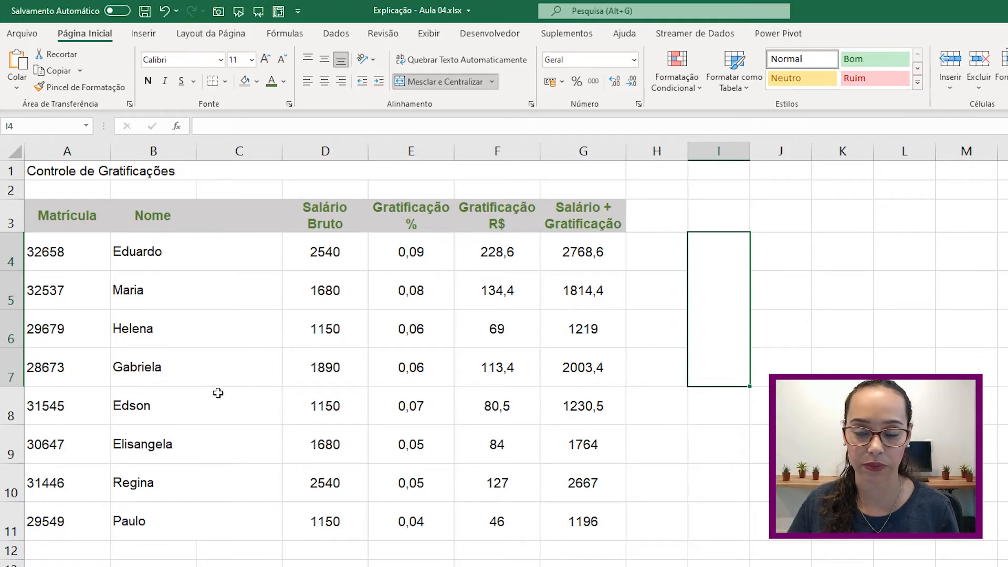
- Delete the blank column C between the Nome and Salário Bruto columns
{"action": "right_click", "coordinate": [241, 152]}
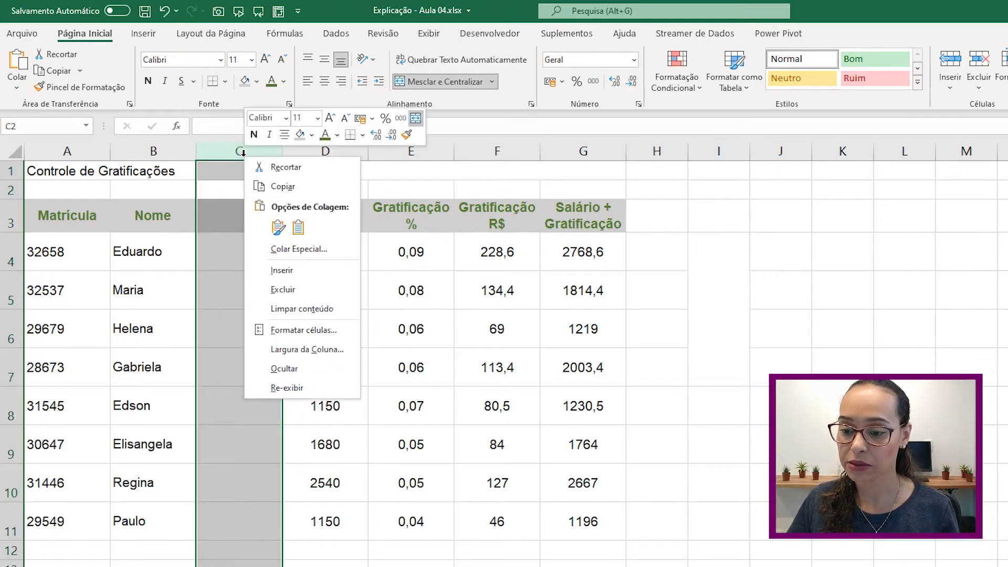
{"action": "left_click", "coordinate": [265, 292]}
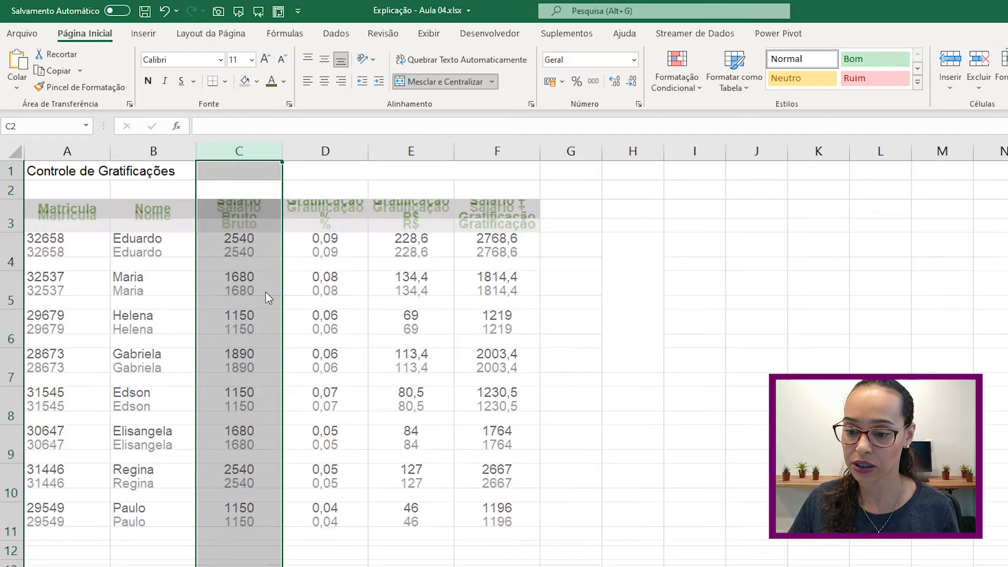
{"action": "left_click", "coordinate": [177, 252]}
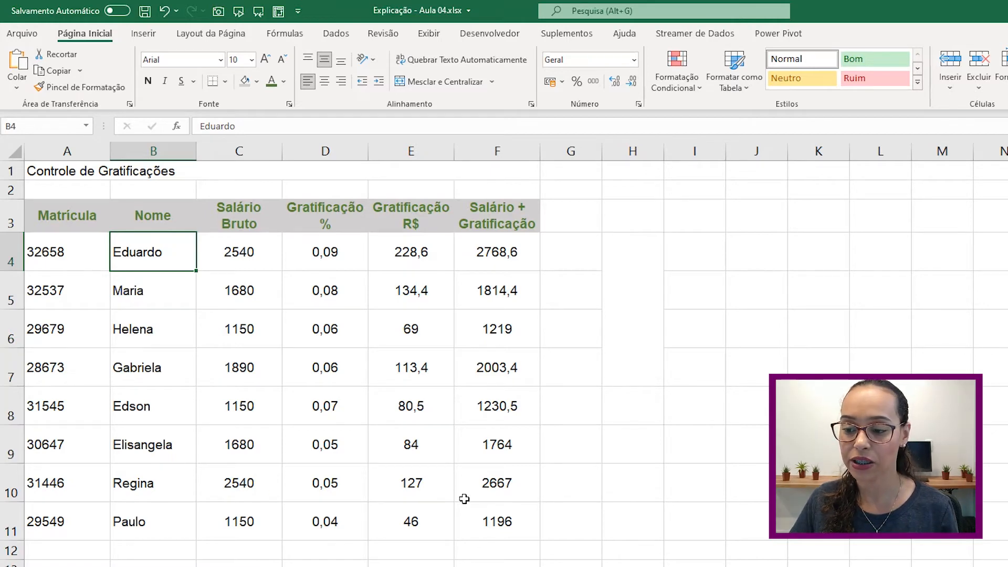
{"action": "left_click", "coordinate": [504, 263]}
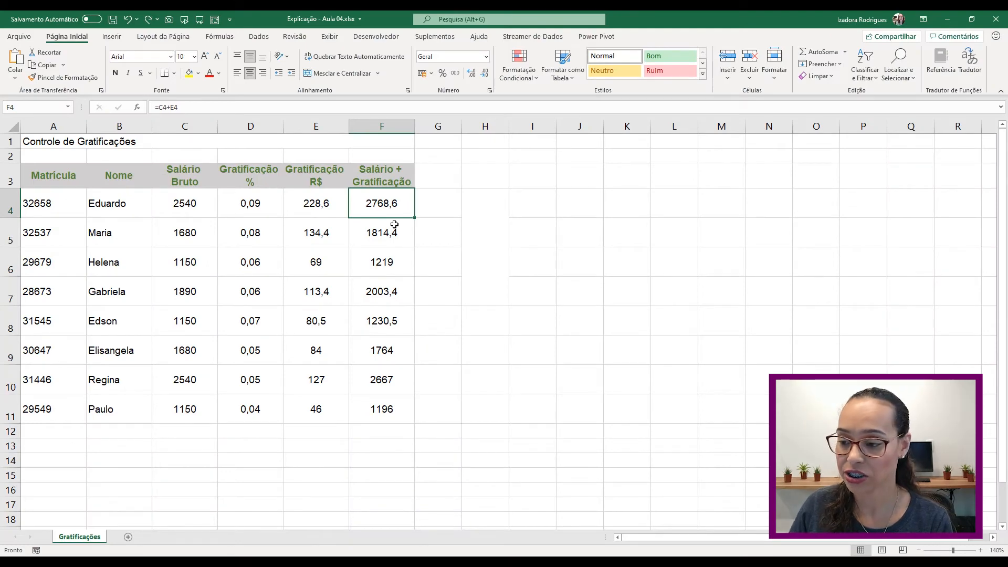
- Unmerge the vertically merged block H4:H7 beside the table and check its individual cells
{"action": "left_click", "coordinate": [483, 220]}
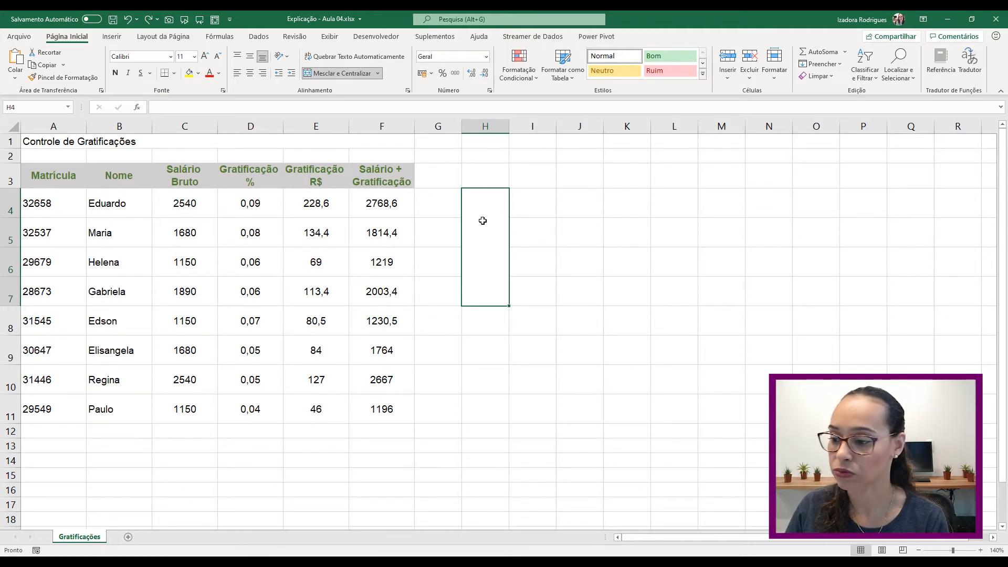
{"action": "left_click", "coordinate": [352, 78]}
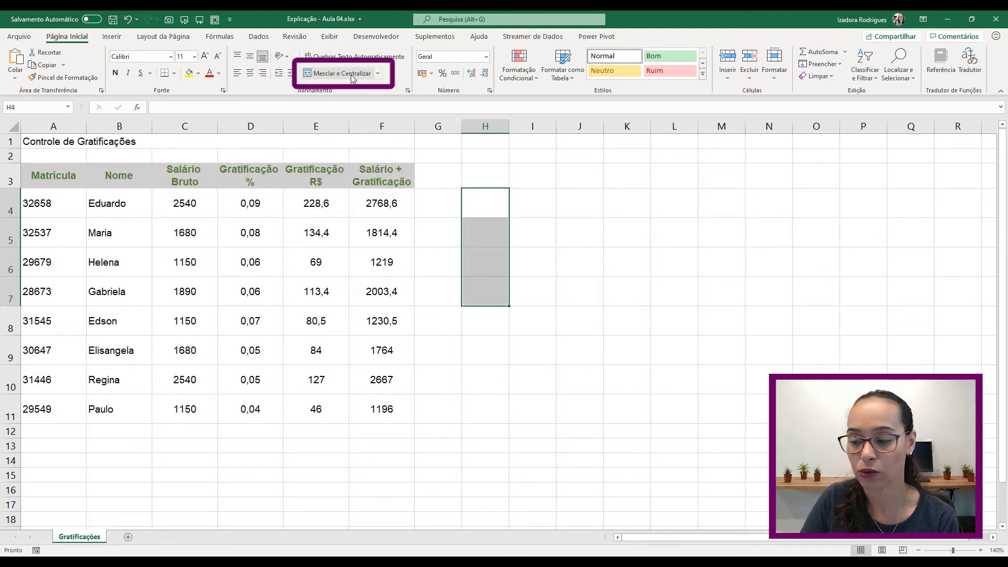
{"action": "left_click", "coordinate": [528, 201]}
{"action": "left_click", "coordinate": [490, 209]}
{"action": "left_click", "coordinate": [491, 261]}
{"action": "left_click", "coordinate": [492, 232]}
{"action": "left_click", "coordinate": [483, 214]}
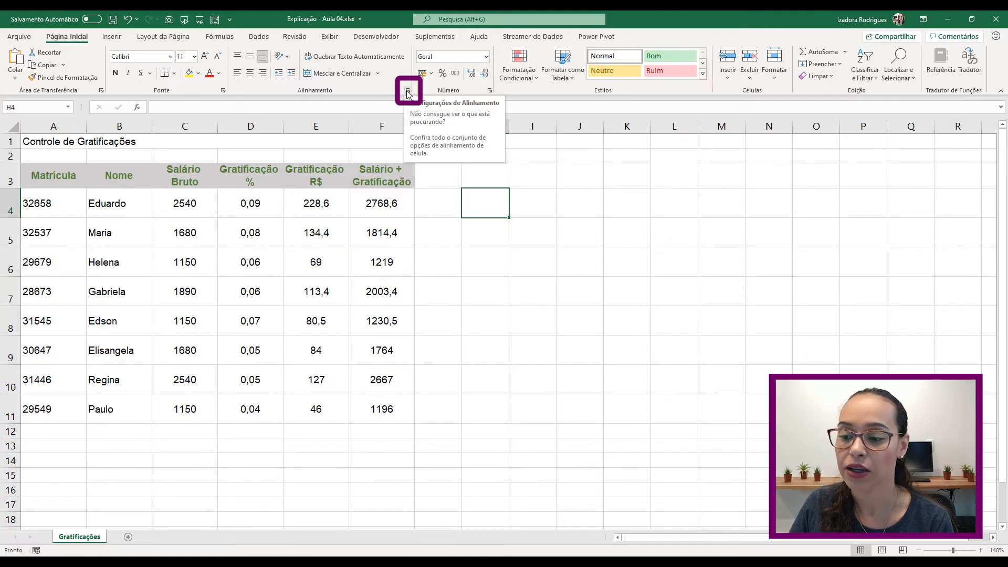
- Set the horizontal alignment of the header cells A3:F3 to Justificar in the cell alignment settings
{"action": "left_click", "coordinate": [70, 180]}
{"action": "key", "text": "ctrl+shift+Right"}
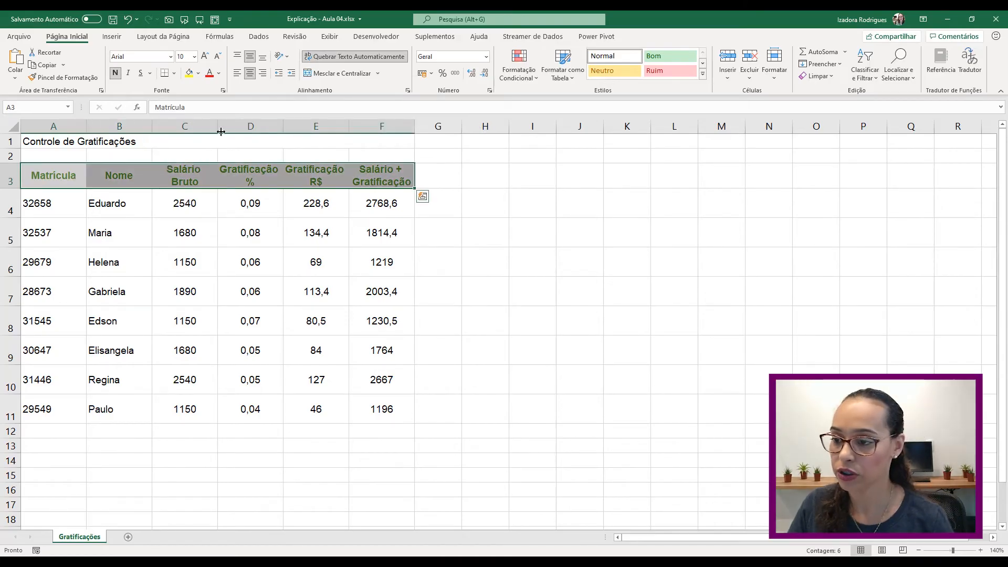
{"action": "left_click", "coordinate": [408, 91]}
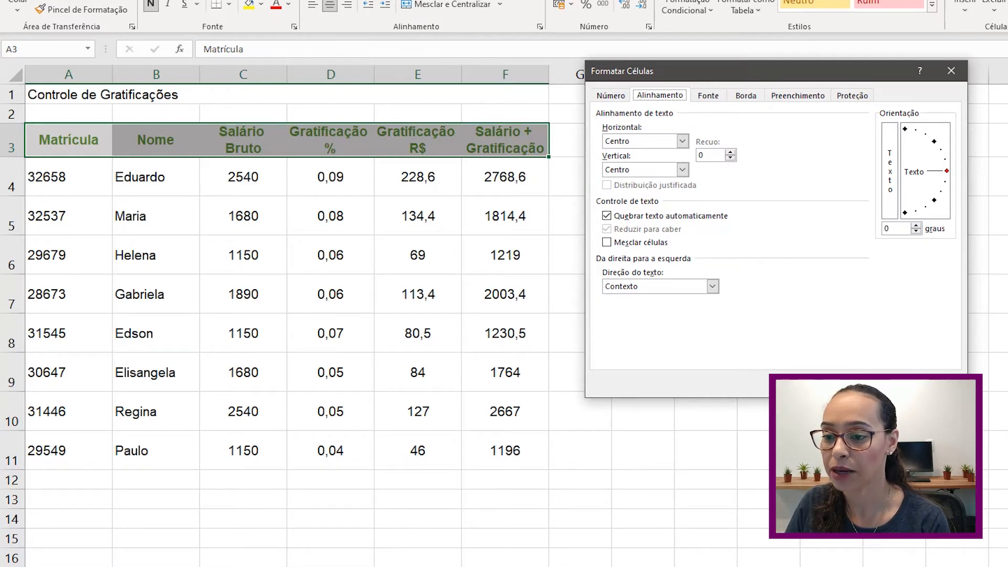
{"action": "left_click", "coordinate": [683, 143]}
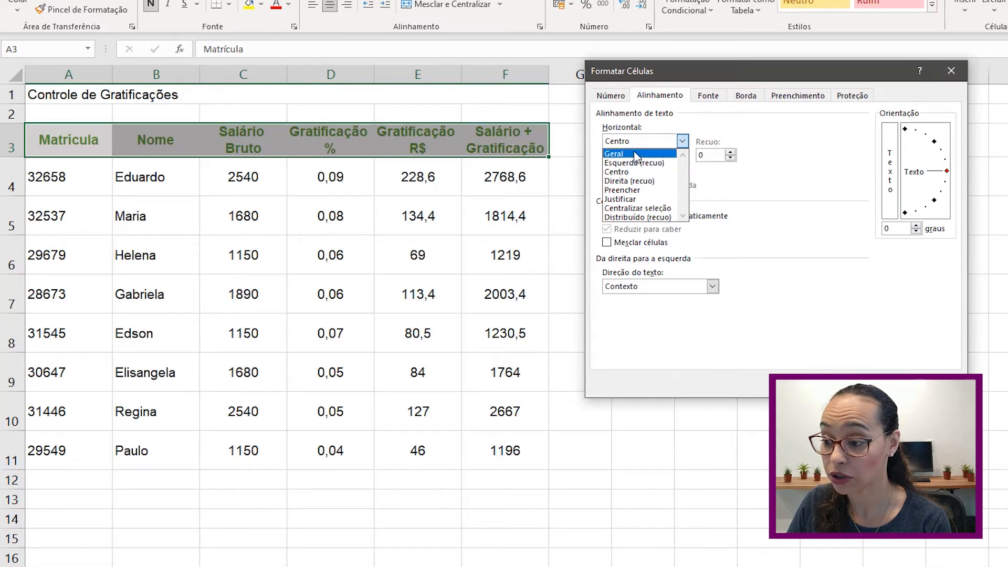
{"action": "left_click", "coordinate": [649, 200]}
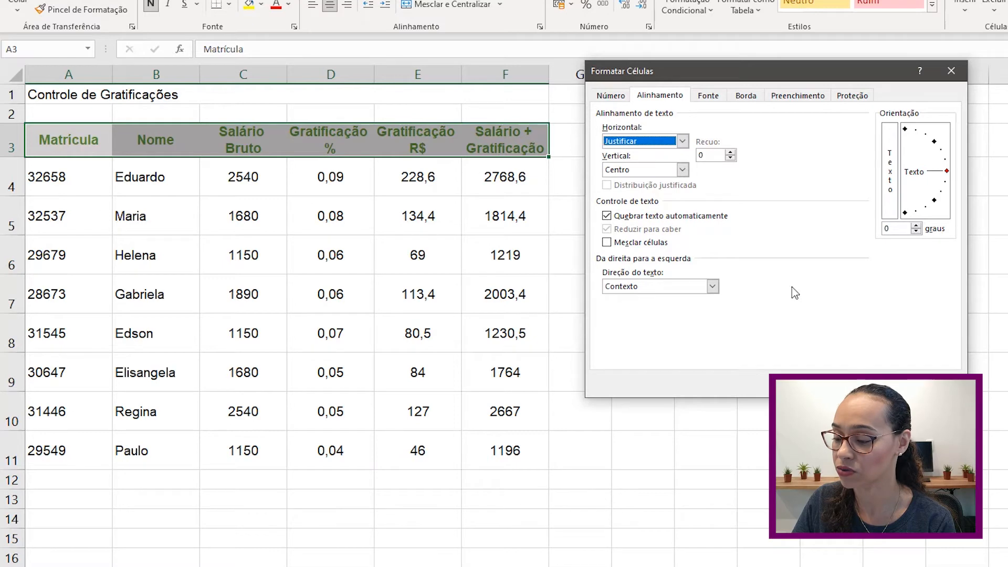
{"action": "key", "text": "Return"}
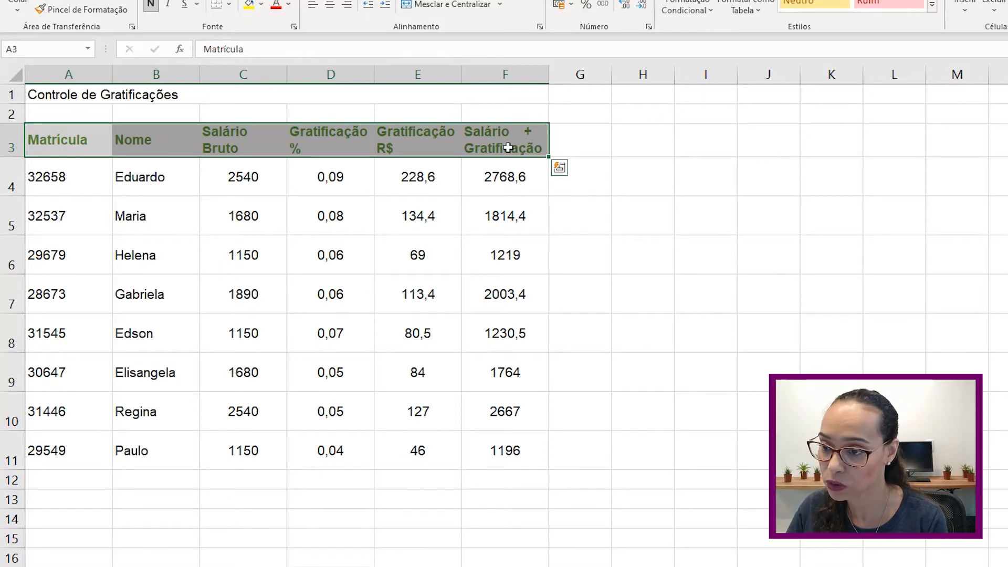
- Change the horizontal alignment of the header cells A3:F3 to Preencher
{"action": "left_click", "coordinate": [540, 27]}
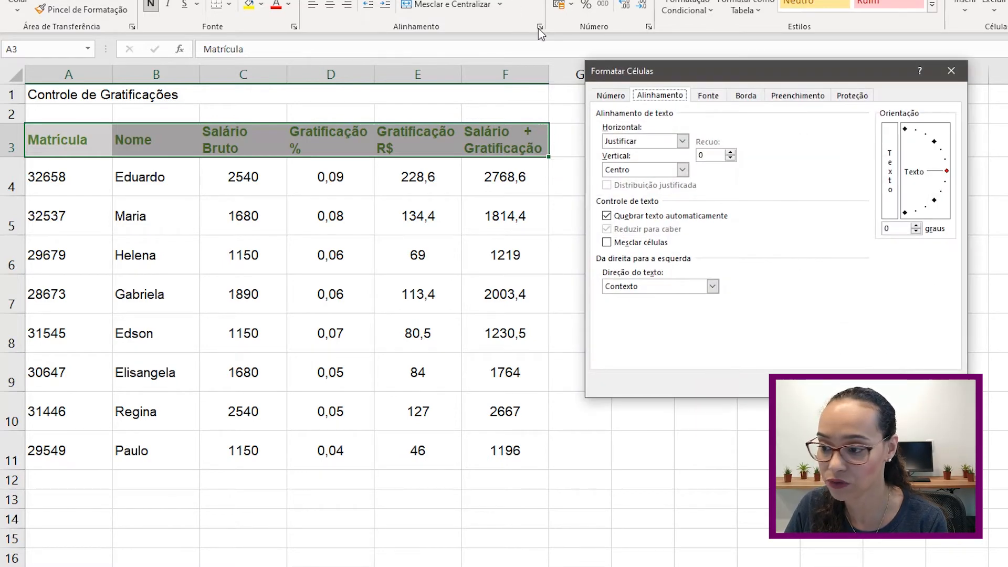
{"action": "left_click", "coordinate": [682, 141]}
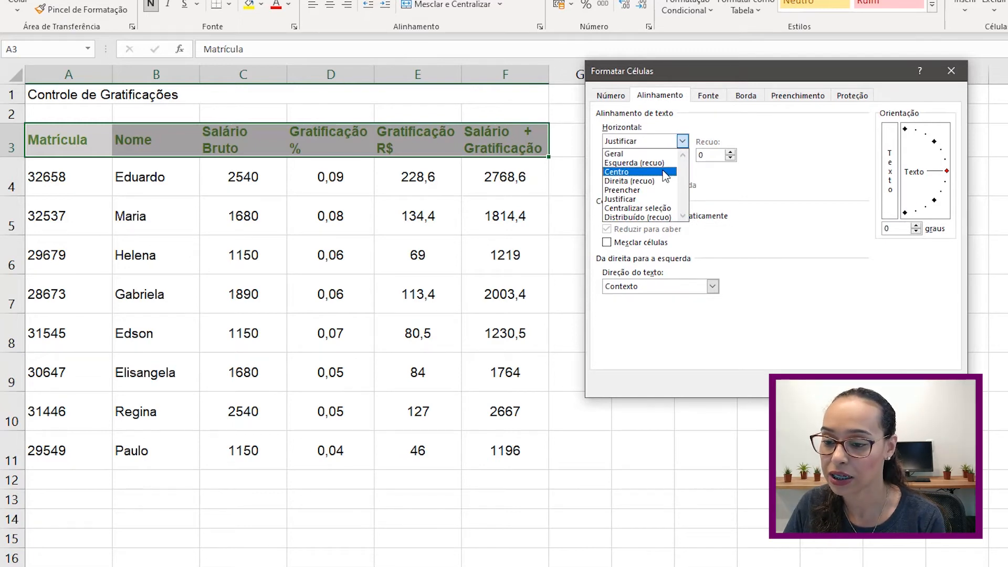
{"action": "left_click", "coordinate": [648, 191]}
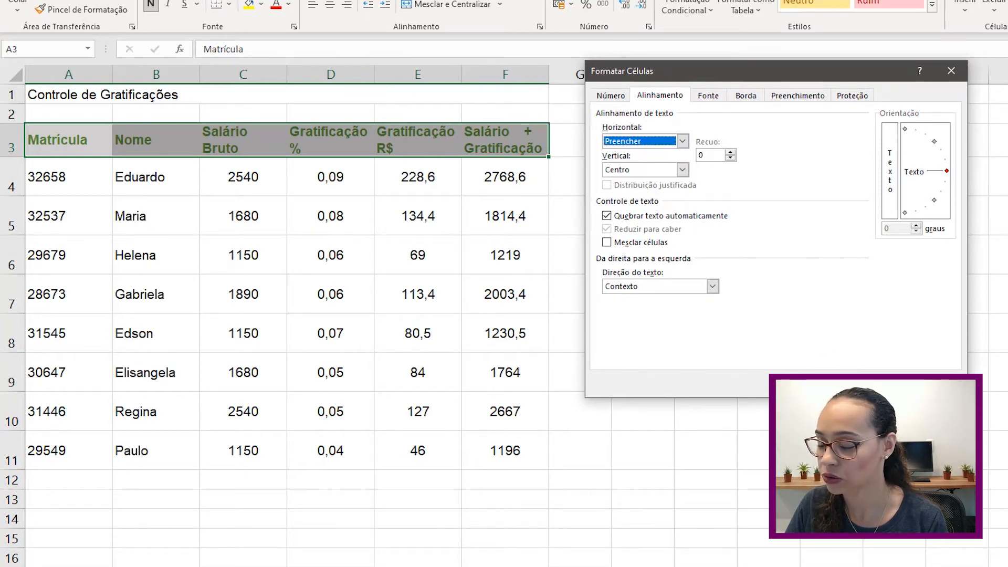
{"action": "left_click", "coordinate": [869, 383]}
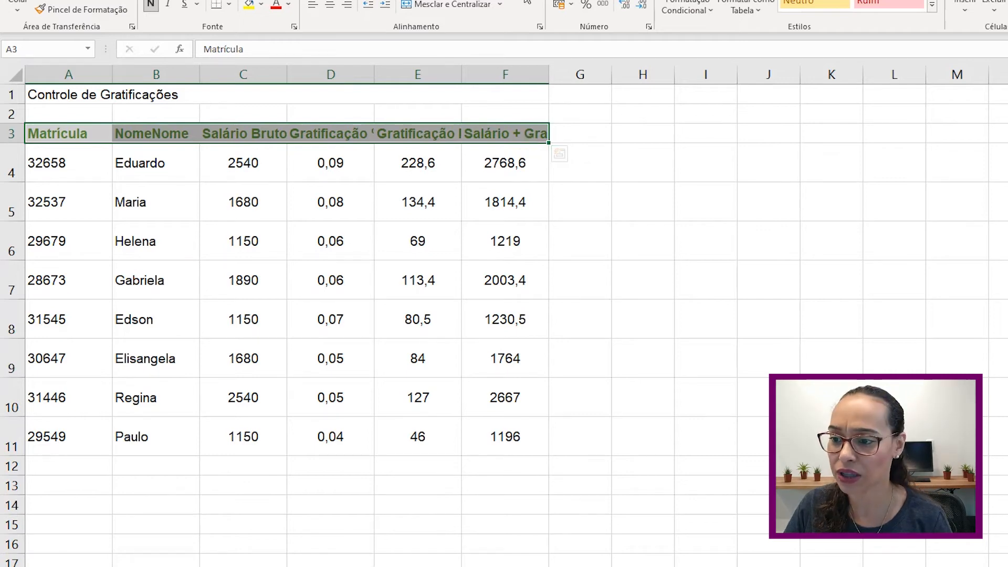
- Set the horizontal alignment of the header cells A3:F3 back to Centro
{"action": "left_click", "coordinate": [540, 26]}
{"action": "left_click", "coordinate": [683, 142]}
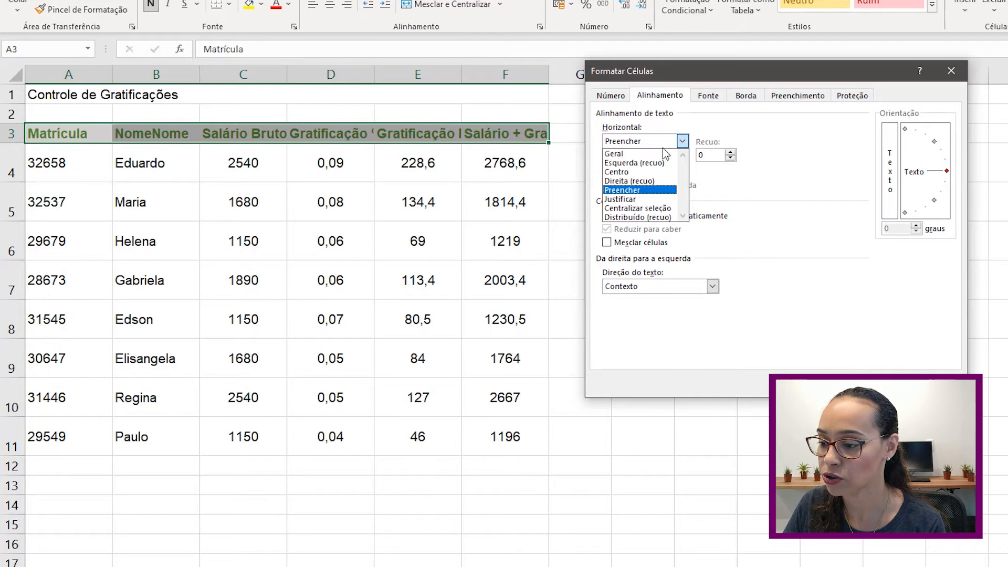
{"action": "left_click", "coordinate": [630, 172]}
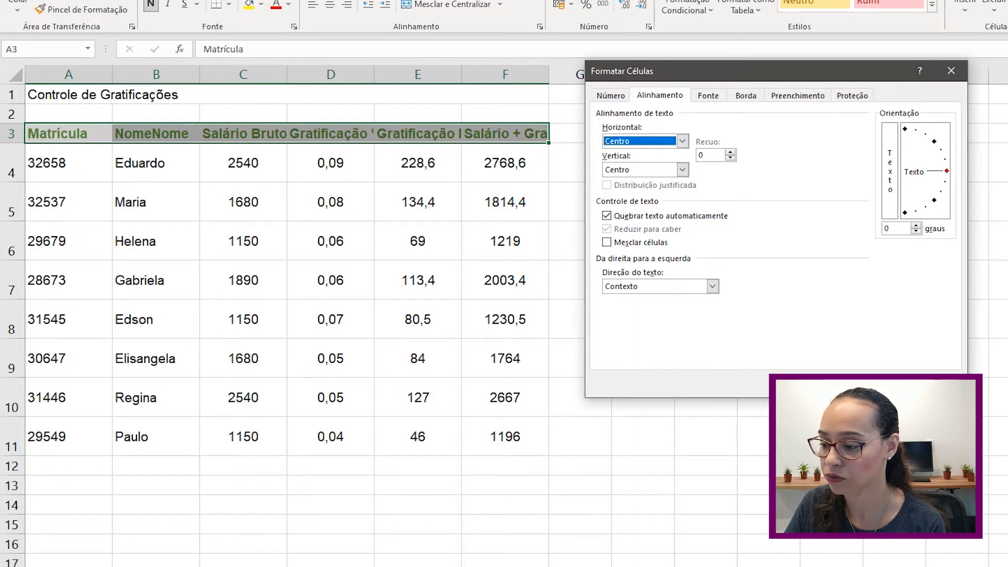
{"action": "left_click", "coordinate": [876, 384]}
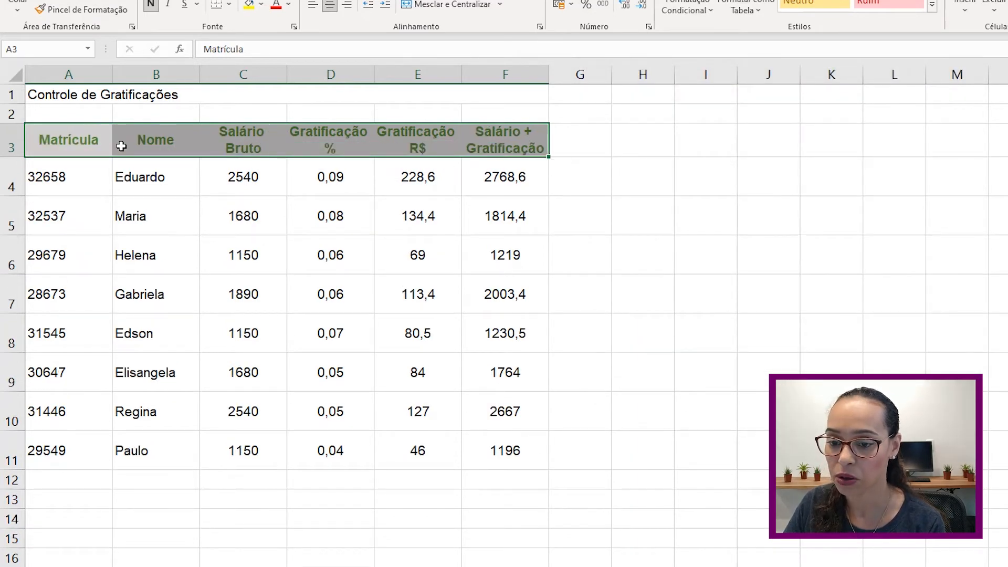
{"action": "left_click", "coordinate": [540, 26]}
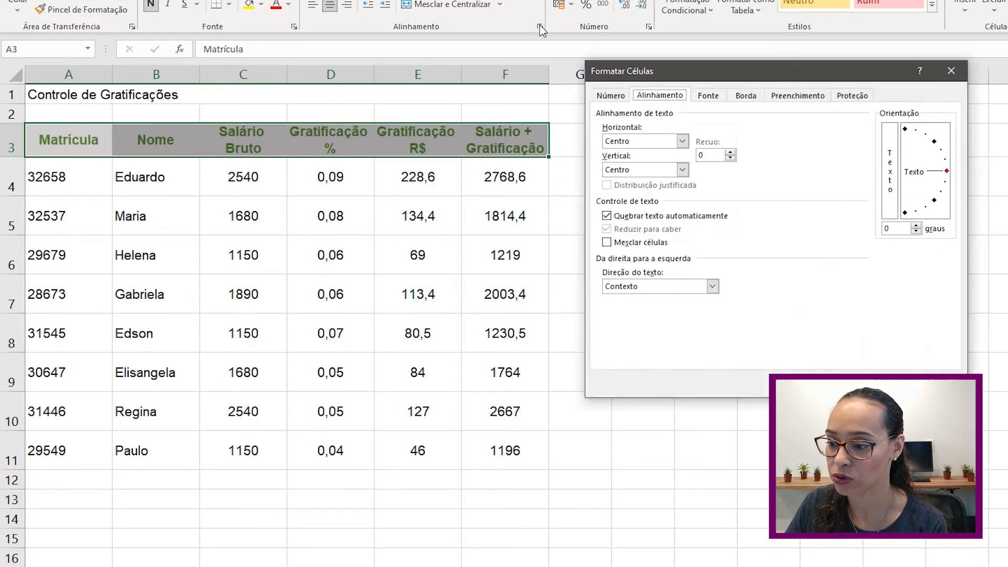
{"action": "left_click", "coordinate": [631, 173]}
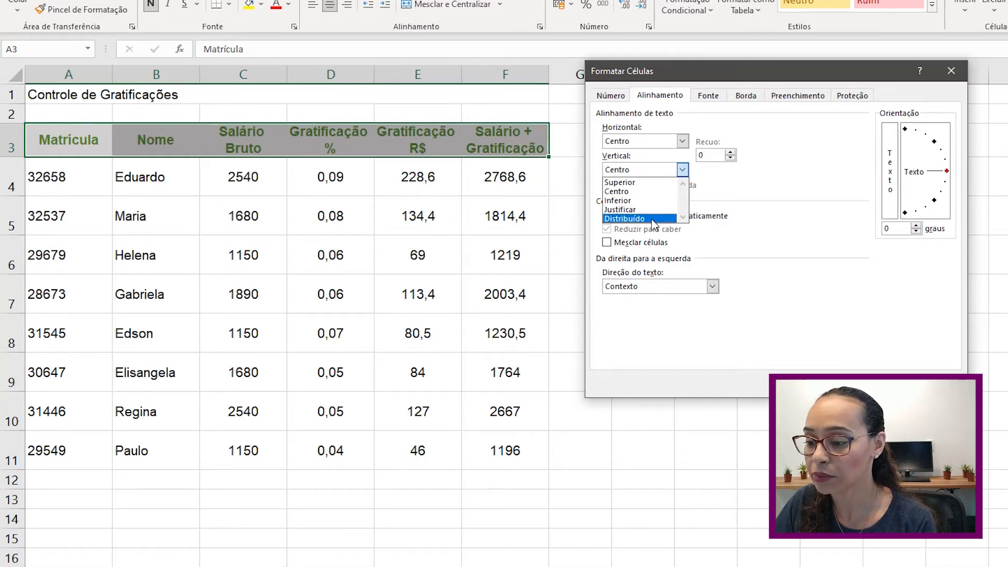
{"action": "left_click", "coordinate": [748, 213]}
{"action": "key", "text": "Return"}
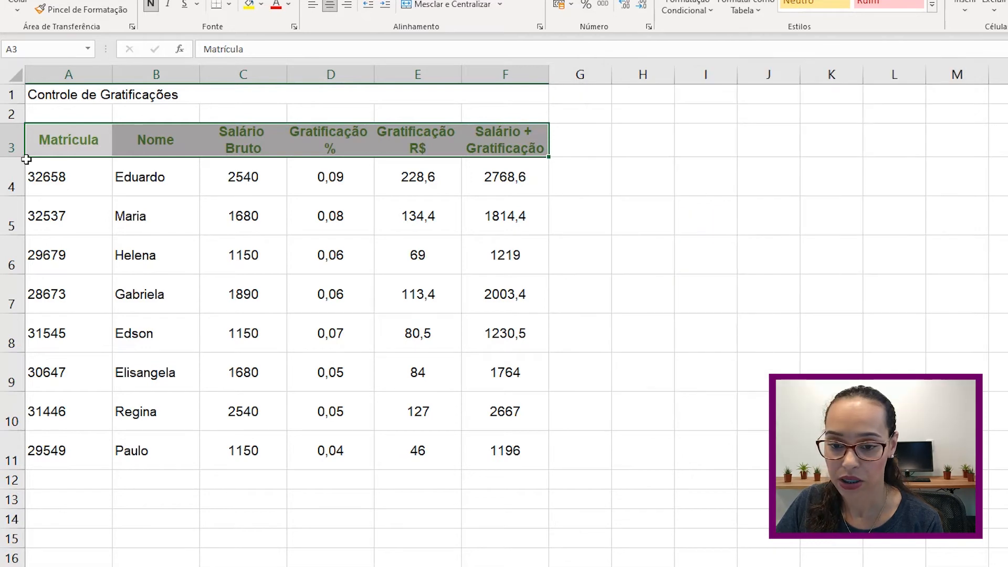
- Increase the height of header row 3 to about double and set the vertical alignment of A3:F3 to Distribuído
{"action": "left_click_drag", "start_coordinate": [12, 158], "coordinate": [10, 199]}
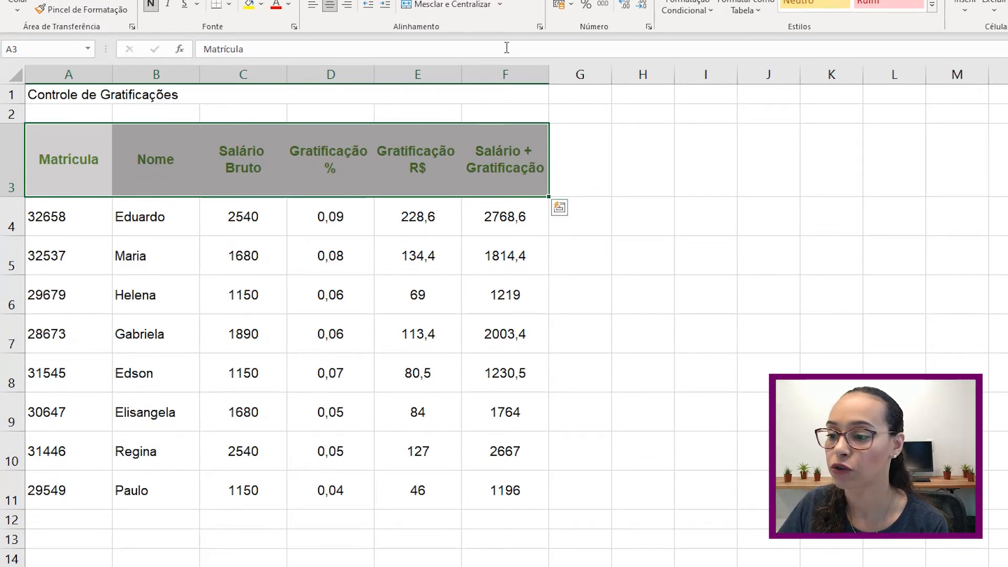
{"action": "left_click", "coordinate": [540, 26]}
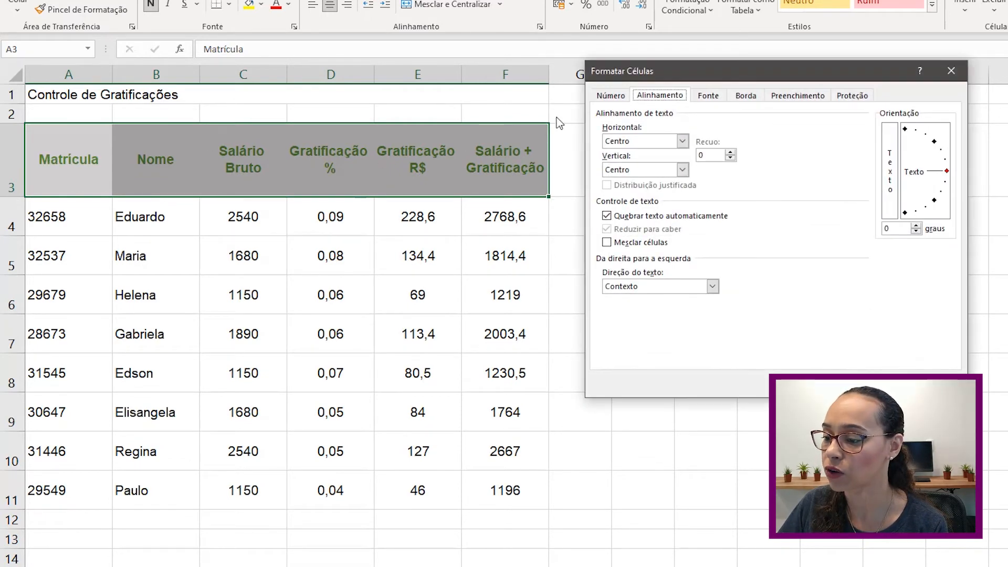
{"action": "left_click", "coordinate": [654, 169]}
{"action": "left_click", "coordinate": [641, 225]}
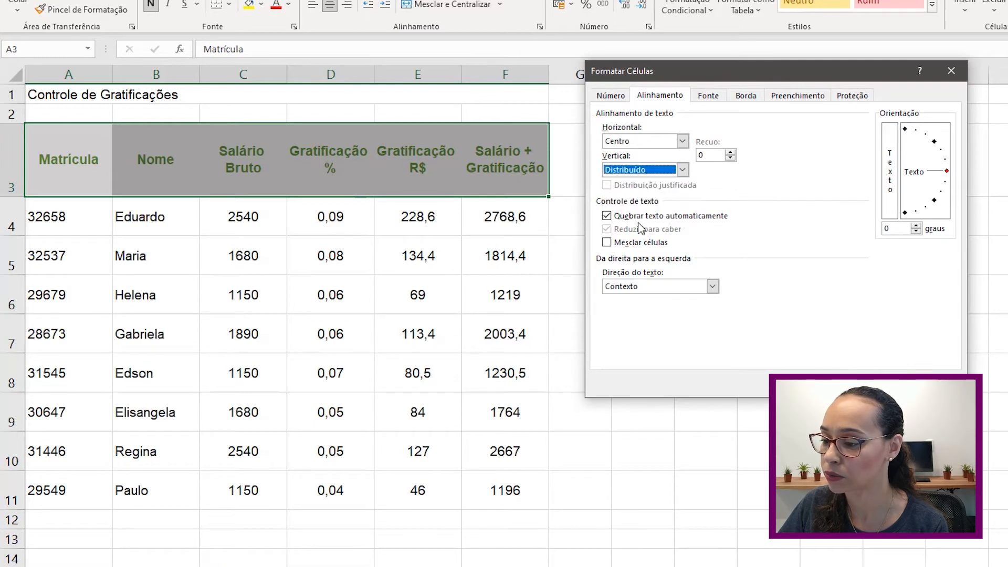
{"action": "left_click", "coordinate": [895, 383]}
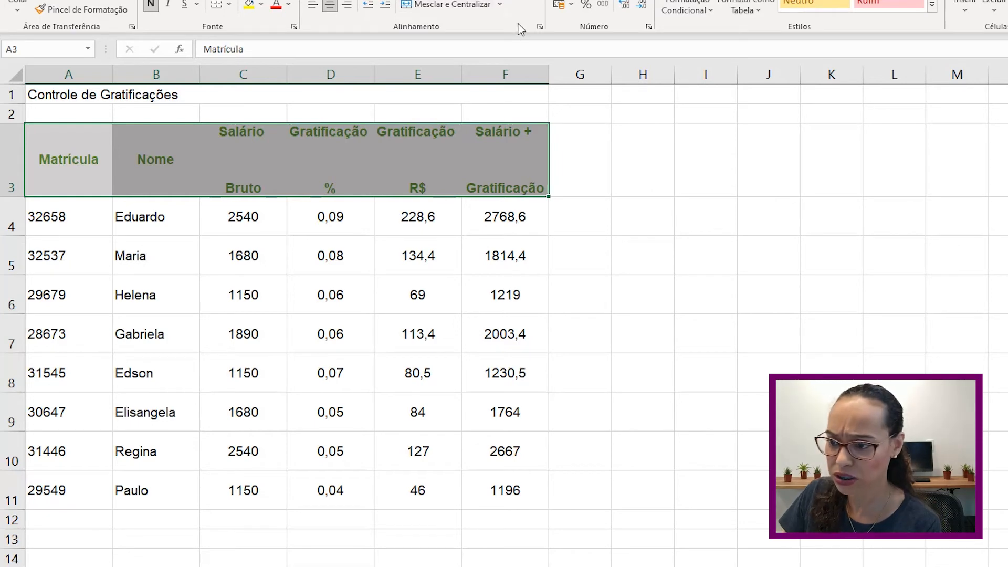
- Set the vertical alignment of the header cells A3:F3 back to Centro and reduce row 3's height to fit two text lines
{"action": "left_click", "coordinate": [540, 26]}
{"action": "left_click", "coordinate": [654, 171]}
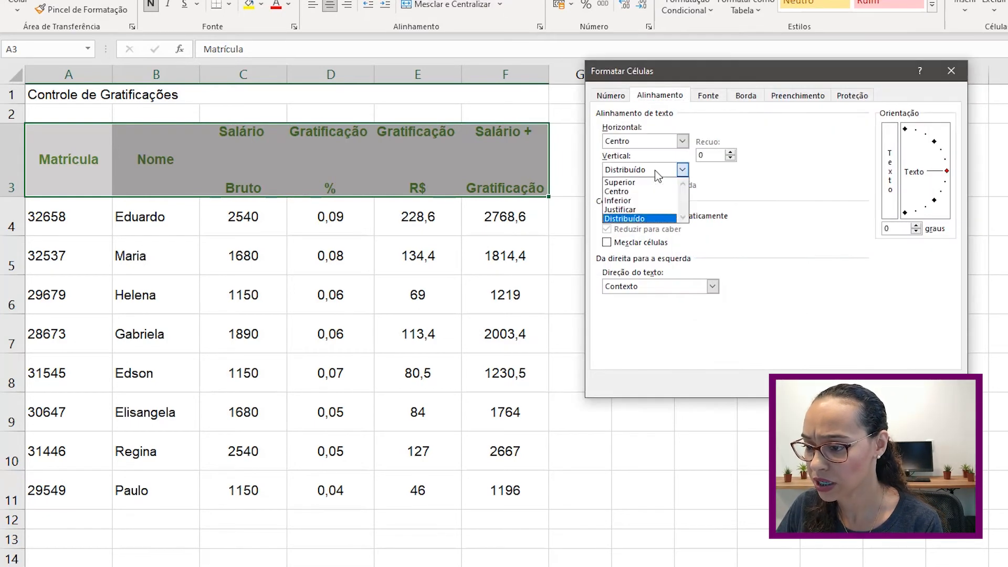
{"action": "left_click", "coordinate": [652, 192]}
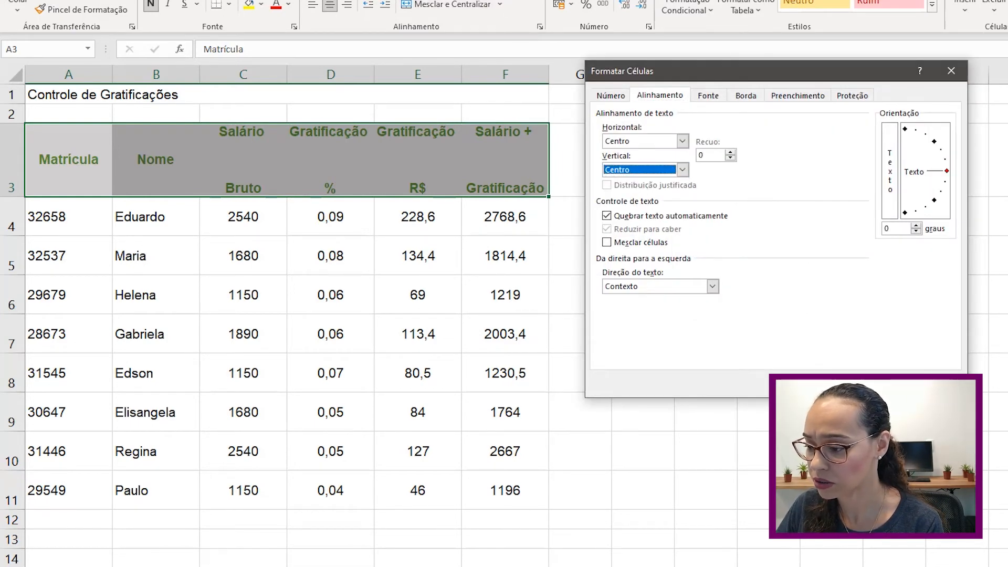
{"action": "left_click", "coordinate": [879, 384]}
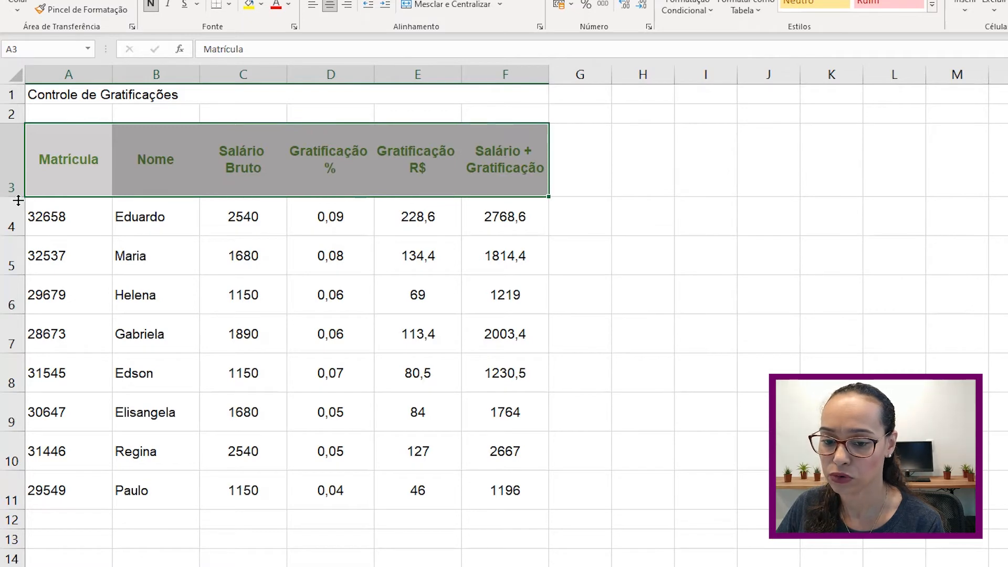
{"action": "left_click_drag", "start_coordinate": [19, 200], "coordinate": [19, 157]}
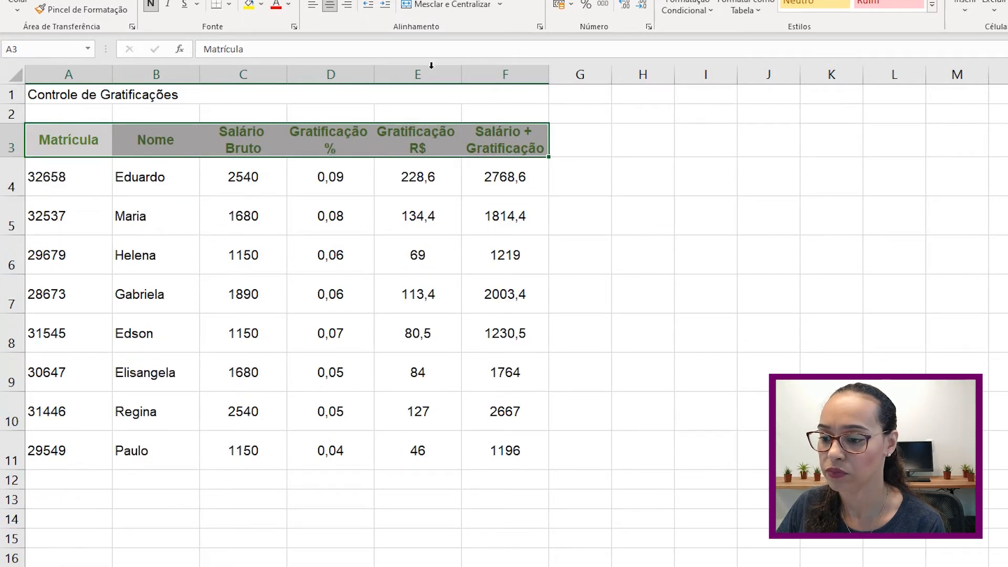
- Replace automatic text wrapping with Reduzir para caber on the header cells A3:F3
{"action": "left_click", "coordinate": [538, 26]}
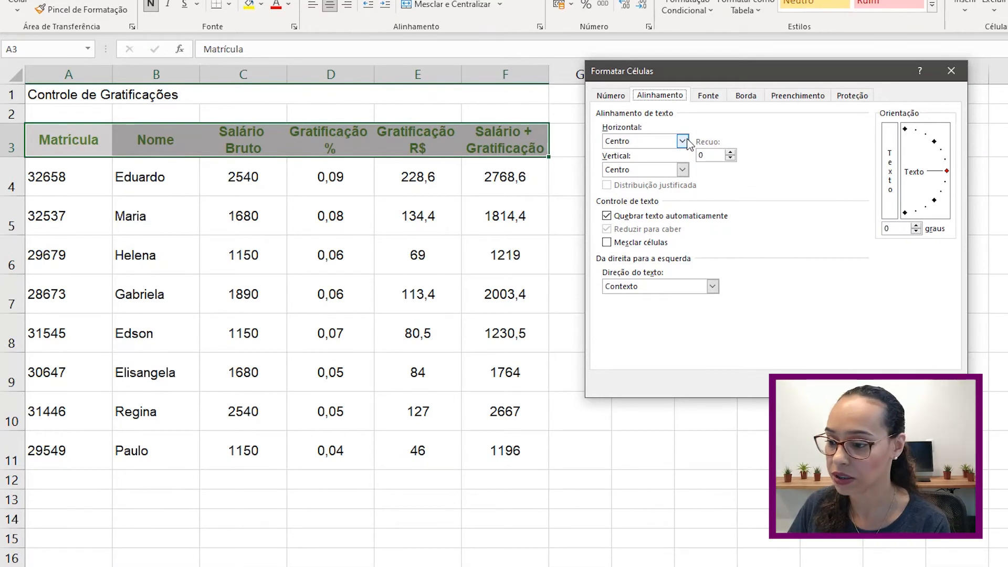
{"action": "left_click", "coordinate": [607, 216]}
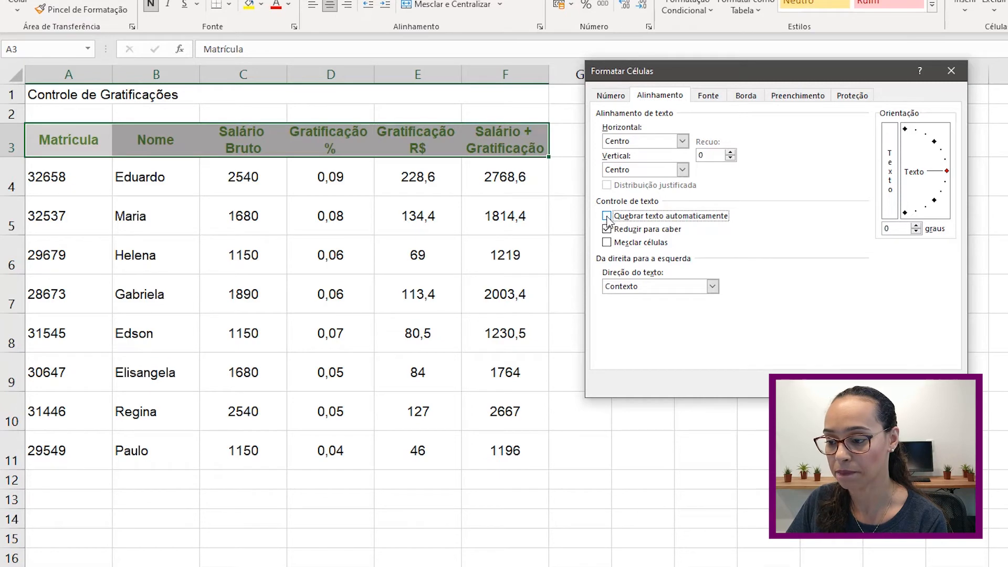
{"action": "left_click", "coordinate": [607, 229]}
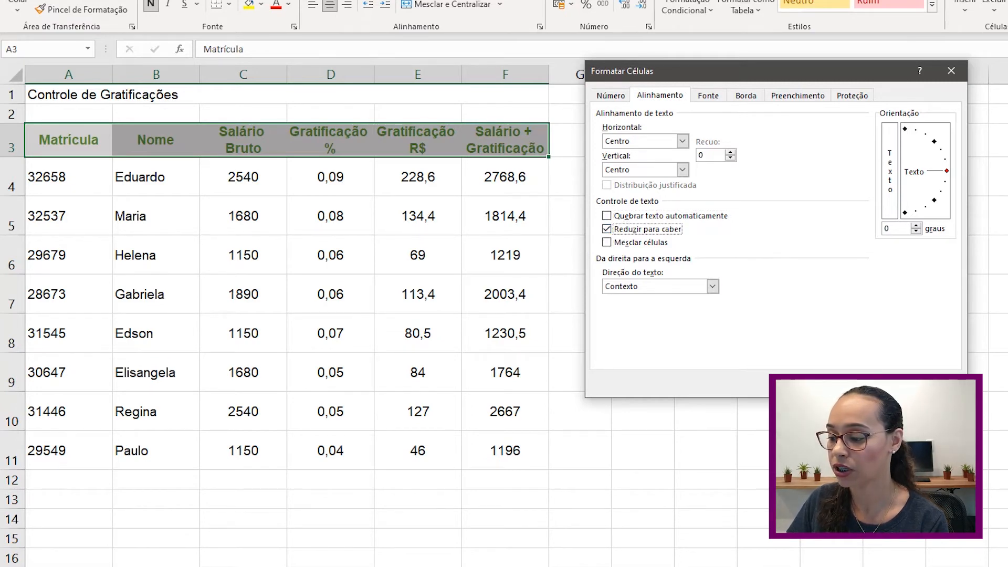
{"action": "key", "text": "Return"}
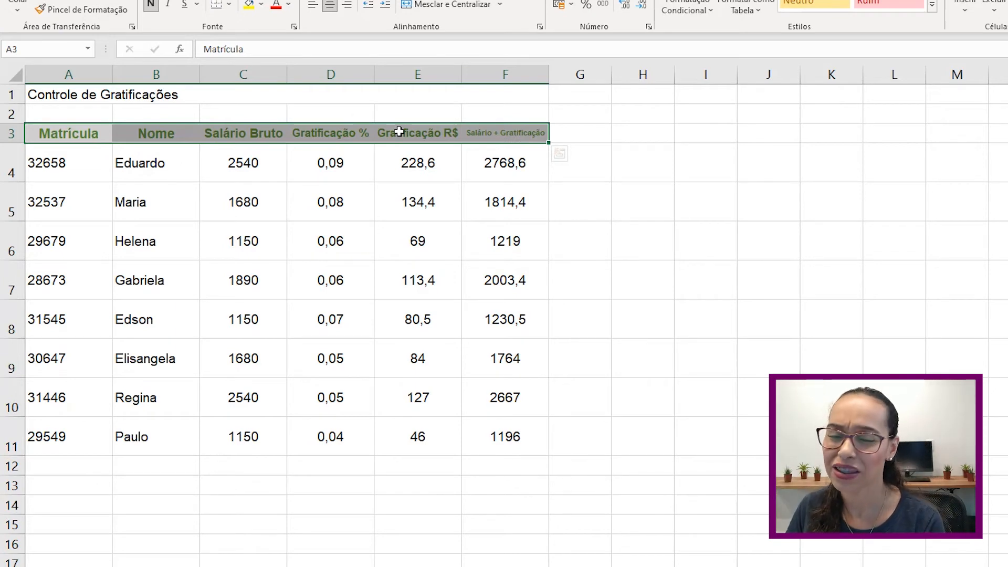
- Restore automatic text wrapping on the header cells A3:F3 and set their text direction to Da direita para a esquerda
{"action": "left_click", "coordinate": [540, 26]}
{"action": "left_click", "coordinate": [608, 229]}
{"action": "left_click", "coordinate": [607, 216]}
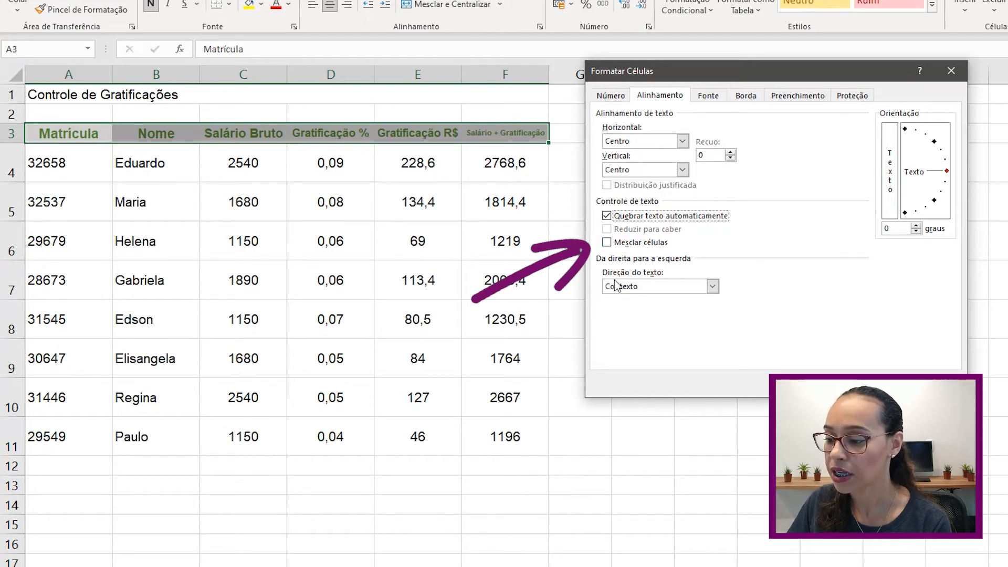
{"action": "left_click", "coordinate": [680, 290]}
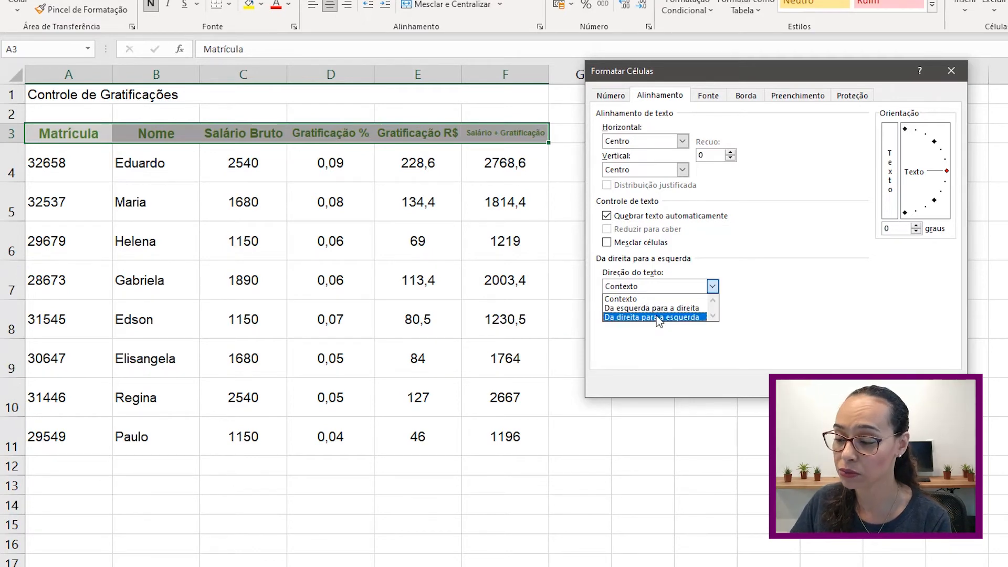
{"action": "left_click", "coordinate": [657, 317]}
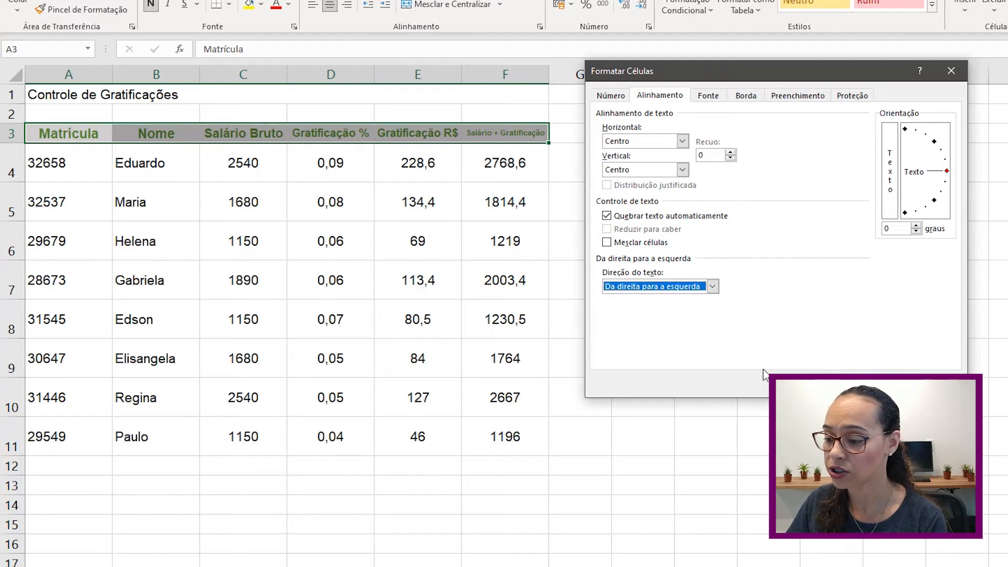
{"action": "left_click", "coordinate": [878, 385]}
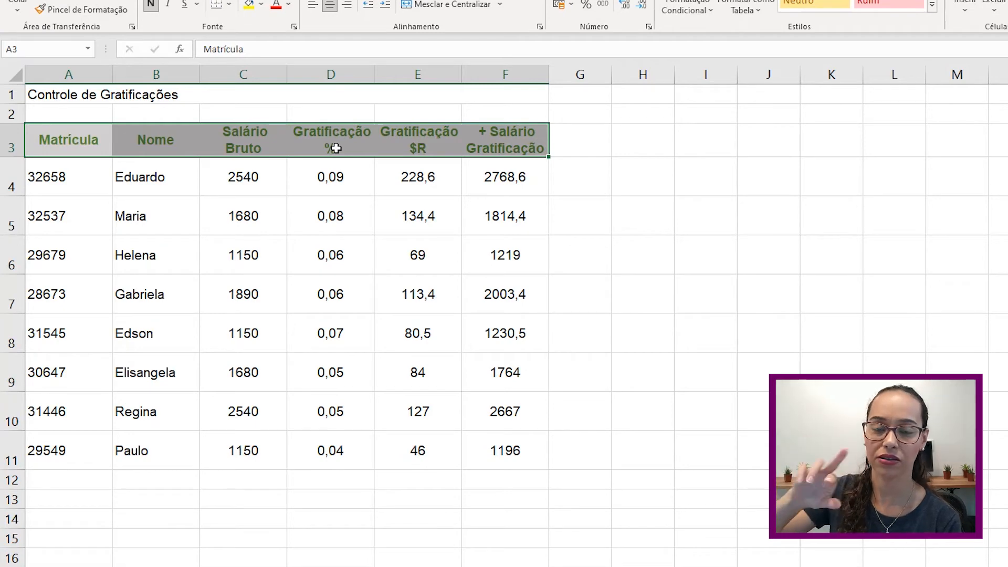
- Set the text direction of the header cells A3:F3 back to Contexto and rotate their text diagonally upward
{"action": "left_click", "coordinate": [540, 26]}
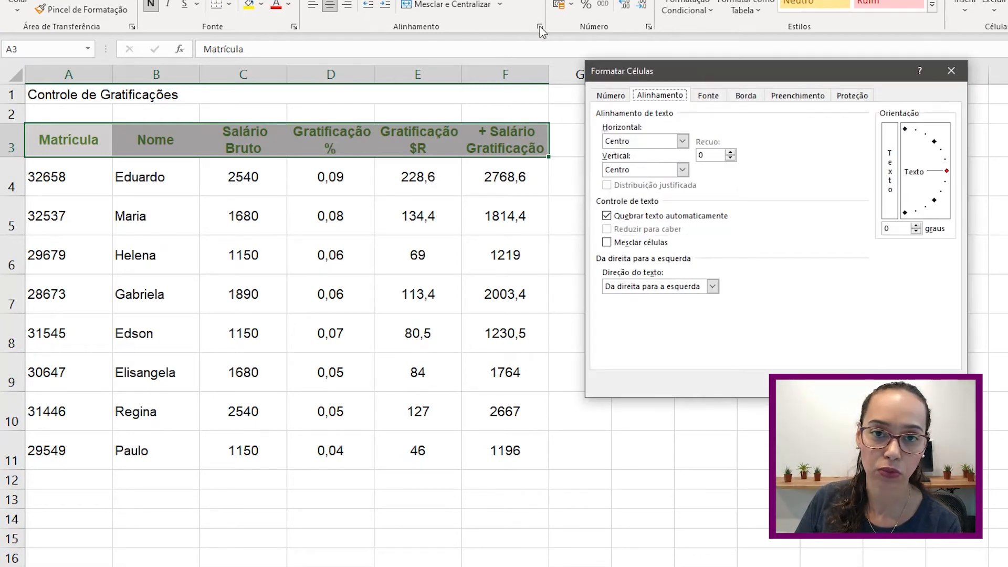
{"action": "left_click", "coordinate": [679, 288]}
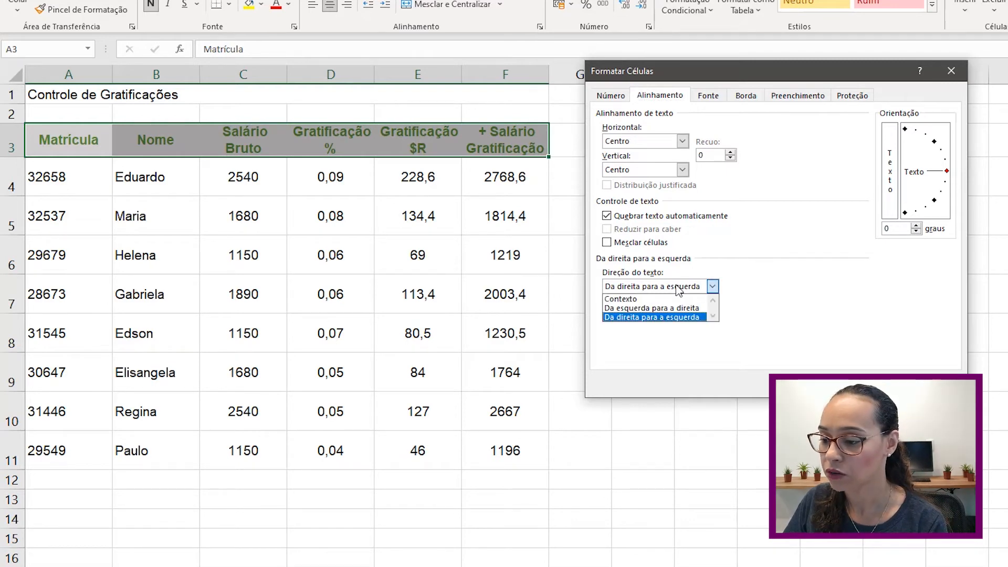
{"action": "left_click", "coordinate": [659, 298]}
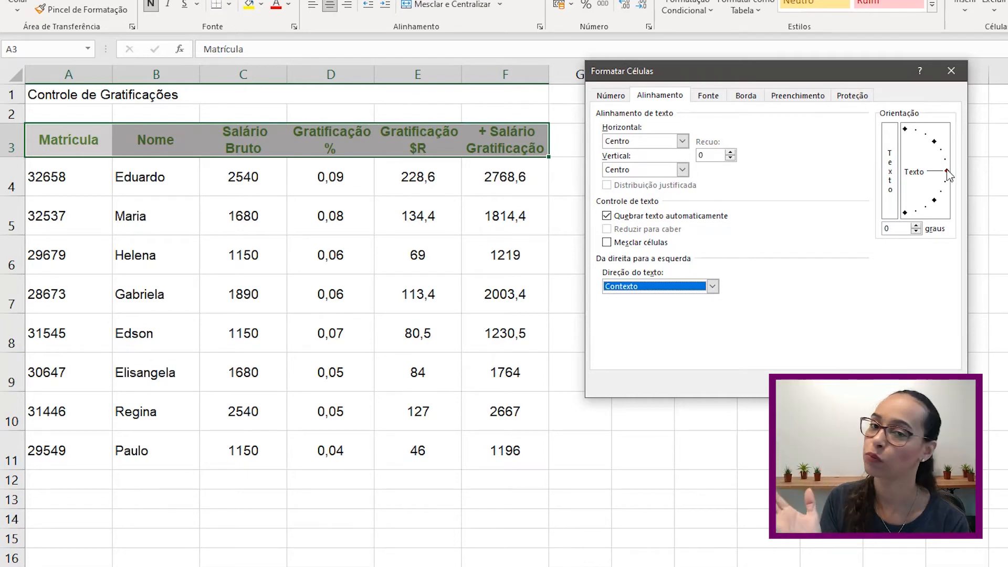
{"action": "left_click_drag", "start_coordinate": [948, 172], "coordinate": [927, 137]}
{"action": "left_click", "coordinate": [879, 384]}
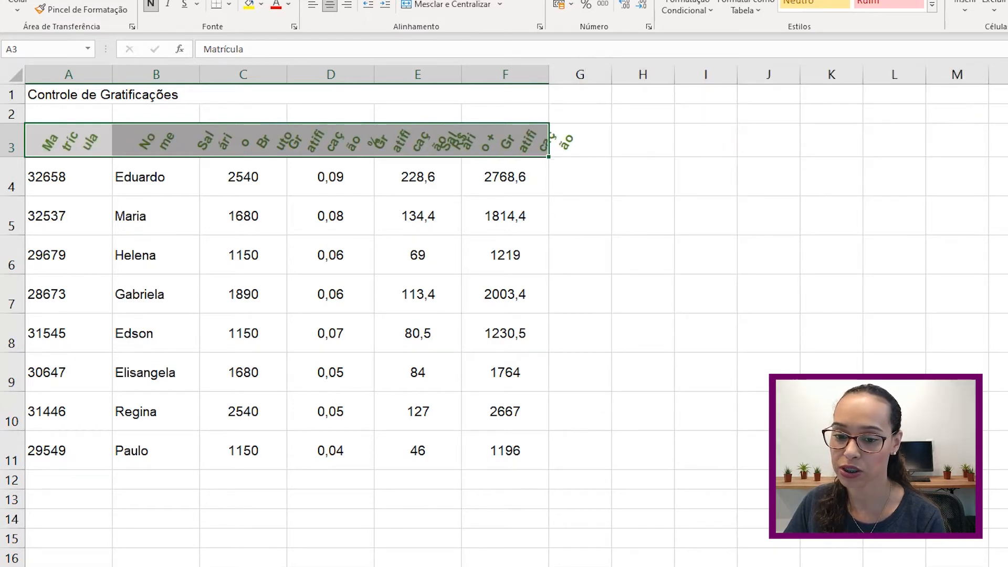
- Try a taller row 3 for the rotated header text and undo the recent header changes
{"action": "left_click_drag", "start_coordinate": [14, 157], "coordinate": [13, 214]}
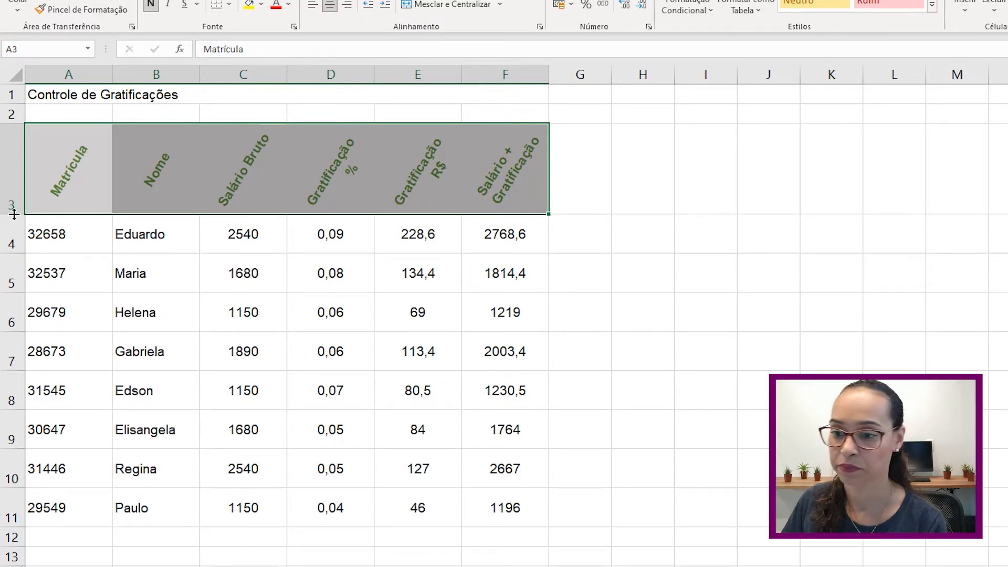
{"action": "left_click_drag", "start_coordinate": [15, 214], "coordinate": [15, 201]}
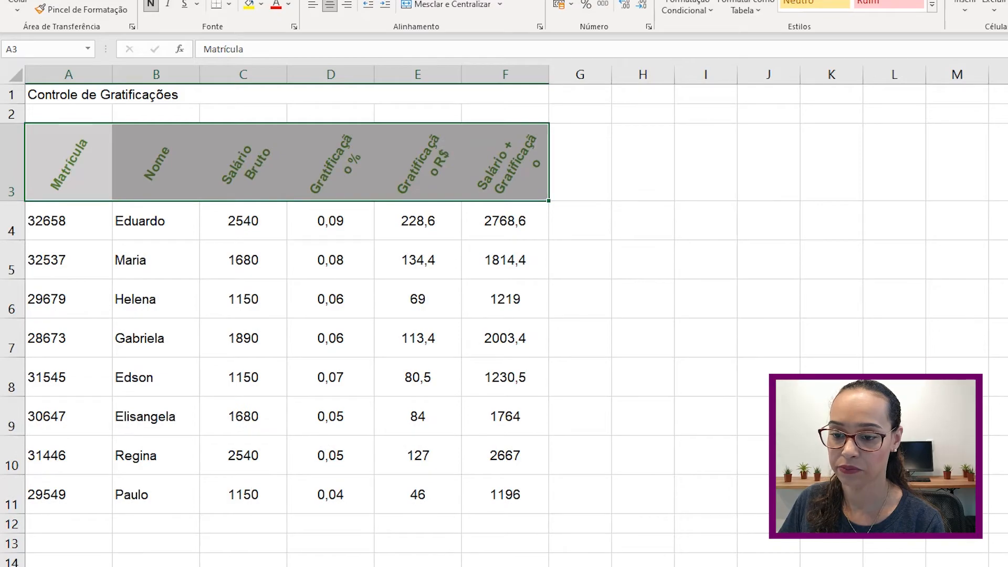
{"action": "key", "text": "ctrl+z"}
{"action": "key", "text": "ctrl+z"}
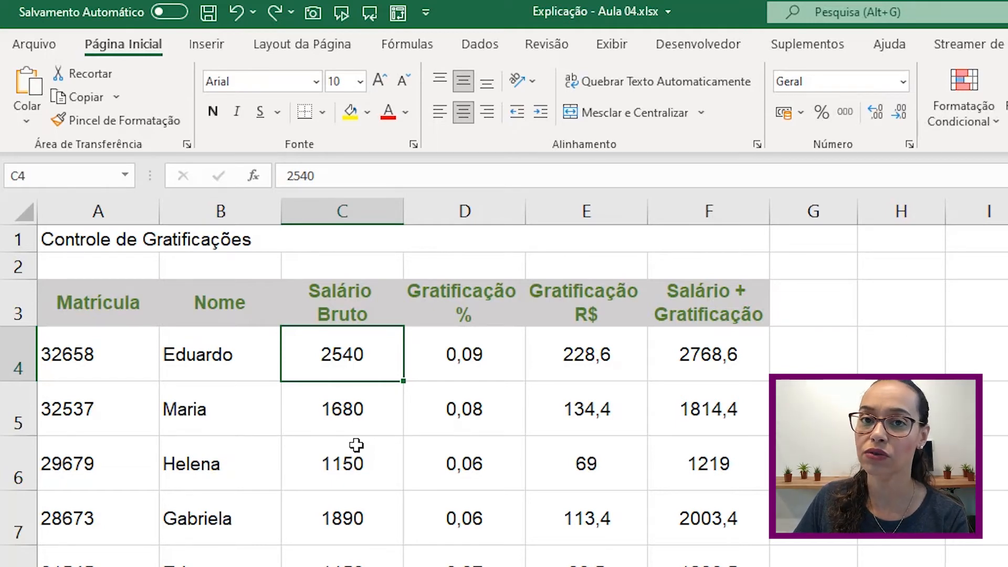
- Enter R$ 4,50 in cell I5 to check its number format, and clear the cell's content
{"action": "left_click", "coordinate": [1000, 411]}
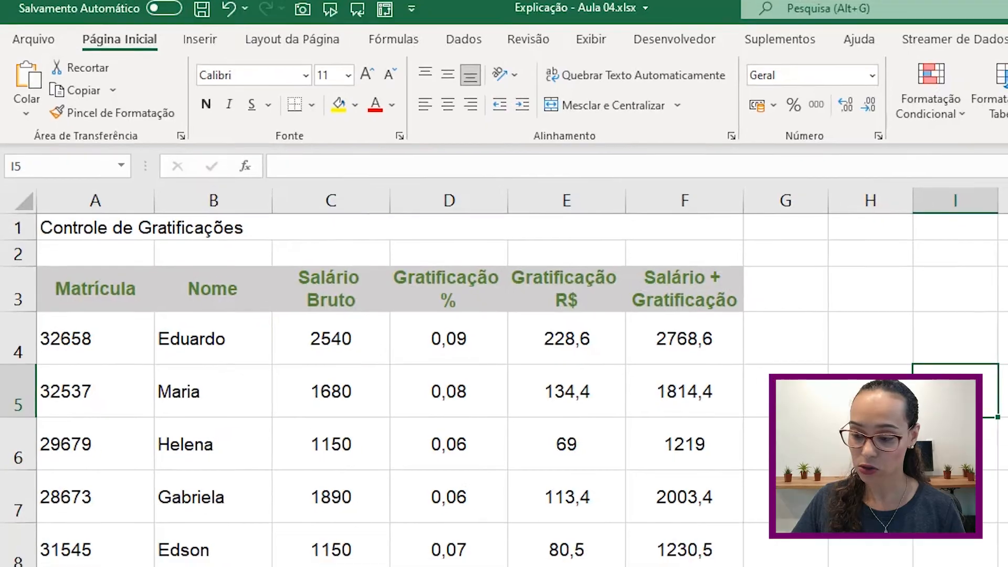
{"action": "type", "text": "R$ 4,50"}
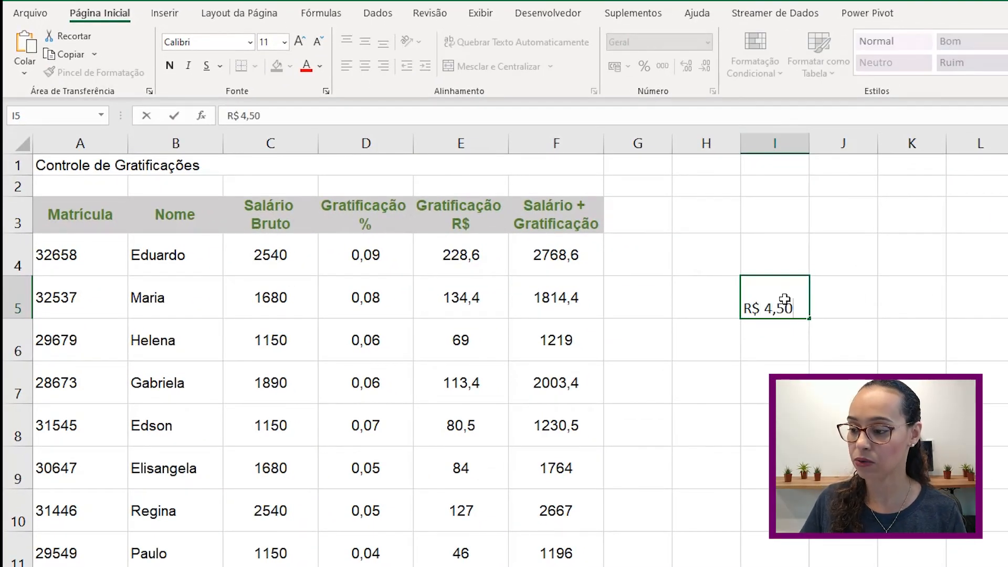
{"action": "key", "text": "Return"}
{"action": "left_click", "coordinate": [784, 299]}
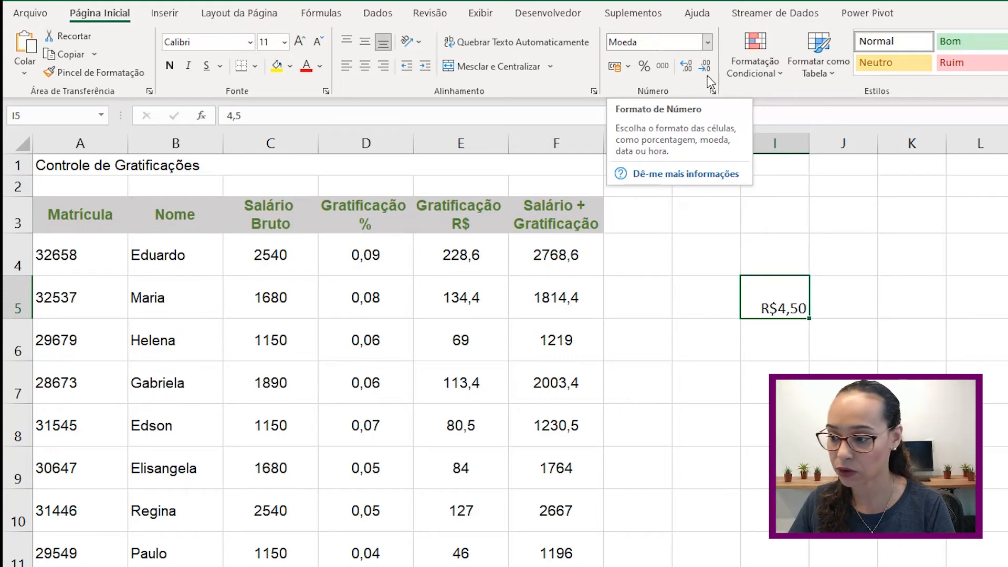
{"action": "key", "text": "Delete"}
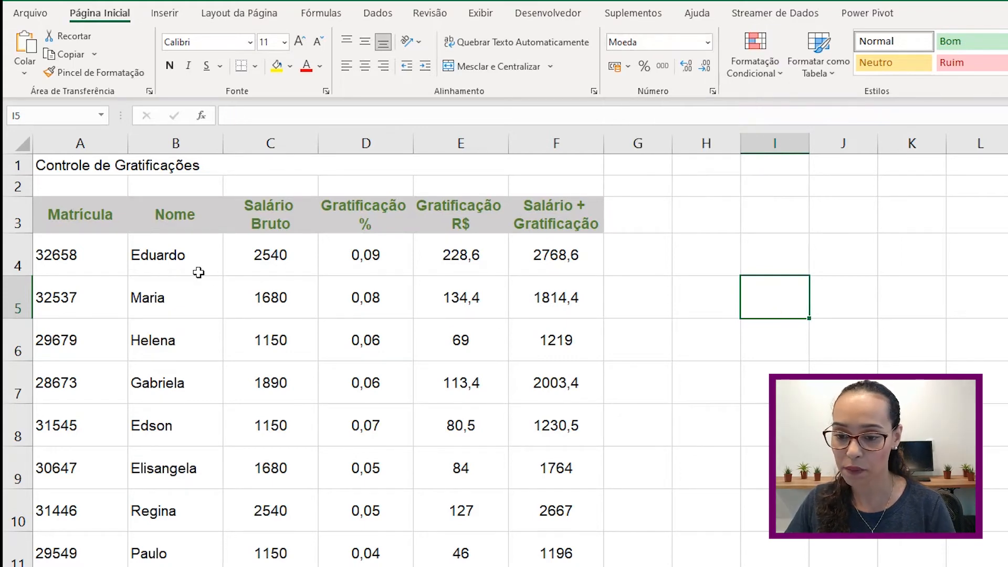
- Format the Salário Bruto values in C4:C11 with the Moeda number format
{"action": "left_click", "coordinate": [256, 256]}
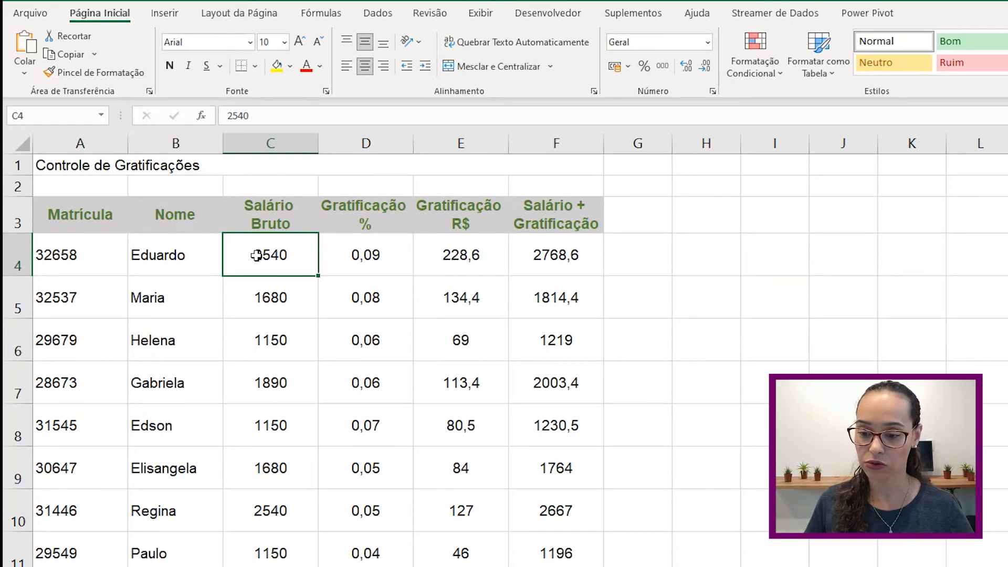
{"action": "key", "text": "ctrl+shift+Down"}
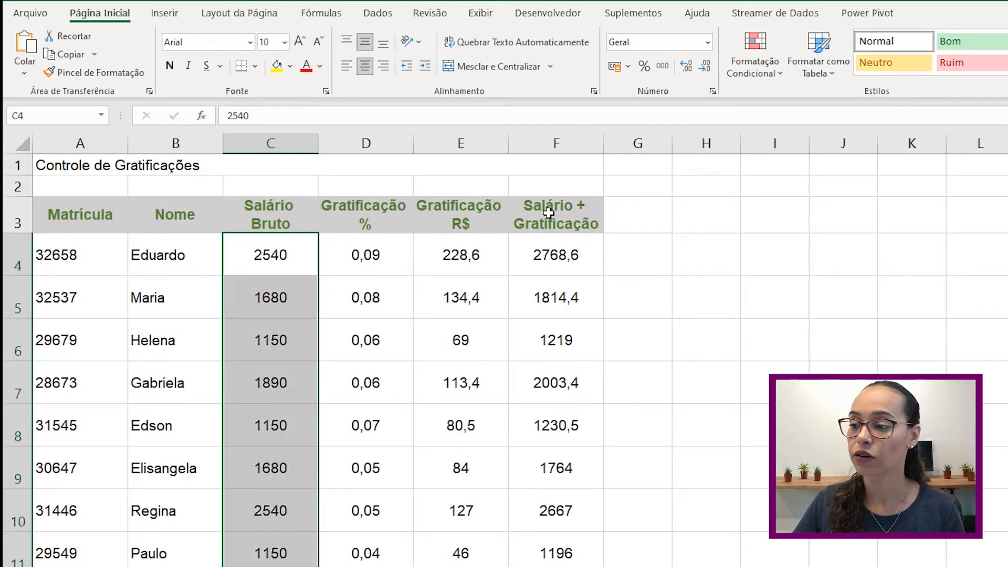
{"action": "left_click", "coordinate": [709, 43]}
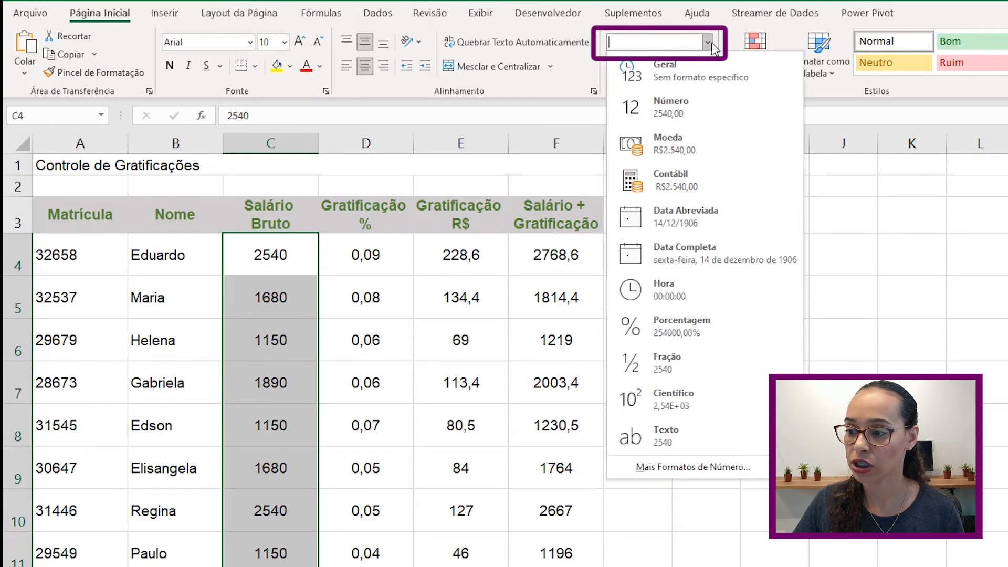
{"action": "left_click", "coordinate": [699, 146]}
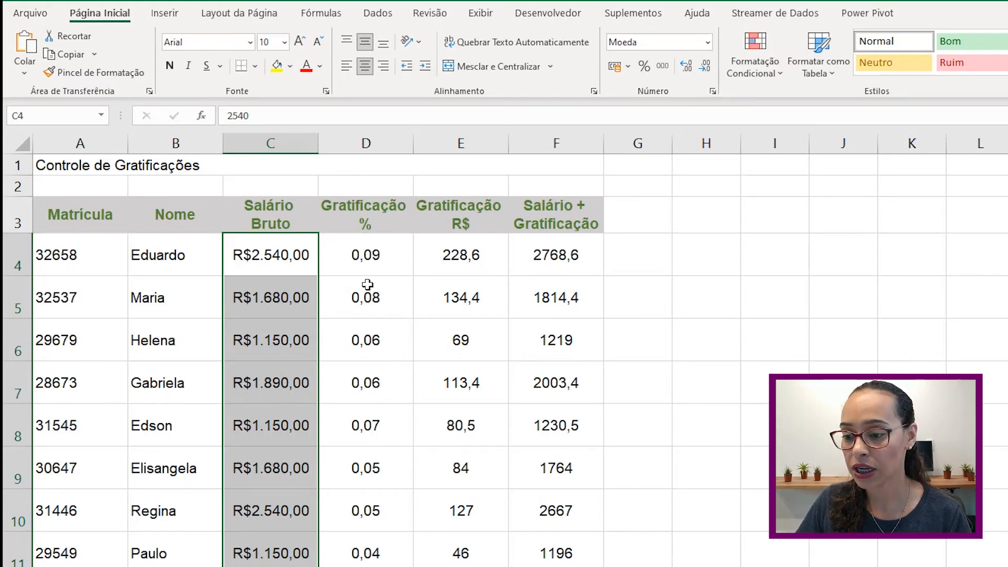
- Format the Gratificação R$ values in E4:E11 with the Contábil number format and look over the available accounting currencies
{"action": "left_click", "coordinate": [463, 256]}
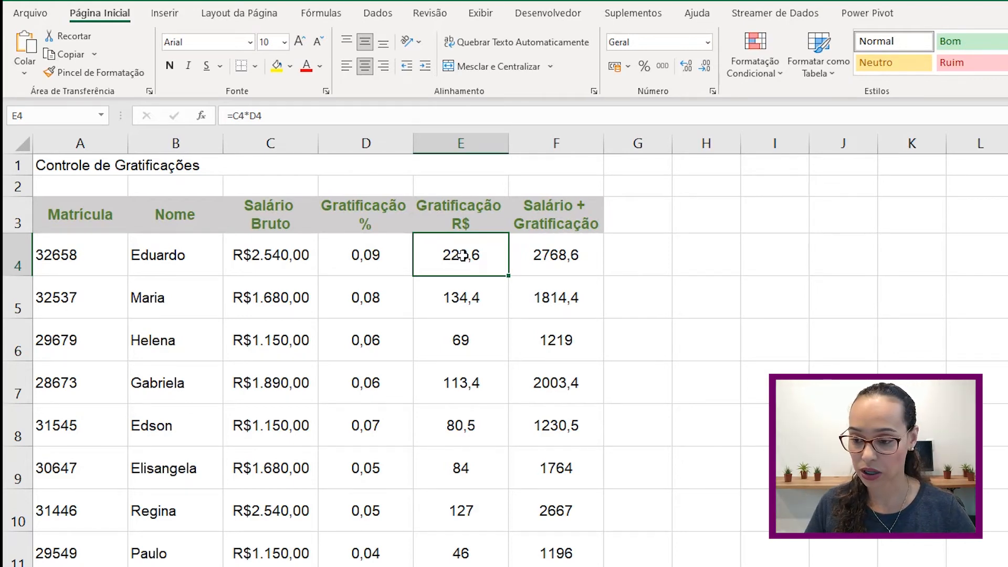
{"action": "key", "text": "ctrl+shift+Down"}
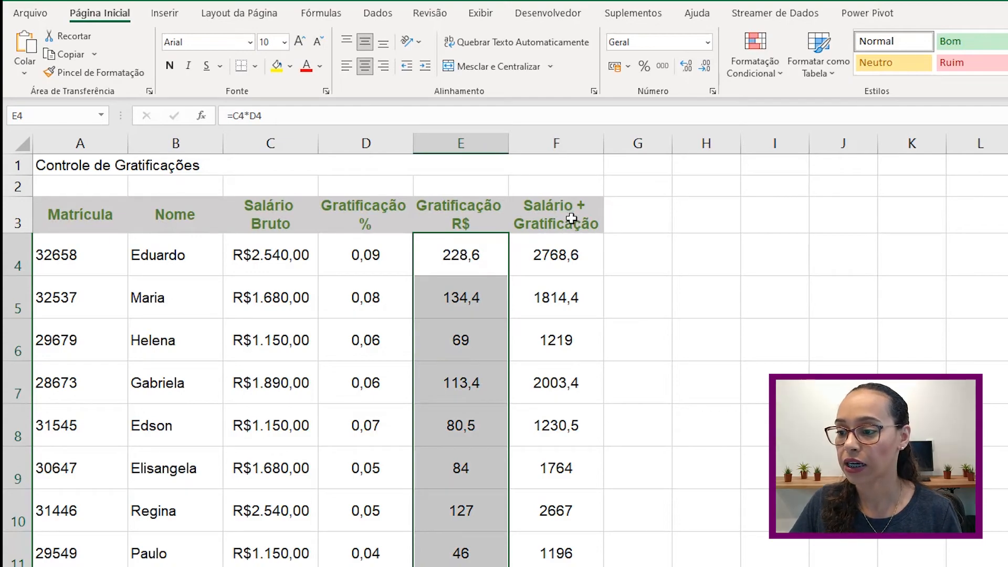
{"action": "left_click", "coordinate": [709, 42]}
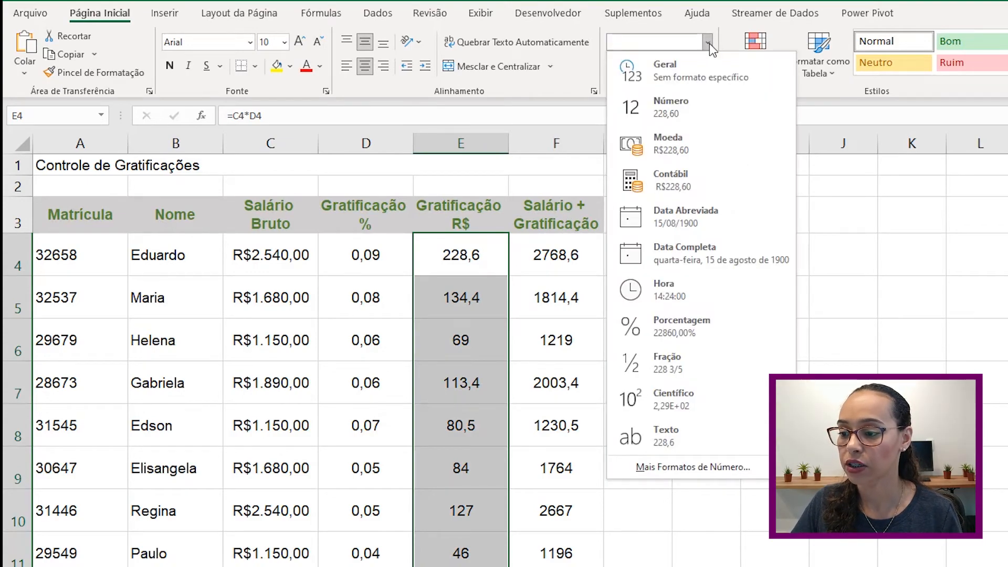
{"action": "left_click", "coordinate": [688, 181]}
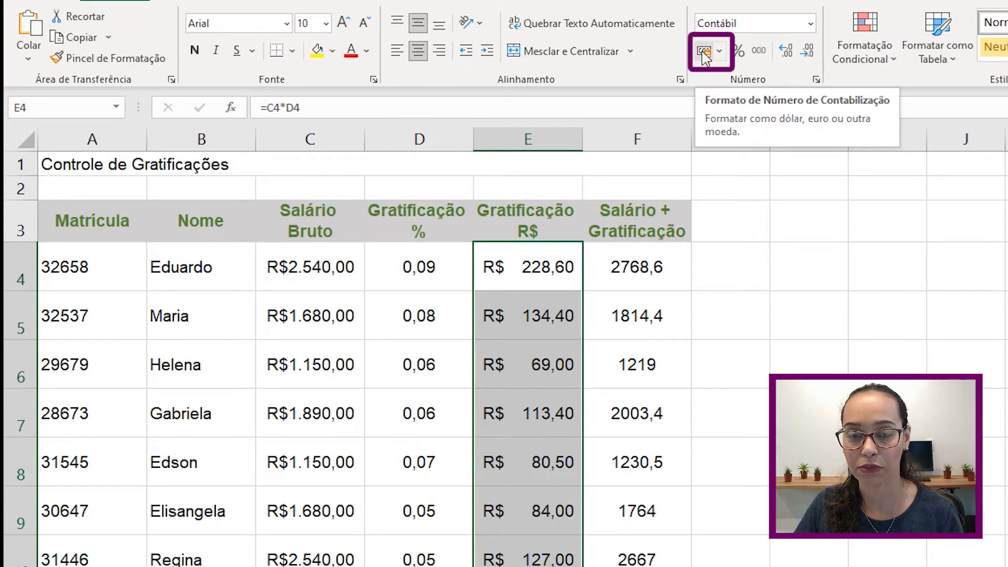
{"action": "left_click", "coordinate": [719, 50]}
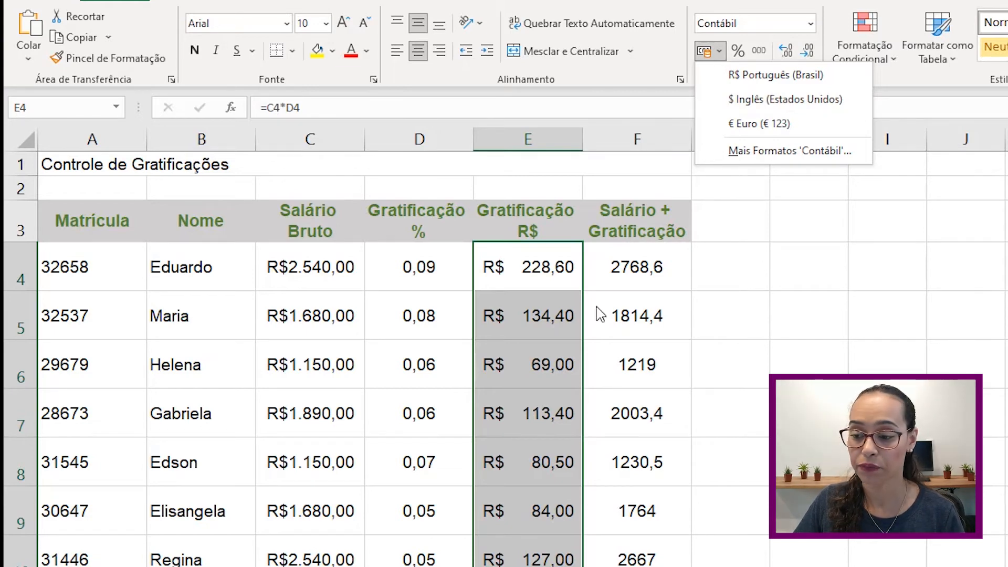
{"action": "left_click", "coordinate": [480, 428]}
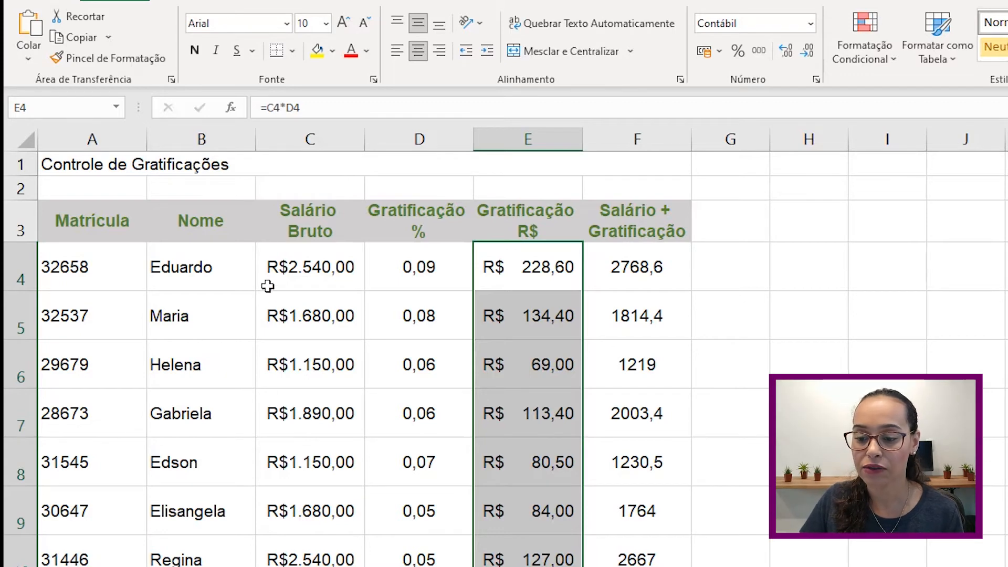
- Widen columns C and E to compare the Moeda and Contábil formats
{"action": "left_click_drag", "start_coordinate": [365, 140], "coordinate": [446, 141]}
{"action": "left_click_drag", "start_coordinate": [656, 140], "coordinate": [741, 140]}
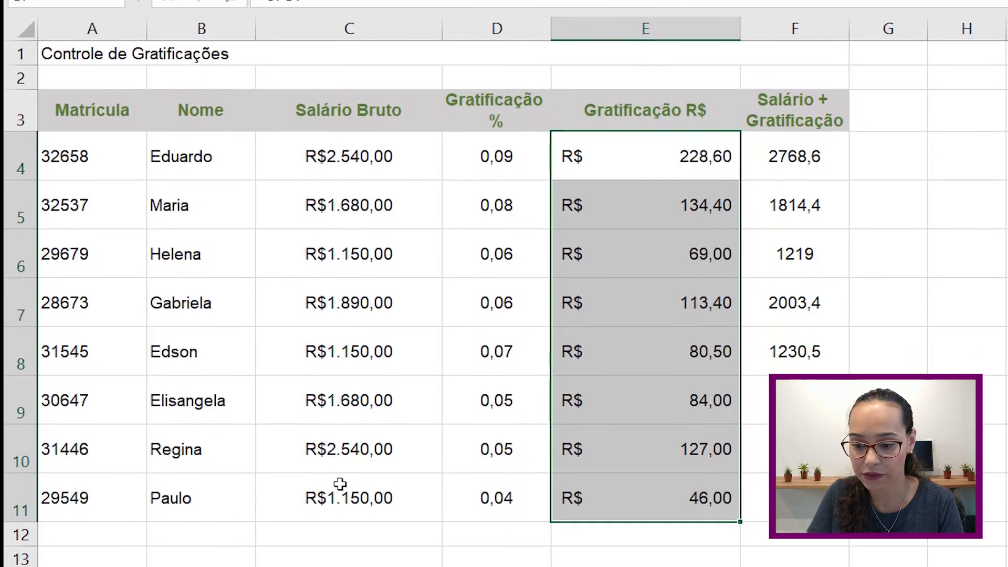
- Raise the Salário Bruto in C10 to 42540 and then 452540 to compare large amounts in the Moeda and Contábil formats
{"action": "double_click", "coordinate": [334, 429]}
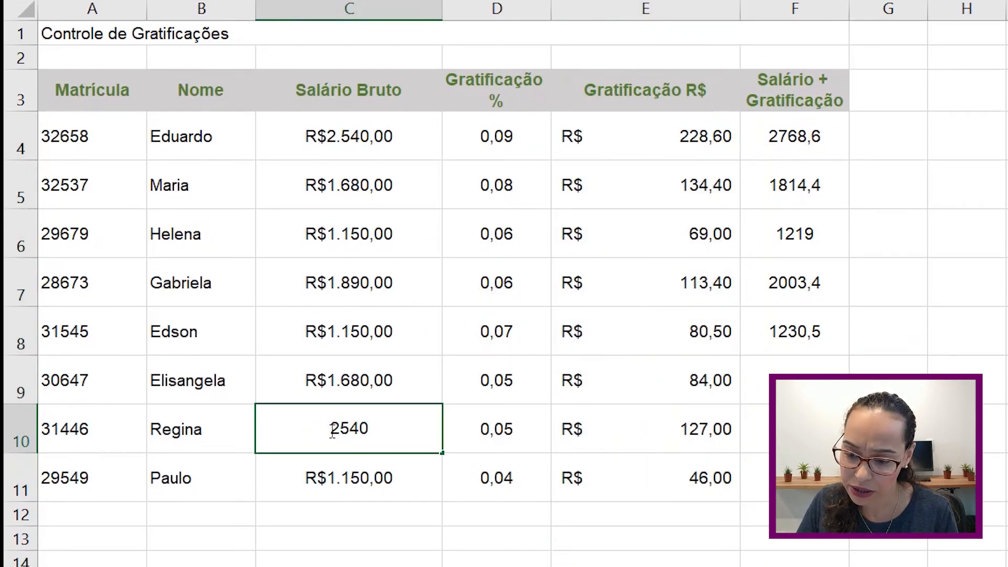
{"action": "type", "text": "4"}
{"action": "key", "text": "Return"}
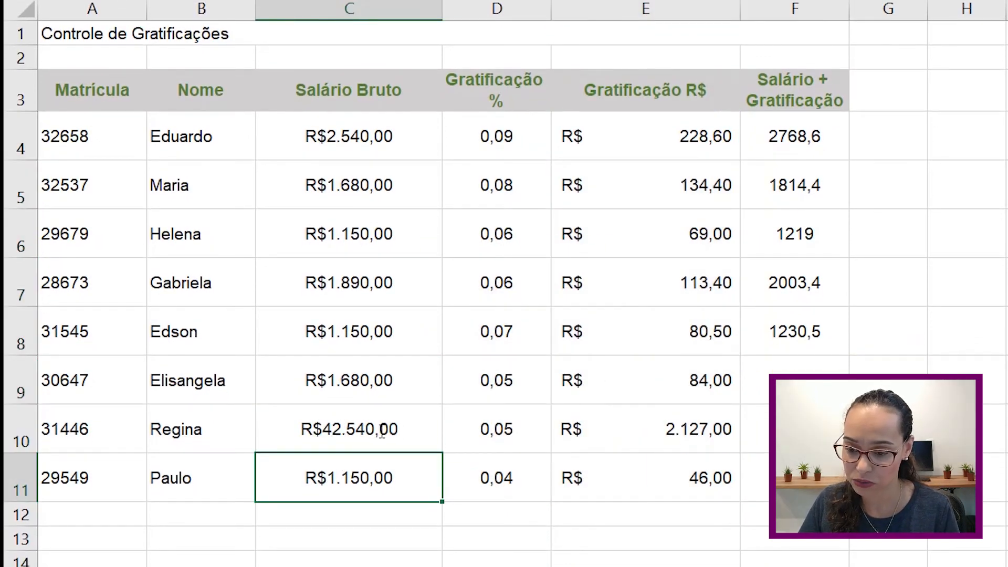
{"action": "double_click", "coordinate": [338, 431]}
{"action": "type", "text": "5"}
{"action": "key", "text": "Return"}
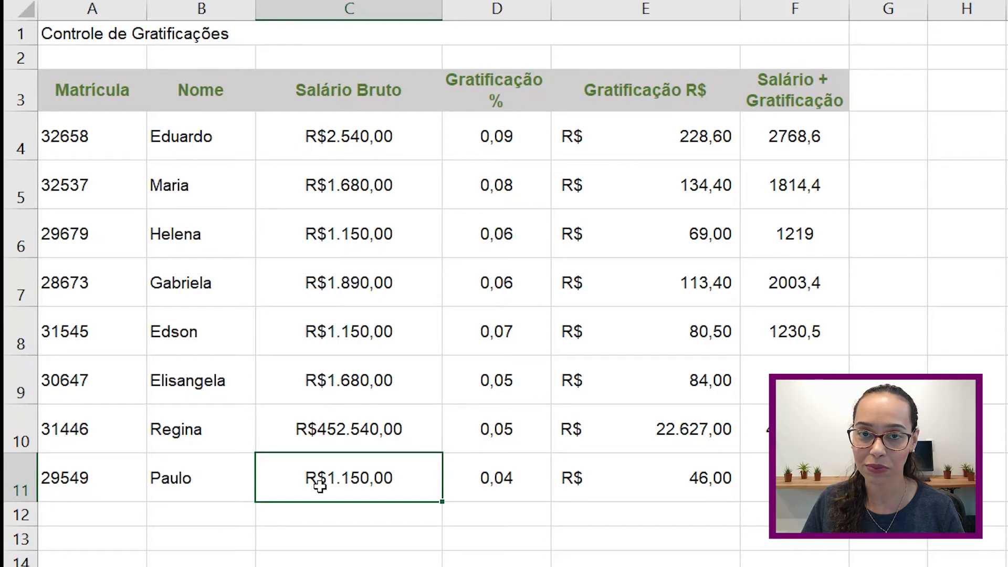
{"action": "left_click", "coordinate": [672, 440]}
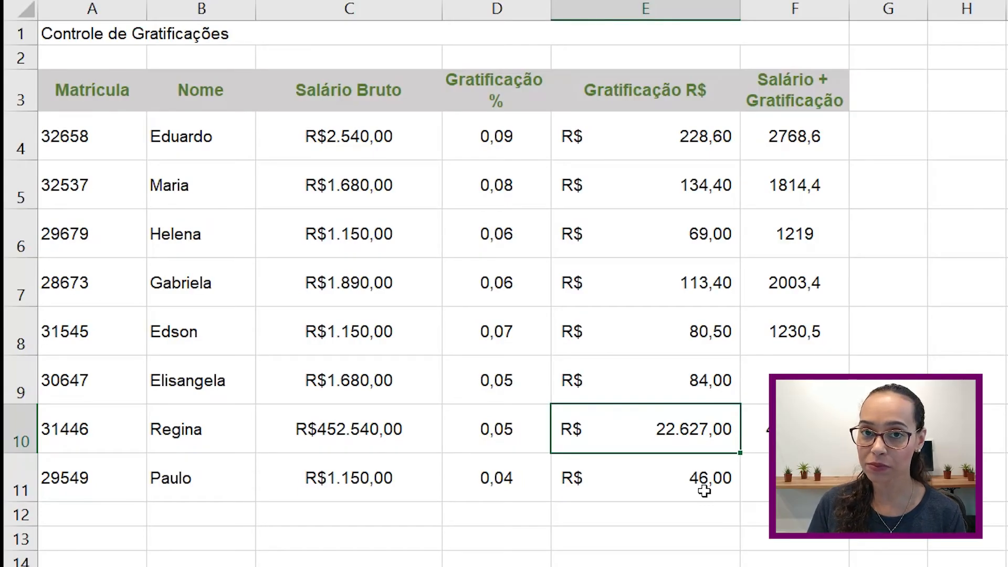
- Enter 0 as the Salário Bruto in C11 to compare how both formats show zero, and undo the entry
{"action": "left_click", "coordinate": [377, 470]}
{"action": "type", "text": "0"}
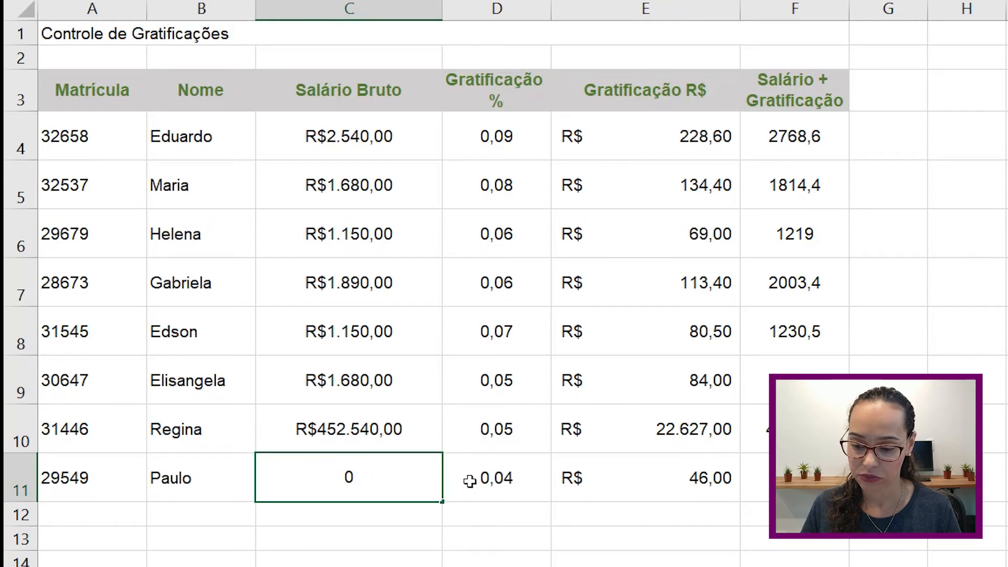
{"action": "key", "text": "Return"}
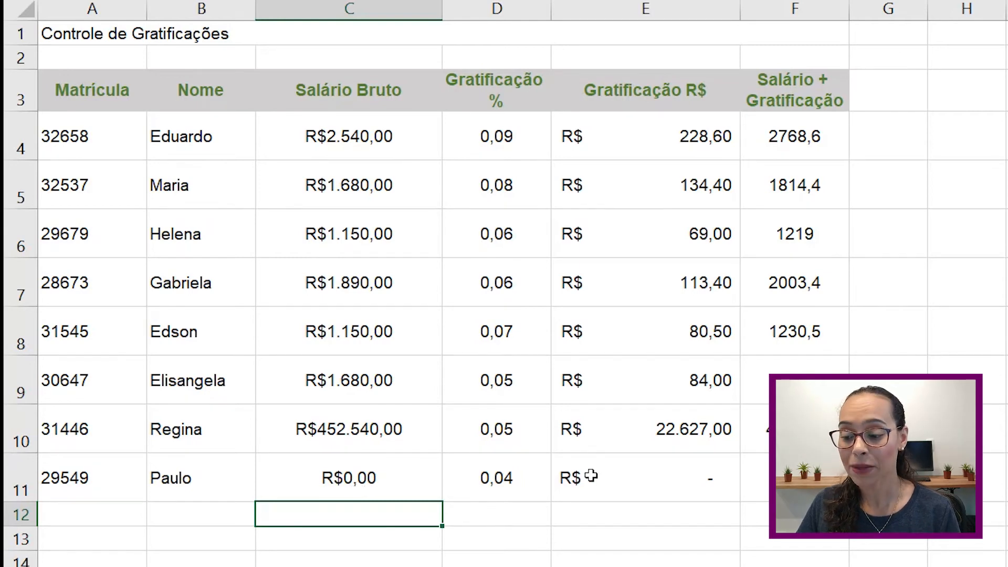
{"action": "left_click", "coordinate": [607, 488]}
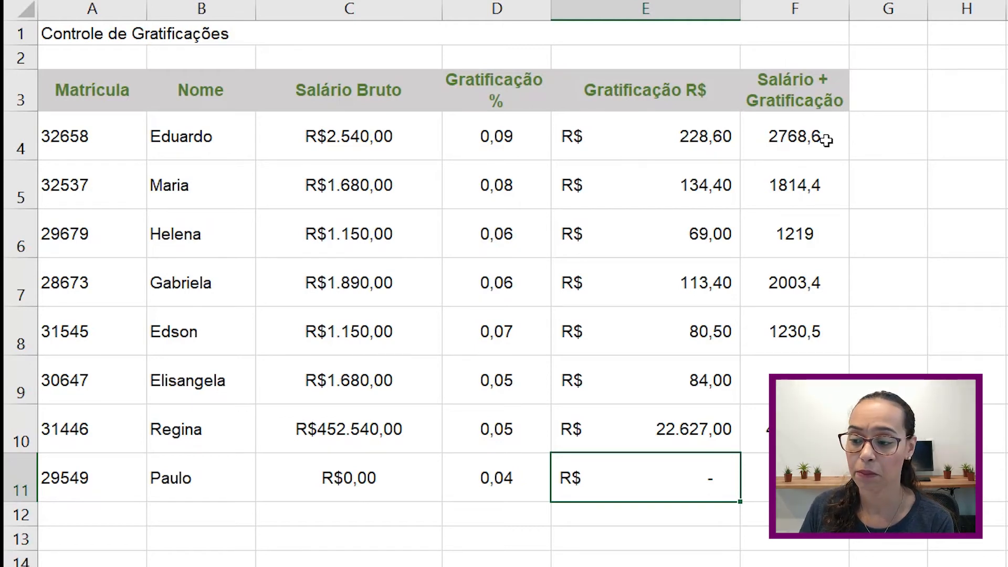
{"action": "key", "text": "Up"}
{"action": "left_click", "coordinate": [695, 147]}
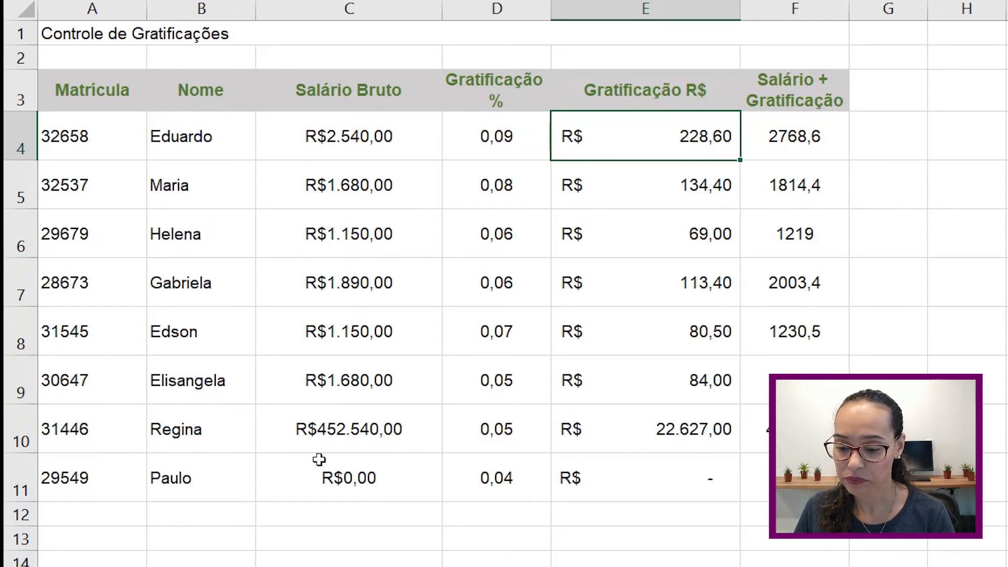
{"action": "key", "text": "ctrl+z"}
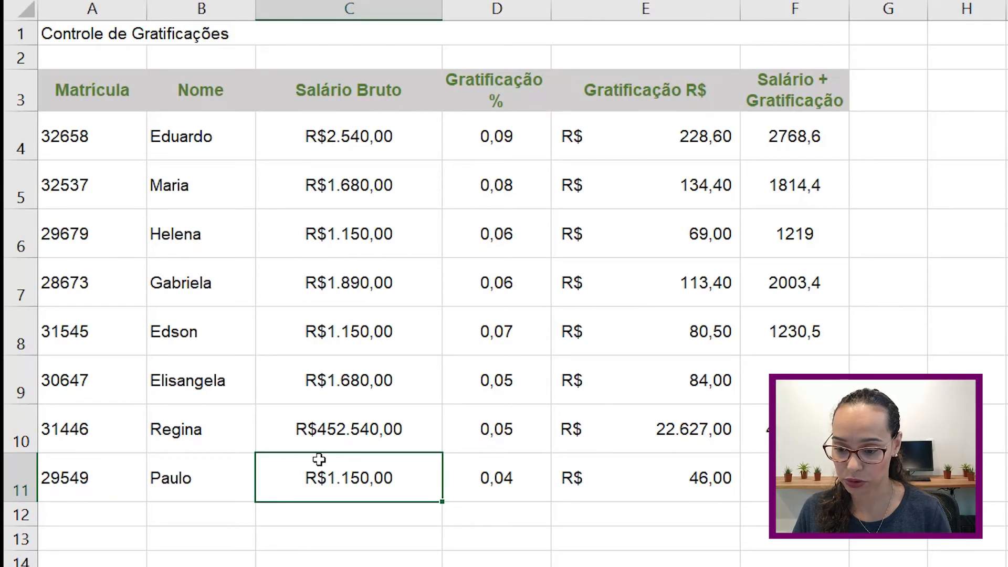
- Make the Salário Bruto in C11 negative by setting it to -1150
{"action": "double_click", "coordinate": [303, 477]}
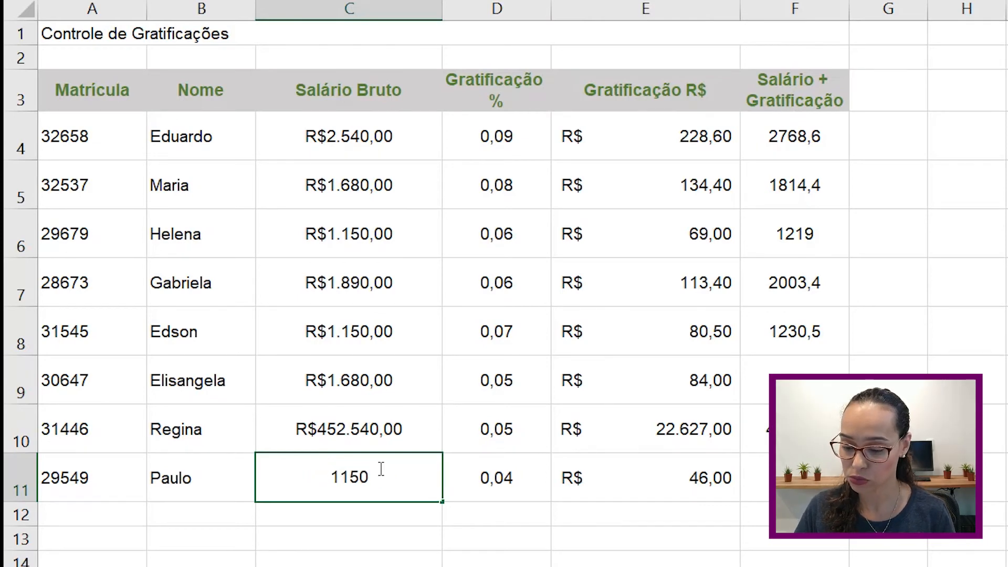
{"action": "type", "text": "-"}
{"action": "key", "text": "BackSpace"}
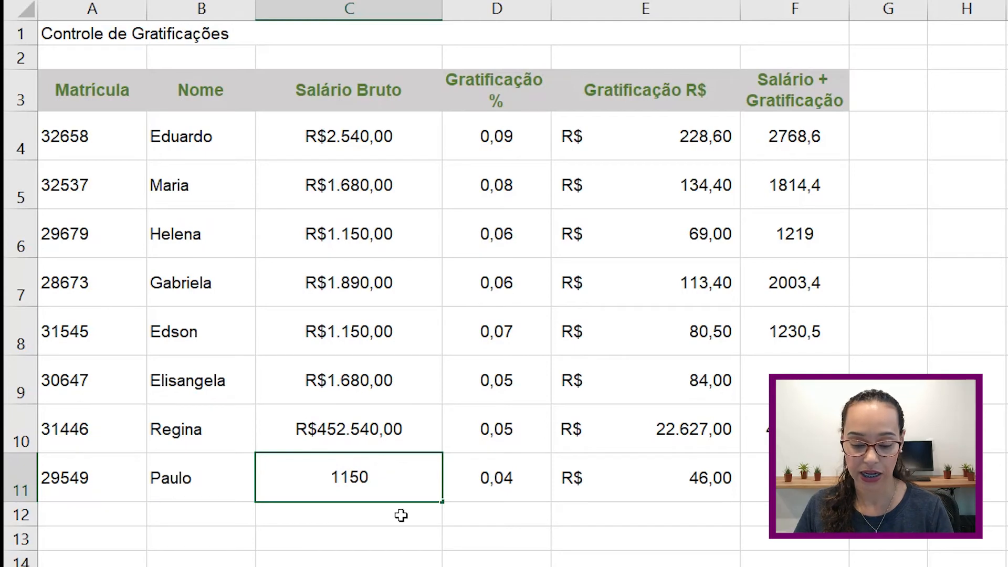
{"action": "key", "text": "Escape"}
{"action": "double_click", "coordinate": [325, 470]}
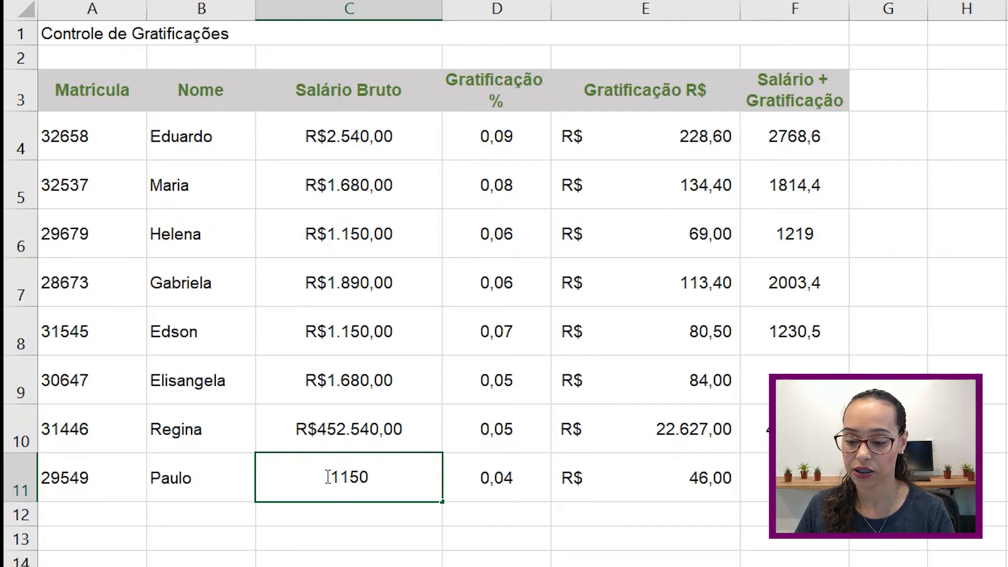
{"action": "type", "text": "-"}
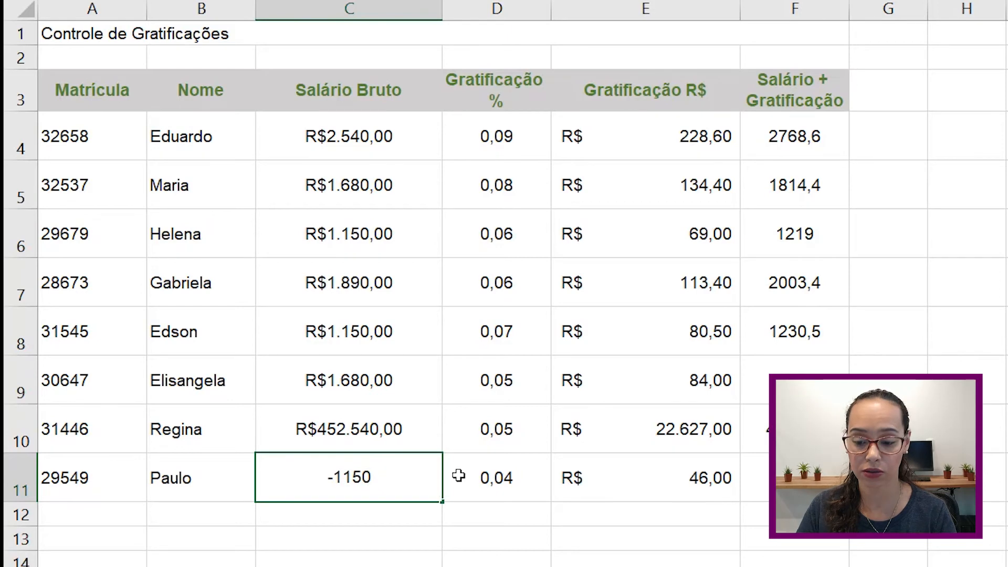
{"action": "key", "text": "Return"}
{"action": "left_click", "coordinate": [399, 487]}
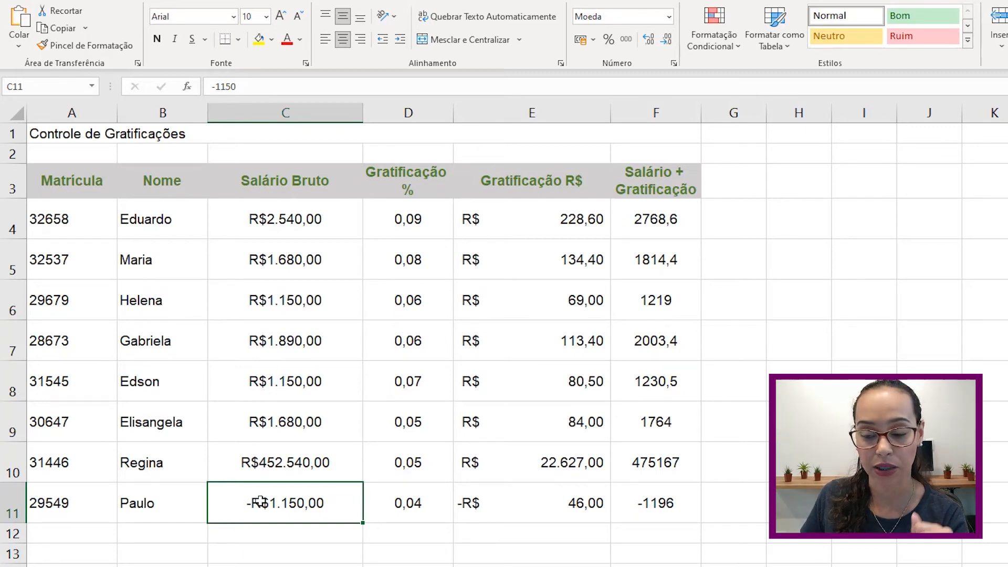
- Format the Salário Bruto values in C4:C11 as Moeda with symbol R$ and negative numbers in red with a minus sign
{"action": "left_click", "coordinate": [283, 219]}
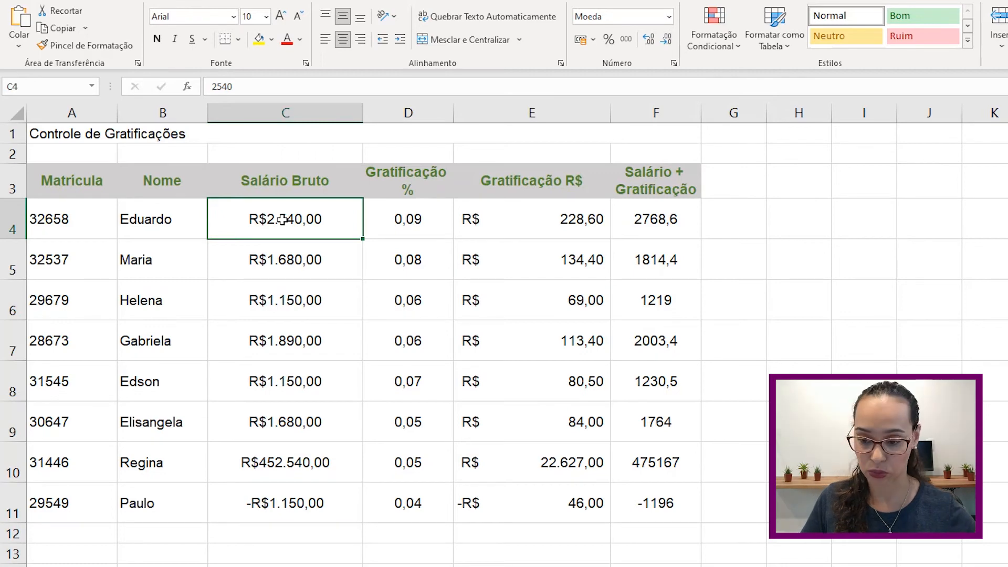
{"action": "key", "text": "ctrl+shift+Down"}
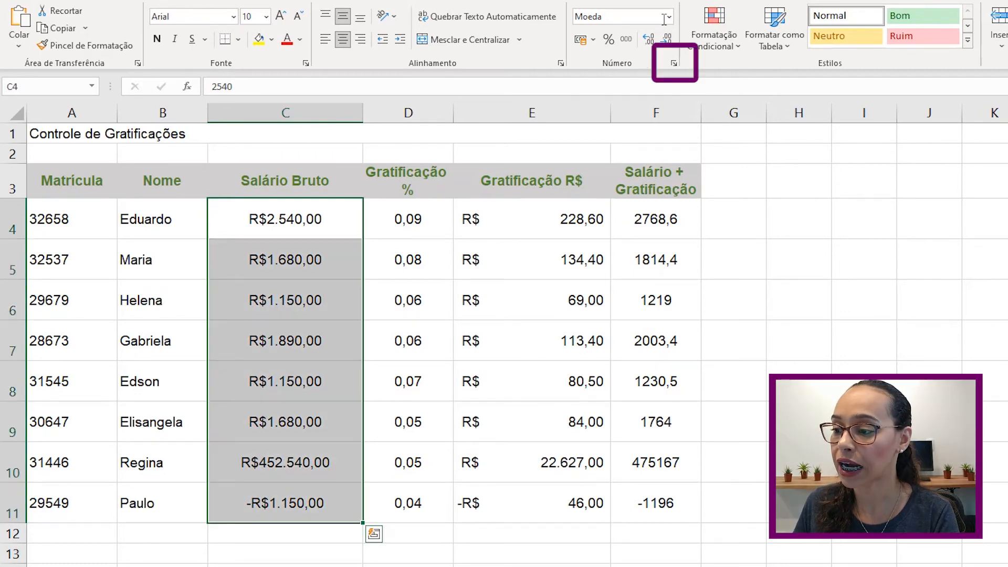
{"action": "left_click", "coordinate": [676, 65]}
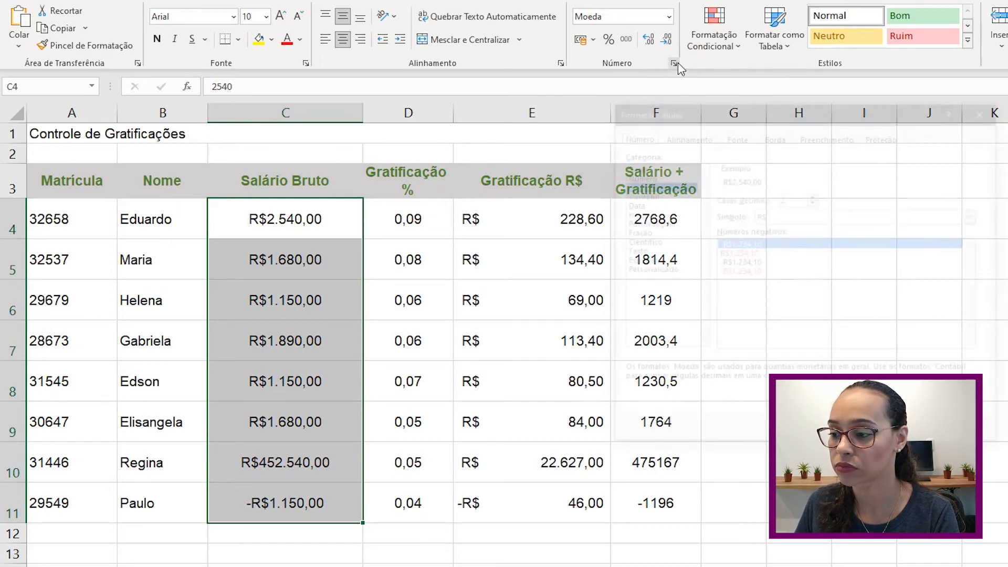
{"action": "left_click_drag", "start_coordinate": [694, 111], "coordinate": [856, 107]}
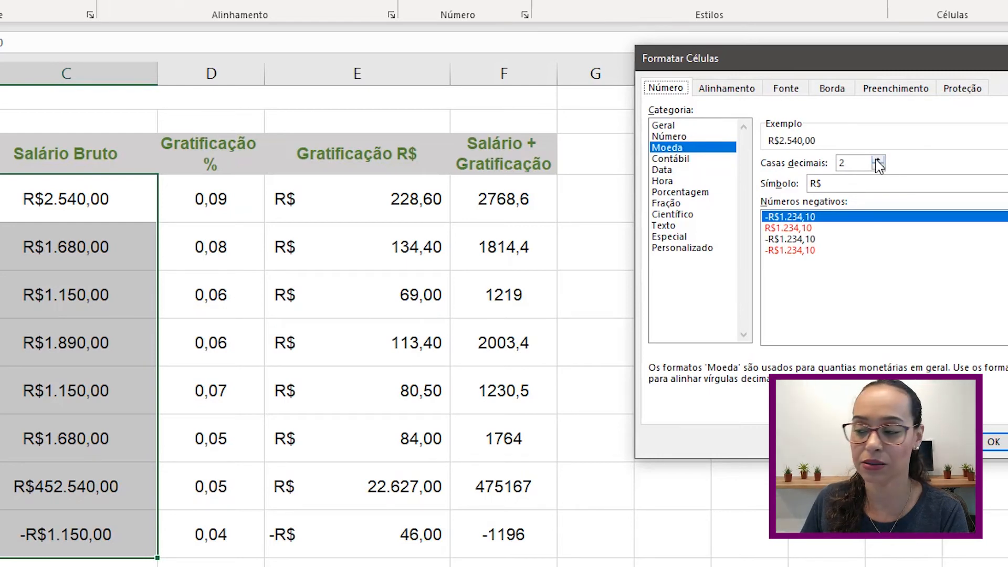
{"action": "left_click", "coordinate": [935, 183]}
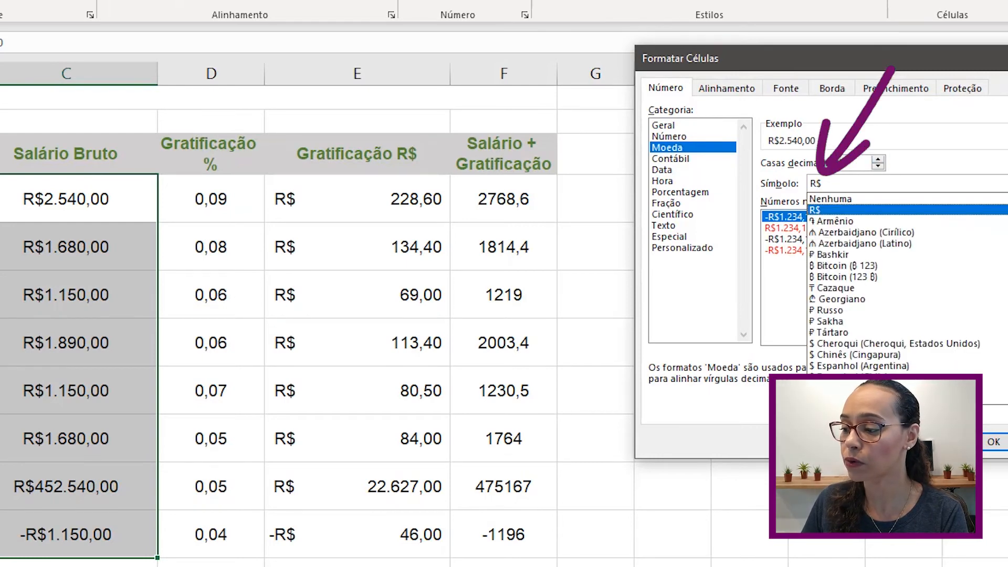
{"action": "left_click", "coordinate": [942, 210]}
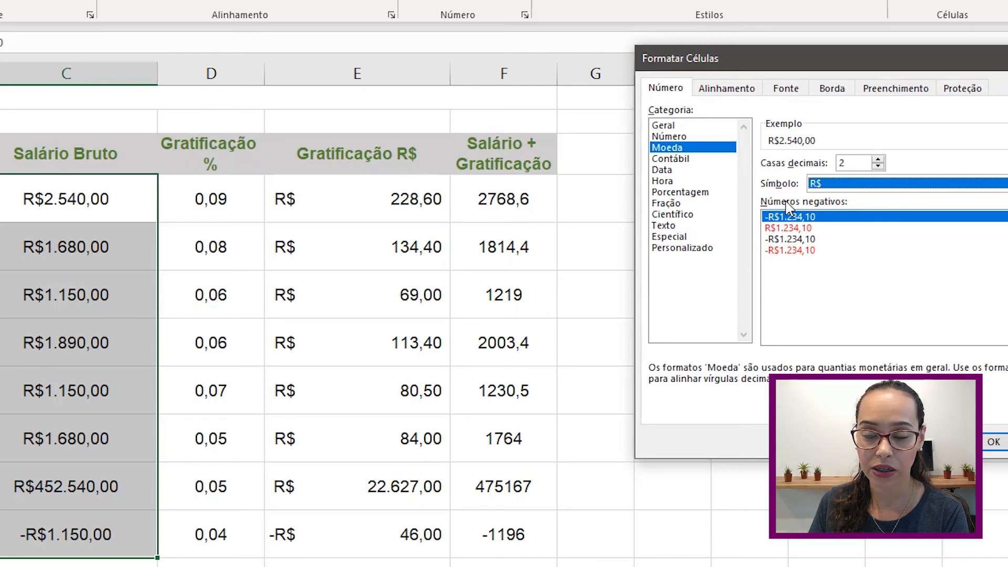
{"action": "left_click", "coordinate": [782, 250]}
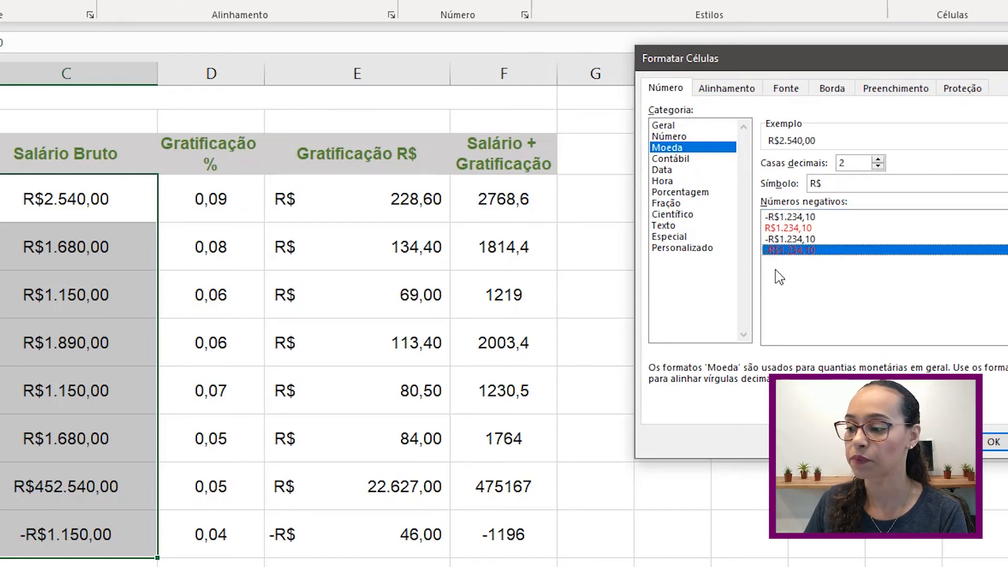
{"action": "left_click", "coordinate": [820, 229]}
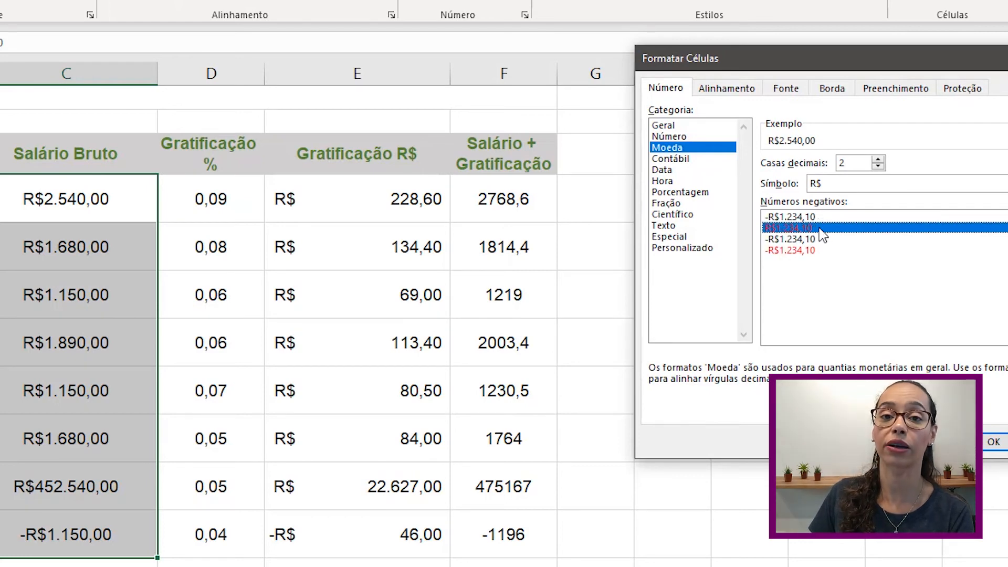
{"action": "left_click", "coordinate": [812, 251]}
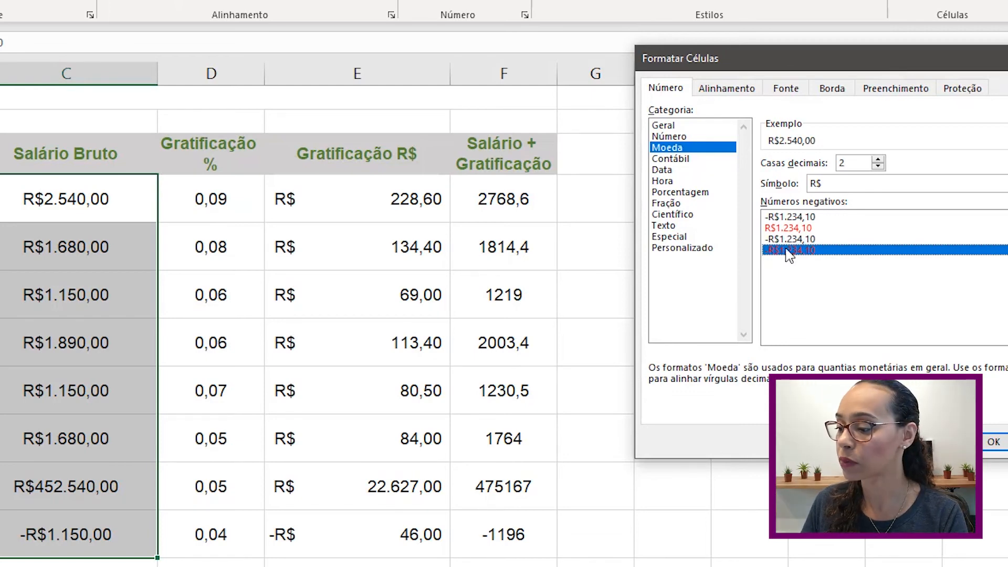
{"action": "left_click", "coordinate": [990, 446]}
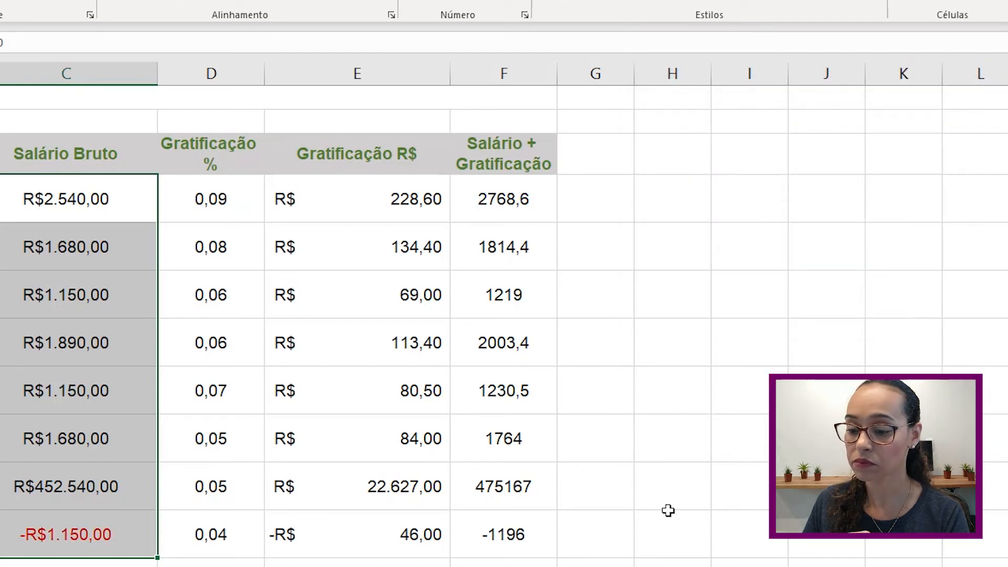
{"action": "left_click", "coordinate": [142, 376]}
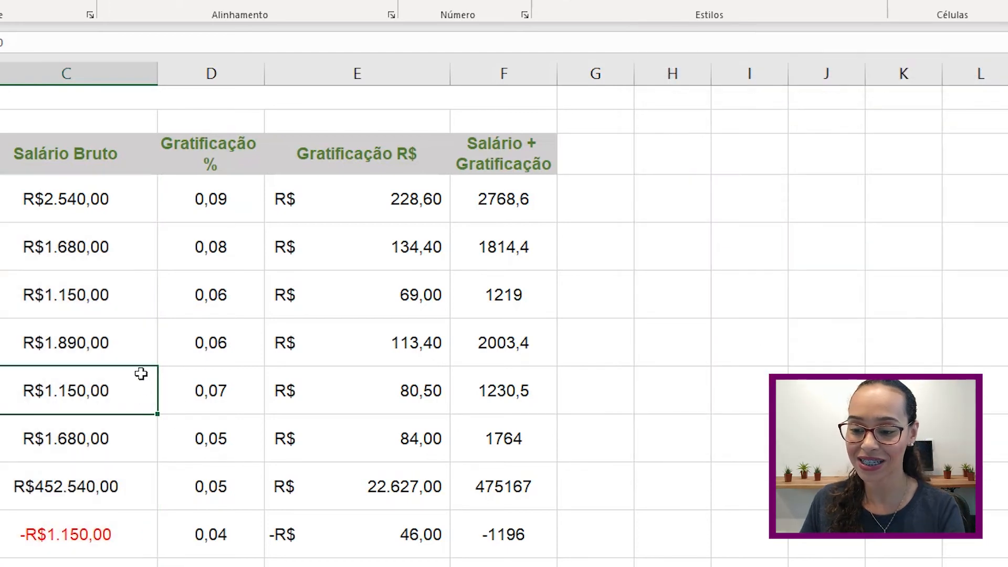
{"action": "left_click", "coordinate": [72, 532]}
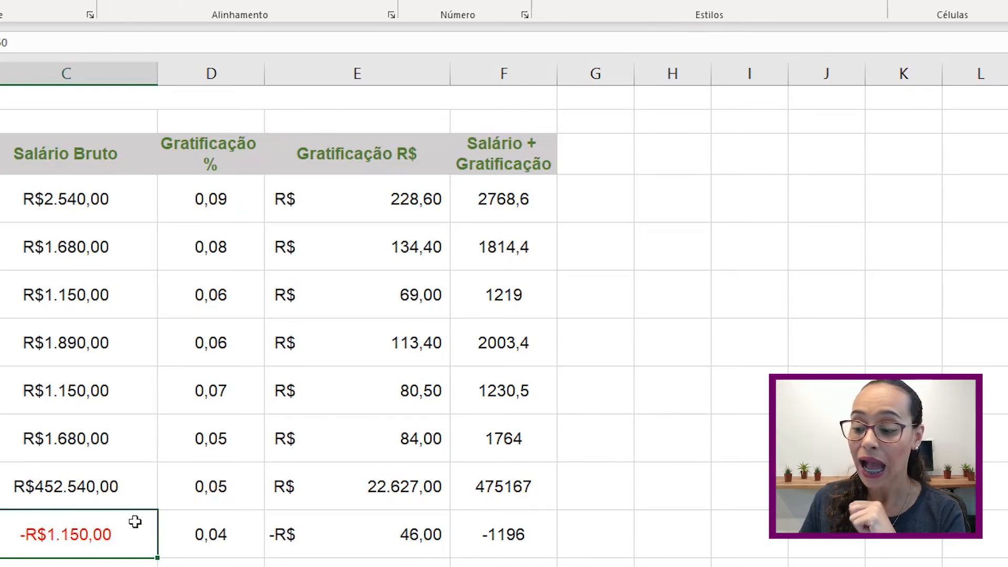
- Check the Contábil format options for the Gratificação R$ values in E4:E11, and close them without changes
{"action": "left_click", "coordinate": [303, 529]}
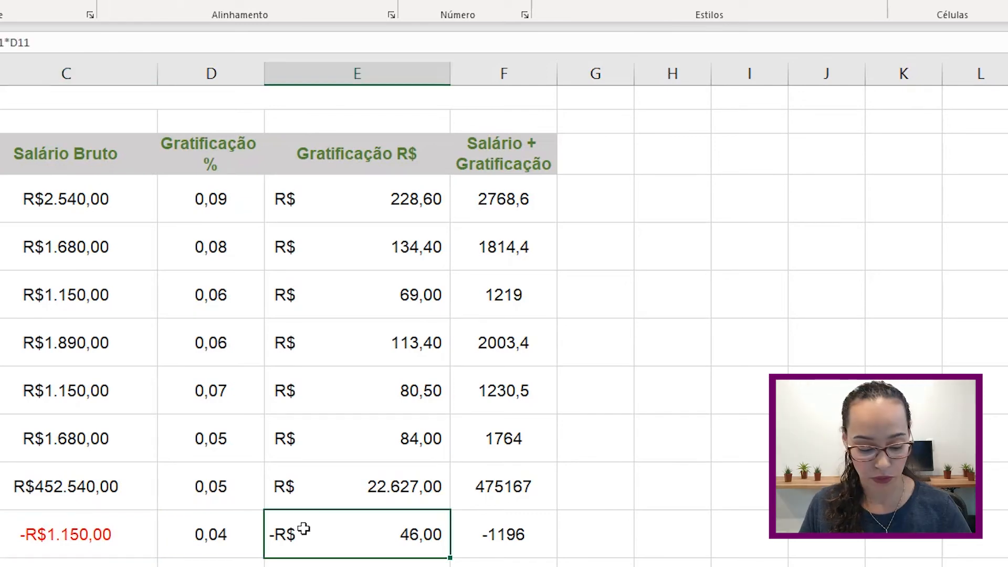
{"action": "left_click", "coordinate": [357, 206]}
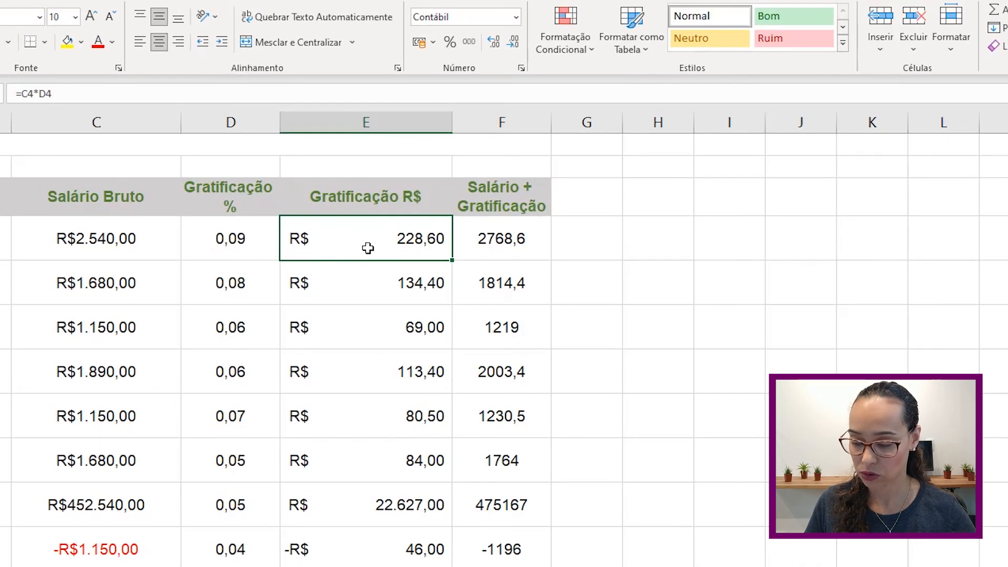
{"action": "key", "text": "ctrl+shift+Down"}
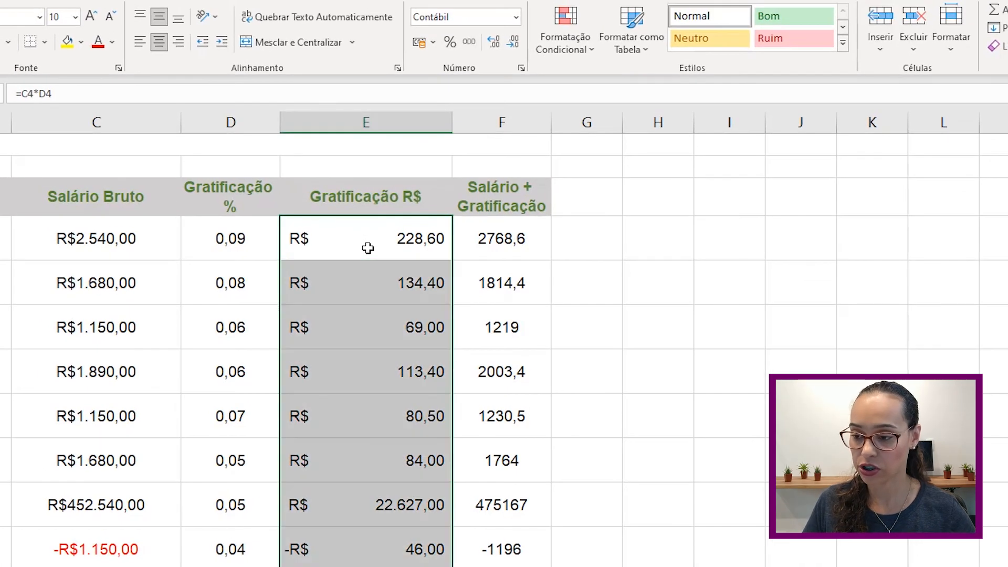
{"action": "left_click", "coordinate": [520, 68]}
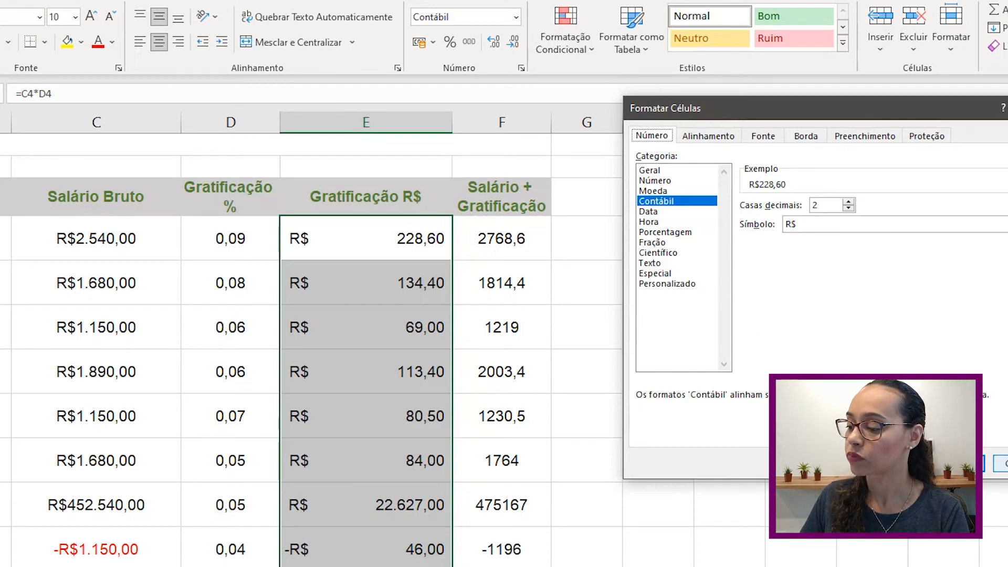
{"action": "left_click", "coordinate": [1002, 464]}
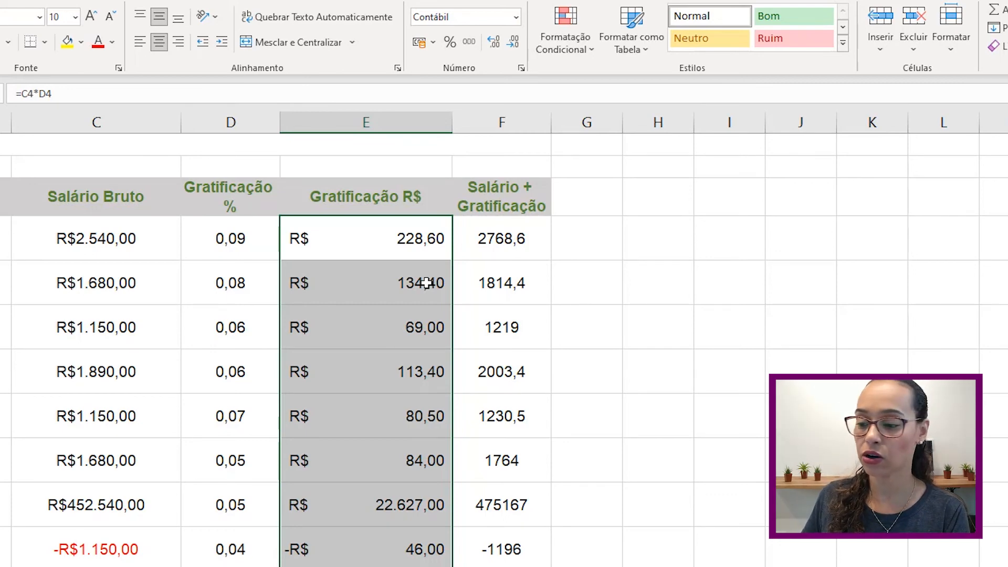
- Format the Gratificação % values in D4:D11 with the Porcentagem number format
{"action": "left_click", "coordinate": [243, 237]}
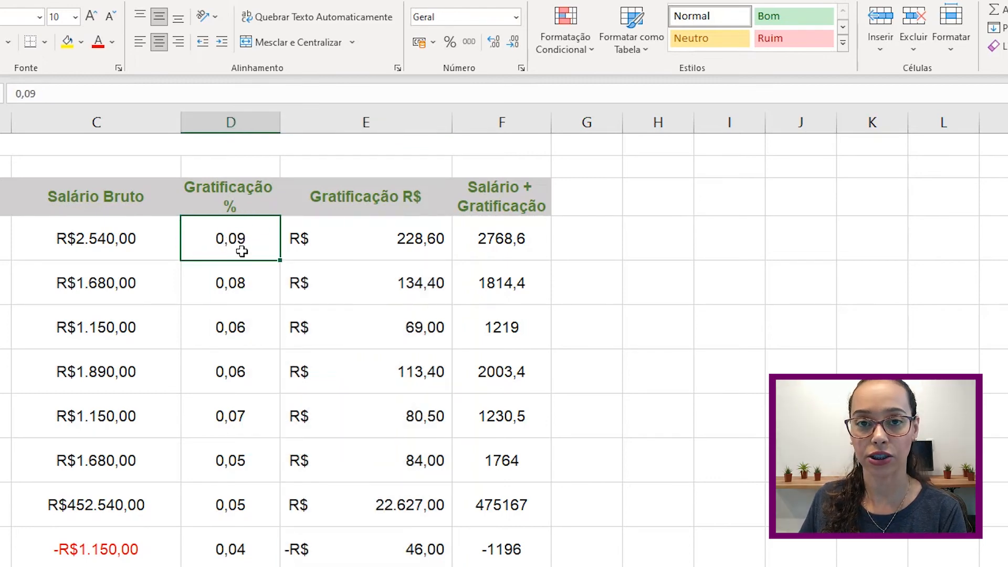
{"action": "left_click", "coordinate": [238, 544], "text": "shift"}
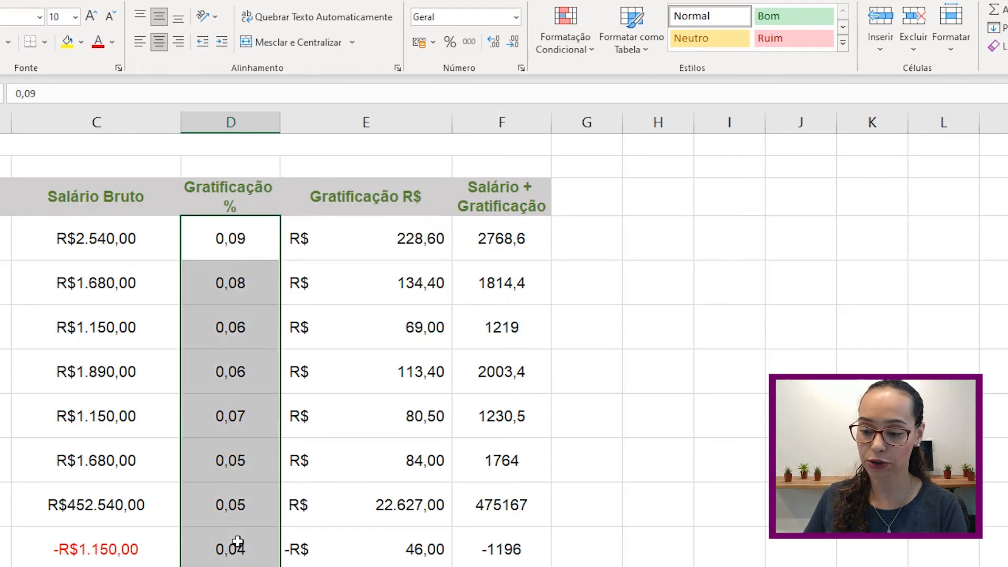
{"action": "left_click", "coordinate": [516, 17]}
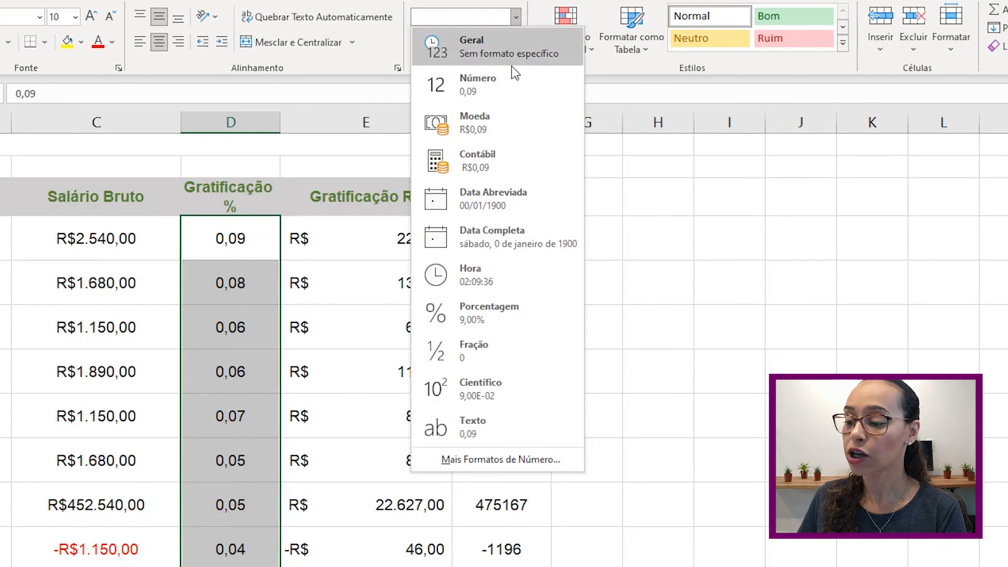
{"action": "left_click", "coordinate": [505, 316]}
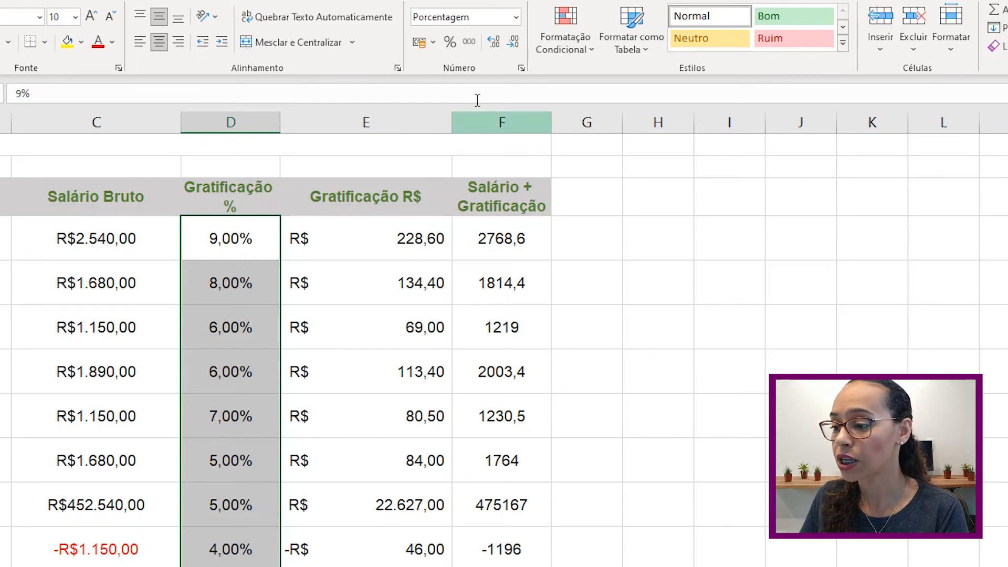
- Increase the Gratificação % values in D4:D11 to five decimal places
{"action": "left_click", "coordinate": [492, 42]}
{"action": "left_click", "coordinate": [493, 42]}
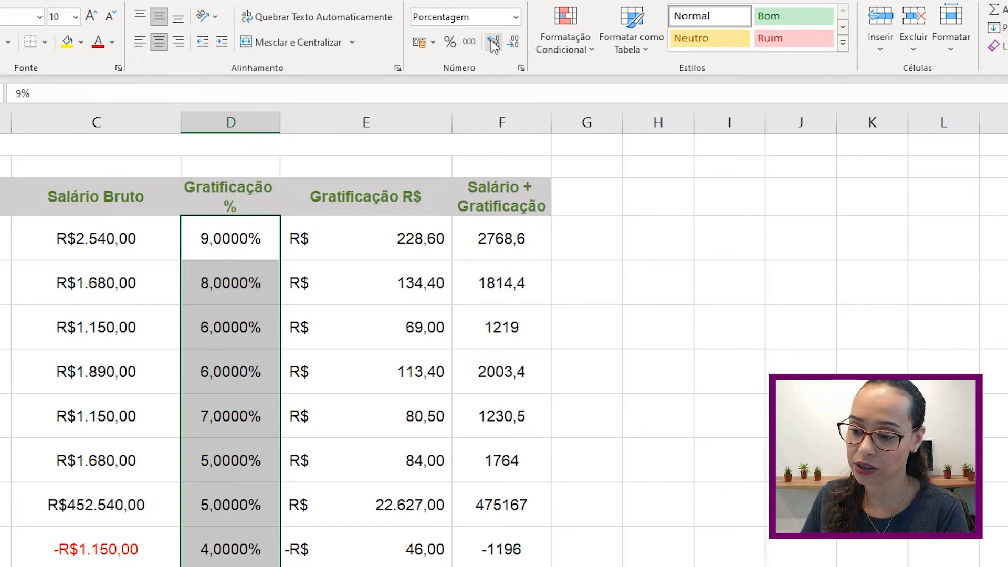
{"action": "left_click", "coordinate": [493, 42]}
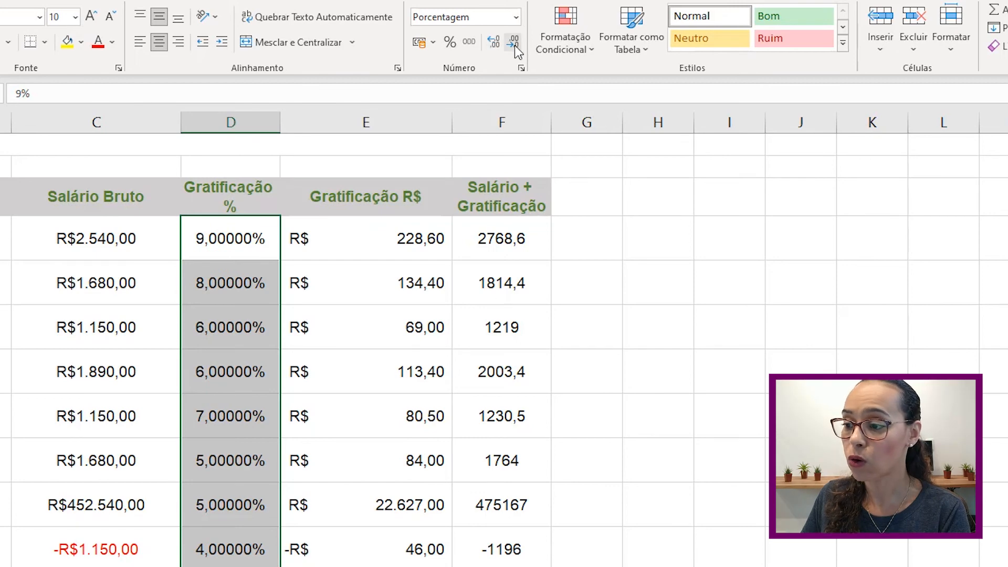
- Remove the decimals from the Gratificação % values in D4:D11 and add back a single decimal place
{"action": "left_click", "coordinate": [515, 46]}
{"action": "left_click", "coordinate": [514, 45]}
{"action": "left_click", "coordinate": [515, 45]}
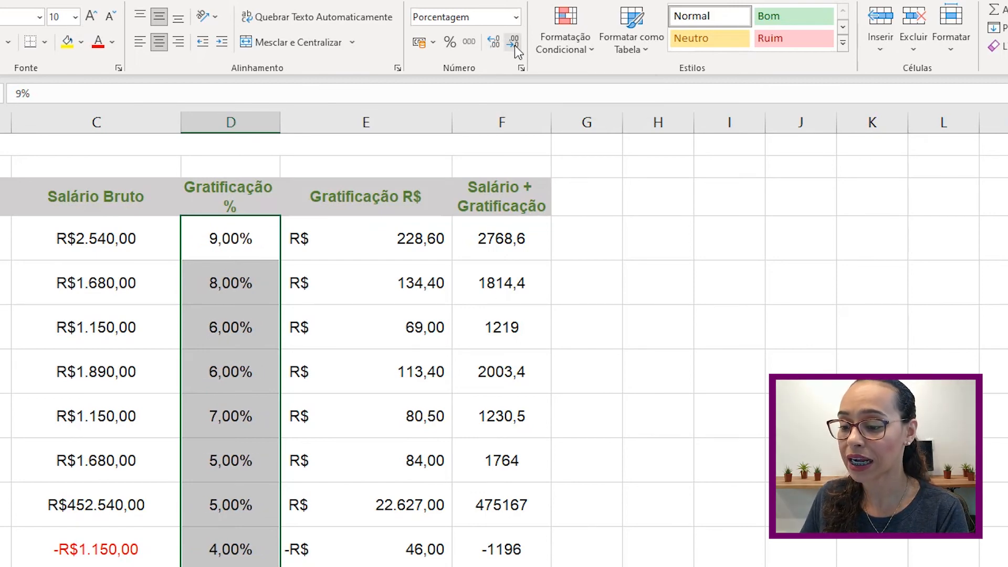
{"action": "left_click", "coordinate": [514, 45]}
{"action": "left_click", "coordinate": [514, 46]}
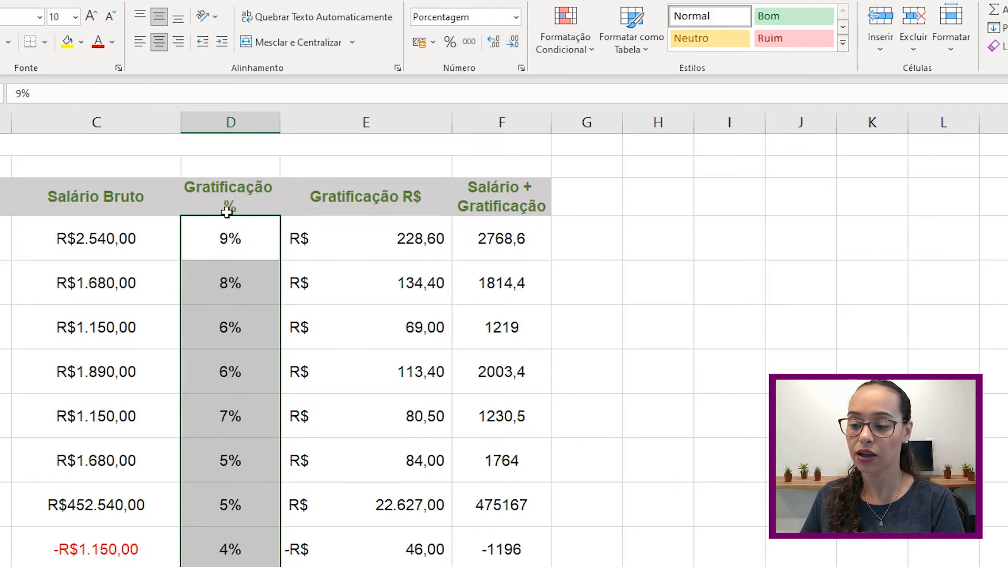
{"action": "left_click", "coordinate": [493, 43]}
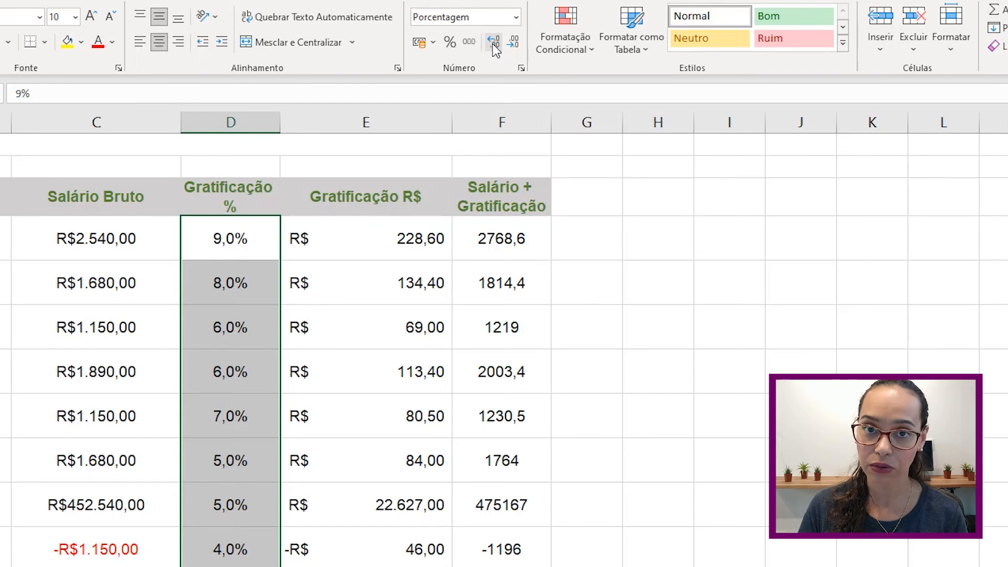
{"action": "left_click", "coordinate": [270, 243]}
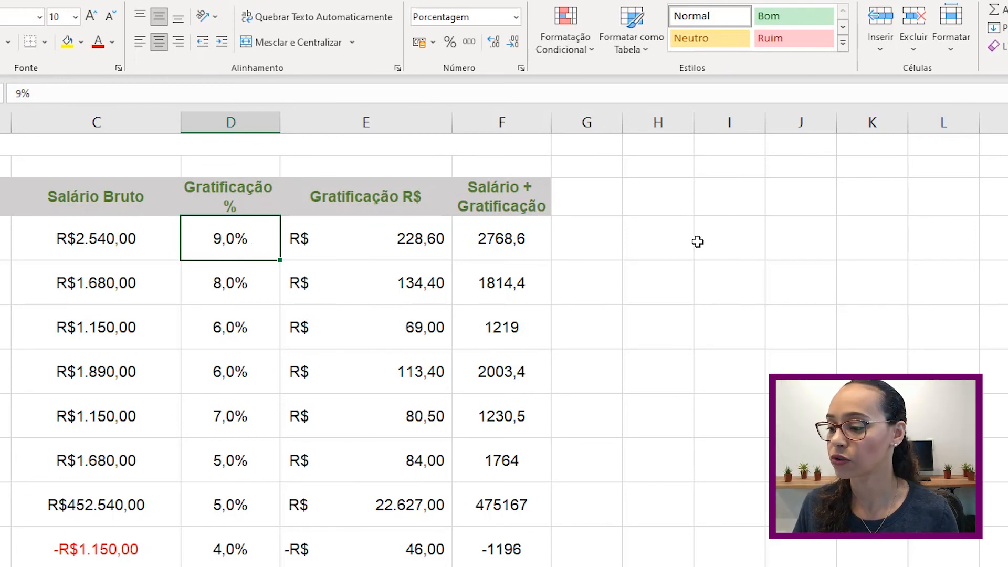
- Format the empty cells H4:H11 with the Porcentagem number format
{"action": "left_click", "coordinate": [645, 229]}
{"action": "left_click_drag", "start_coordinate": [646, 229], "coordinate": [630, 554]}
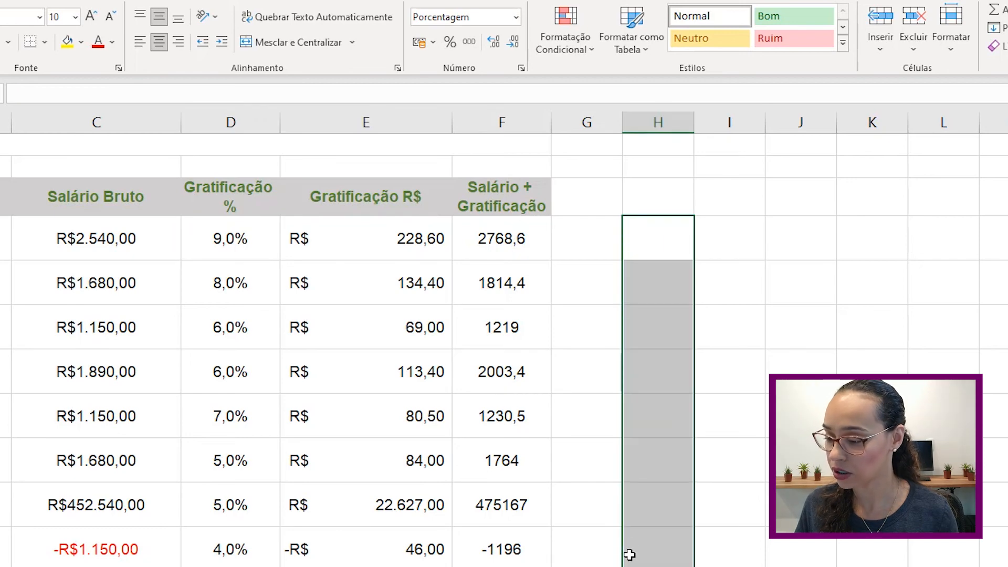
{"action": "left_click", "coordinate": [451, 43]}
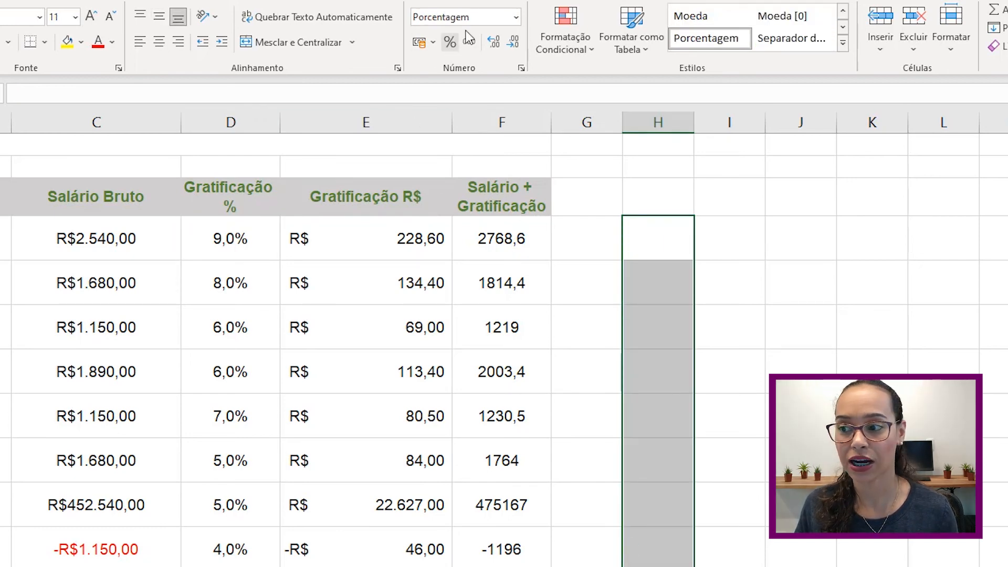
{"action": "left_click", "coordinate": [517, 20]}
{"action": "left_click", "coordinate": [505, 323]}
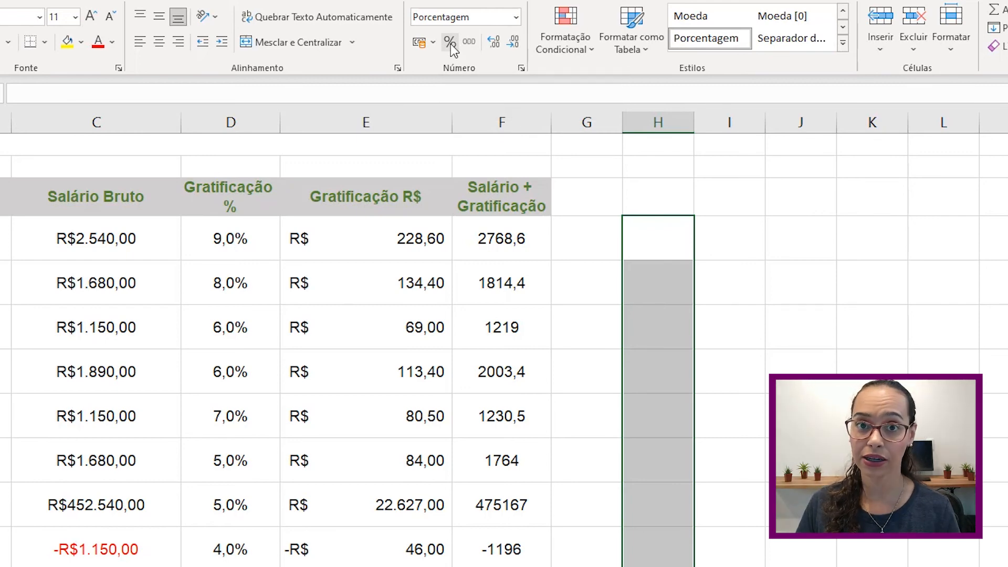
- Enter the percentages 8%, 9%, 7% and 8% in cells H4 to H7
{"action": "double_click", "coordinate": [646, 225]}
{"action": "type", "text": "8%"}
{"action": "key", "text": "Return"}
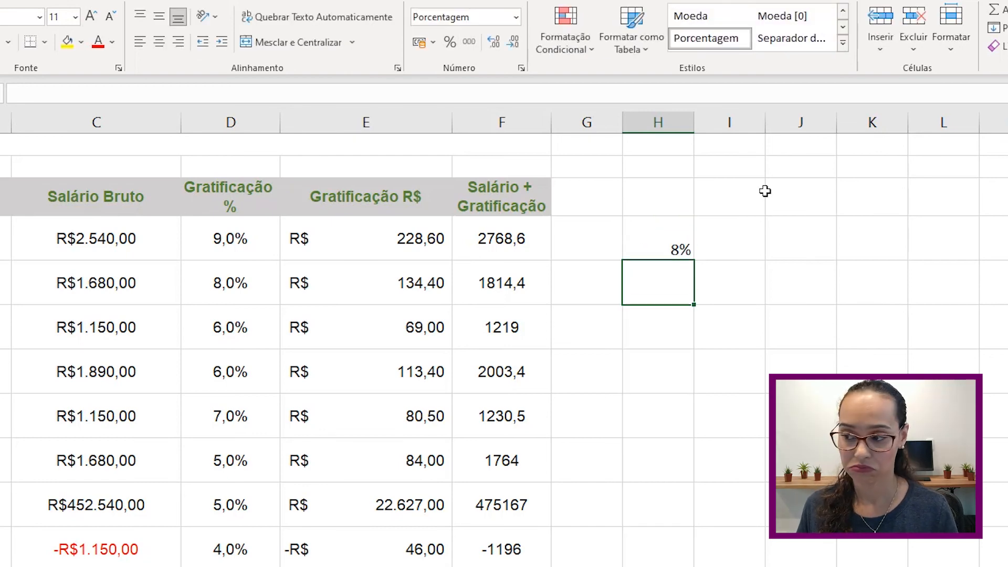
{"action": "type", "text": "9%"}
{"action": "key", "text": "Return"}
{"action": "type", "text": "7%"}
{"action": "key", "text": "Return"}
{"action": "type", "text": "8%"}
{"action": "key", "text": "Return"}
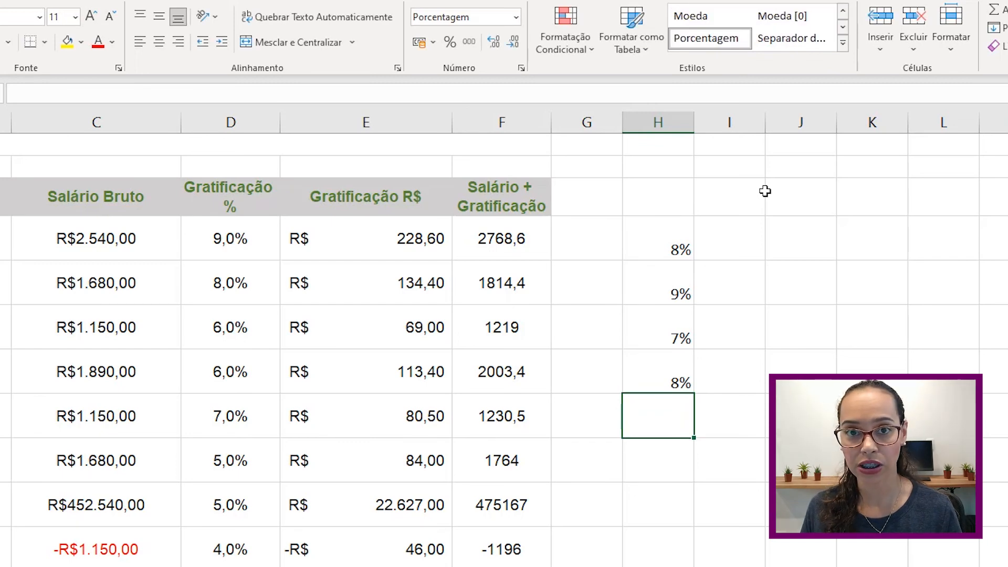
- Enter the plain numbers 8, 9, 7 and 8 in cells I4 to I7
{"action": "left_click", "coordinate": [738, 247]}
{"action": "type", "text": "8"}
{"action": "key", "text": "Return"}
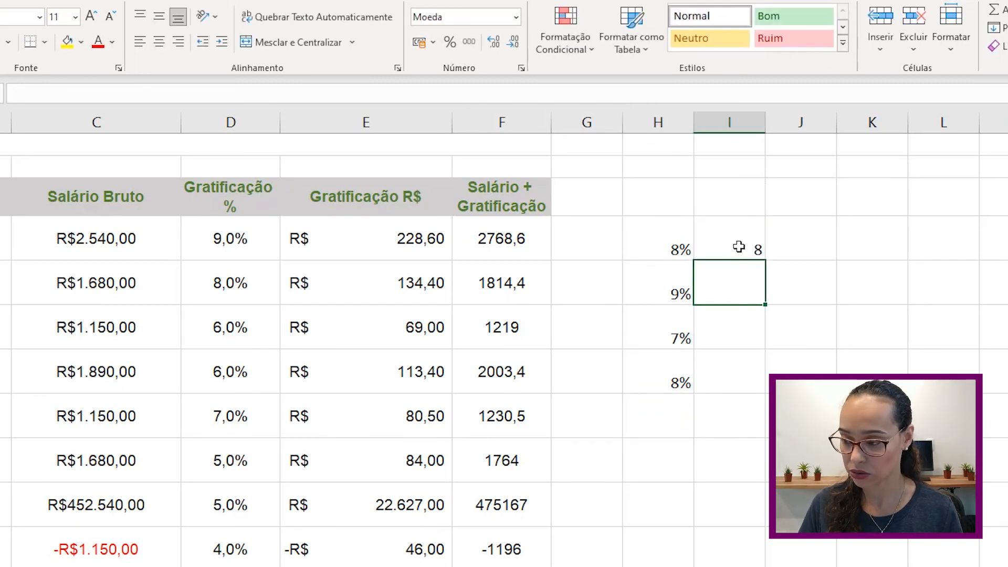
{"action": "type", "text": "9"}
{"action": "key", "text": "Return"}
{"action": "type", "text": "7"}
{"action": "key", "text": "Return"}
{"action": "type", "text": "8"}
{"action": "key", "text": "Return"}
- Apply the percent style to the numbers in I4:I7
{"action": "left_click", "coordinate": [739, 247]}
{"action": "left_click", "coordinate": [746, 299]}
{"action": "left_click", "coordinate": [518, 19]}
{"action": "left_click", "coordinate": [487, 35]}
{"action": "left_click", "coordinate": [731, 353]}
{"action": "left_click", "coordinate": [750, 251]}
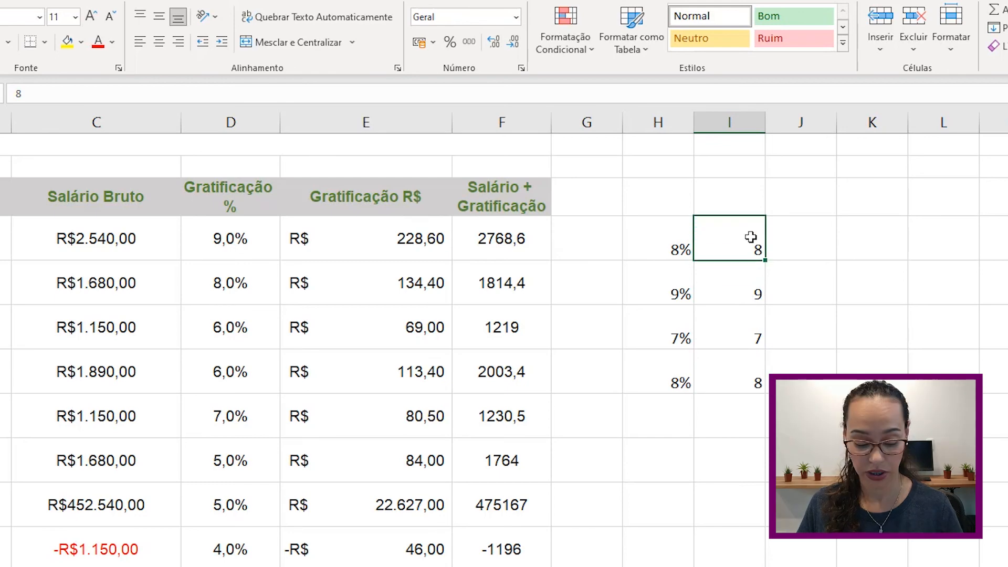
{"action": "left_click", "coordinate": [742, 379], "text": "shift"}
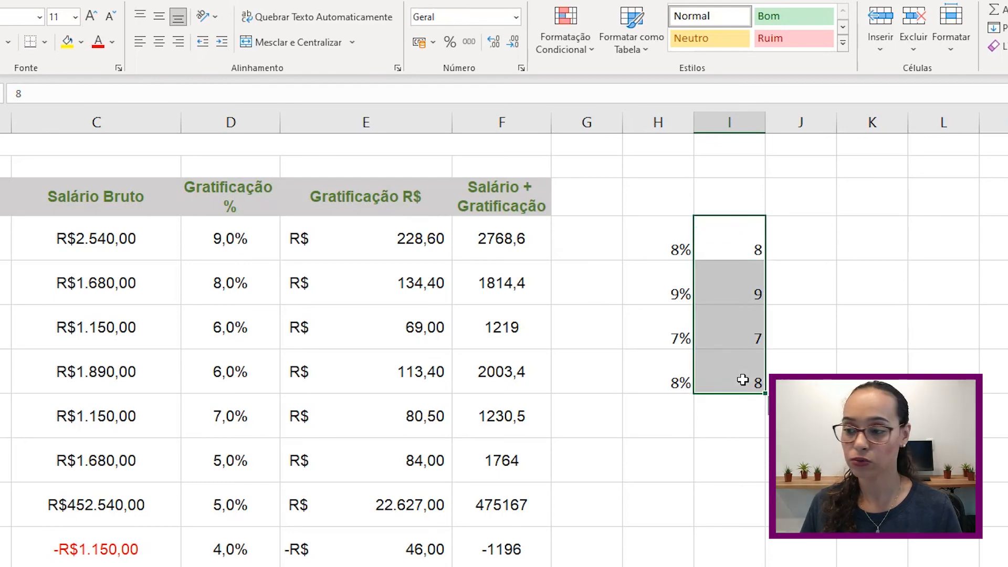
{"action": "left_click", "coordinate": [450, 43]}
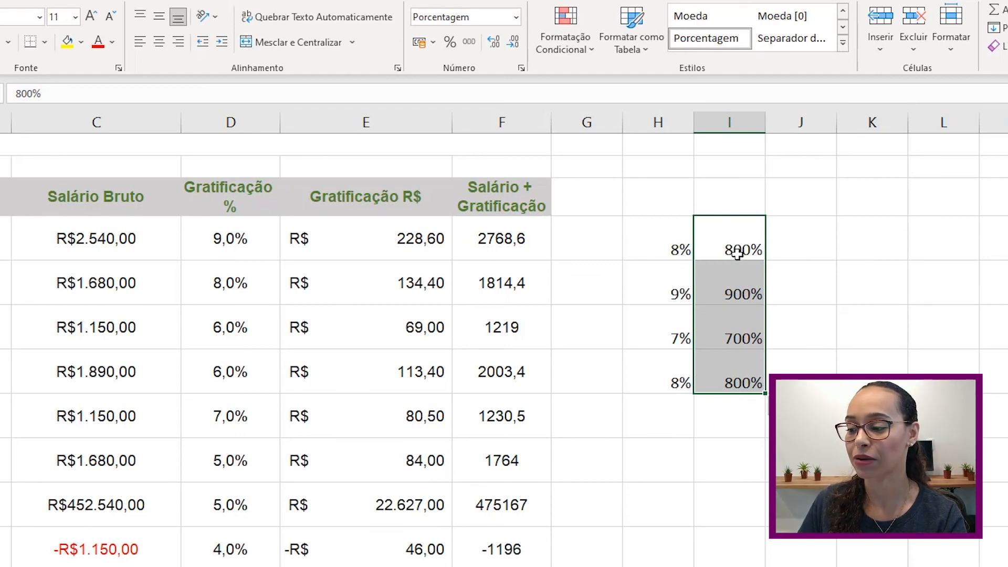
- Enter the decimal values 0,08, 0,09 and 0,07 in cells J4 to J6
{"action": "left_click", "coordinate": [781, 247]}
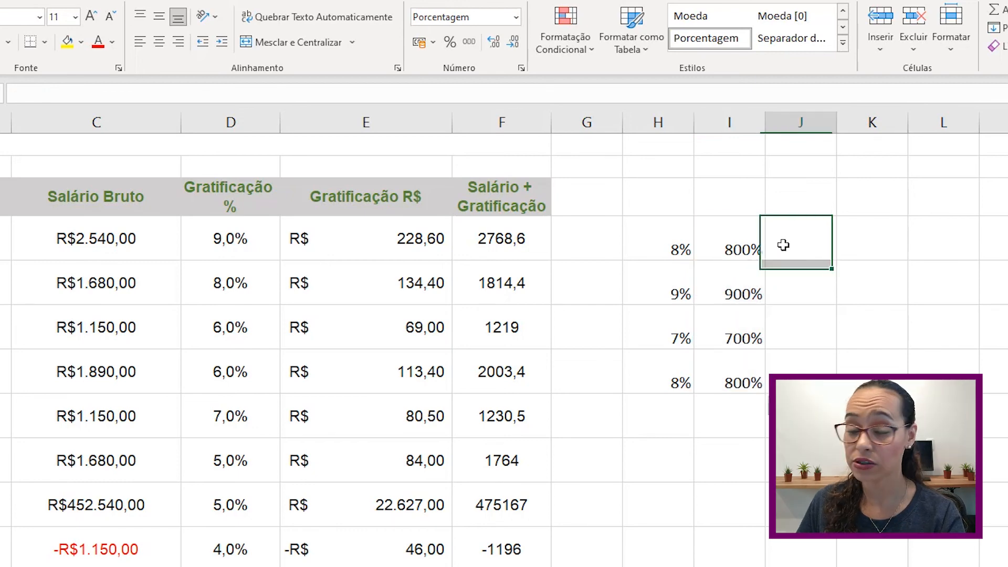
{"action": "type", "text": "0,08"}
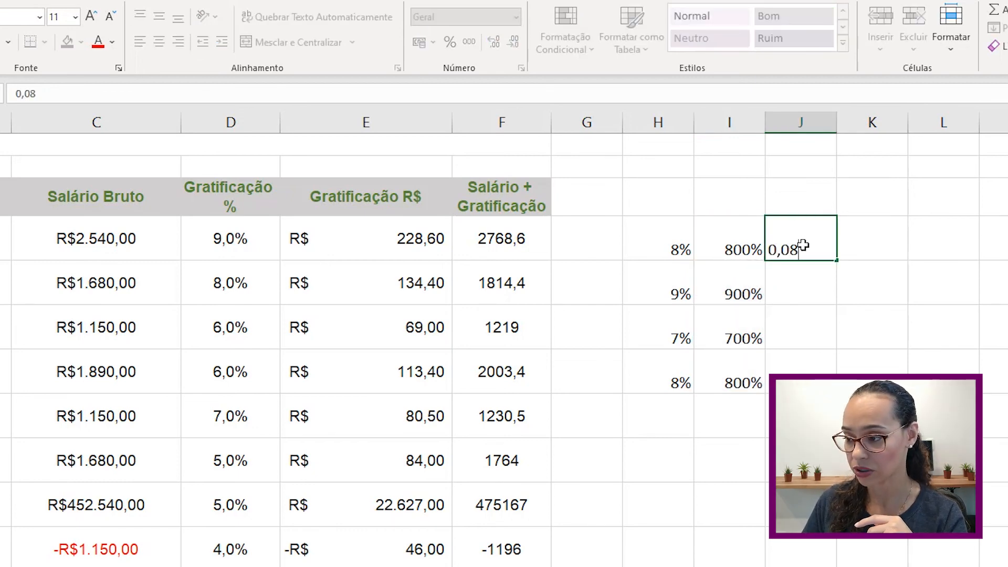
{"action": "key", "text": "Return"}
{"action": "type", "text": "0,09"}
{"action": "key", "text": "Return"}
{"action": "type", "text": "0,07"}
{"action": "key", "text": "Return"}
{"action": "key", "text": "Up"}
- Apply the percent style to the decimal values in J4:J6
{"action": "left_click_drag", "start_coordinate": [804, 247], "coordinate": [794, 321]}
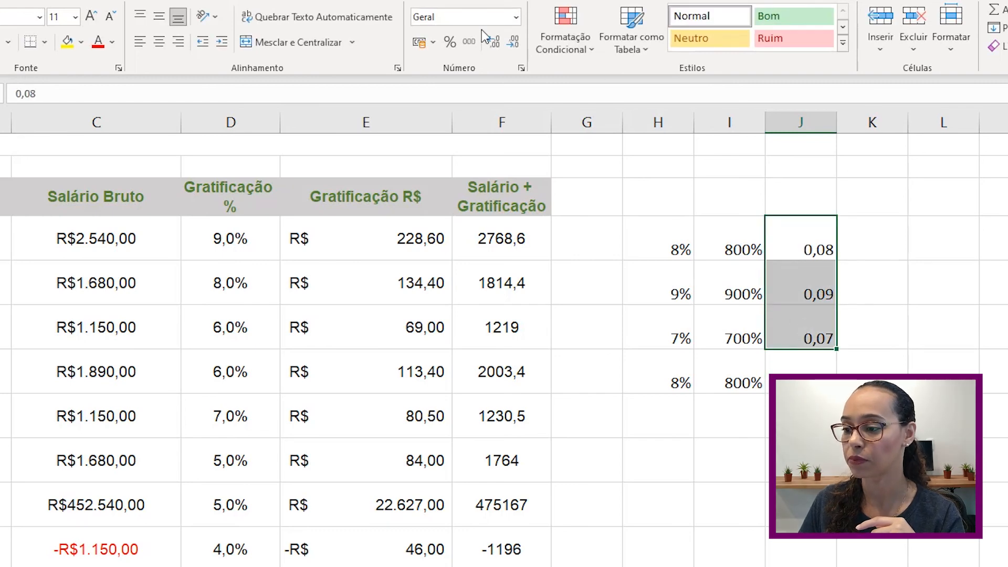
{"action": "left_click", "coordinate": [450, 42]}
{"action": "left_click", "coordinate": [824, 292]}
{"action": "left_click_drag", "start_coordinate": [817, 237], "coordinate": [814, 322]}
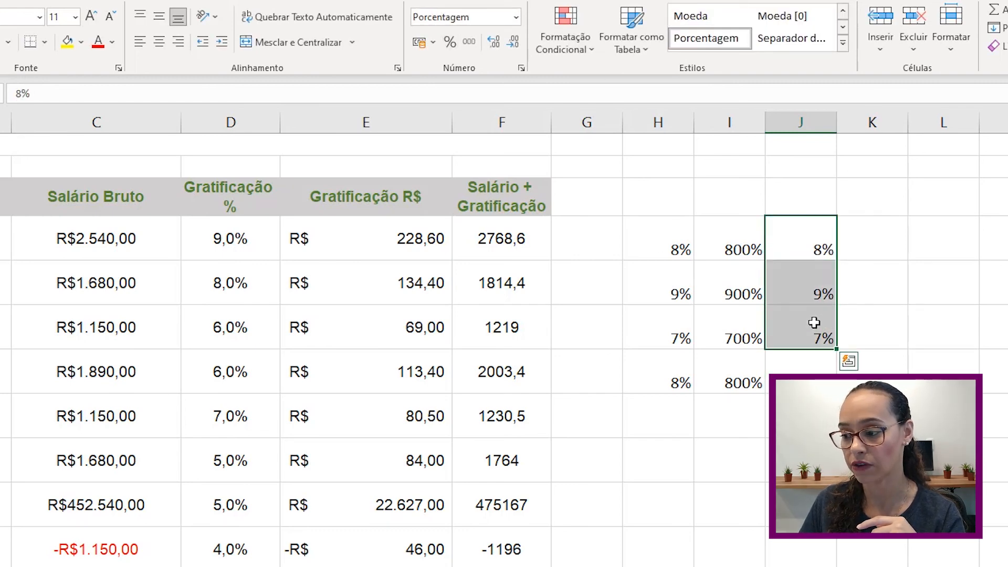
- Check the available number formats for cells H4:H5, and close the list without changes
{"action": "left_click_drag", "start_coordinate": [679, 254], "coordinate": [672, 292]}
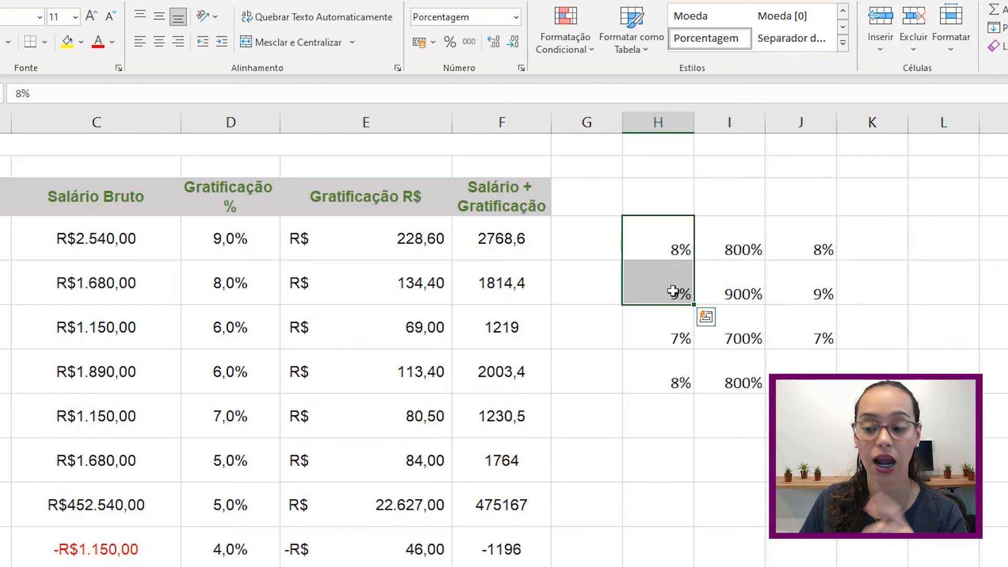
{"action": "left_click", "coordinate": [516, 17]}
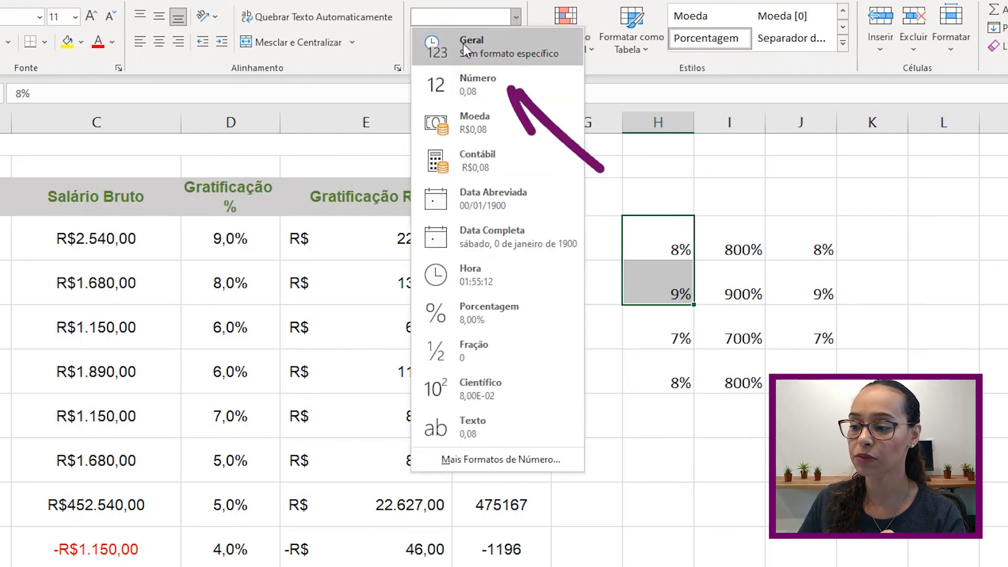
{"action": "left_click", "coordinate": [678, 244]}
- Format the Salário + Gratificação values in F4:F11 with the Número format
{"action": "left_click", "coordinate": [517, 239]}
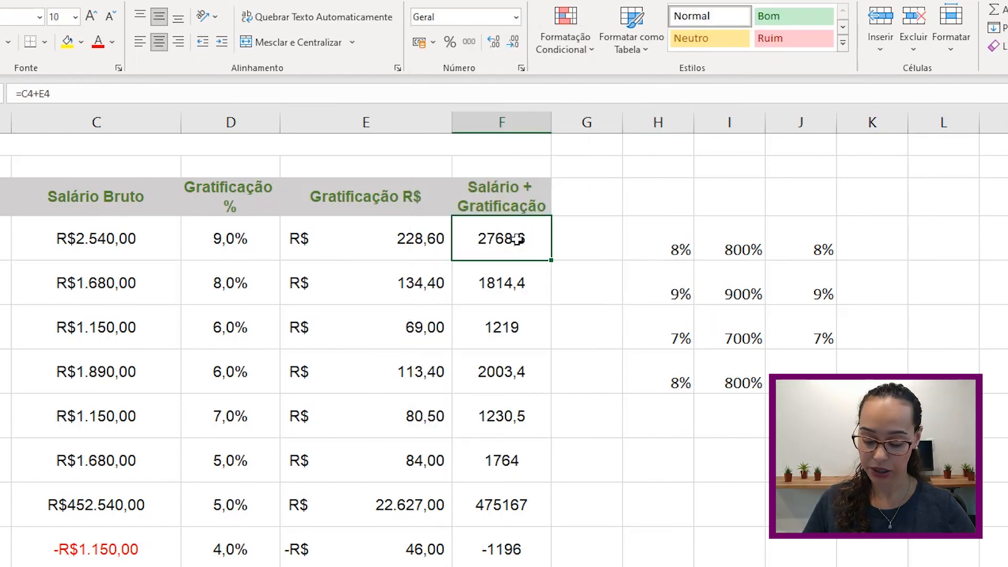
{"action": "key", "text": "ctrl+shift+Down"}
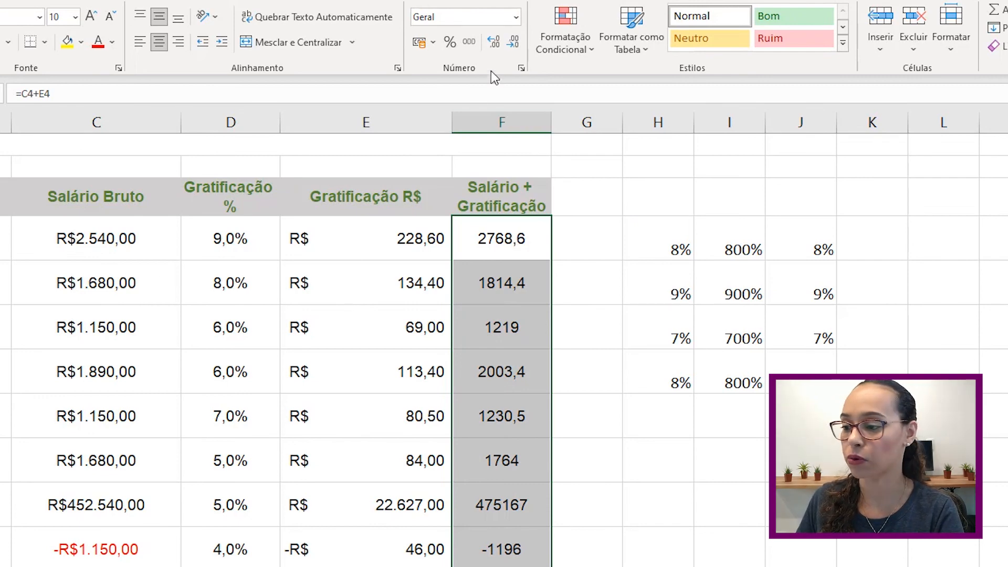
{"action": "left_click", "coordinate": [517, 17]}
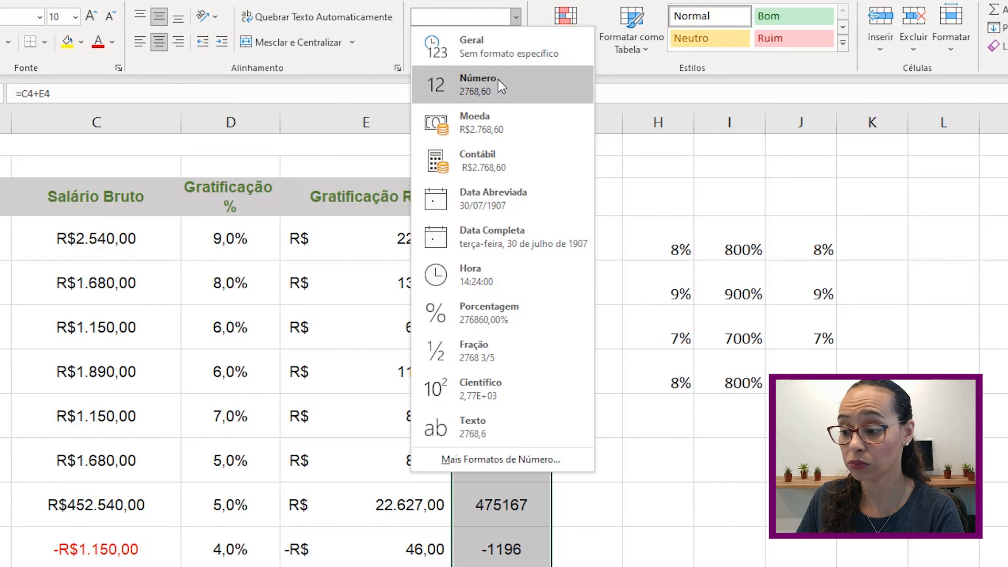
{"action": "left_click", "coordinate": [498, 79]}
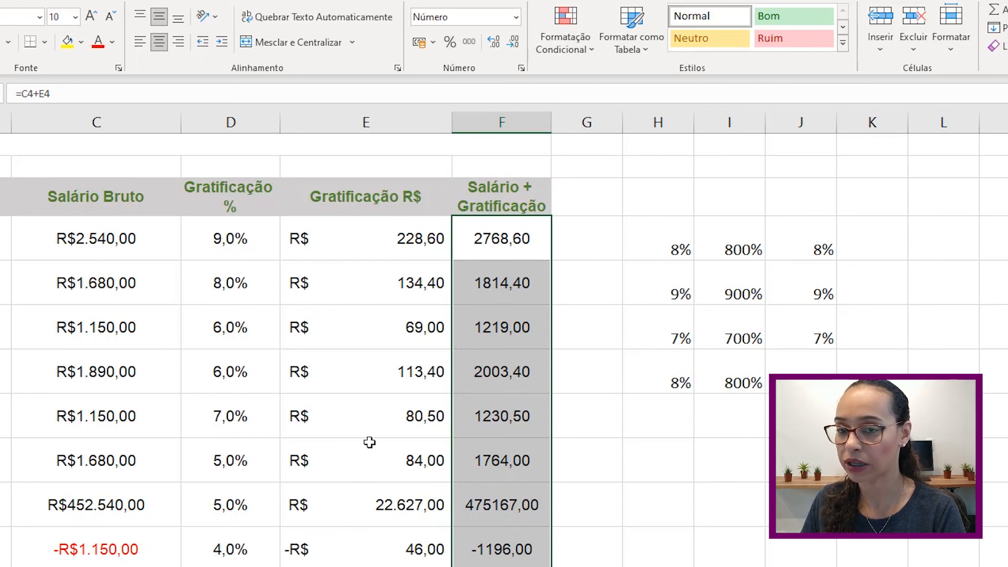
- Turn on the 1000 separator for the Salário + Gratificação values in F4:F11 and recheck their negative number options
{"action": "left_click", "coordinate": [522, 67]}
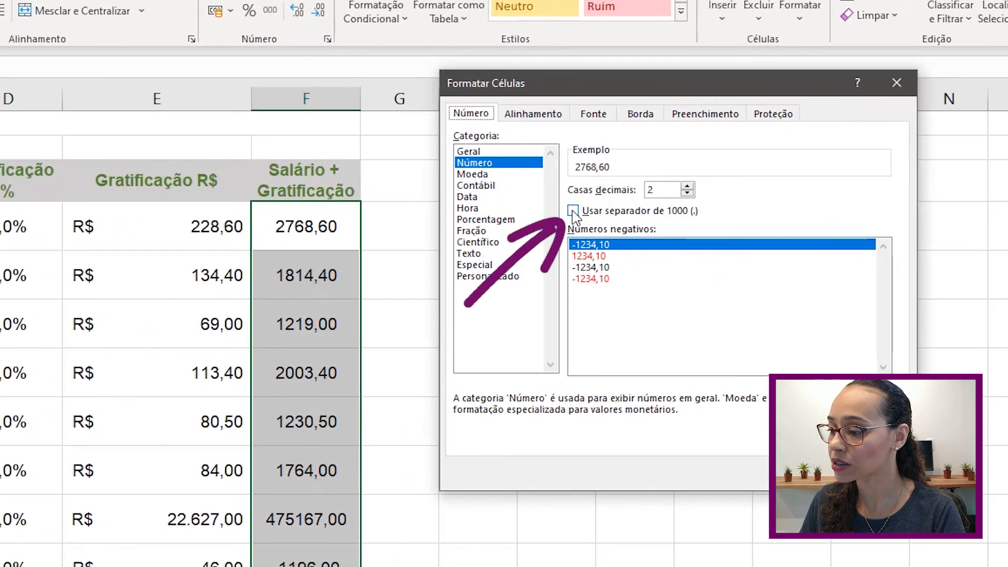
{"action": "left_click", "coordinate": [633, 215]}
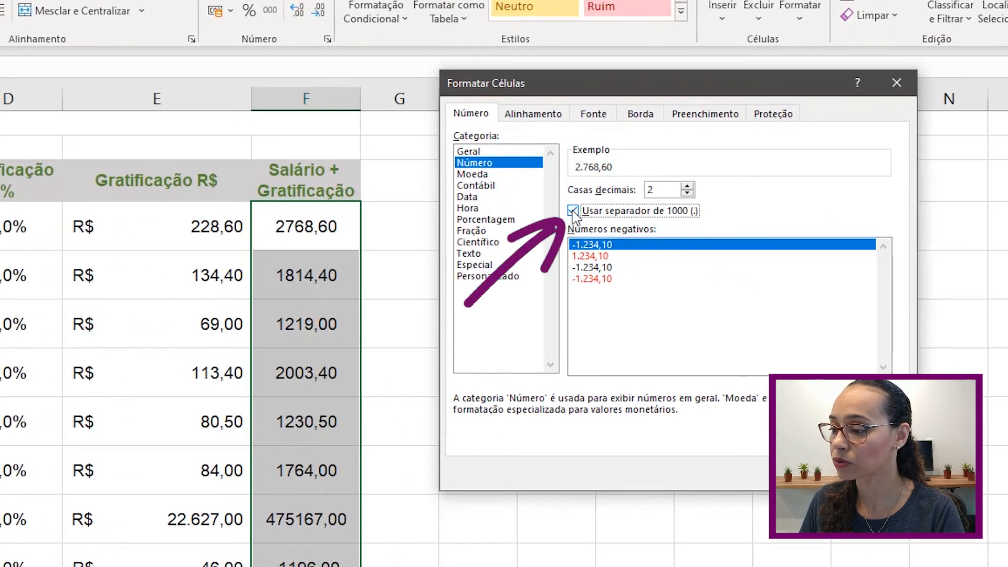
{"action": "left_click", "coordinate": [813, 473]}
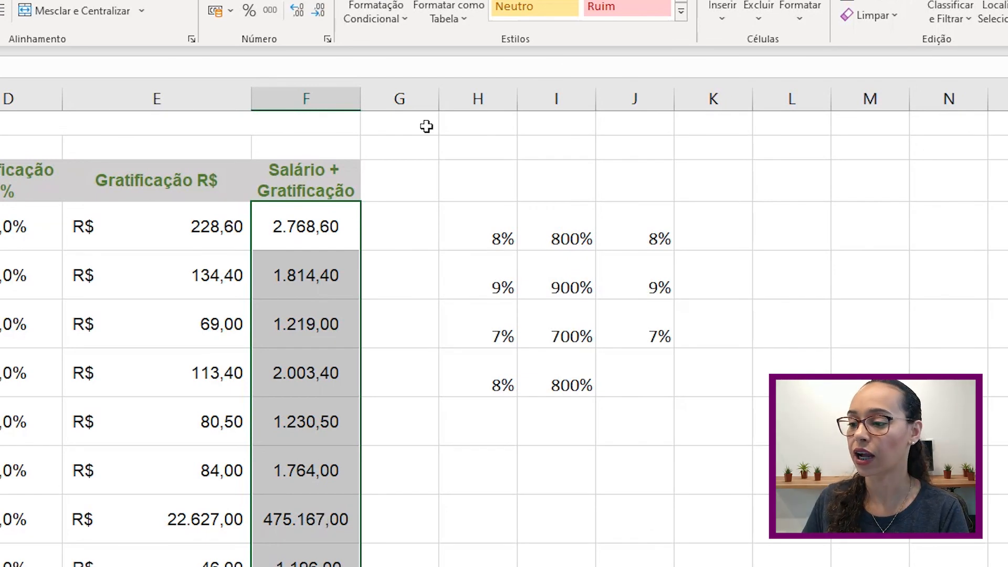
{"action": "left_click", "coordinate": [330, 40]}
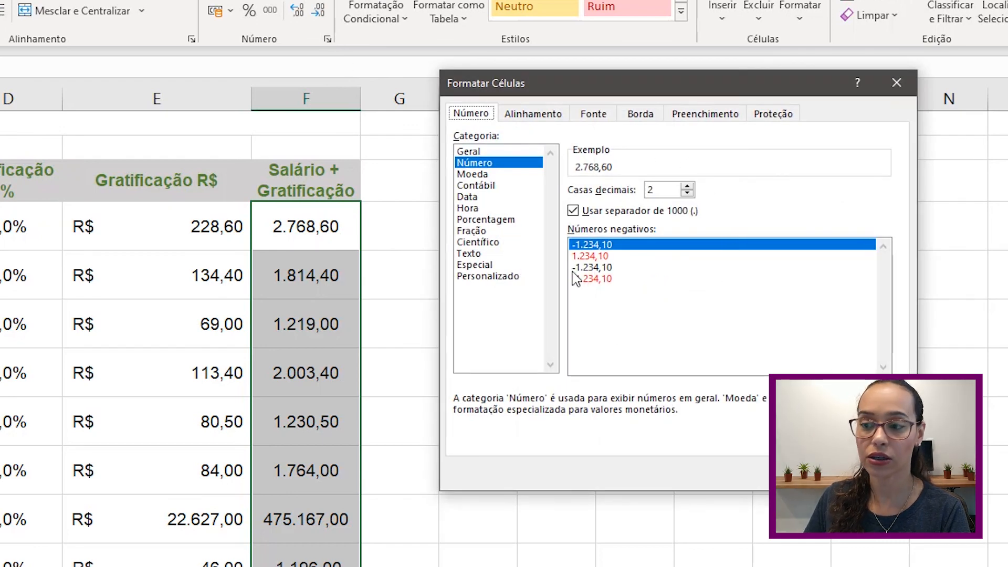
{"action": "left_click", "coordinate": [810, 474]}
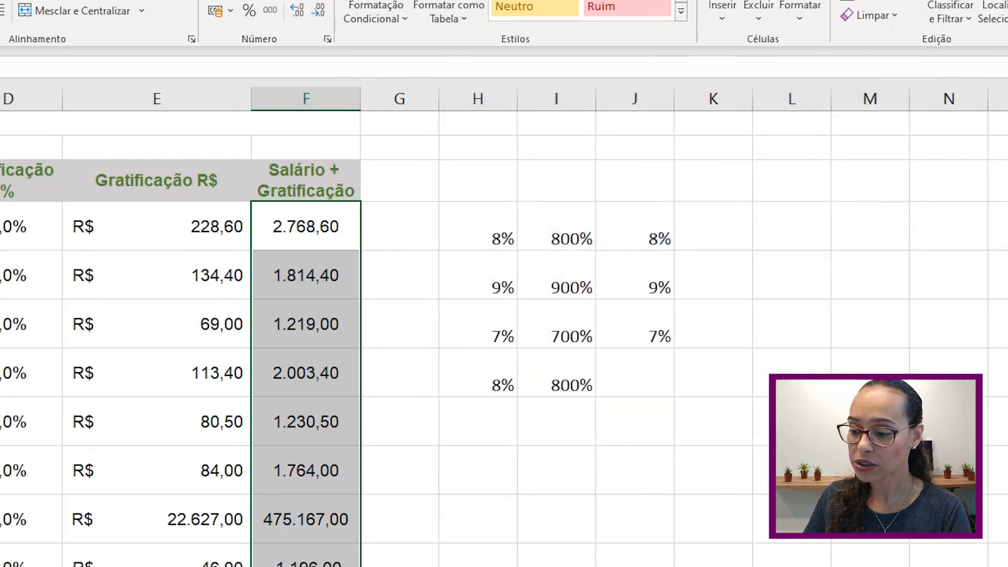
- Undo the Número formatting of F4:F11 and apply the thousands-separator style (Vírgula) to these cells instead
{"action": "key", "text": "ctrl+z"}
{"action": "key", "text": "ctrl+z"}
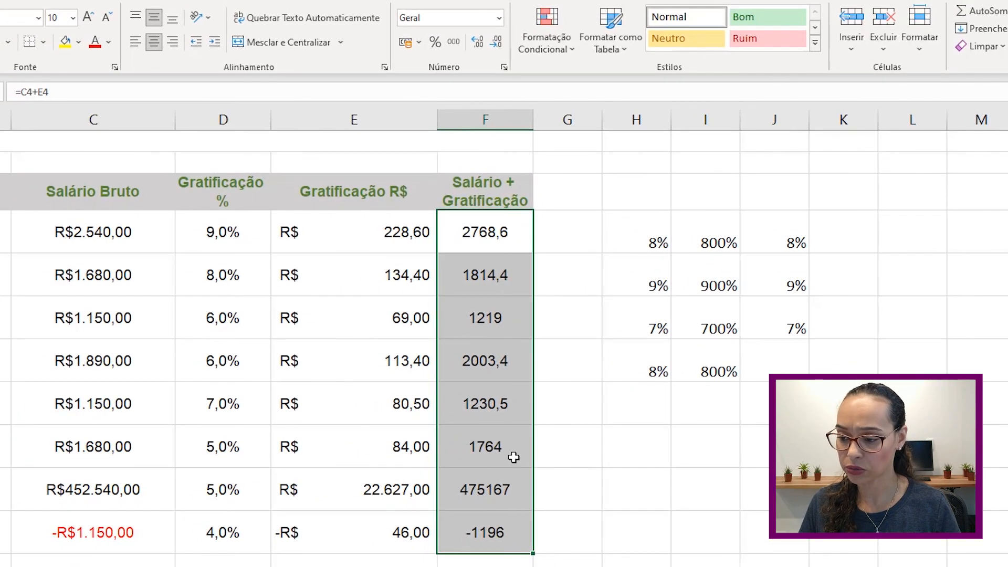
{"action": "left_click", "coordinate": [455, 47]}
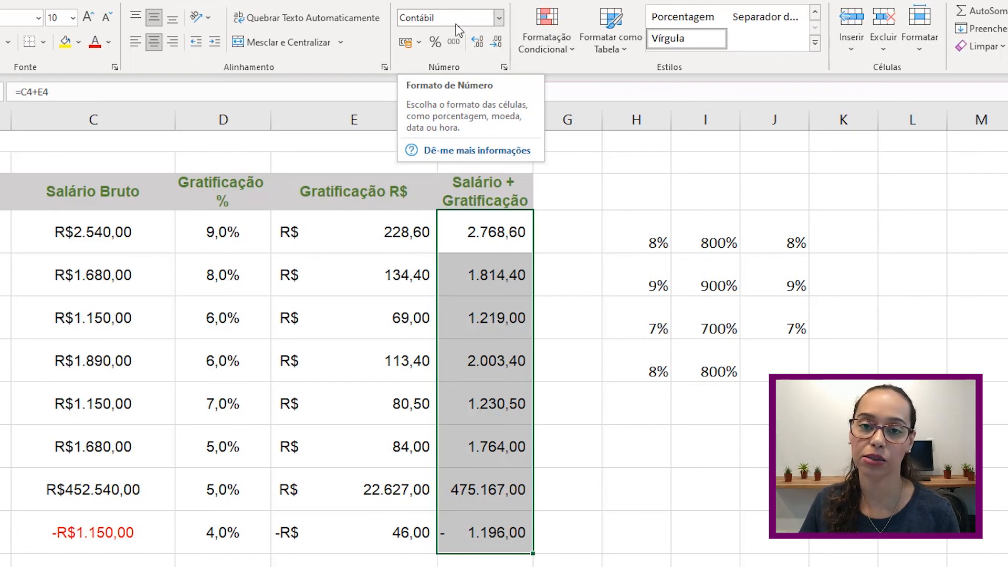
{"action": "left_click", "coordinate": [506, 236]}
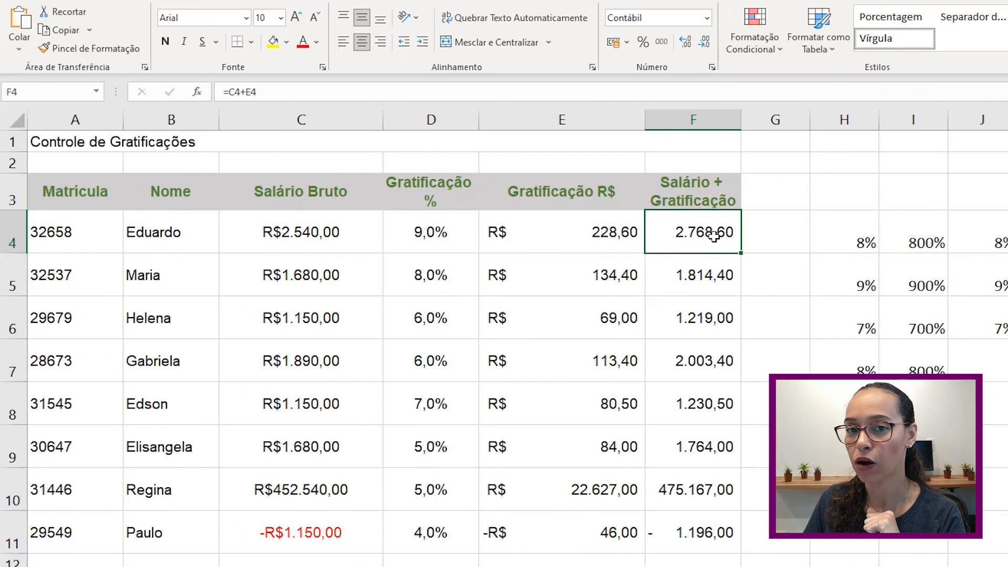
- Try to add three leading zeros (000) directly to the Matrícula number in A4
{"action": "left_click", "coordinate": [55, 236]}
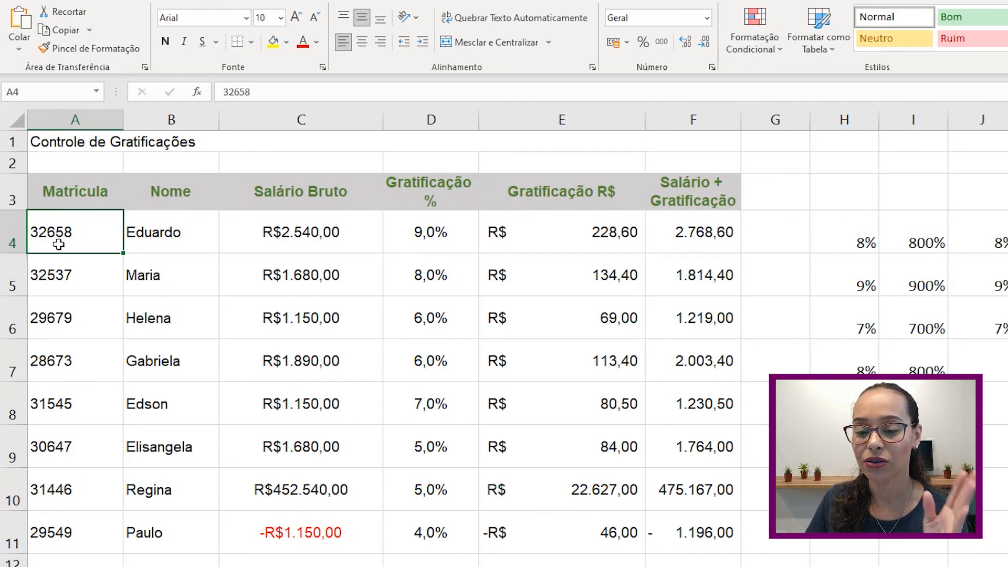
{"action": "left_click", "coordinate": [61, 261]}
{"action": "left_click", "coordinate": [40, 235]}
{"action": "double_click", "coordinate": [36, 234]}
{"action": "type", "text": "000"}
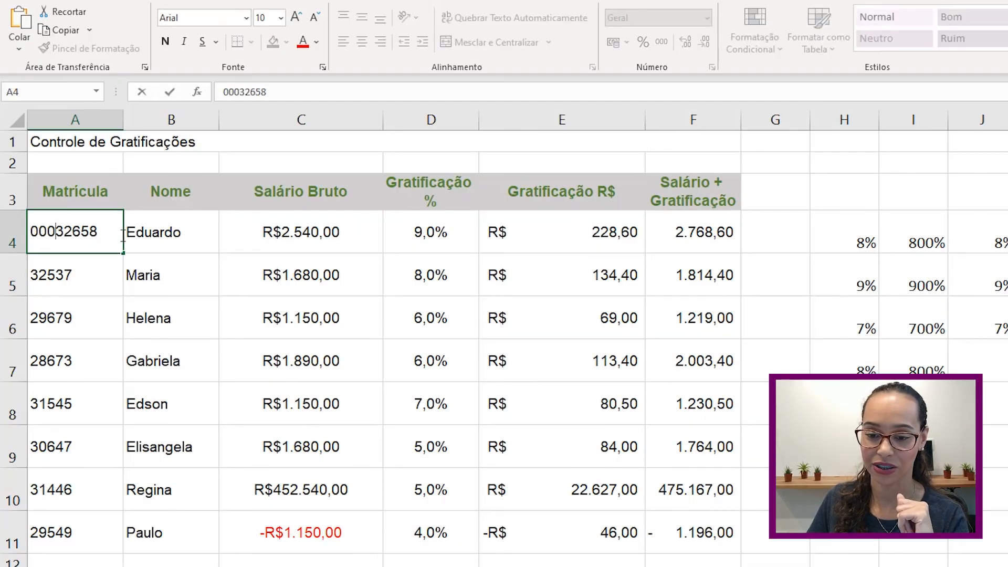
{"action": "key", "text": "Return"}
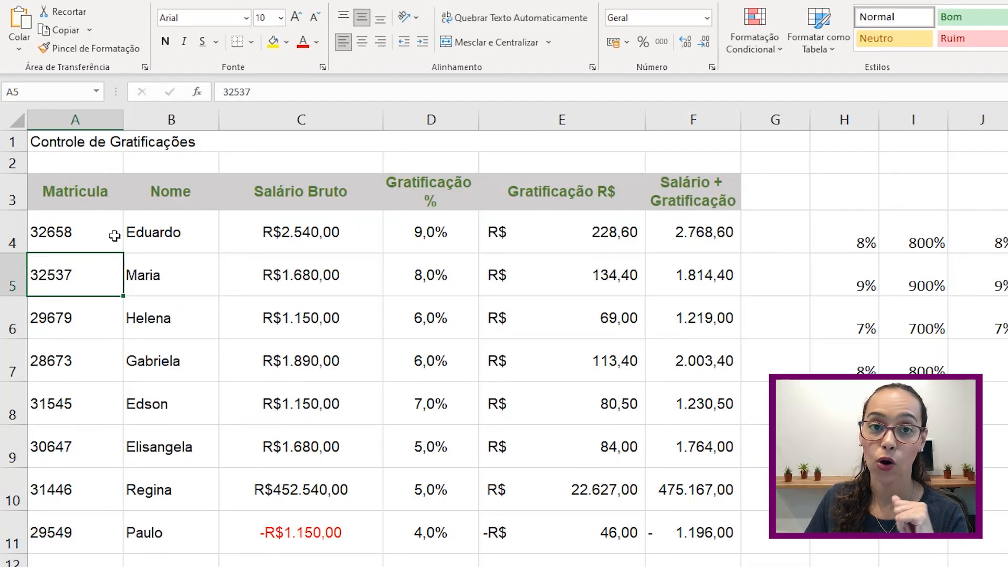
- Apply the custom number format 00000000 to the Matrícula numbers in A4:A11
{"action": "left_click", "coordinate": [114, 236]}
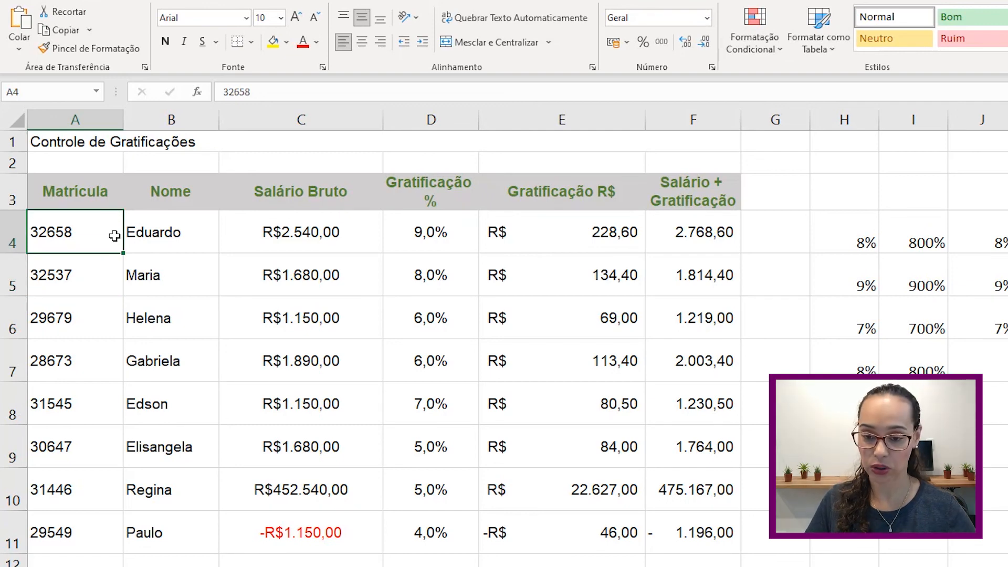
{"action": "key", "text": "ctrl+shift+Down"}
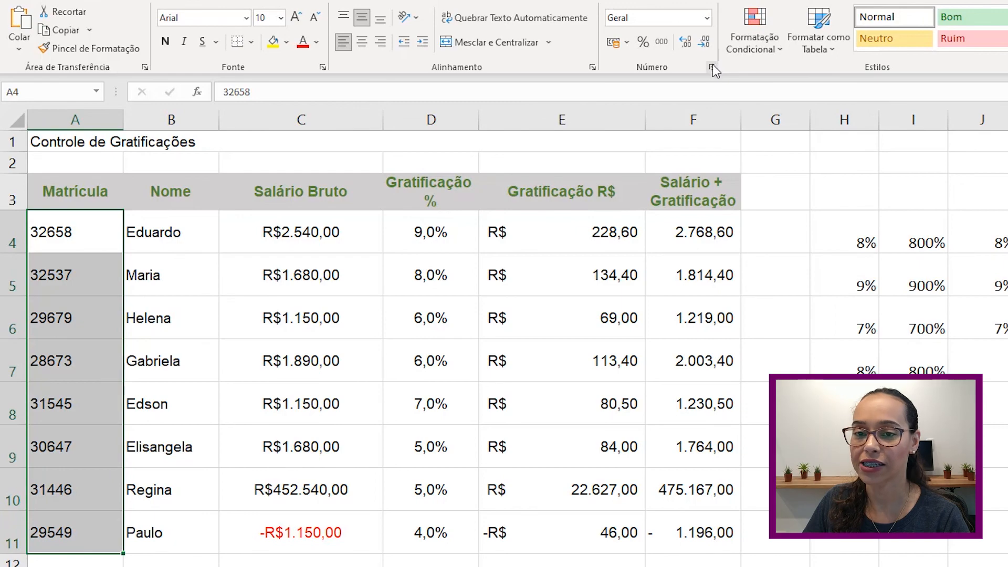
{"action": "left_click", "coordinate": [712, 65]}
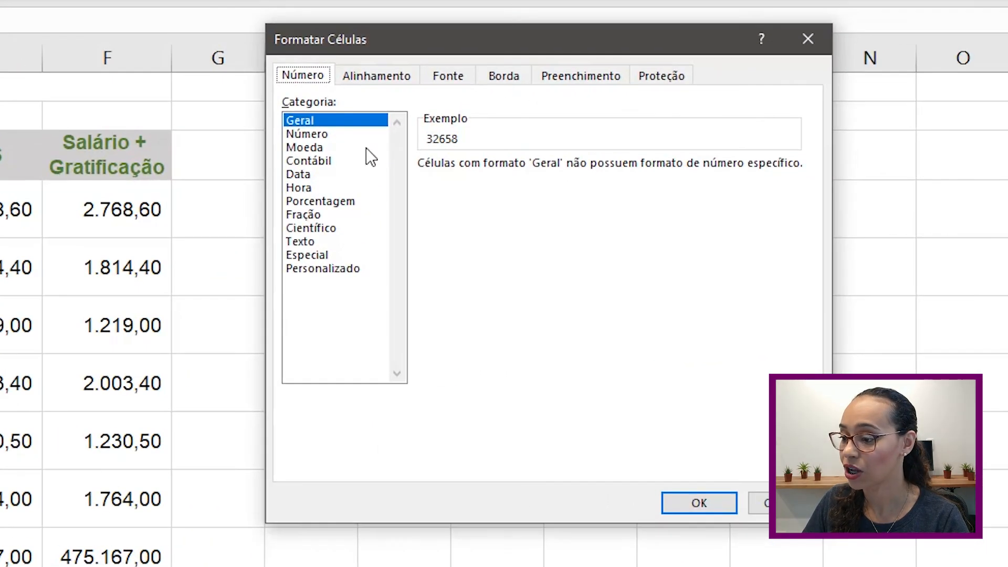
{"action": "left_click", "coordinate": [355, 269]}
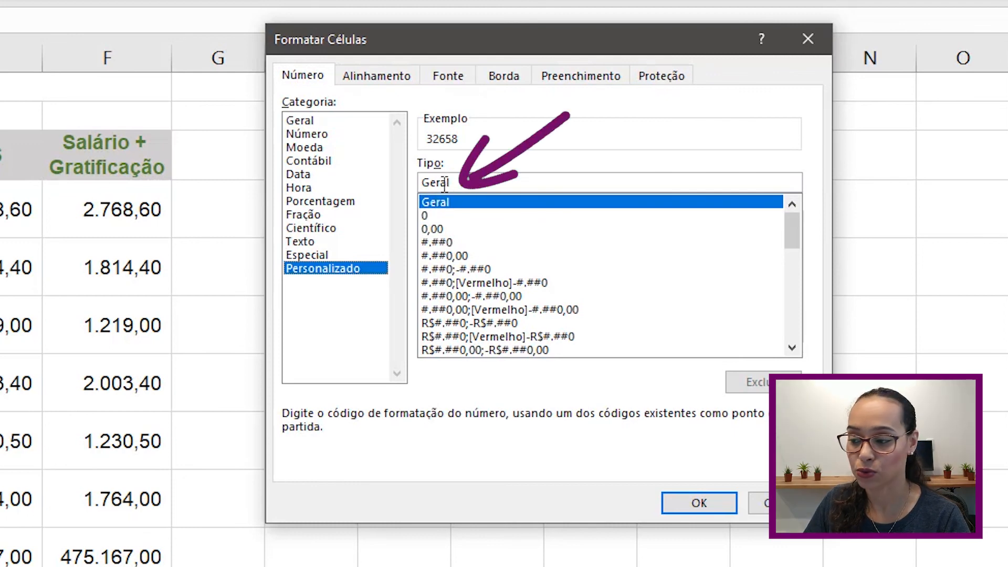
{"action": "left_click", "coordinate": [425, 218]}
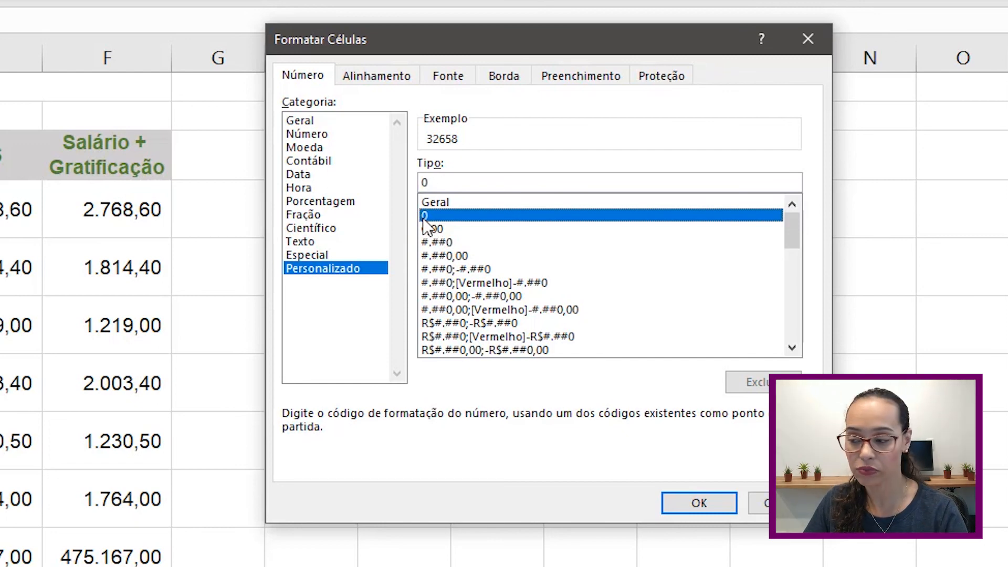
{"action": "left_click", "coordinate": [460, 180]}
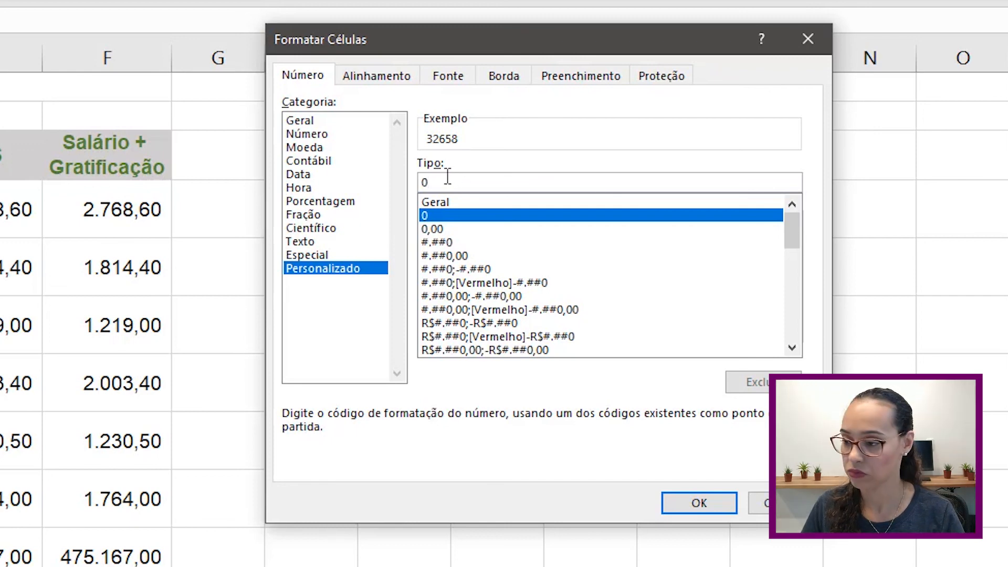
{"action": "type", "text": "00000000"}
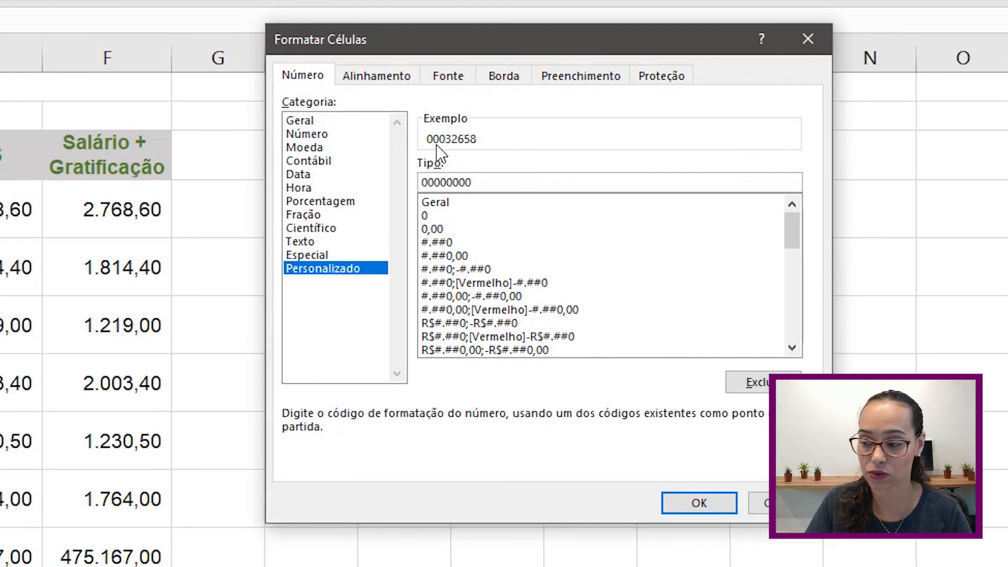
{"action": "left_click", "coordinate": [683, 500]}
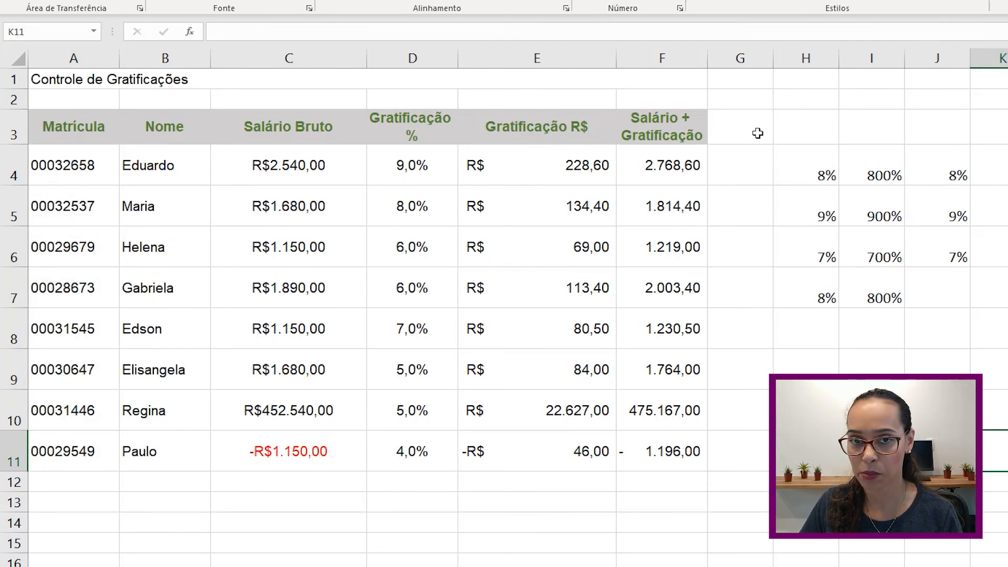
- Clear all contents and formatting from the cells beside the table, starting at G3 and covering the test percentages in columns H to J
{"action": "left_click_drag", "start_coordinate": [758, 133], "coordinate": [1006, 459]}
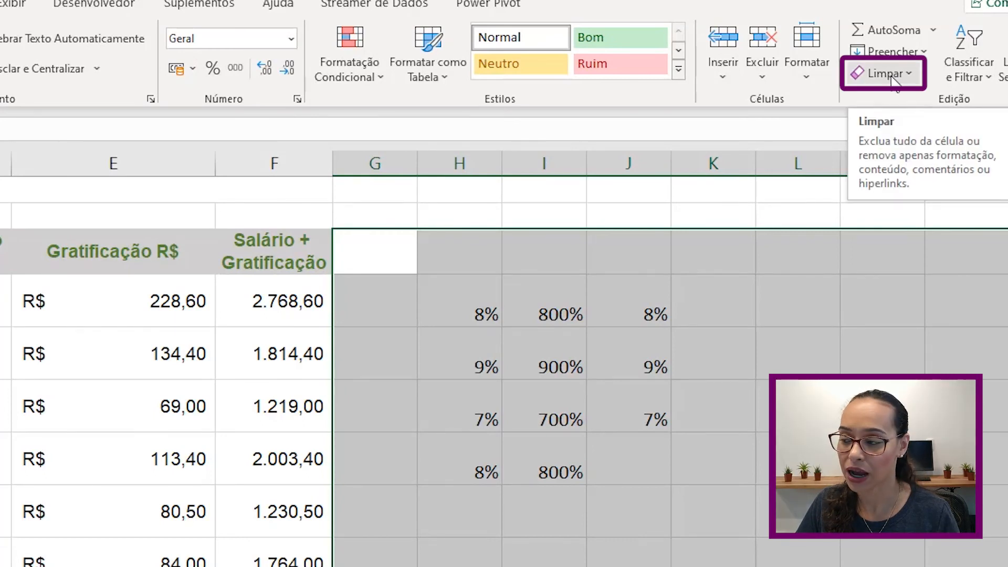
{"action": "left_click", "coordinate": [913, 76]}
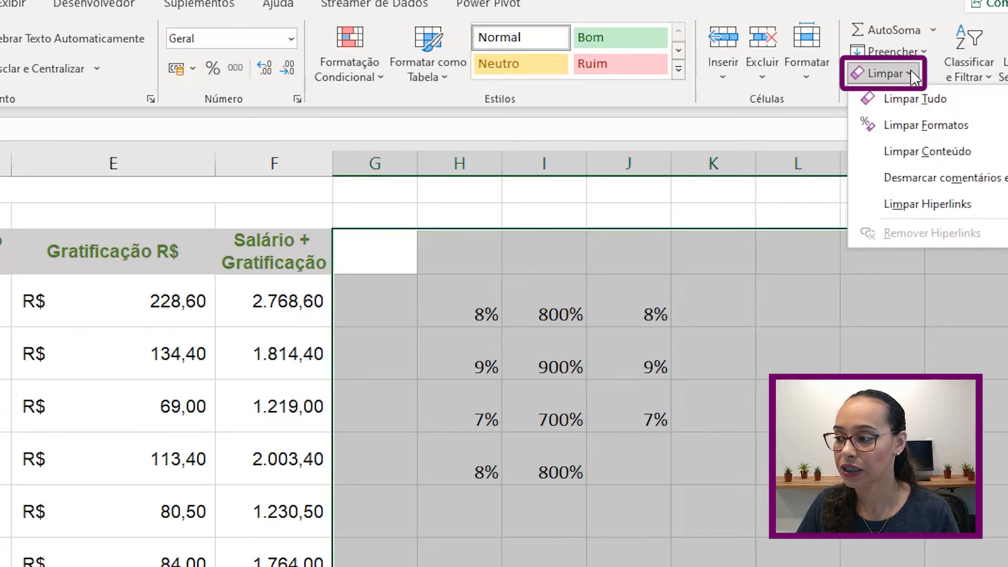
{"action": "left_click", "coordinate": [896, 101]}
{"action": "left_click", "coordinate": [572, 386]}
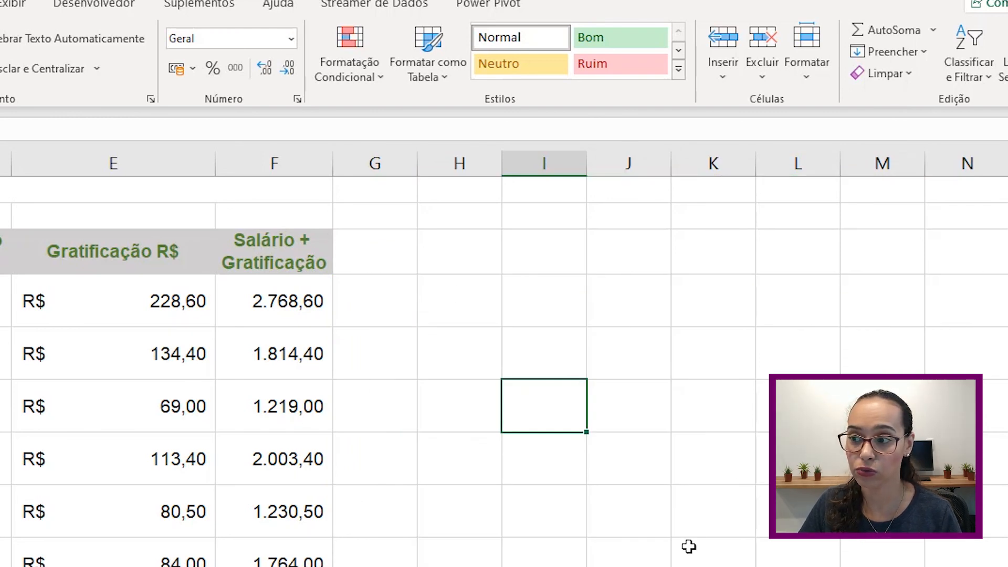
{"action": "left_click", "coordinate": [663, 460]}
{"action": "left_click", "coordinate": [625, 370]}
{"action": "left_click", "coordinate": [536, 457]}
{"action": "left_click", "coordinate": [703, 507]}
{"action": "left_click", "coordinate": [700, 373]}
{"action": "left_click", "coordinate": [630, 357]}
{"action": "left_click", "coordinate": [581, 376]}
{"action": "left_click", "coordinate": [641, 446]}
{"action": "left_click", "coordinate": [682, 461]}
- Enter the test numbers 1, 2 and 3 in cells I5:I7
{"action": "left_click", "coordinate": [542, 365]}
{"action": "type", "text": "1"}
{"action": "key", "text": "Return"}
{"action": "type", "text": "2"}
{"action": "key", "text": "Return"}
{"action": "type", "text": "3"}
{"action": "key", "text": "Return"}
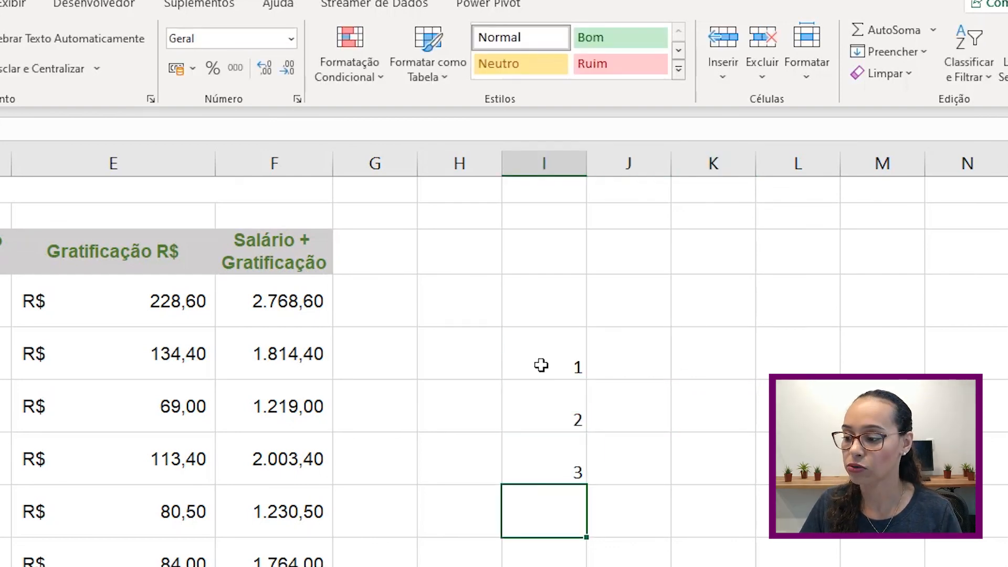
- Apply the custom number format 00 to the test numbers in I5:I7
{"action": "left_click_drag", "start_coordinate": [541, 365], "coordinate": [544, 466]}
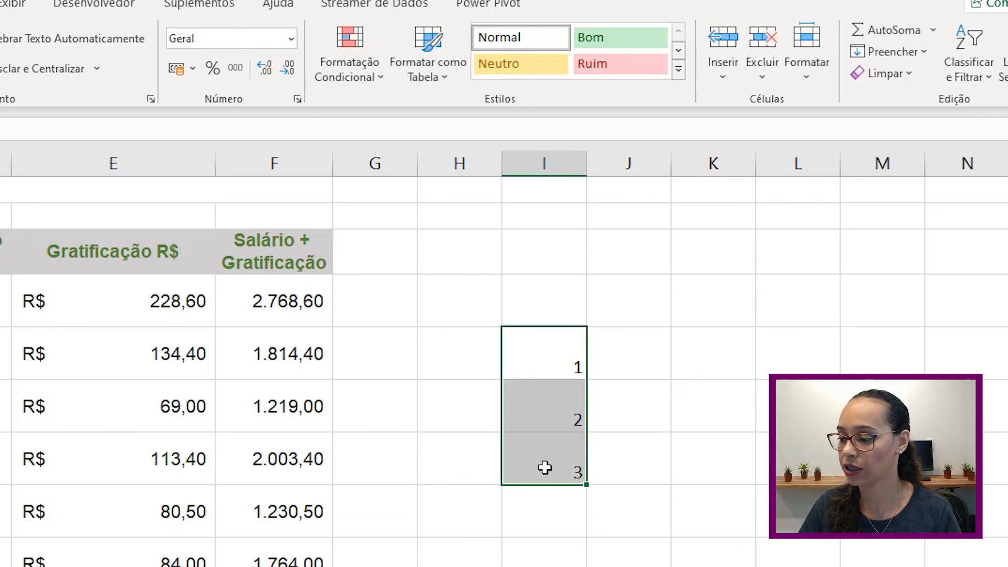
{"action": "left_click", "coordinate": [298, 98]}
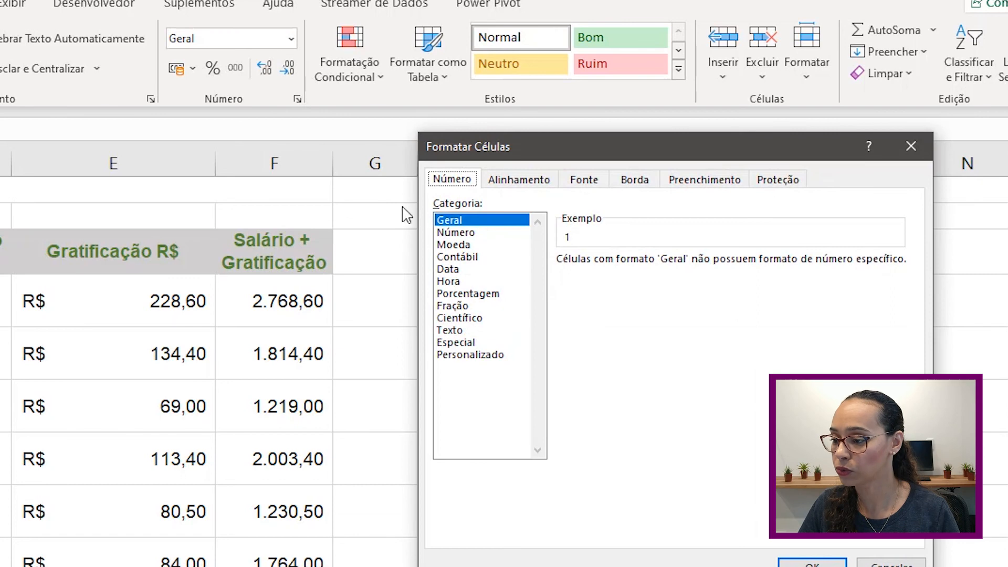
{"action": "left_click", "coordinate": [487, 355]}
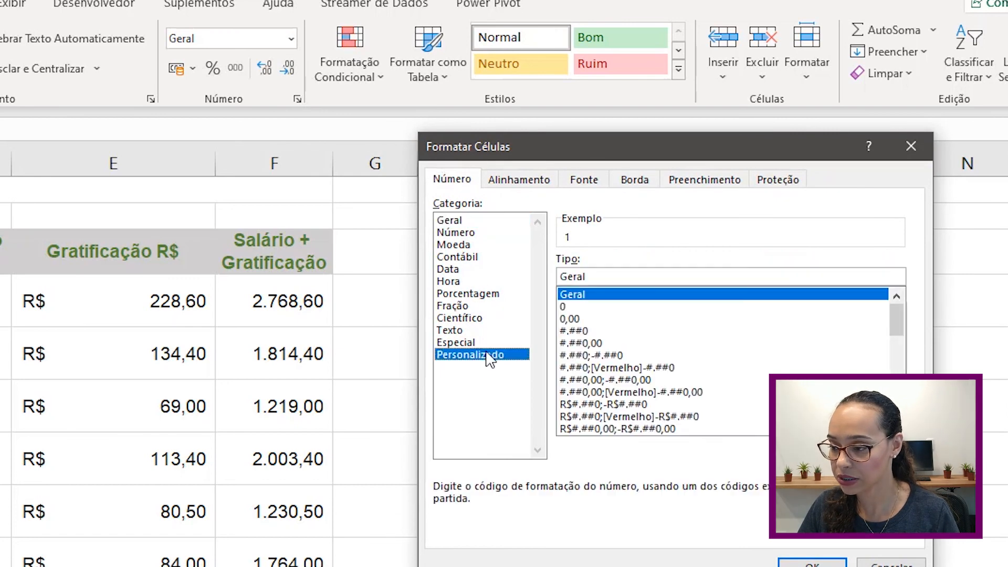
{"action": "left_click", "coordinate": [563, 307]}
{"action": "left_click", "coordinate": [580, 275]}
{"action": "type", "text": "00"}
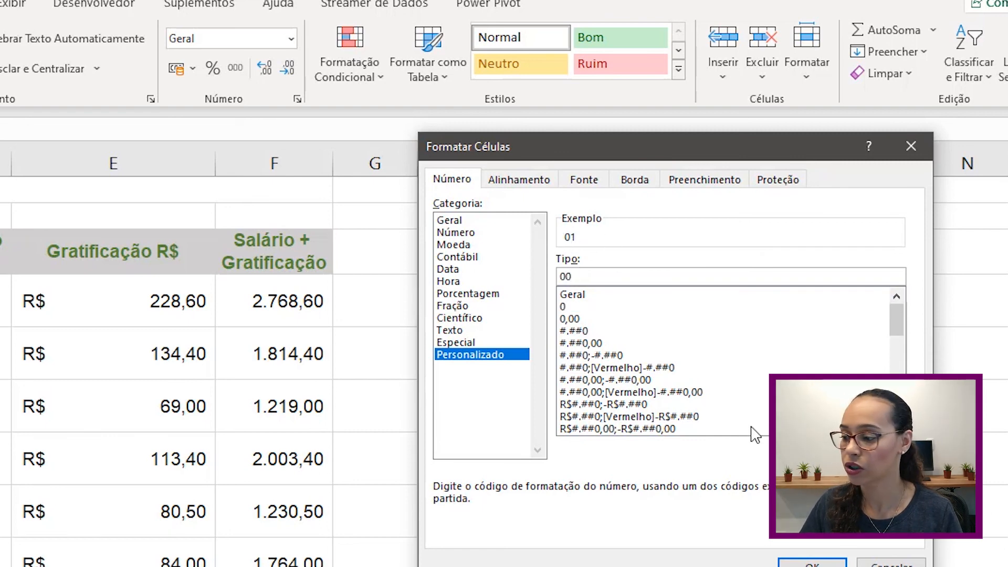
{"action": "left_click", "coordinate": [812, 563]}
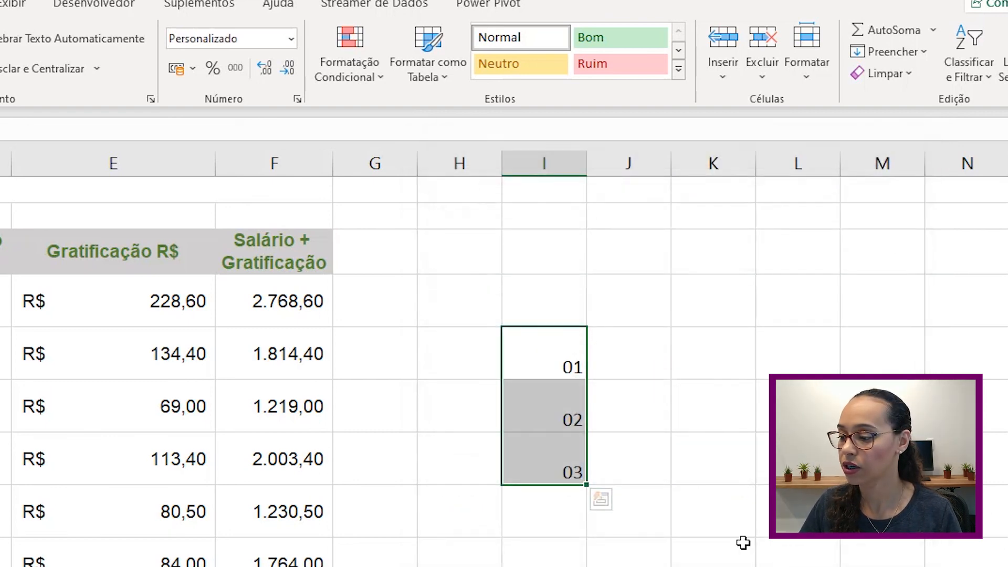
{"action": "left_click", "coordinate": [619, 428]}
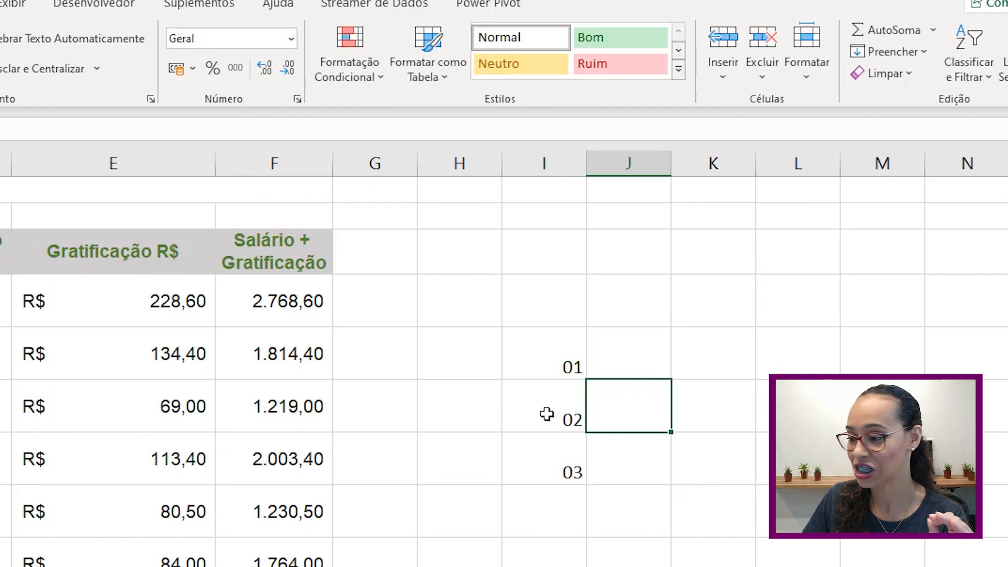
- Check the available number formats for the test numbers in I5:I7, and close the list without changes
{"action": "left_click_drag", "start_coordinate": [546, 367], "coordinate": [547, 462]}
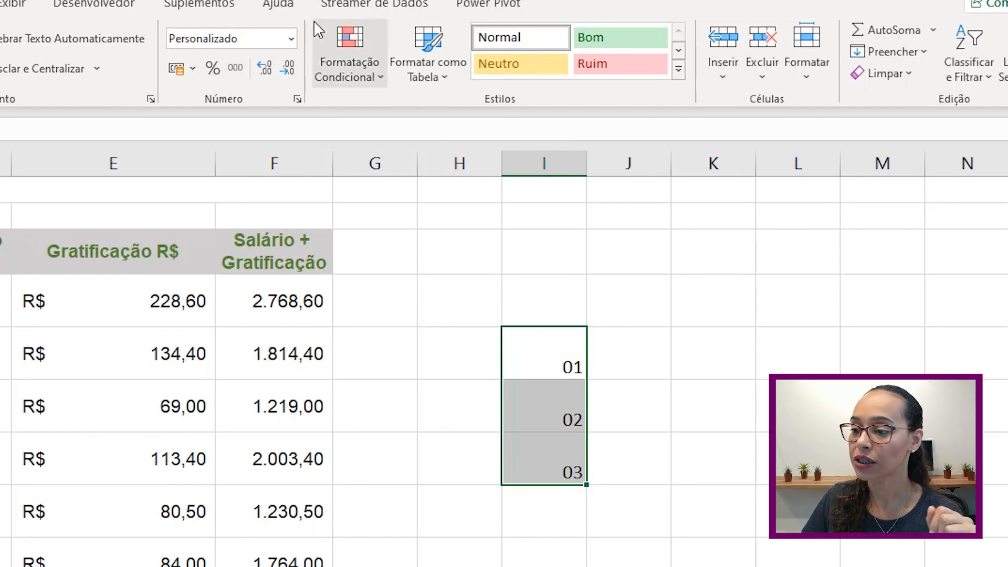
{"action": "left_click", "coordinate": [292, 39]}
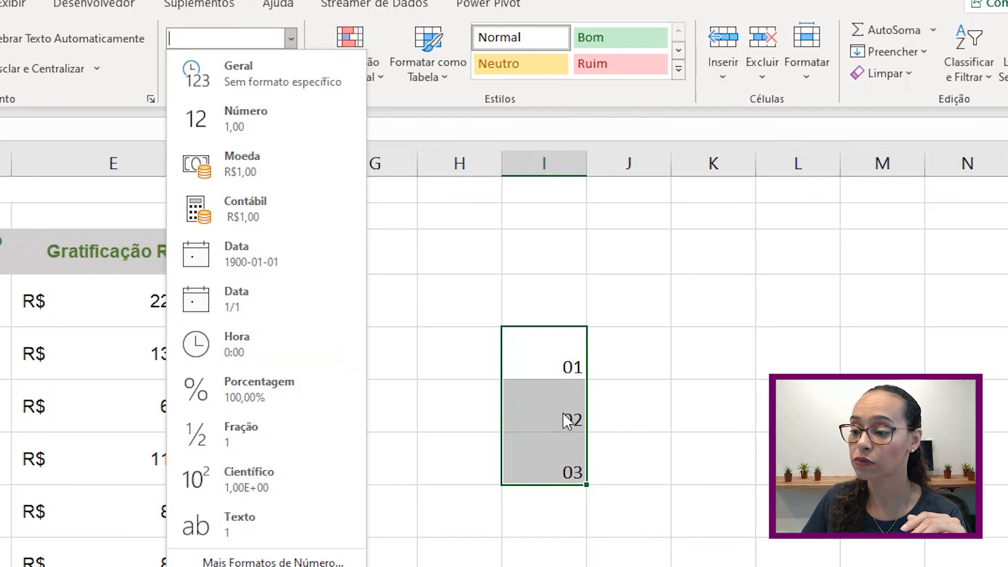
{"action": "left_click", "coordinate": [525, 359]}
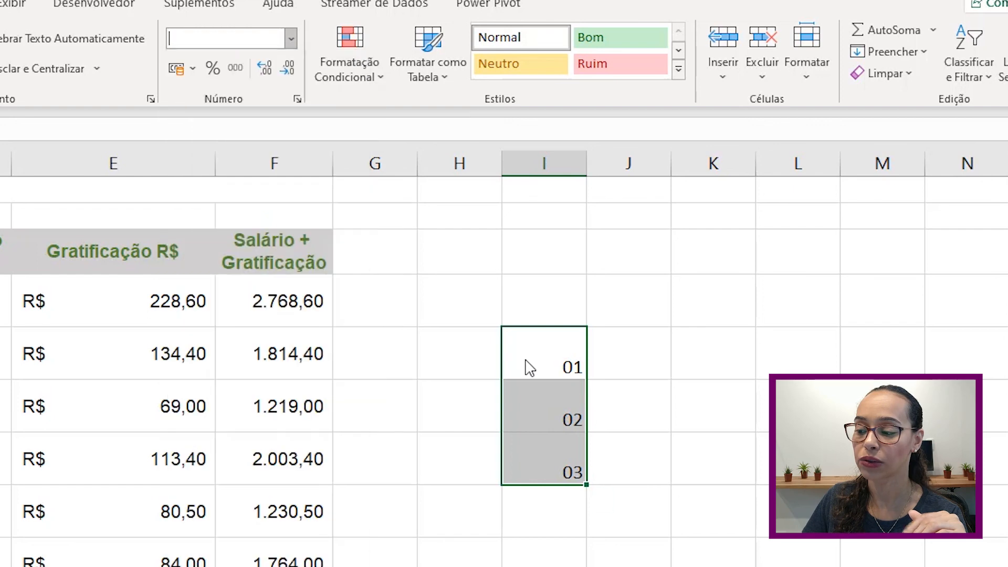